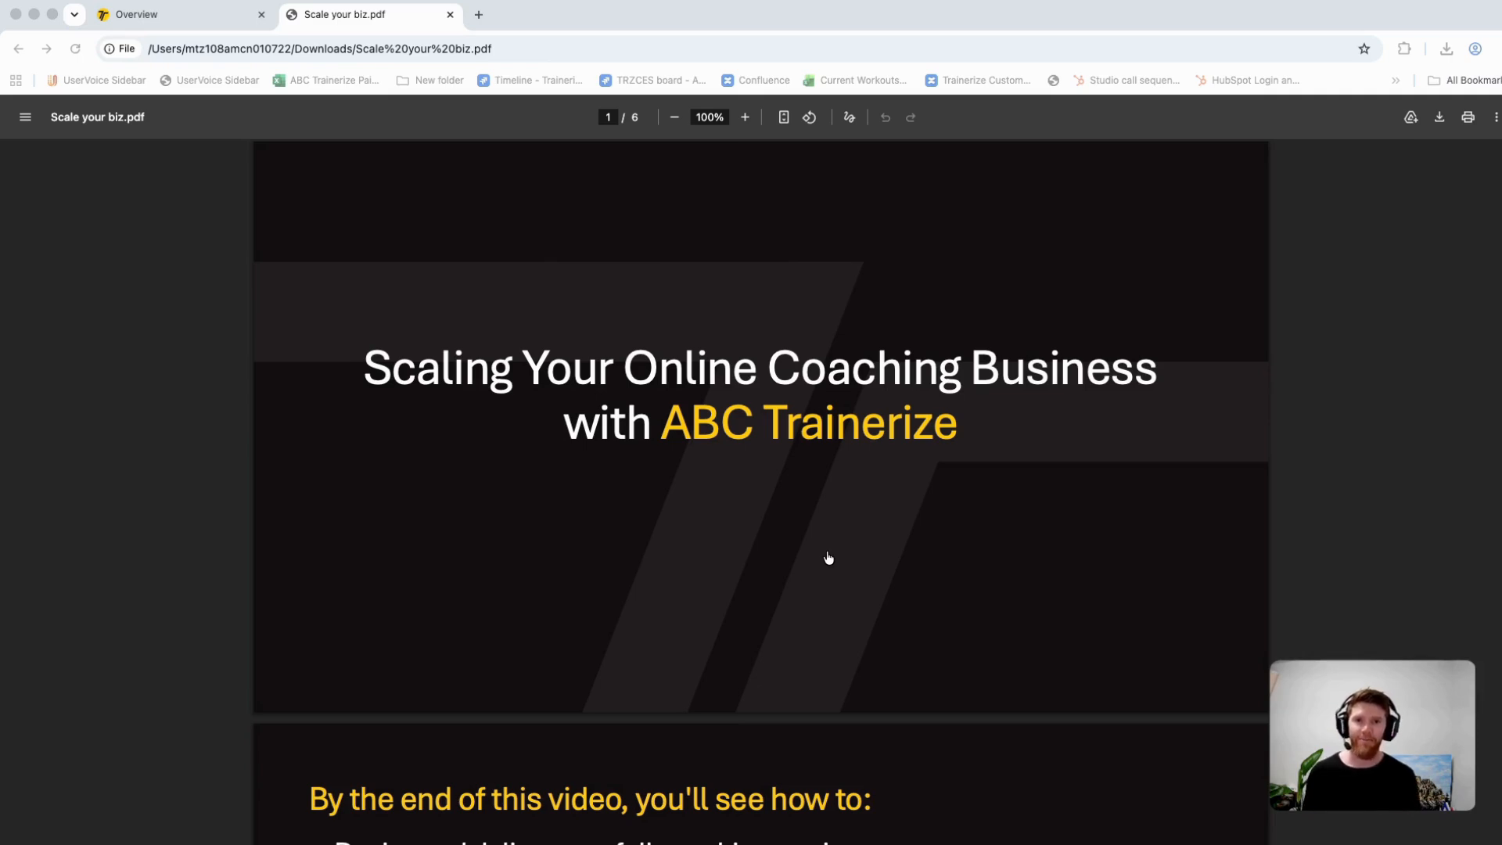
# Step: Read through the Scale your biz.pdf slides up to the "Build your system" slide
pyautogui.scroll(-7, 828, 558)
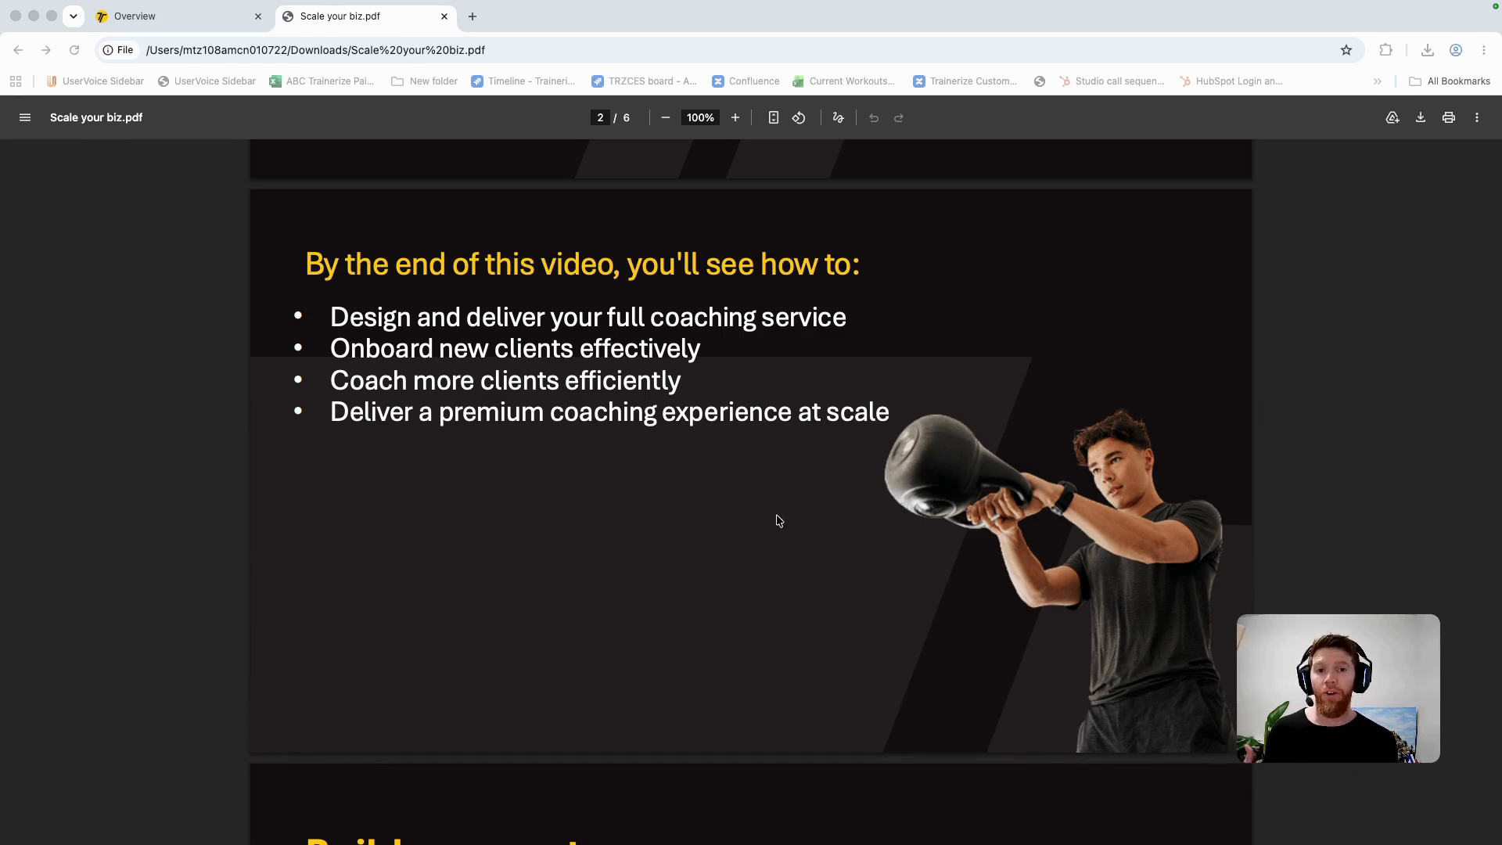
pyautogui.scroll(-7, 784, 498)
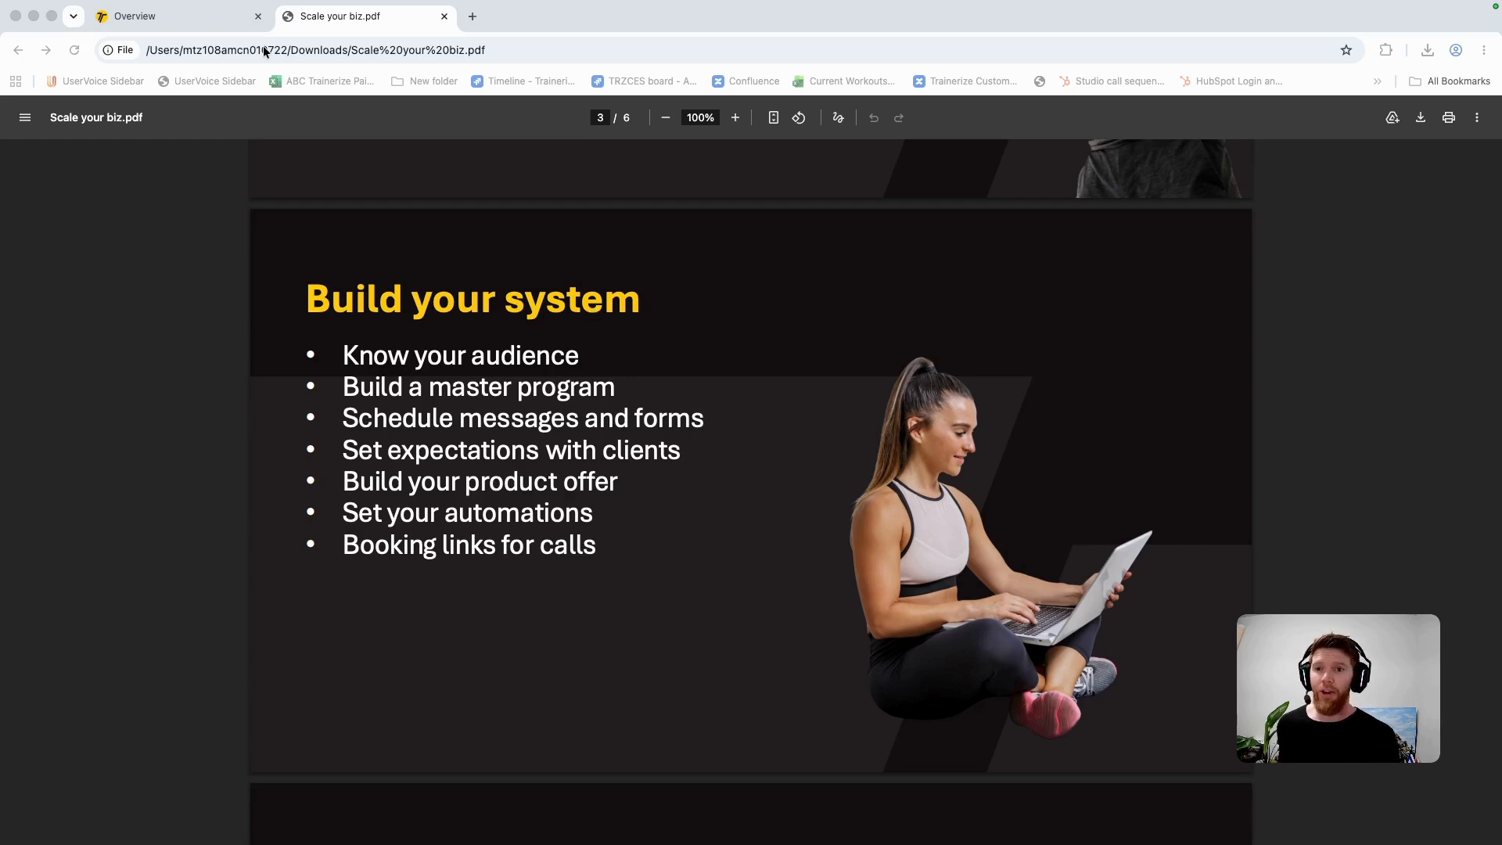
# Step: Switch to ABC Trainerize and open the shared SX3 program from the master program library
pyautogui.click(211, 24)
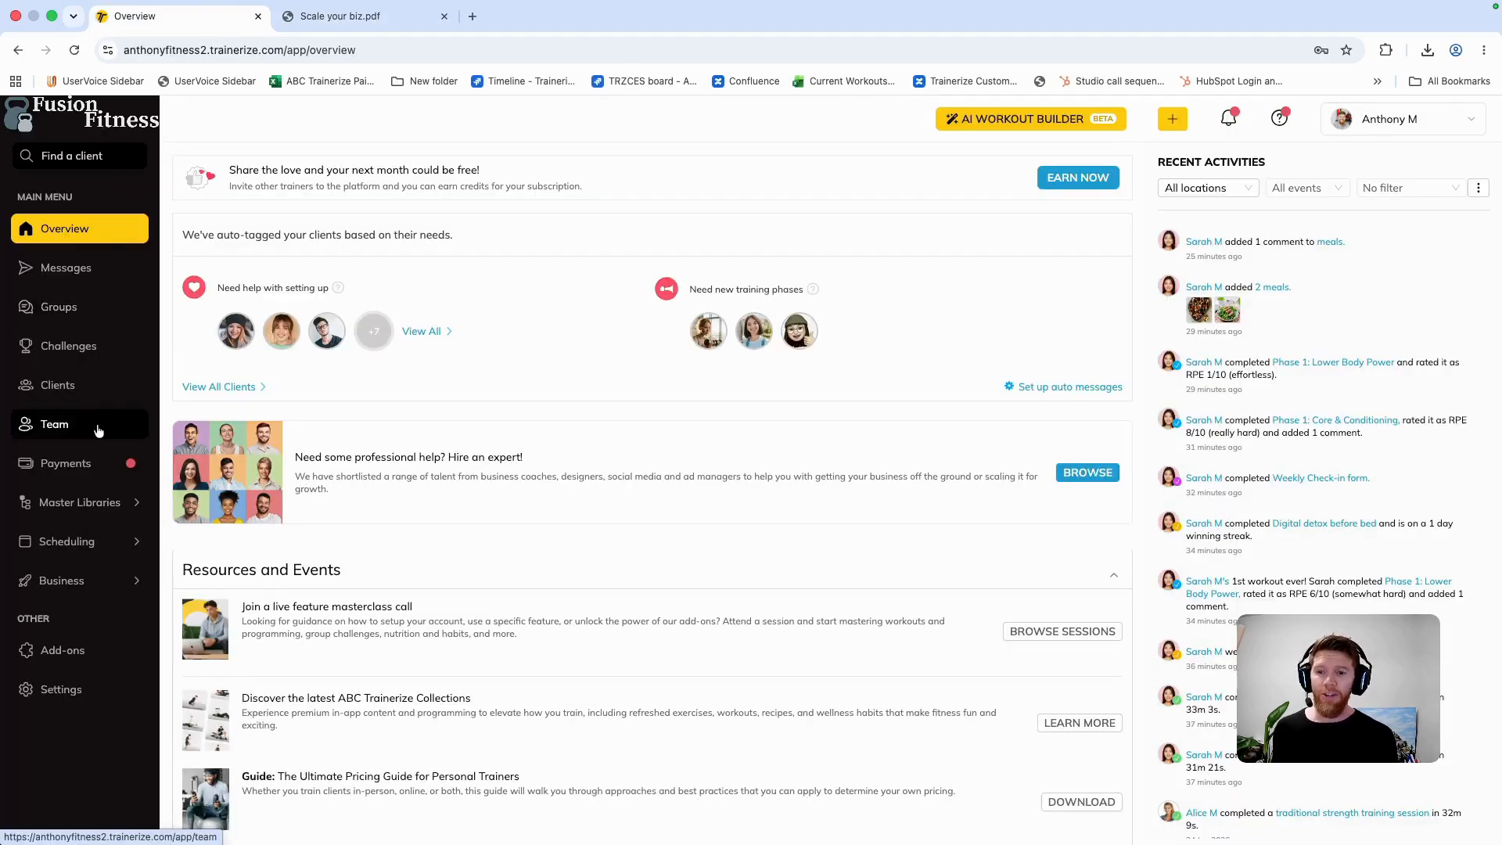
pyautogui.moveTo(107, 499)
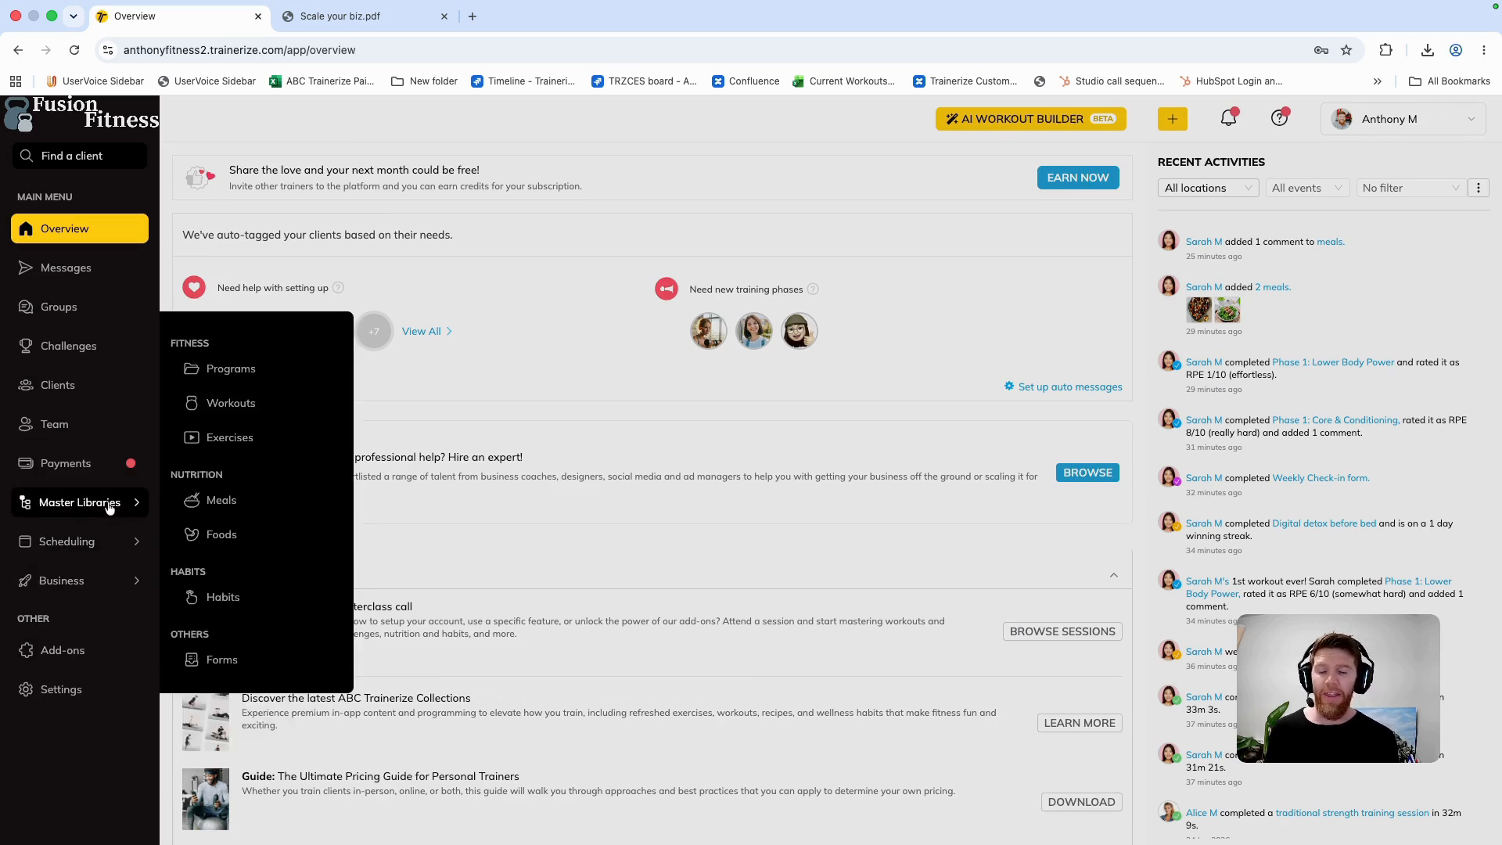
pyautogui.click(249, 369)
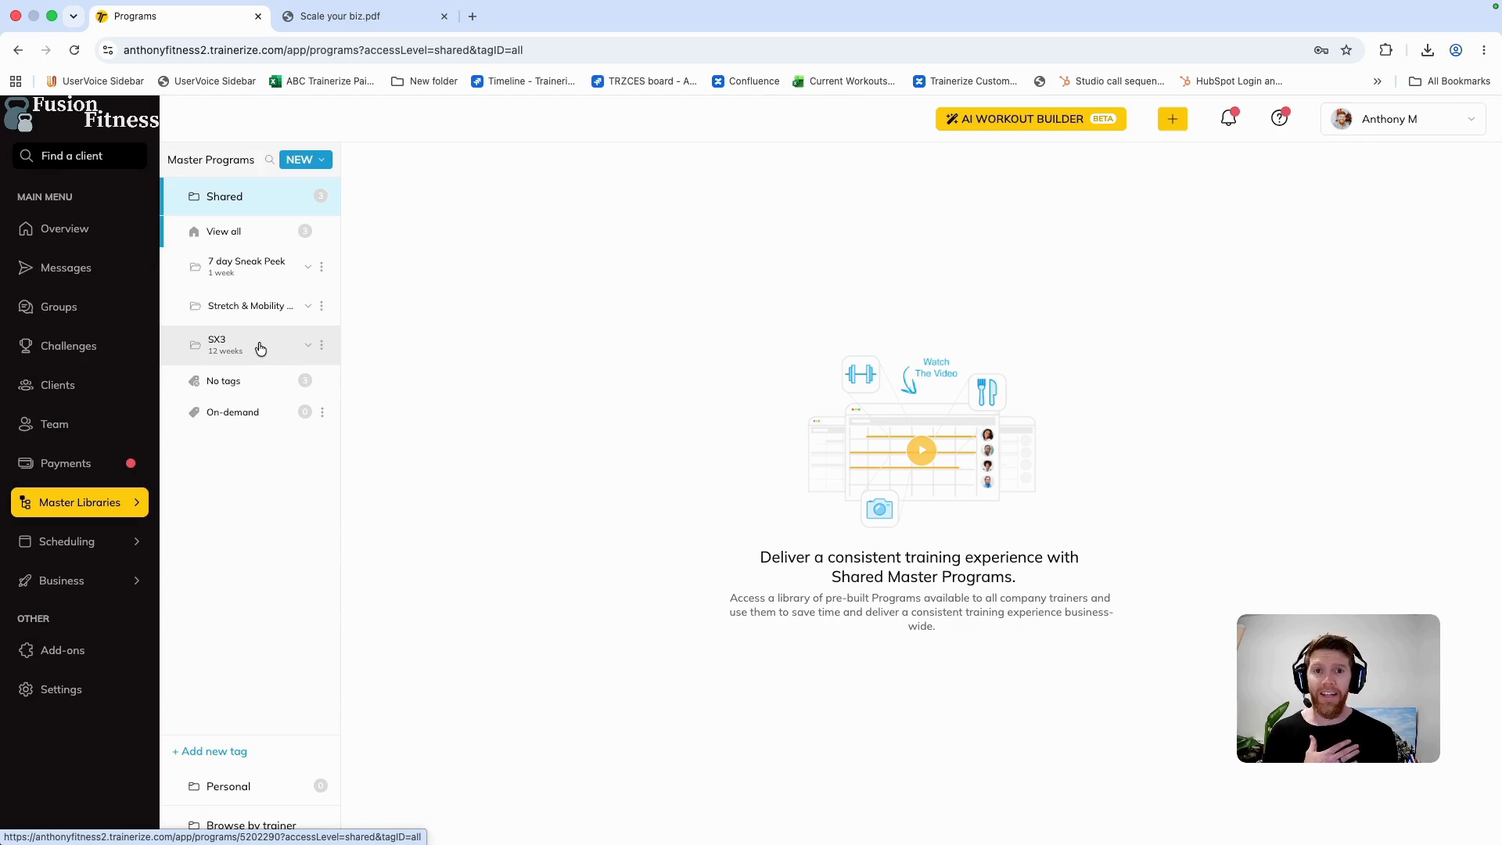
pyautogui.click(261, 349)
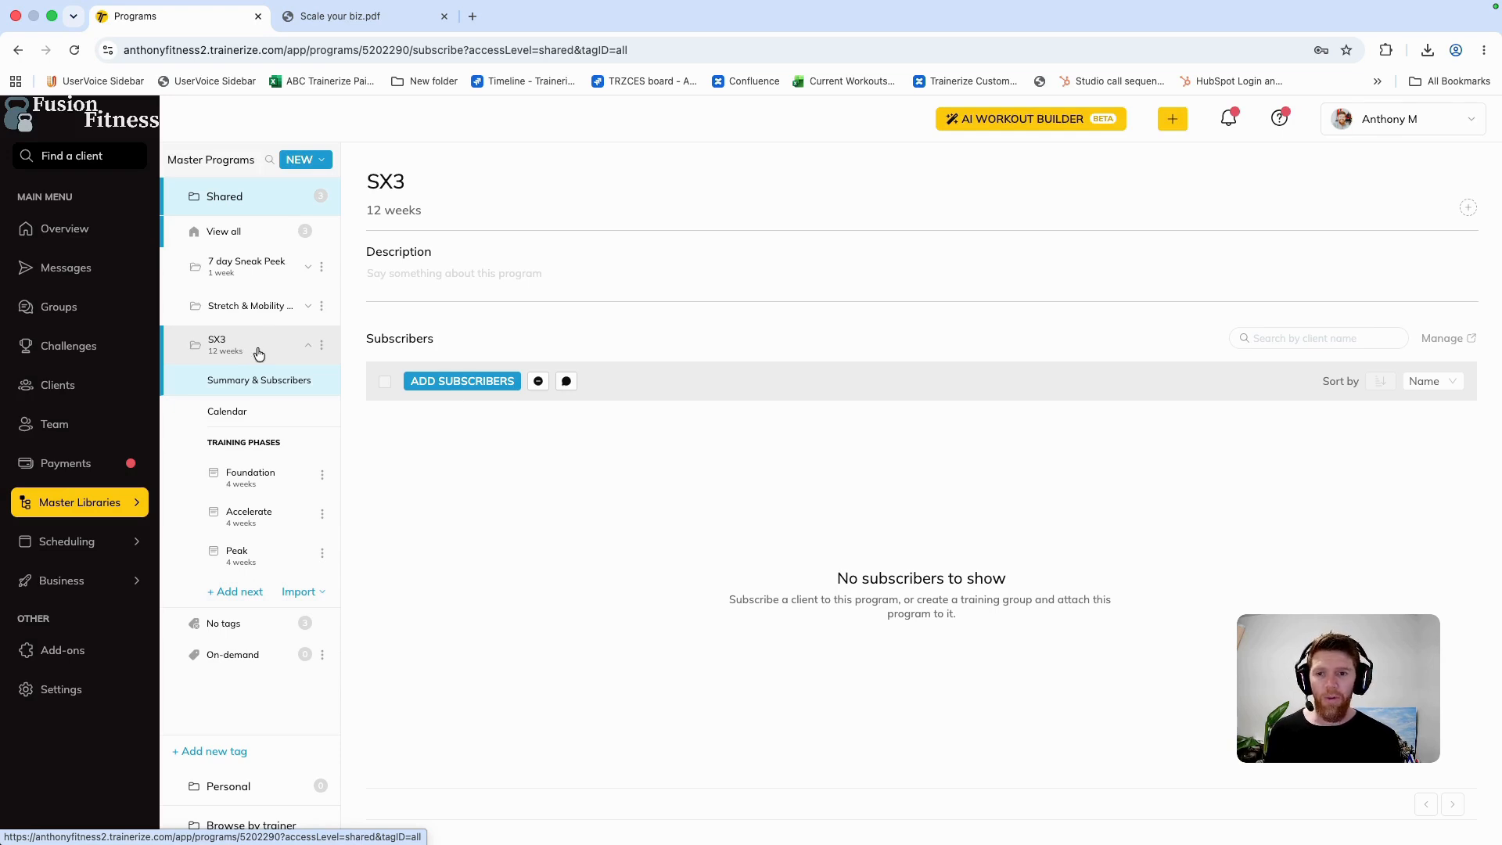
# Step: Review the summaries and workouts of the SX3 program's Foundation, Accelerate and Peak training phases
pyautogui.click(262, 475)
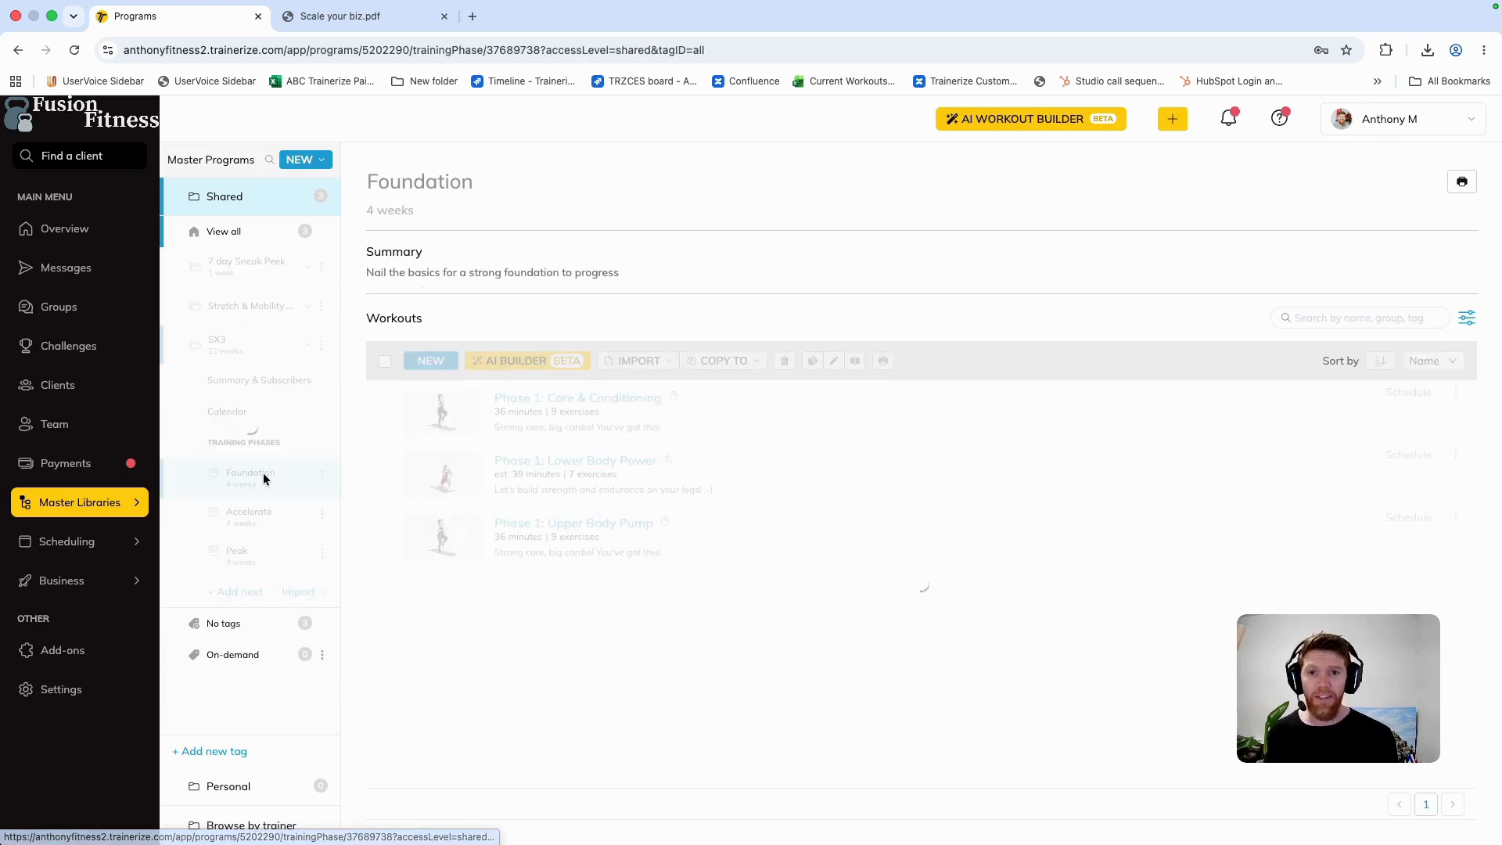
pyautogui.click(509, 184)
pyautogui.moveTo(619, 274); pyautogui.dragTo(348, 279)
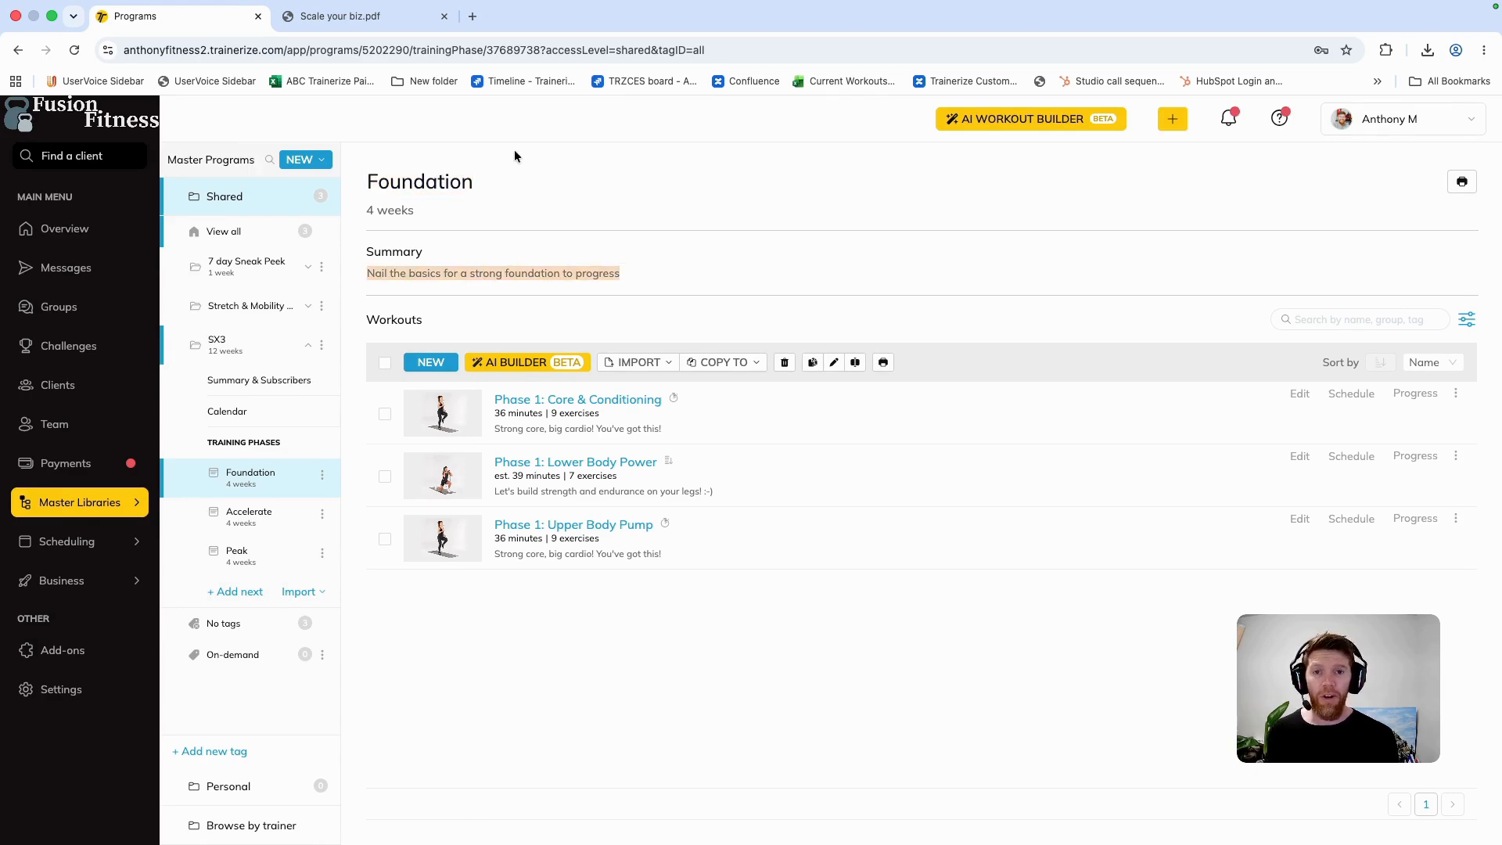
pyautogui.click(284, 520)
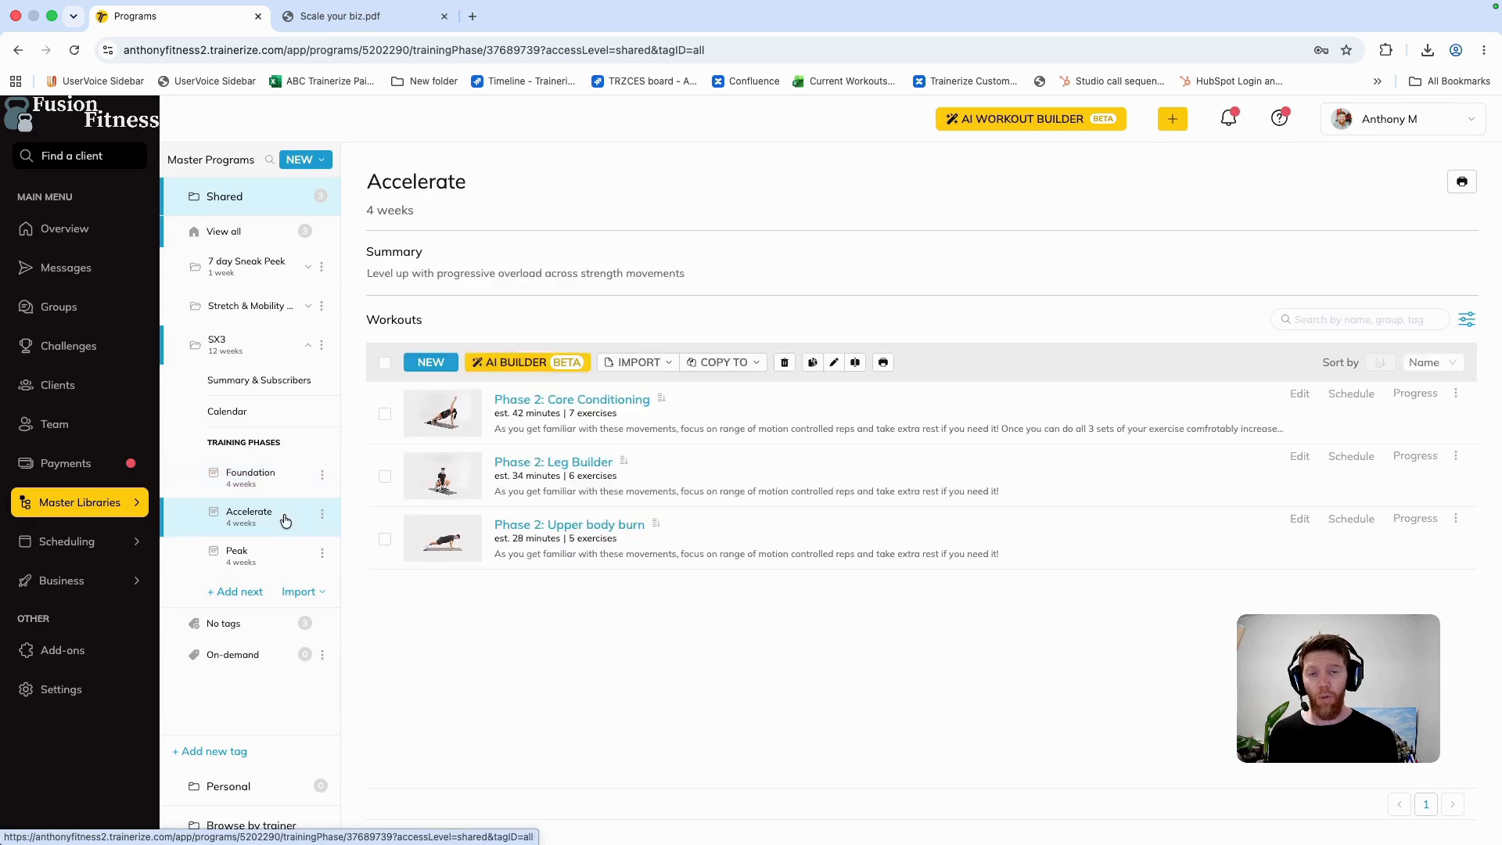
pyautogui.click(269, 557)
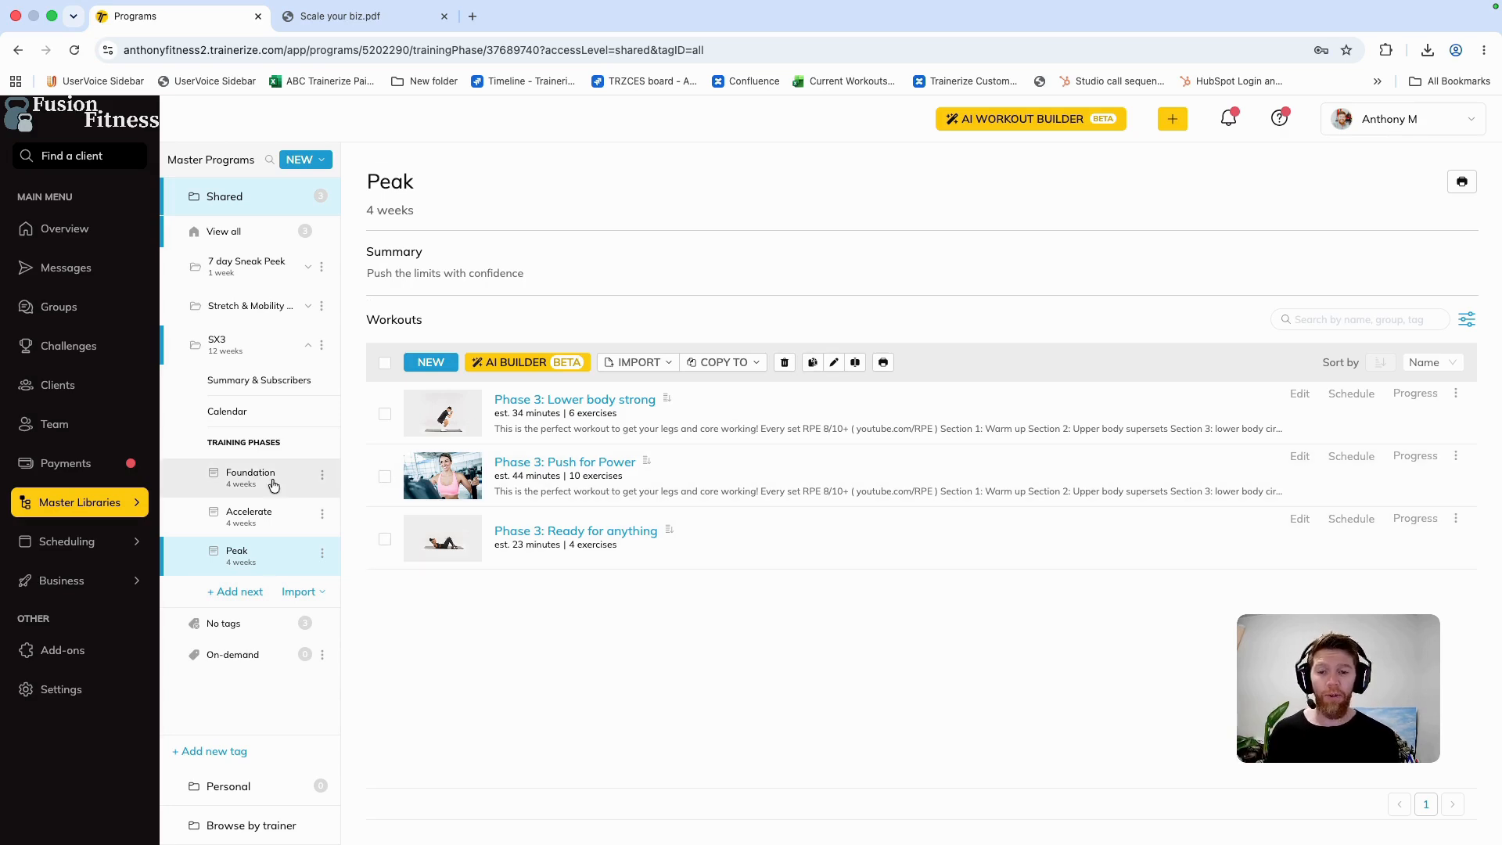
# Step: Open the SX3 program calendar and read through the Day 1 Welcome auto message
pyautogui.click(233, 423)
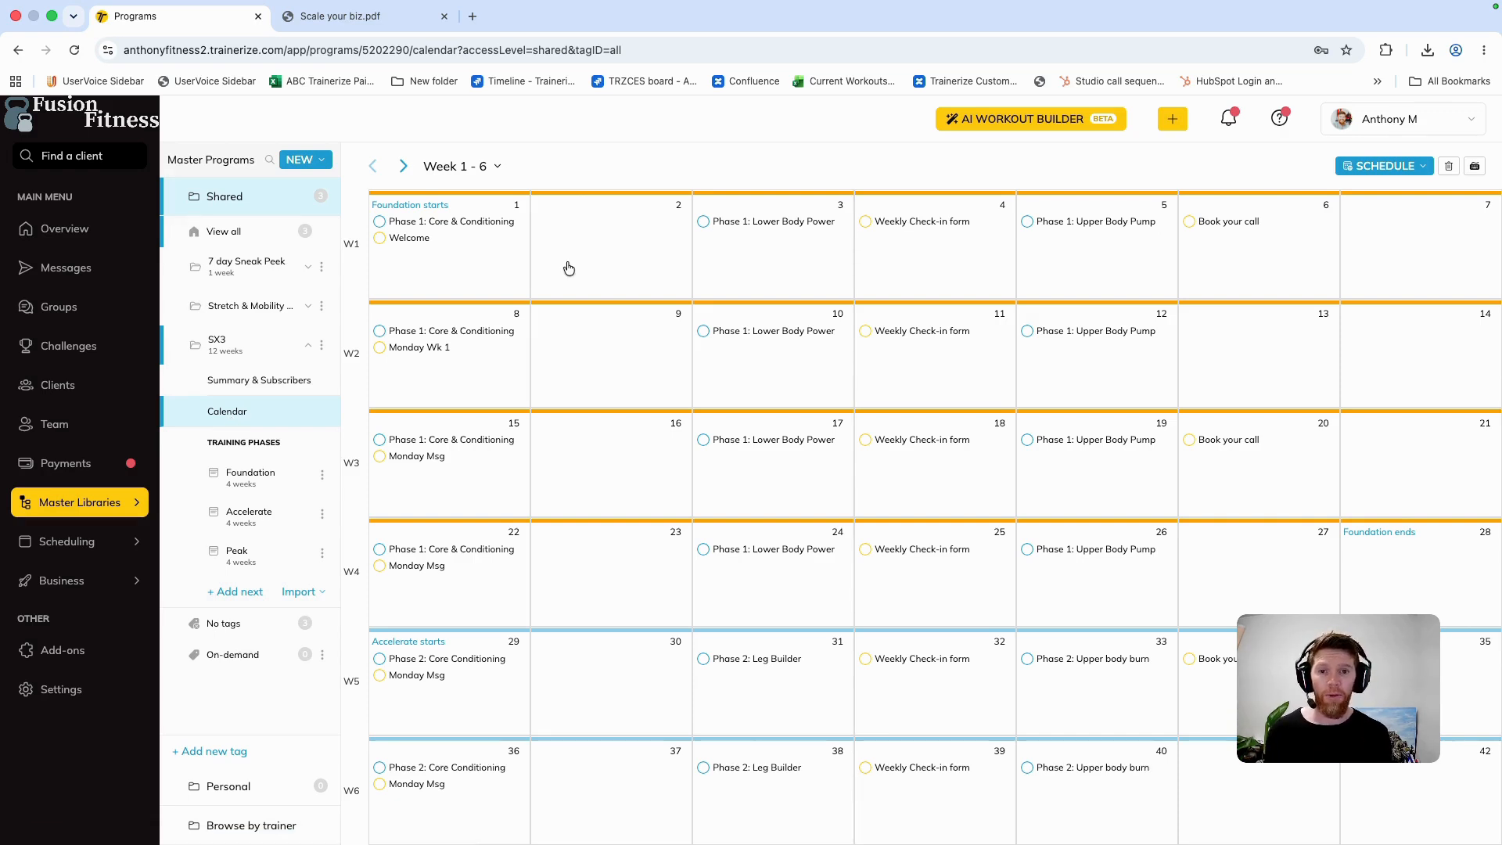
pyautogui.click(414, 240)
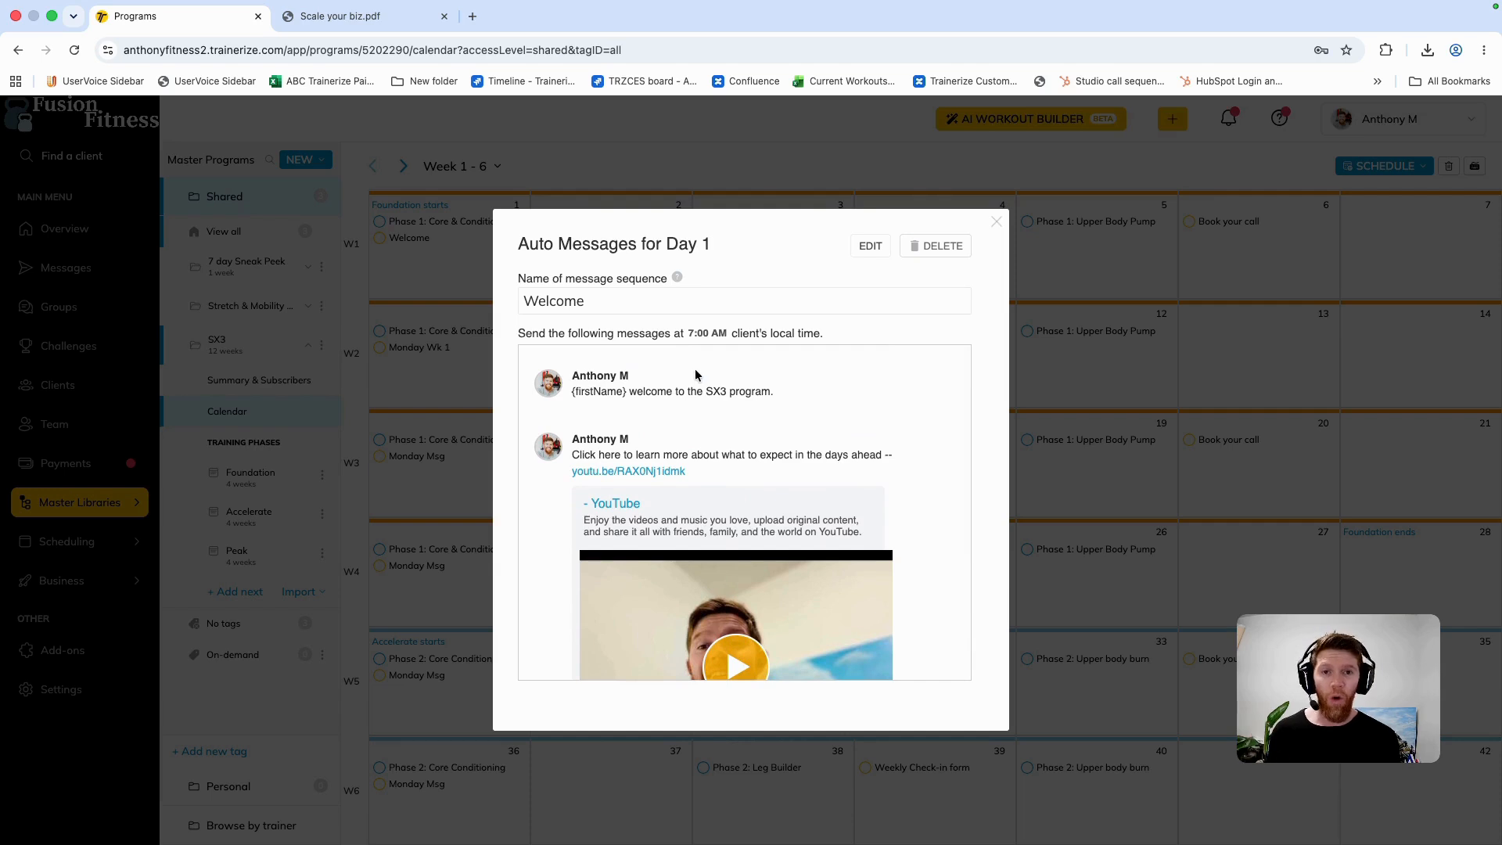
pyautogui.scroll(-4, 695, 375)
pyautogui.scroll(5, 696, 375)
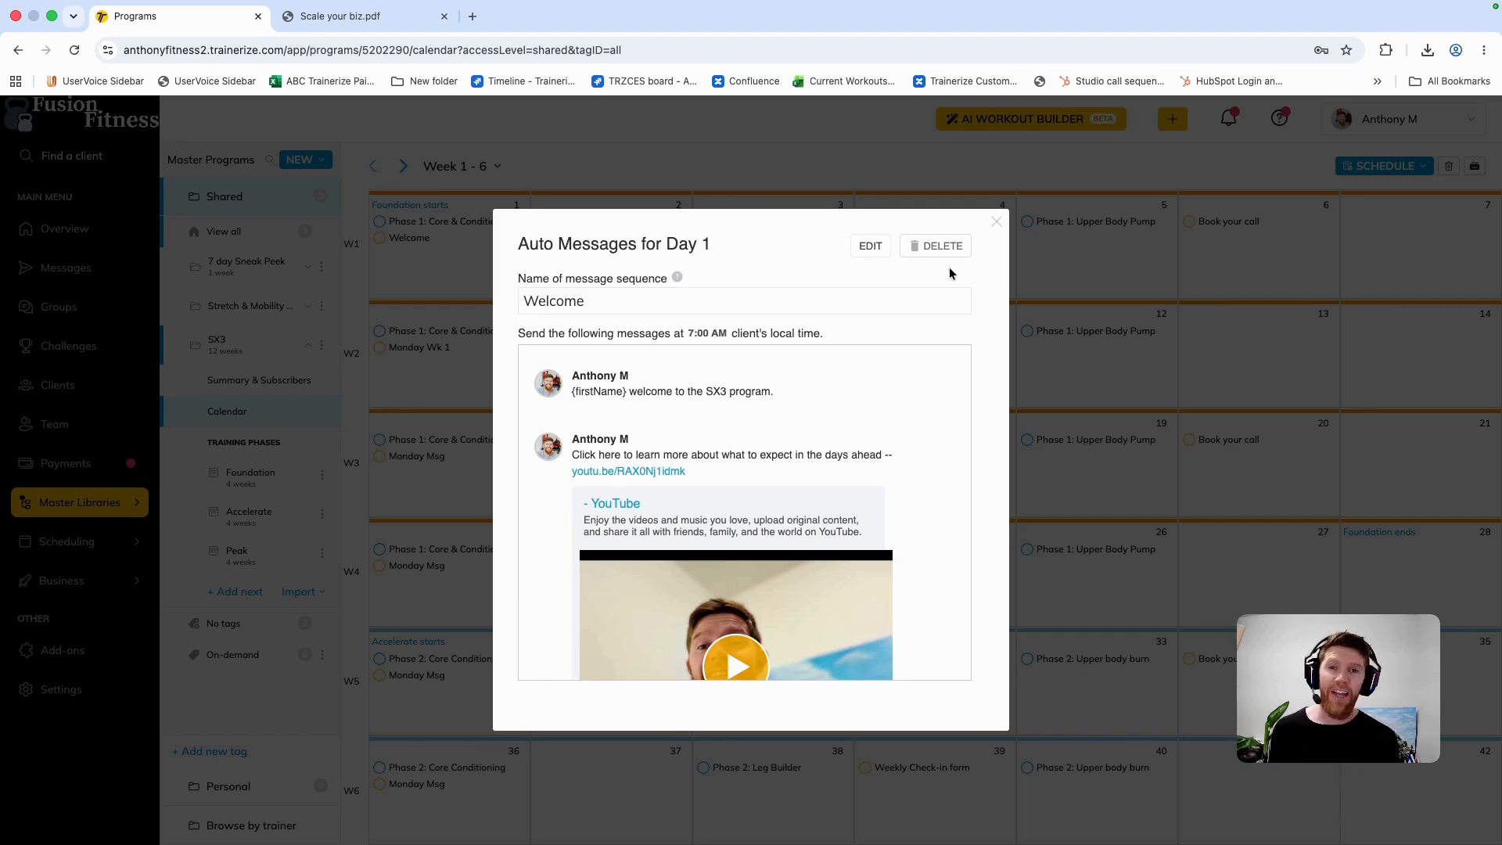
pyautogui.click(999, 226)
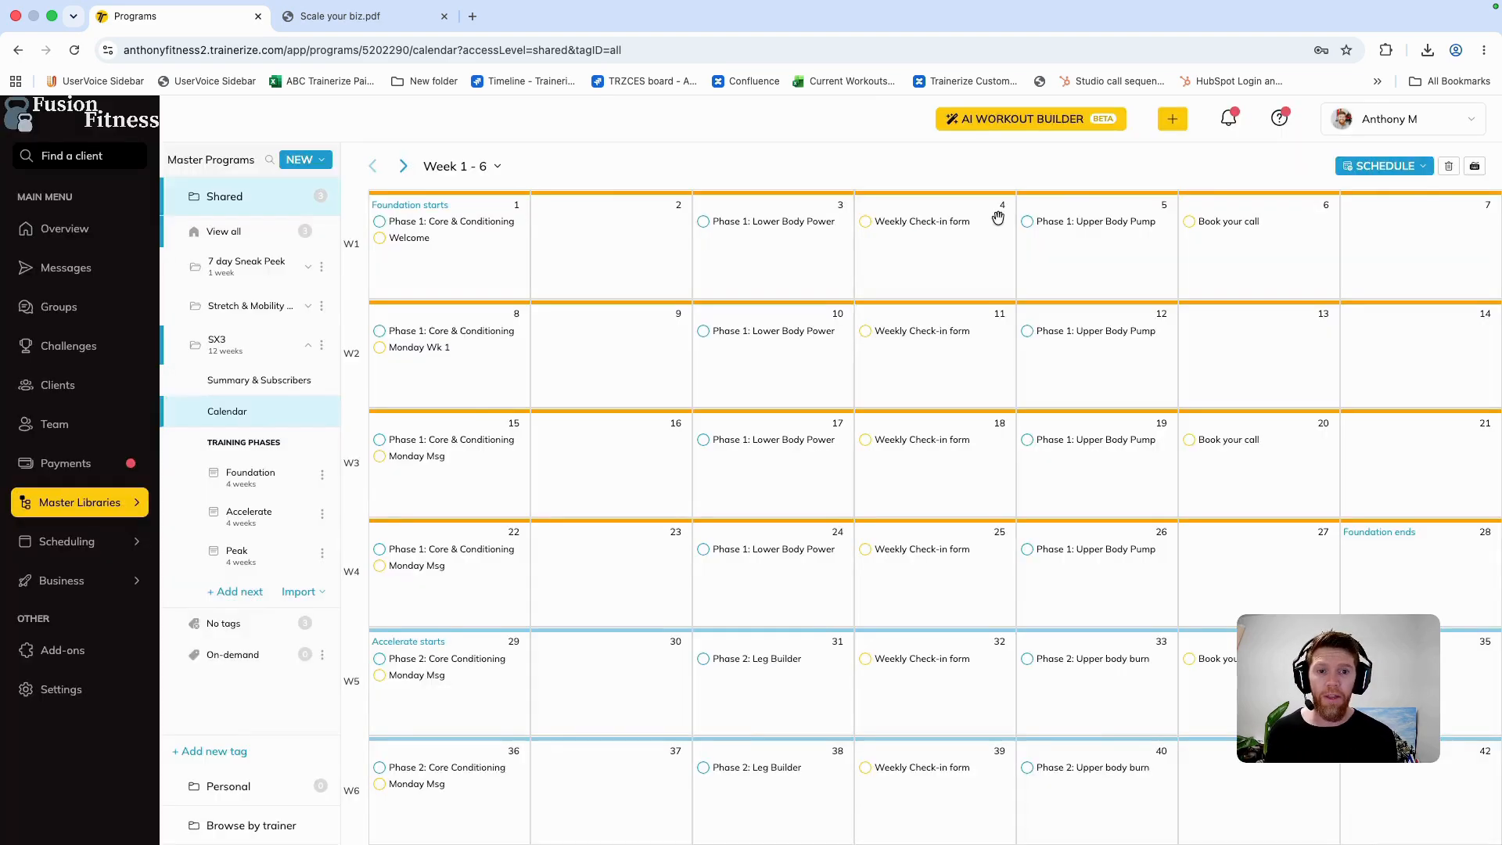
# Step: Check the Day 8 "Monday Wk 1" and Day 6 "Book your call" auto messages in the program calendar
pyautogui.click(431, 350)
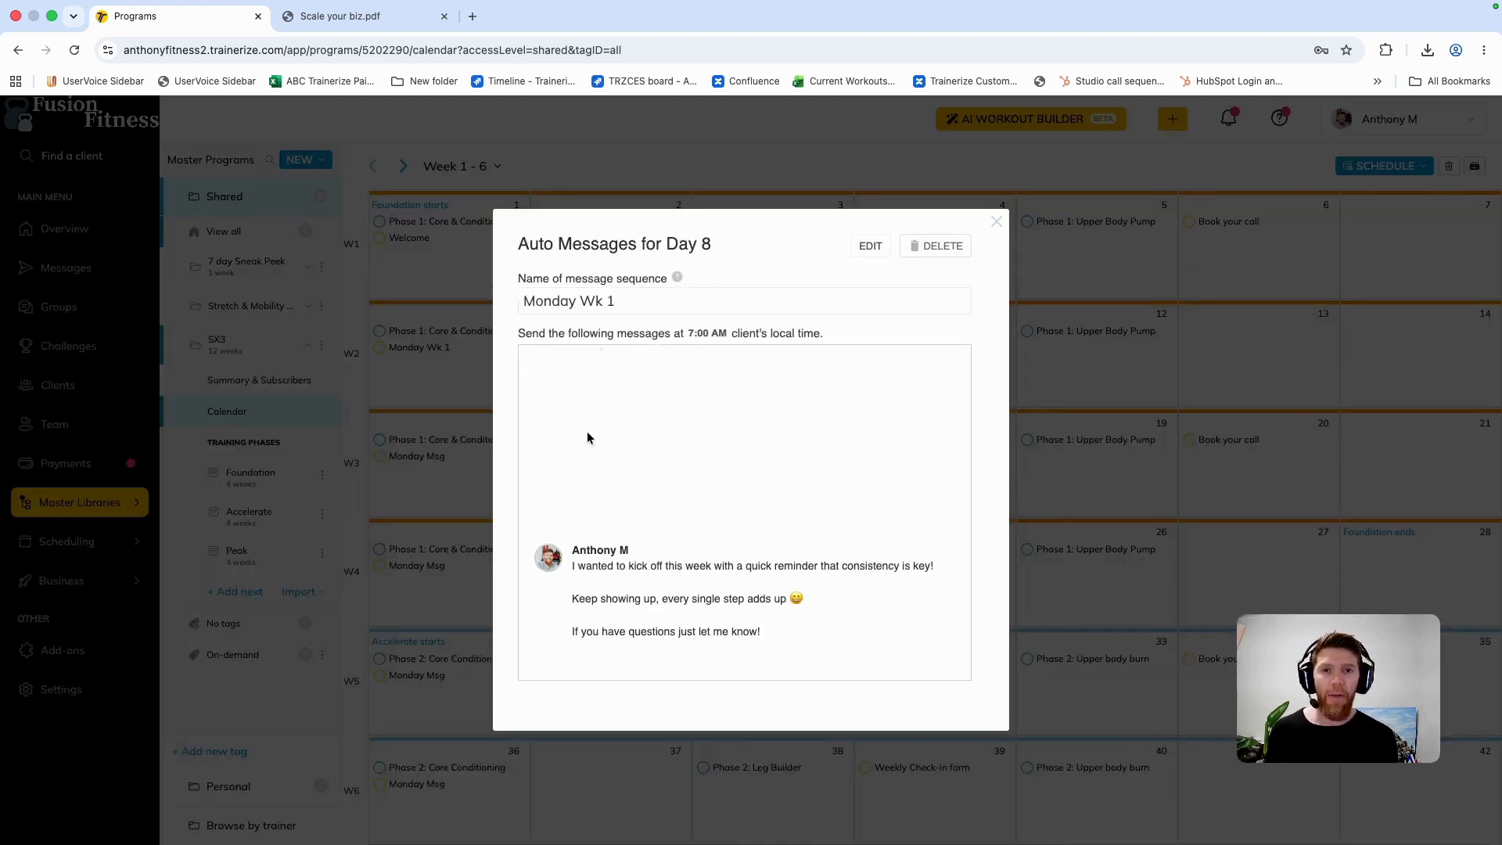
pyautogui.click(996, 222)
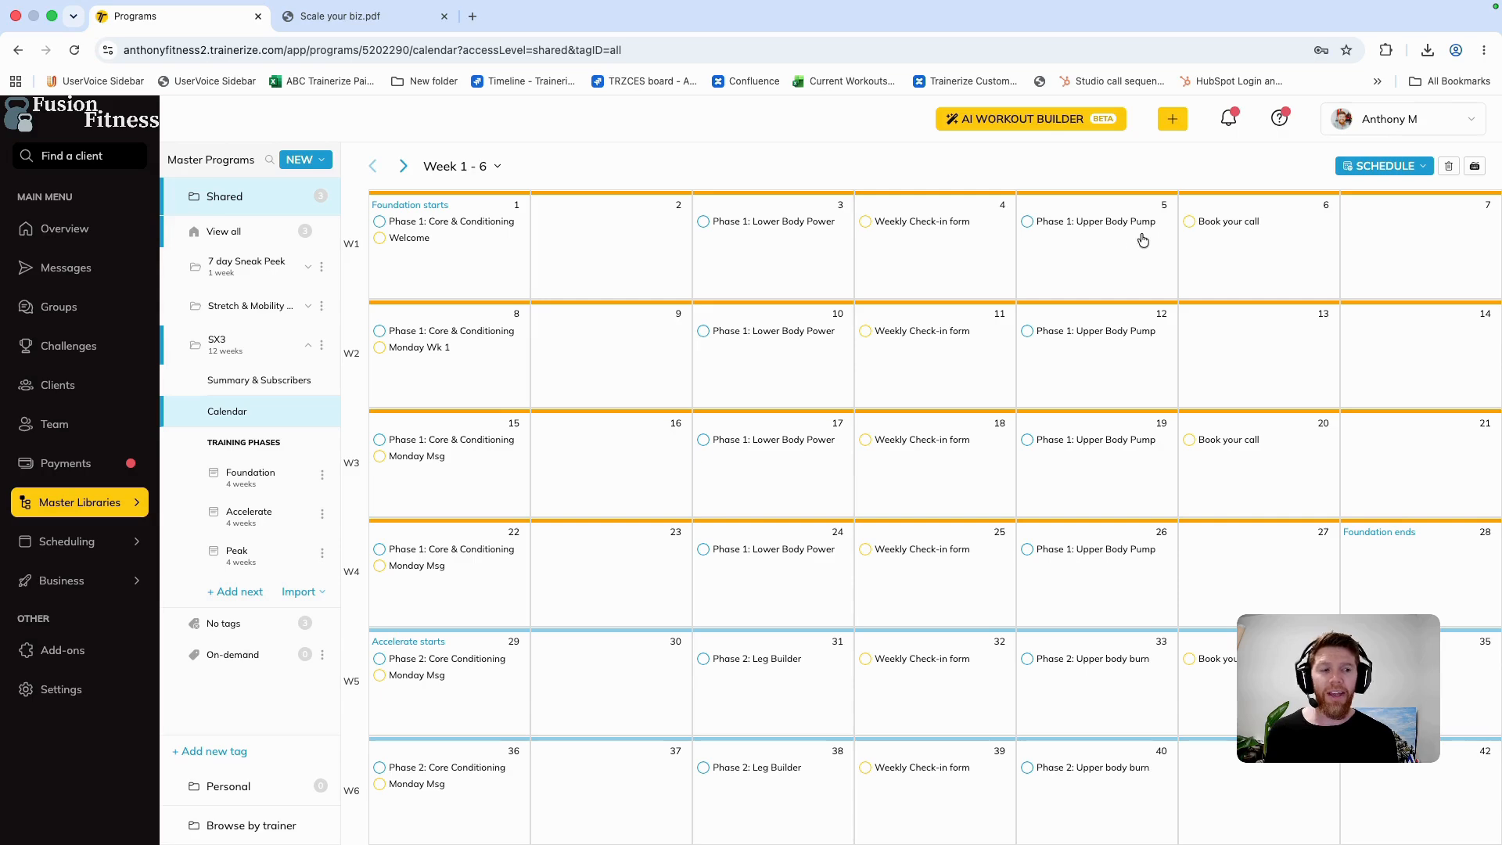
pyautogui.click(1227, 224)
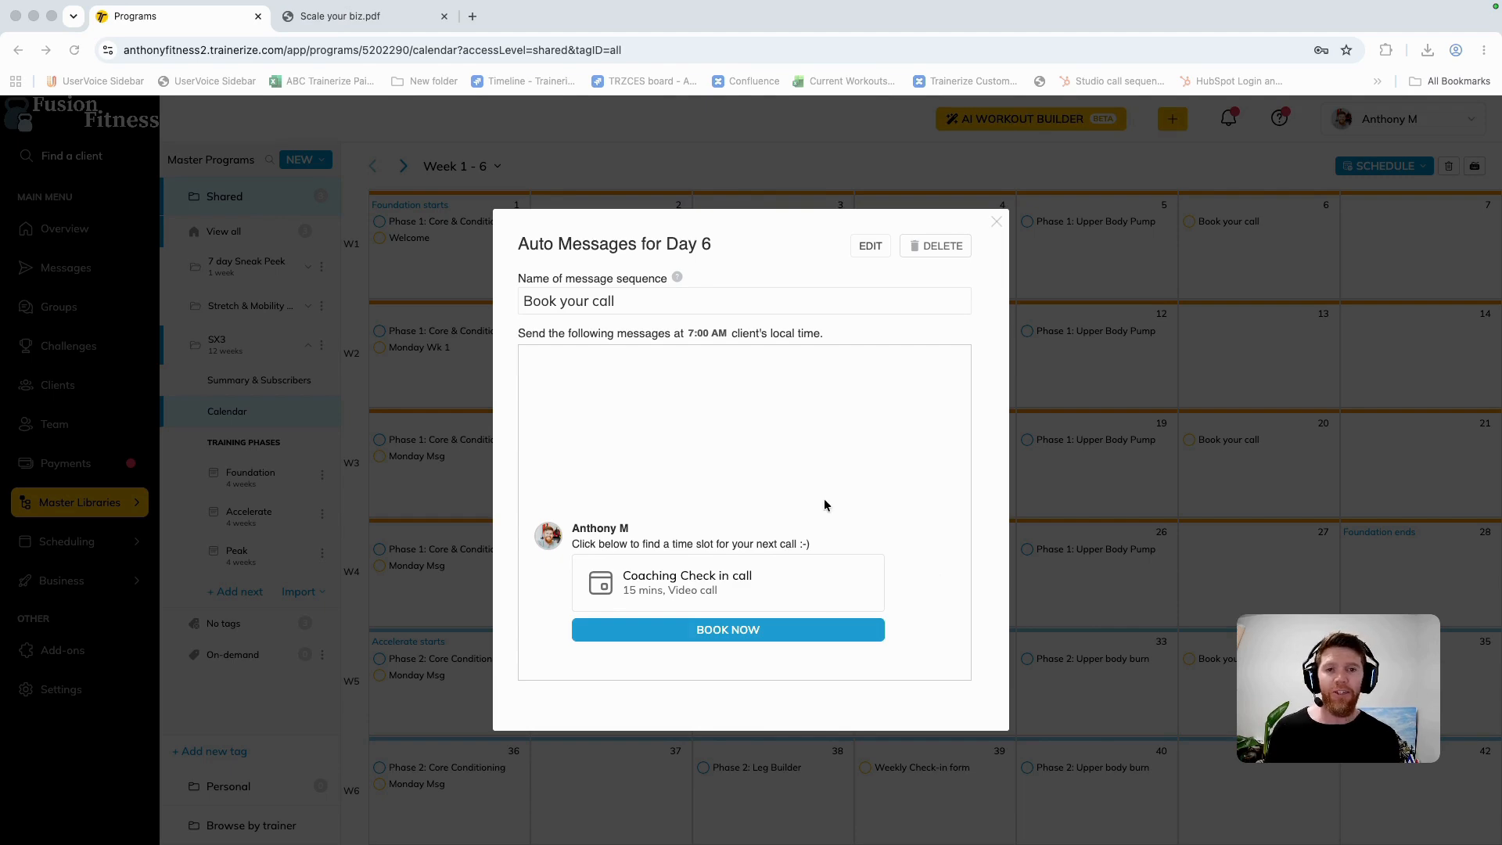
pyautogui.click(996, 220)
pyautogui.click(996, 223)
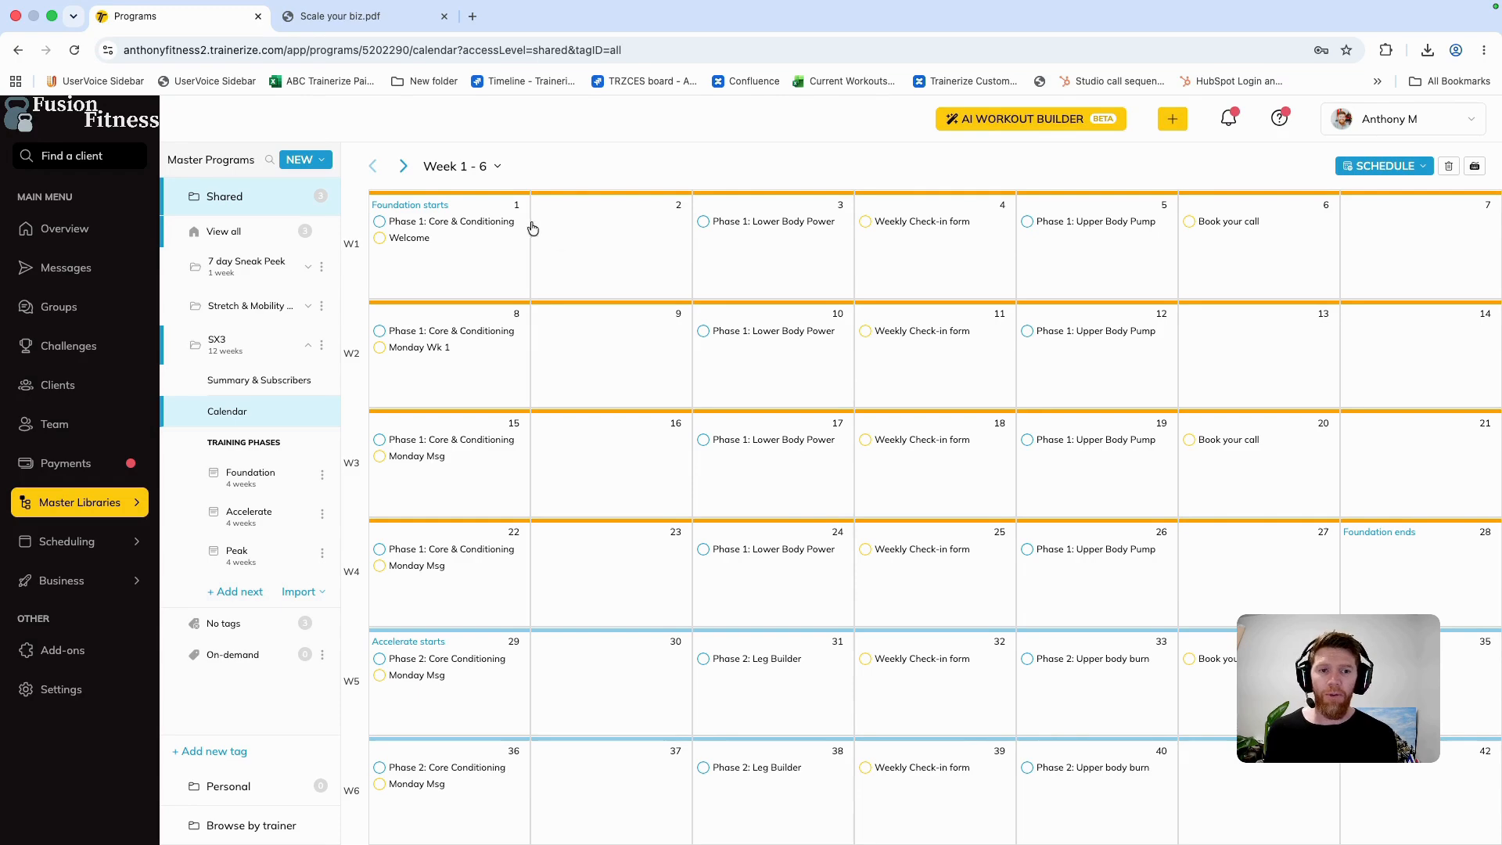
# Step: Browse the program calendar's later weeks and inspect the Reflection and Review form scheduled on Day 81
pyautogui.moveTo(925, 223); pyautogui.dragTo(399, 168)
pyautogui.click(404, 167)
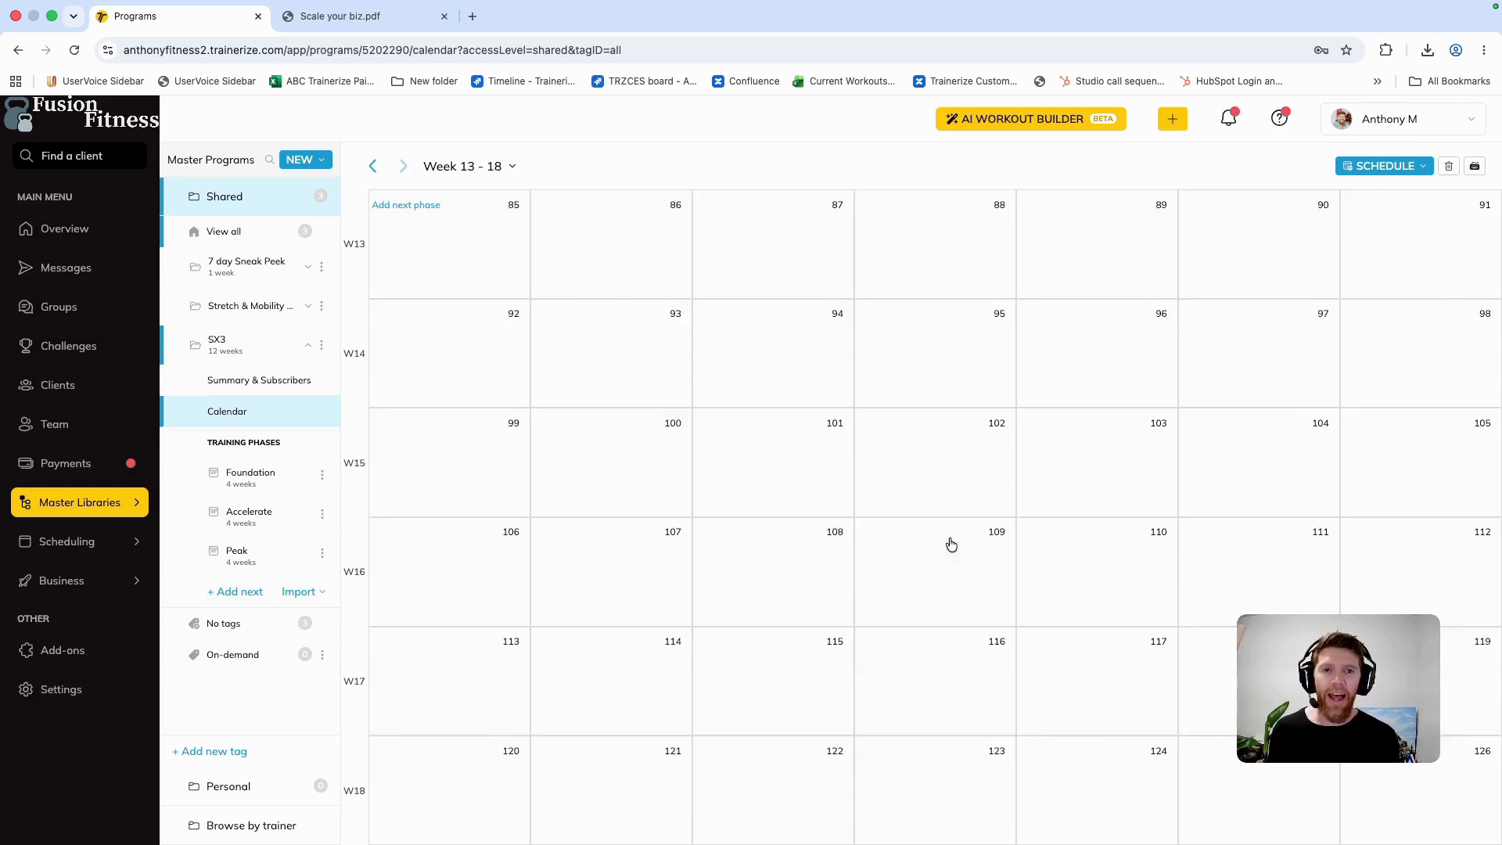
pyautogui.click(371, 169)
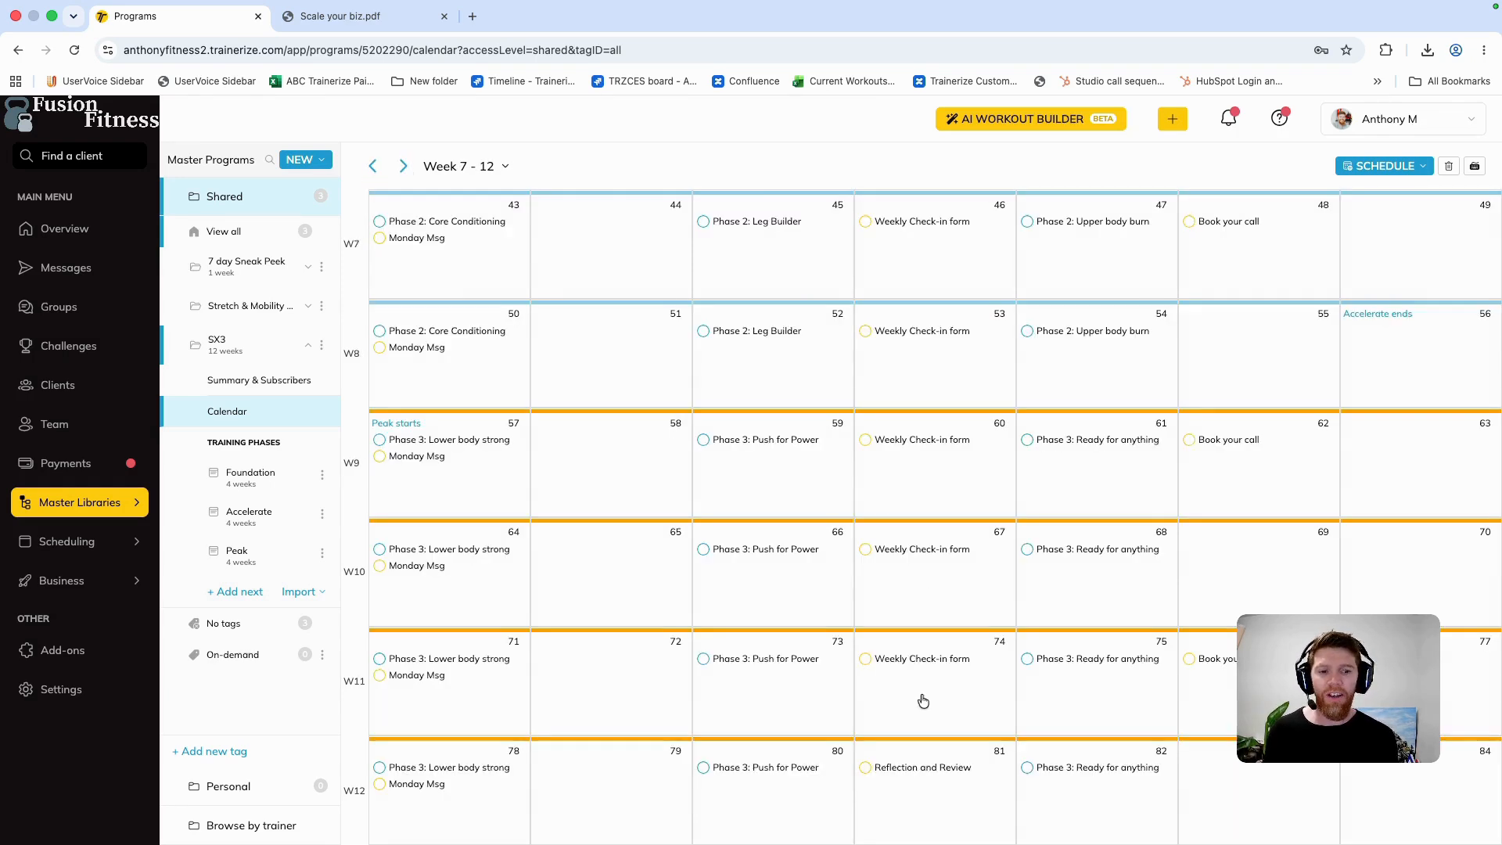
pyautogui.click(918, 768)
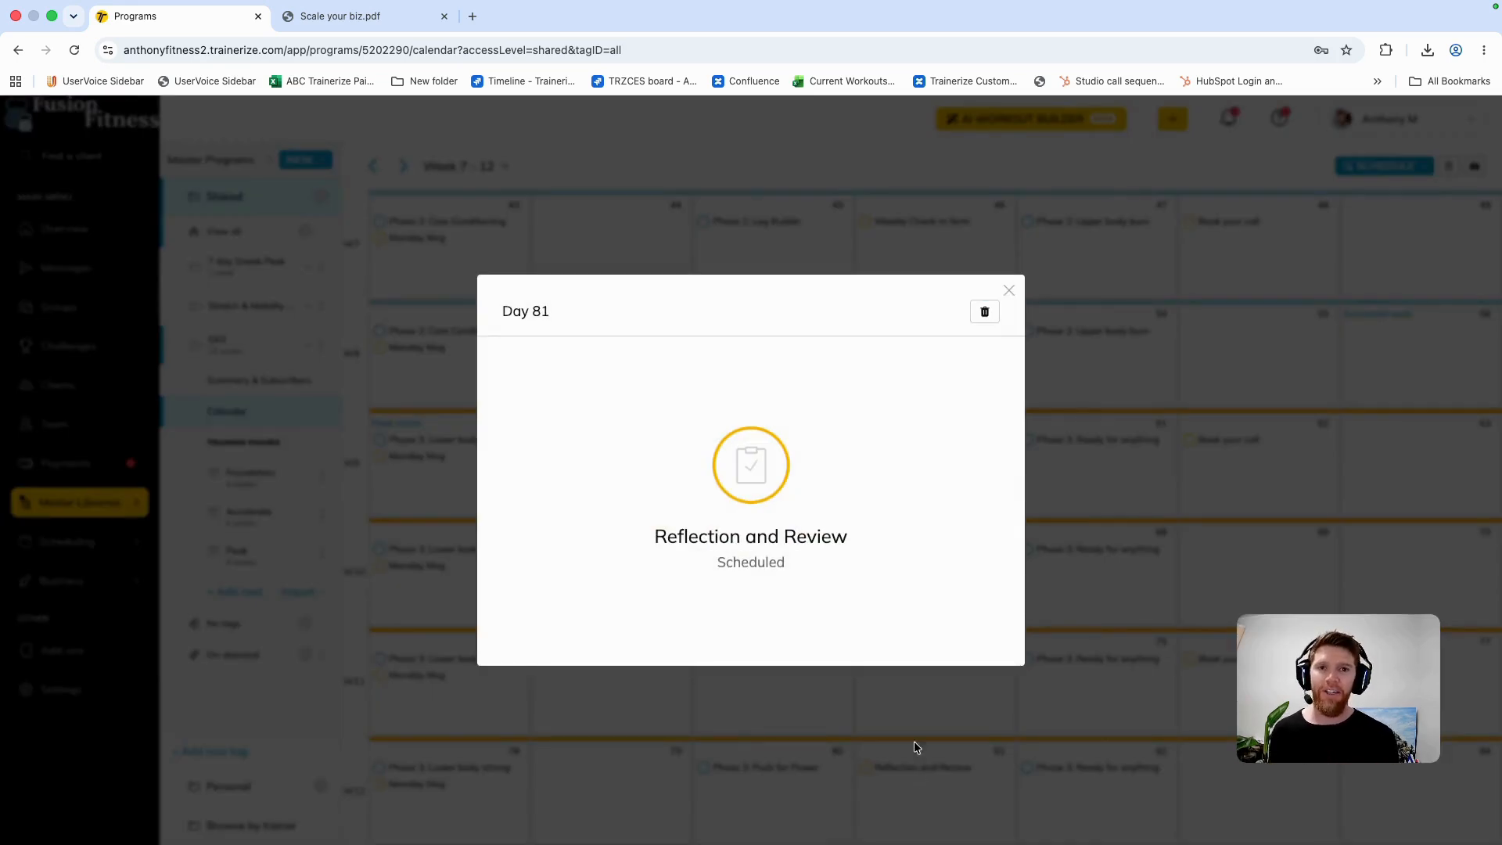
pyautogui.click(1009, 294)
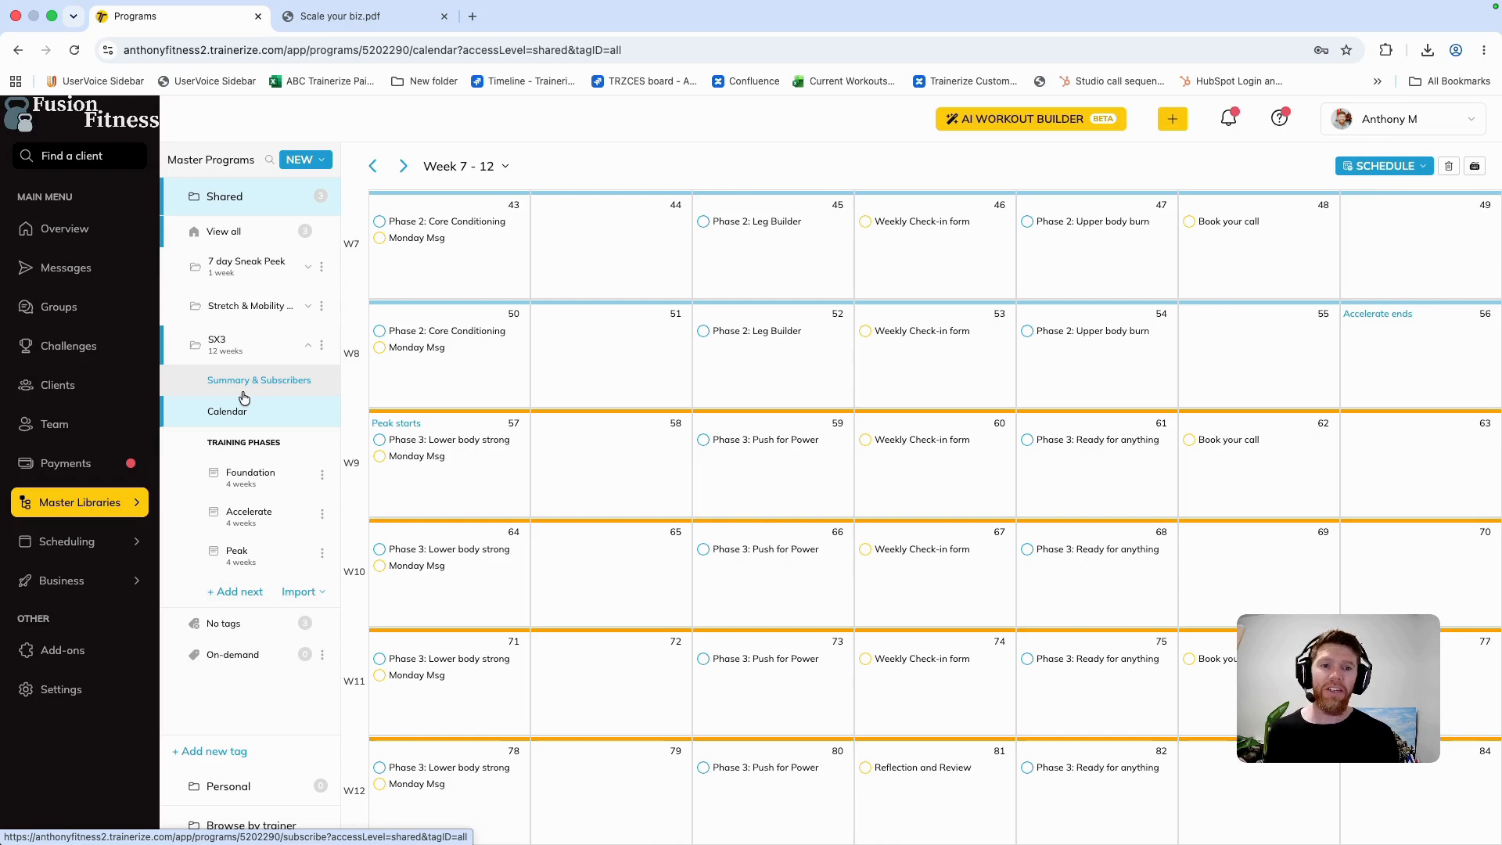
# Step: Open the scheduling event types and review the 1 on 1 appointments and prospect booking events
pyautogui.click(115, 496)
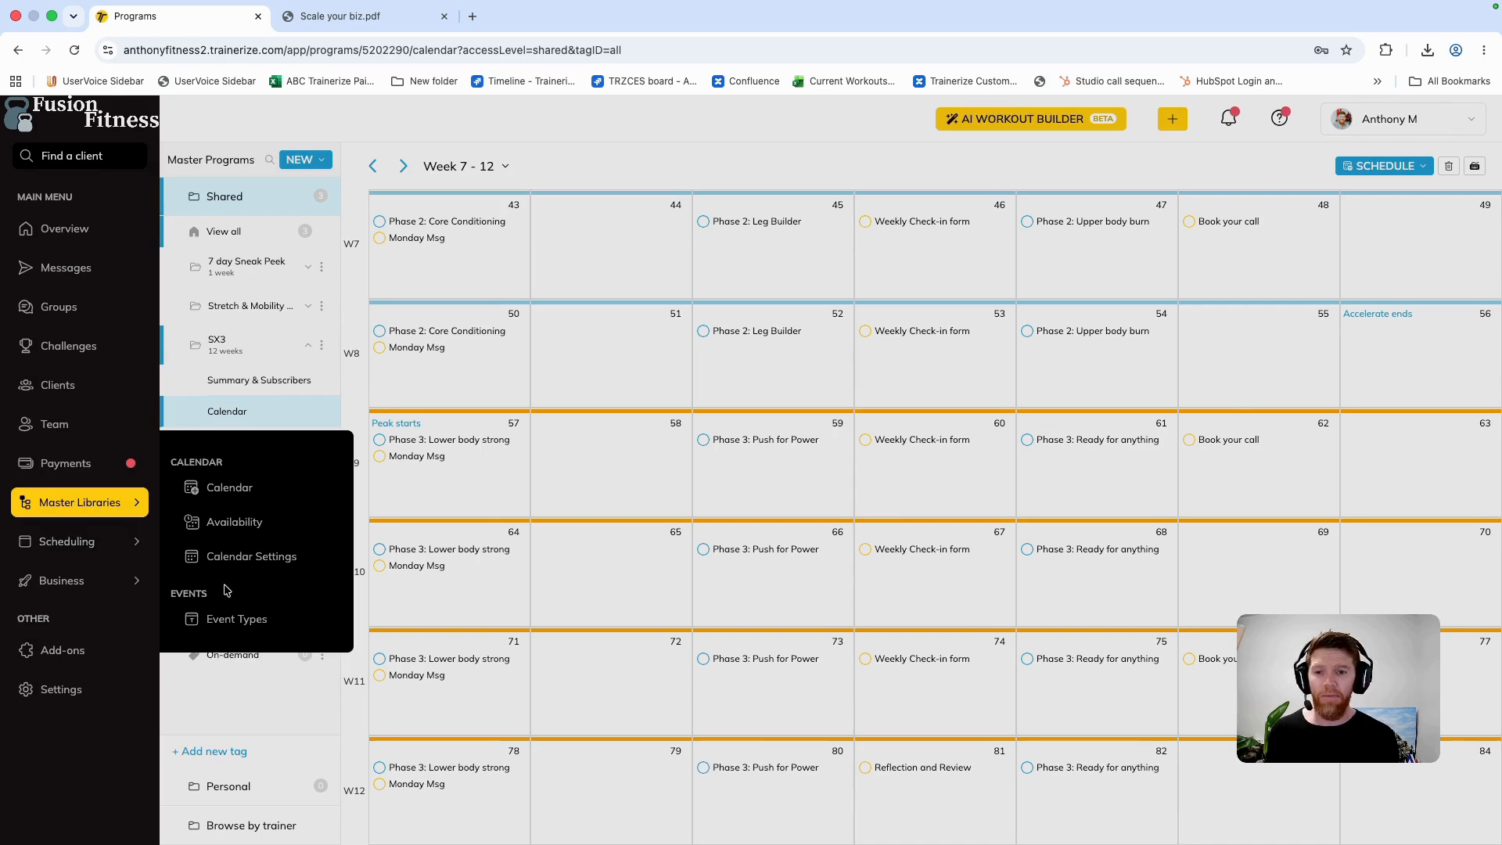
pyautogui.click(239, 618)
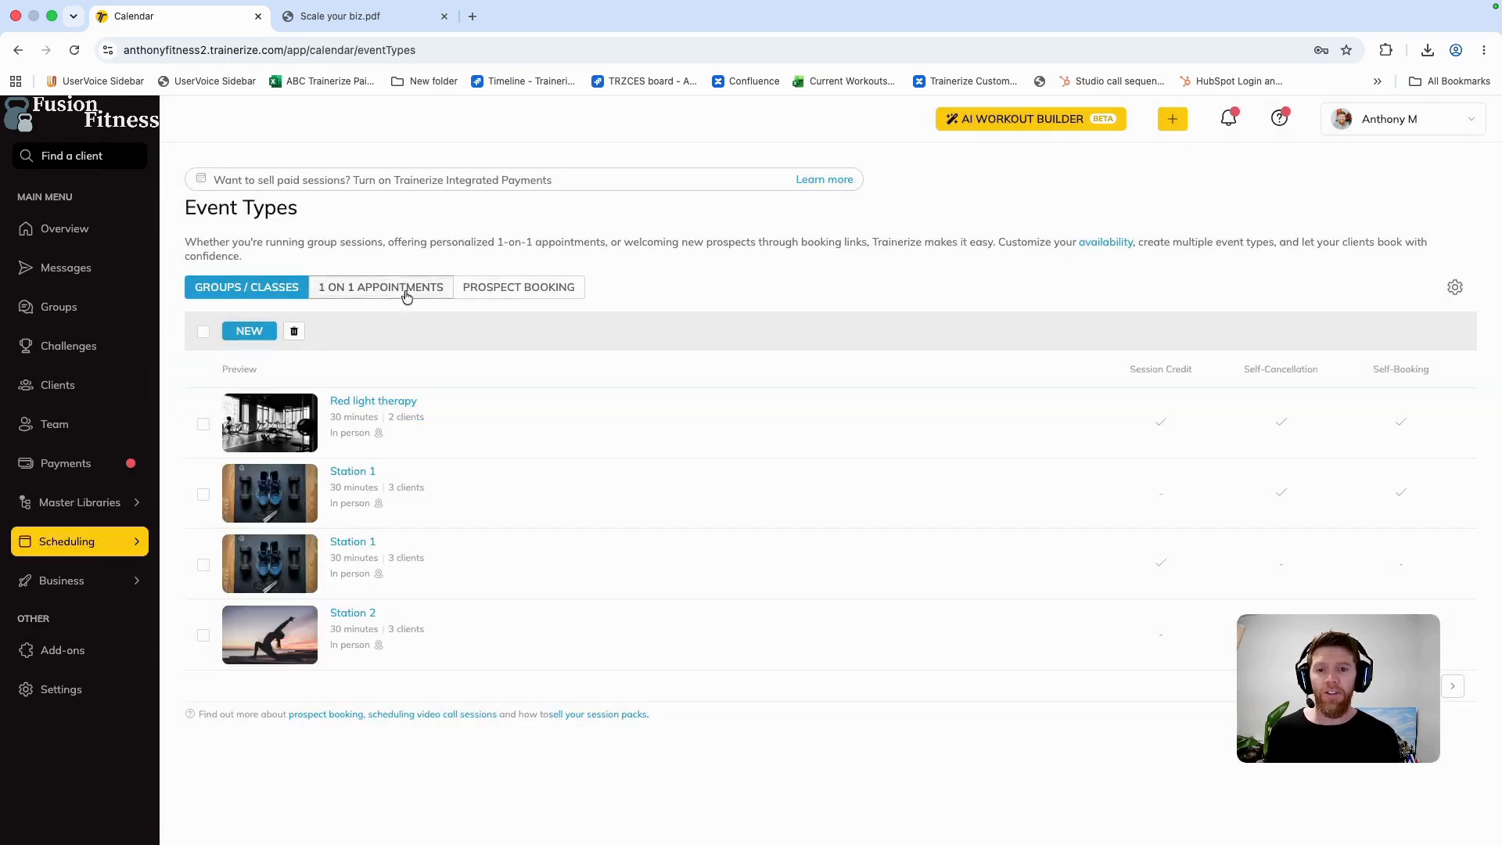
pyautogui.click(406, 296)
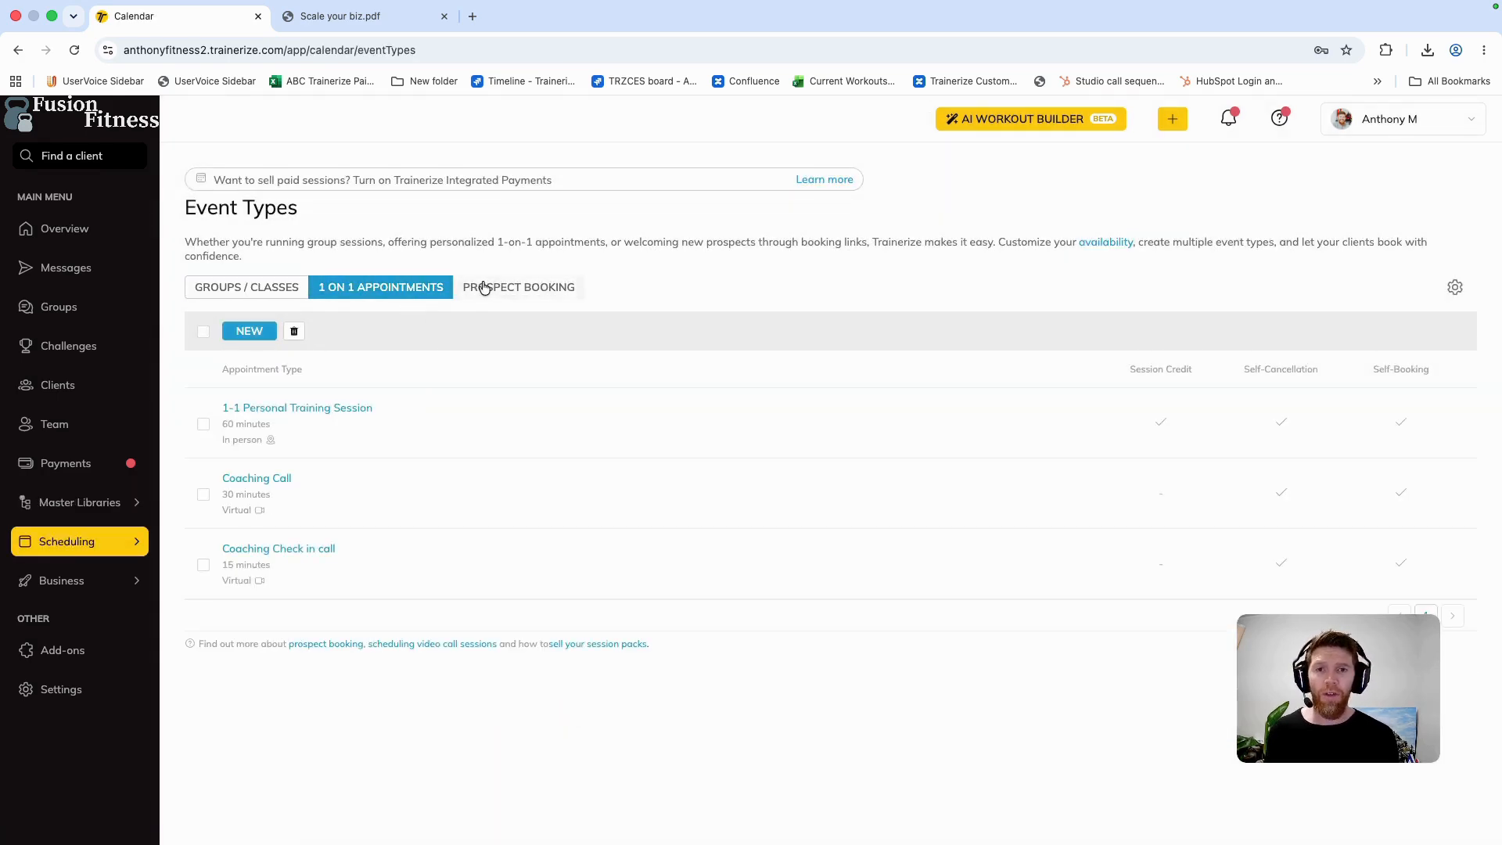
pyautogui.click(484, 290)
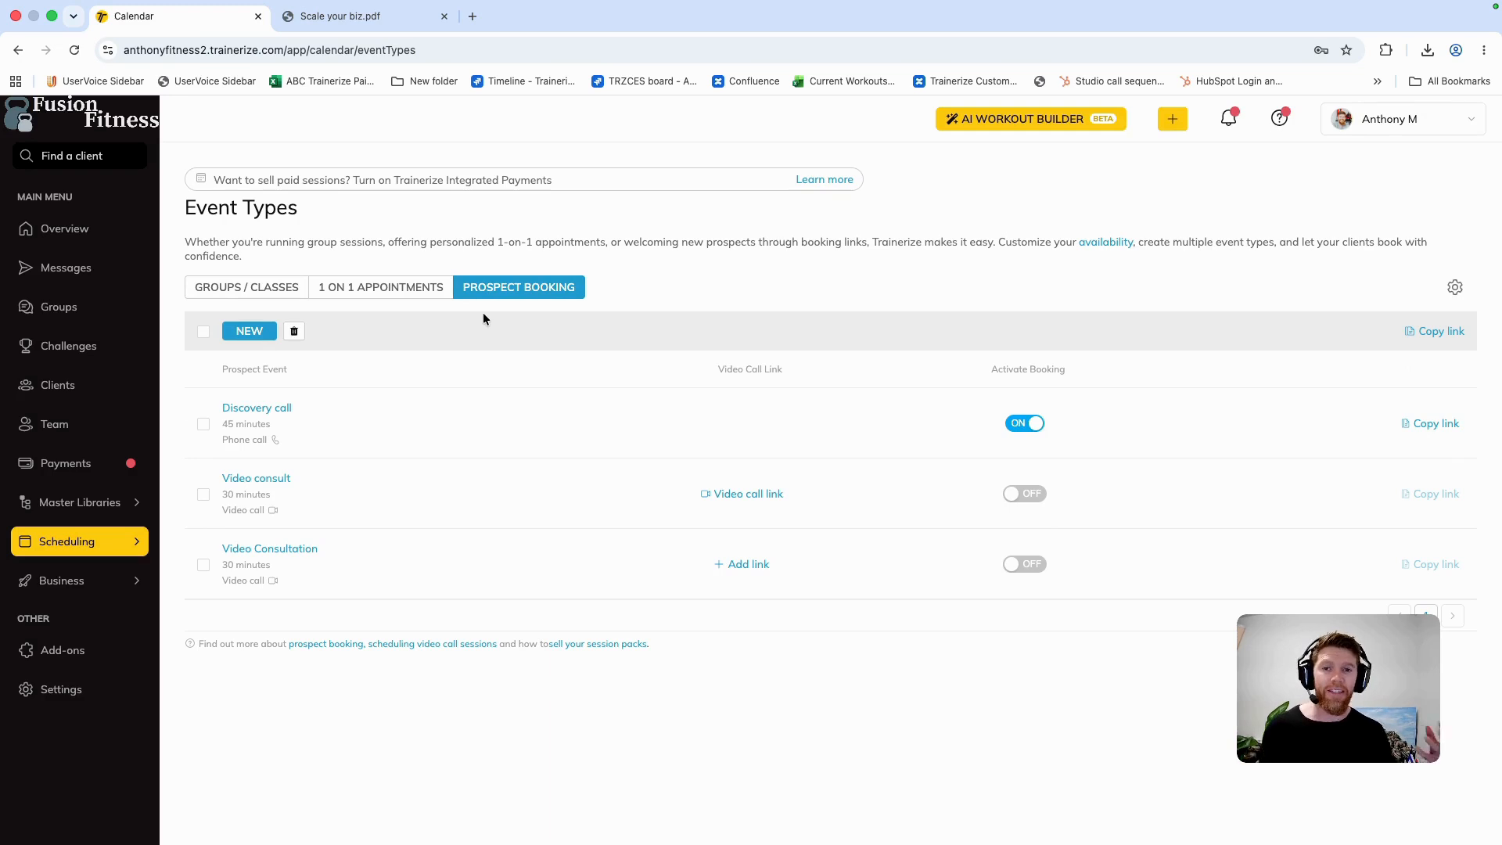
# Step: Open the SX3 12 week transformation product from the payment products to examine its pricing and duration
pyautogui.click(105, 464)
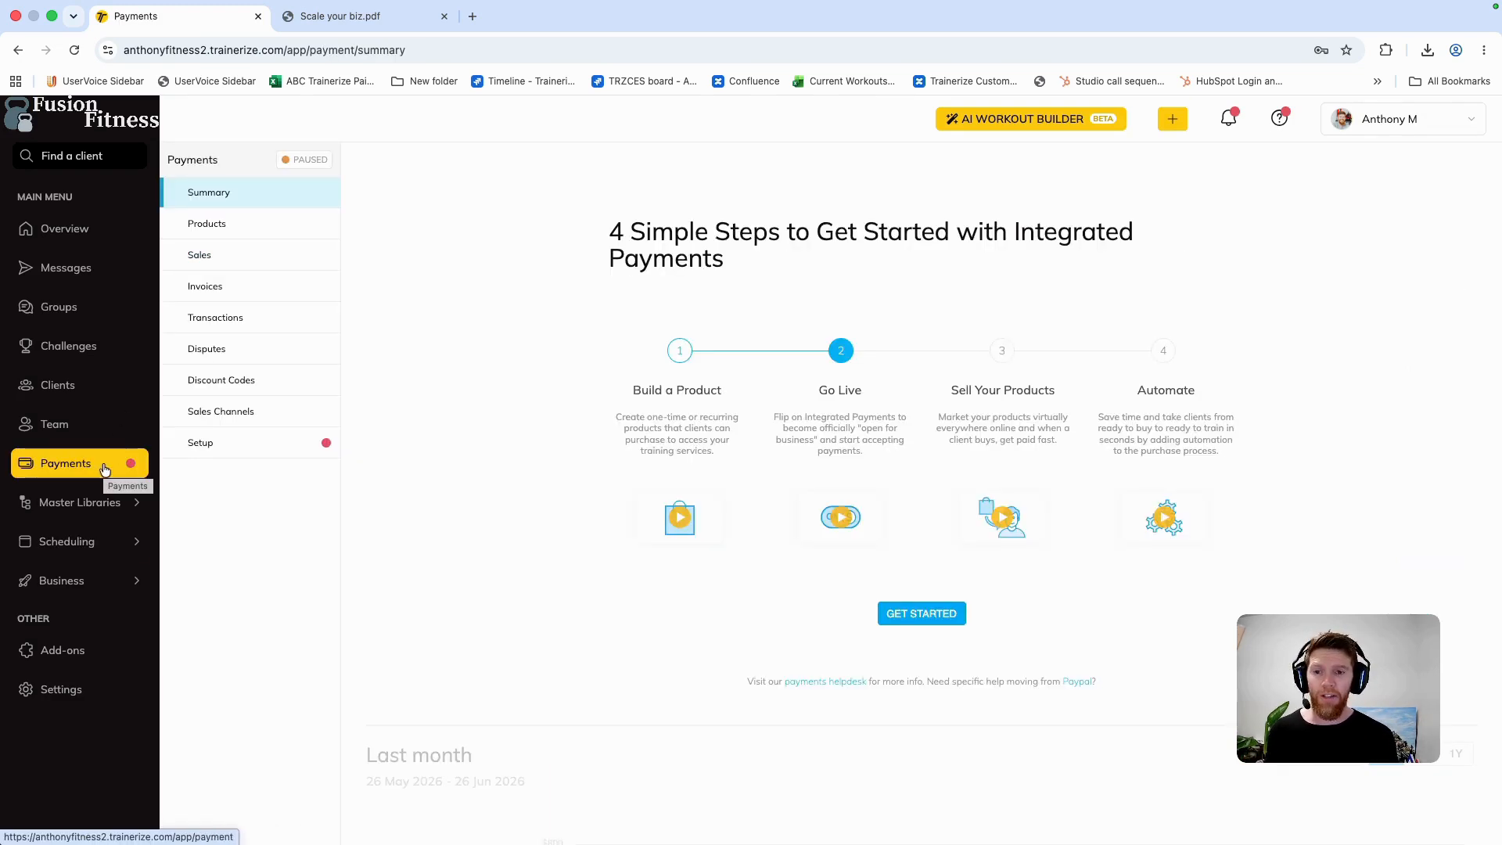
pyautogui.click(238, 226)
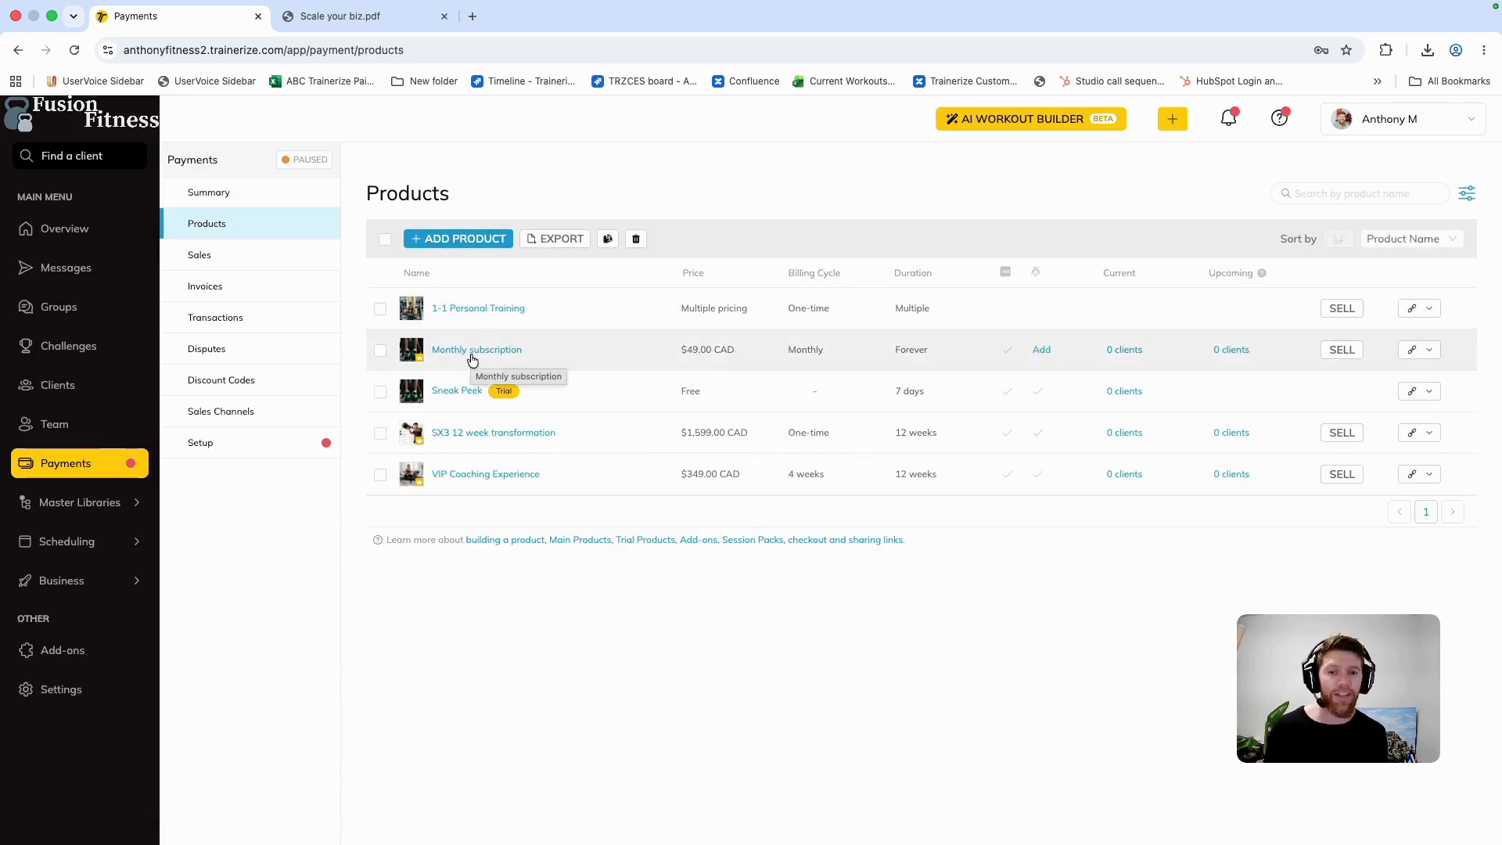
pyautogui.click(482, 433)
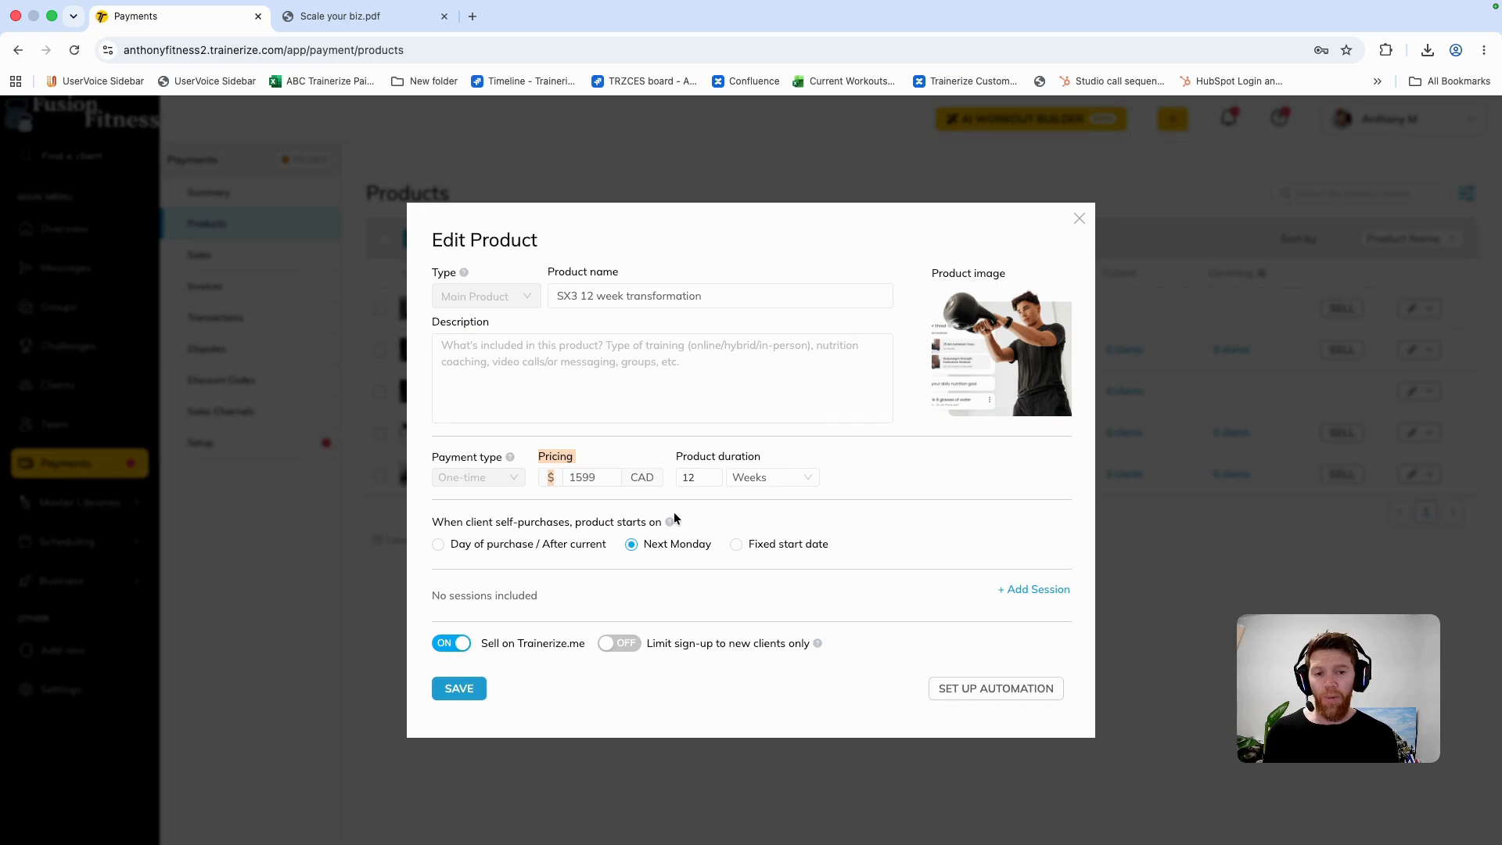
# Step: Review the SX3 12 week transformation product's automation for first purchase, product start and product end, then close the product
pyautogui.click(973, 692)
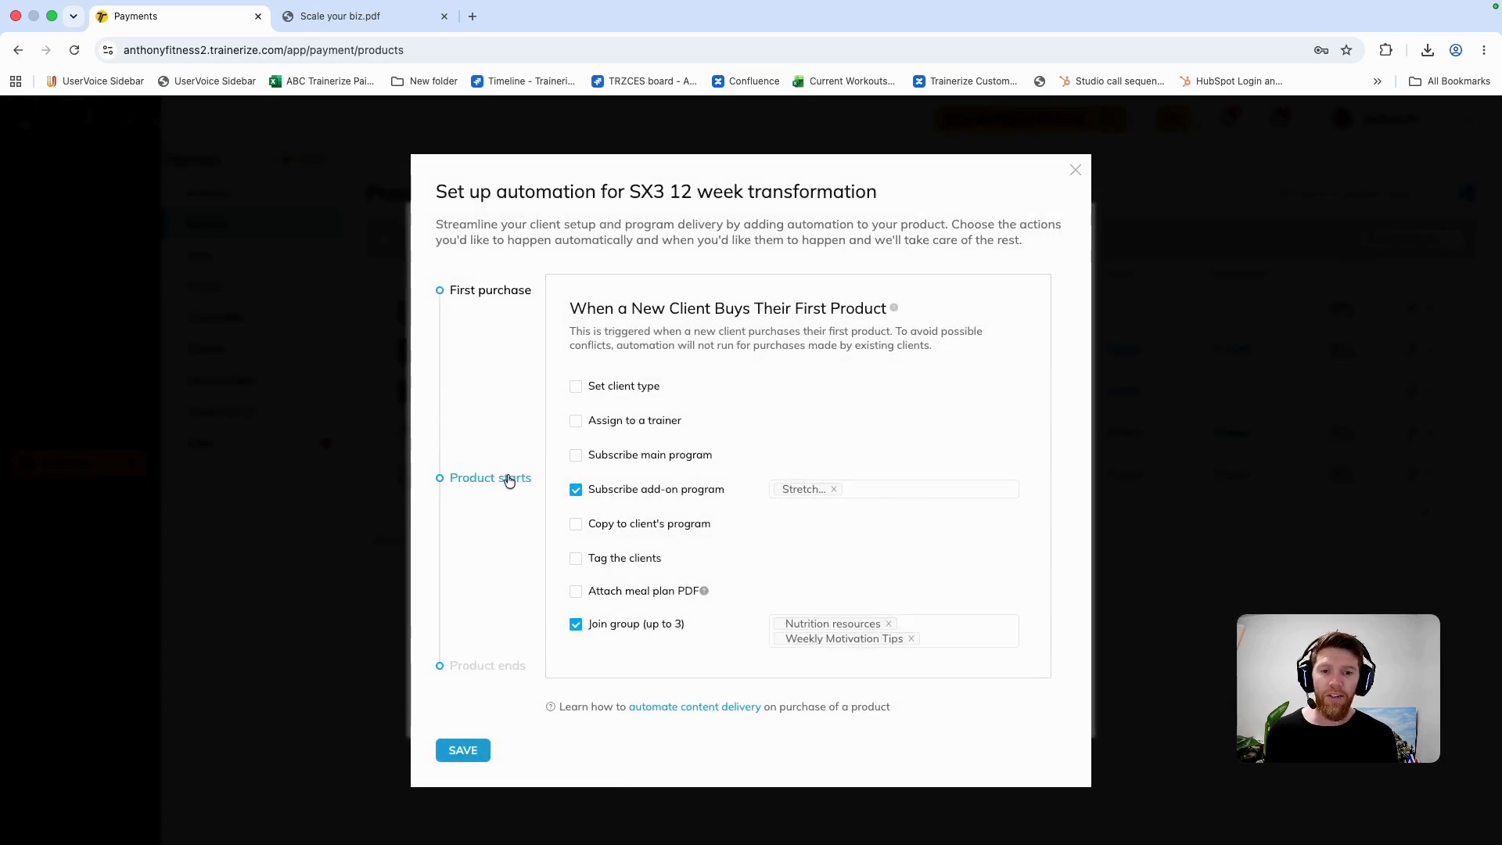
pyautogui.click(465, 485)
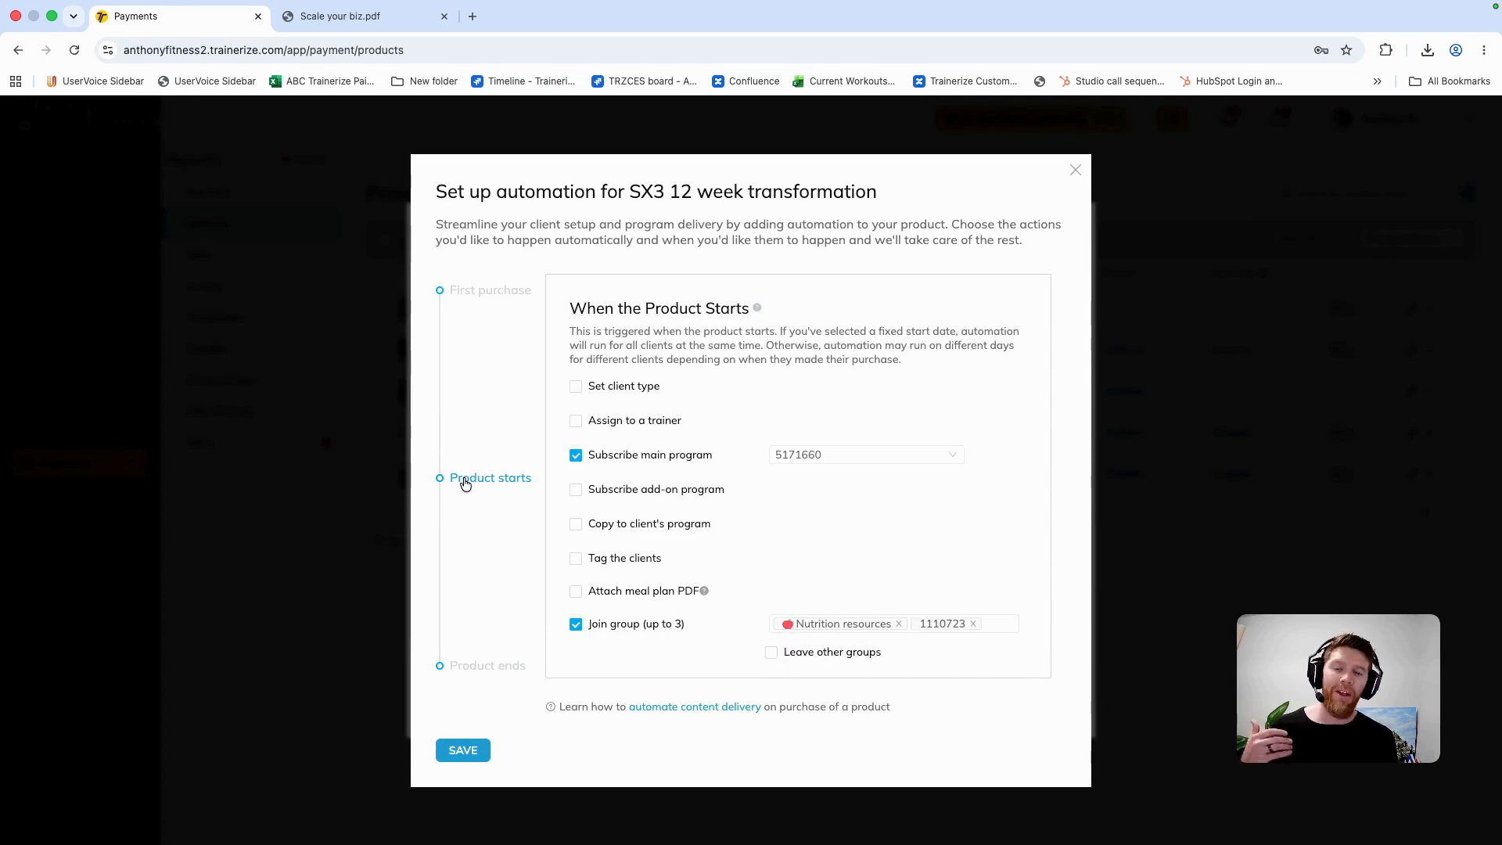
pyautogui.click(493, 664)
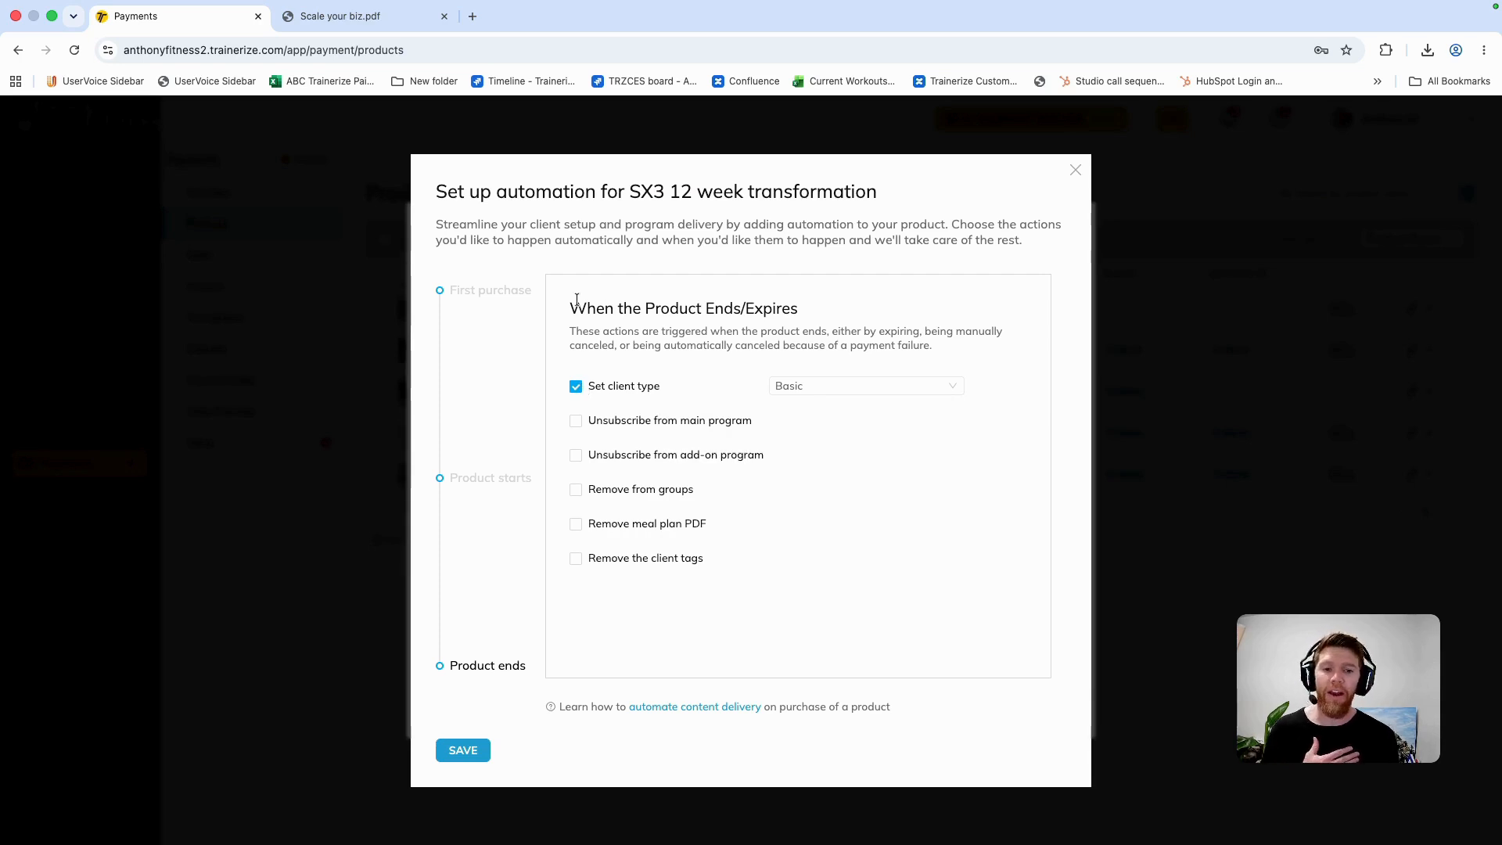
pyautogui.click(1075, 170)
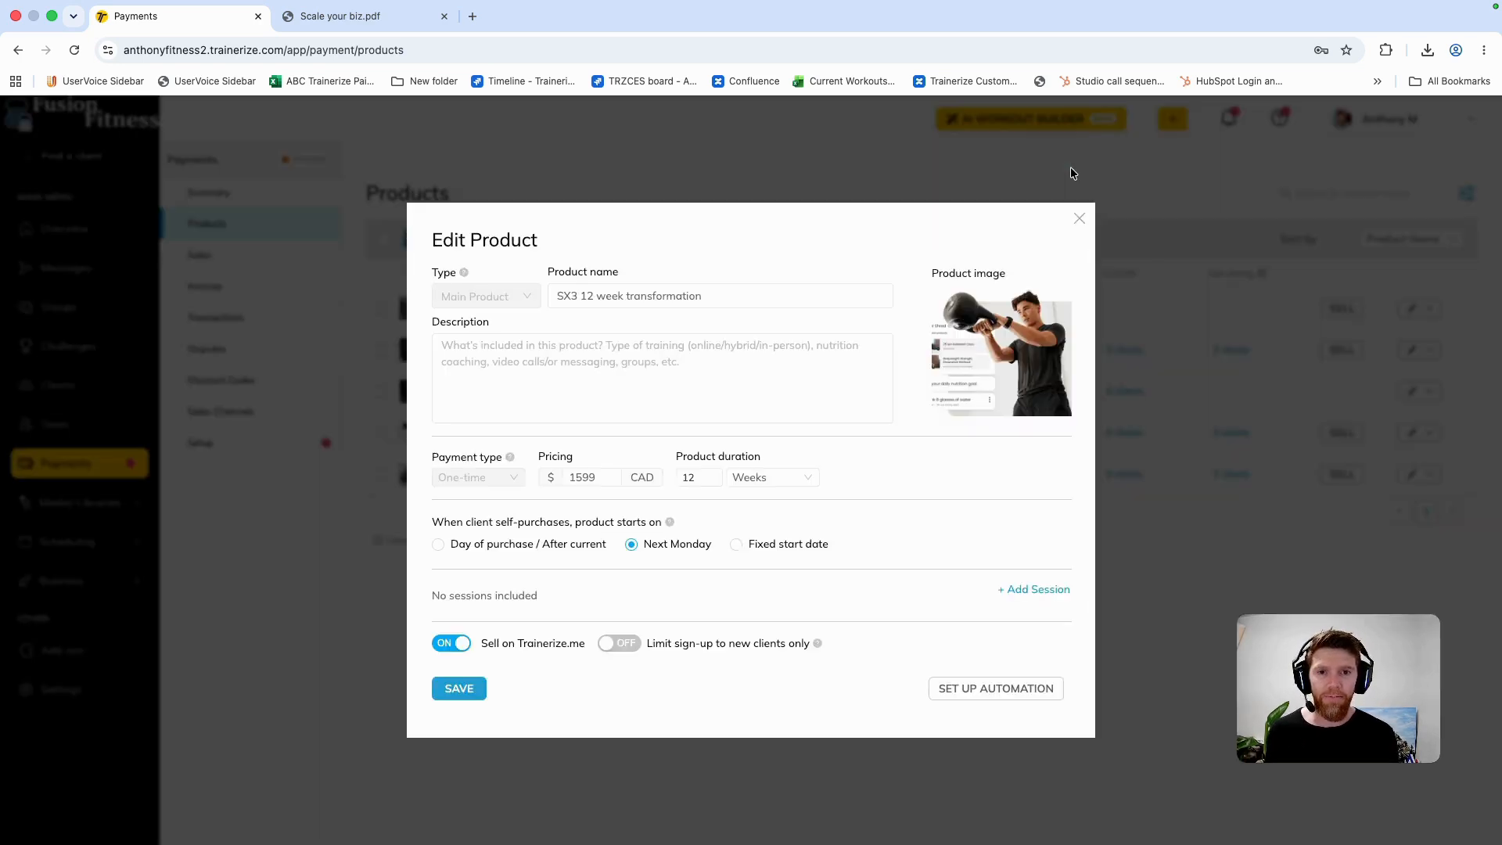
pyautogui.click(1078, 221)
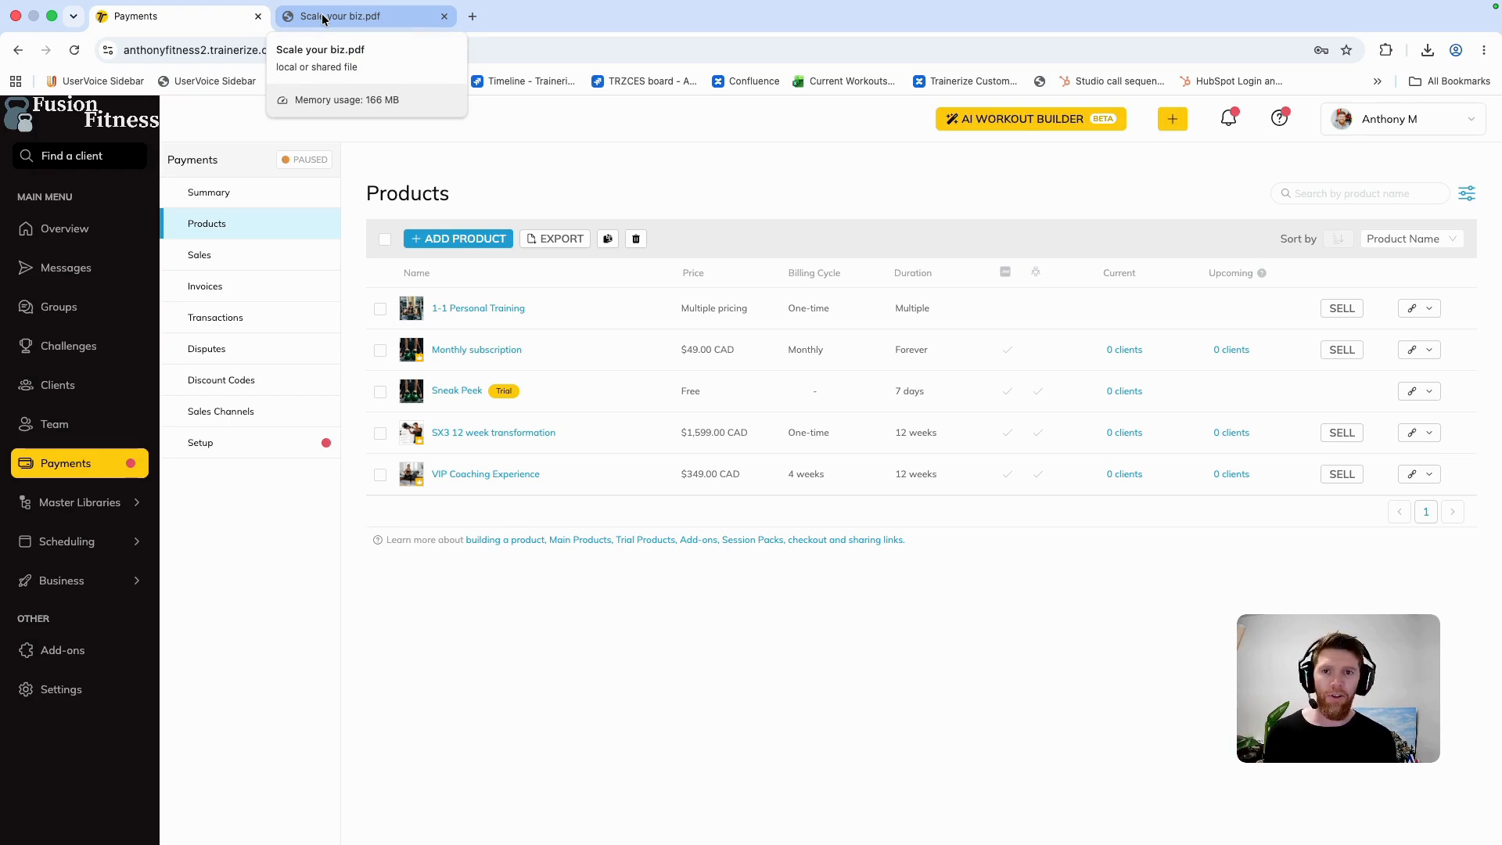
# Step: Return to the Scale your biz.pdf presentation and show the "Onboarding a new client" slide
pyautogui.click(323, 18)
pyautogui.scroll(-8, 469, 266)
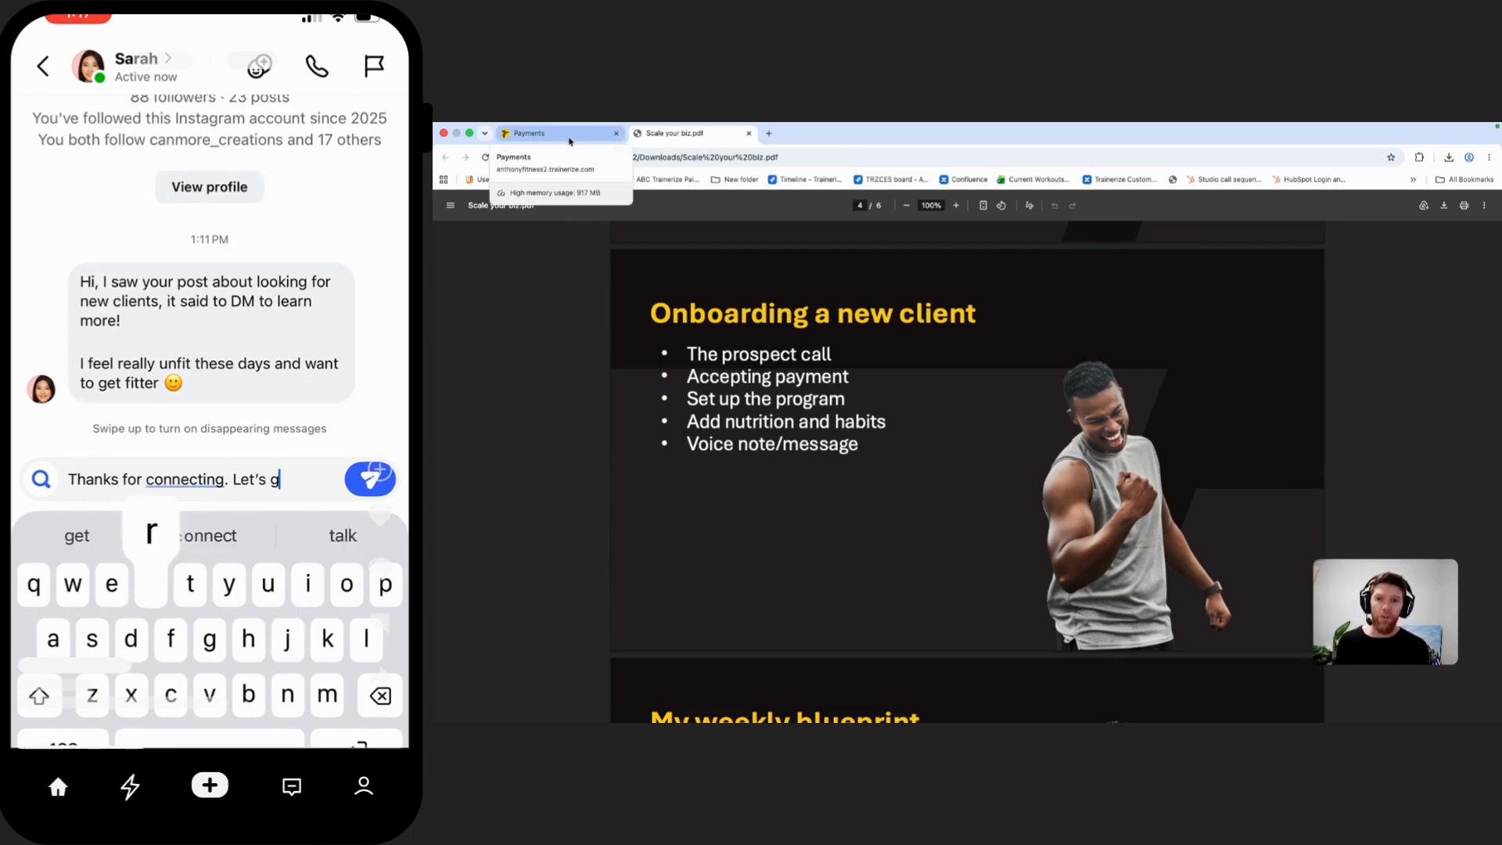
# Step: Switch back to Trainerize and copy the booking link of the Discovery call prospect event from the scheduling event types
pyautogui.click(568, 140)
pyautogui.moveTo(513, 523)
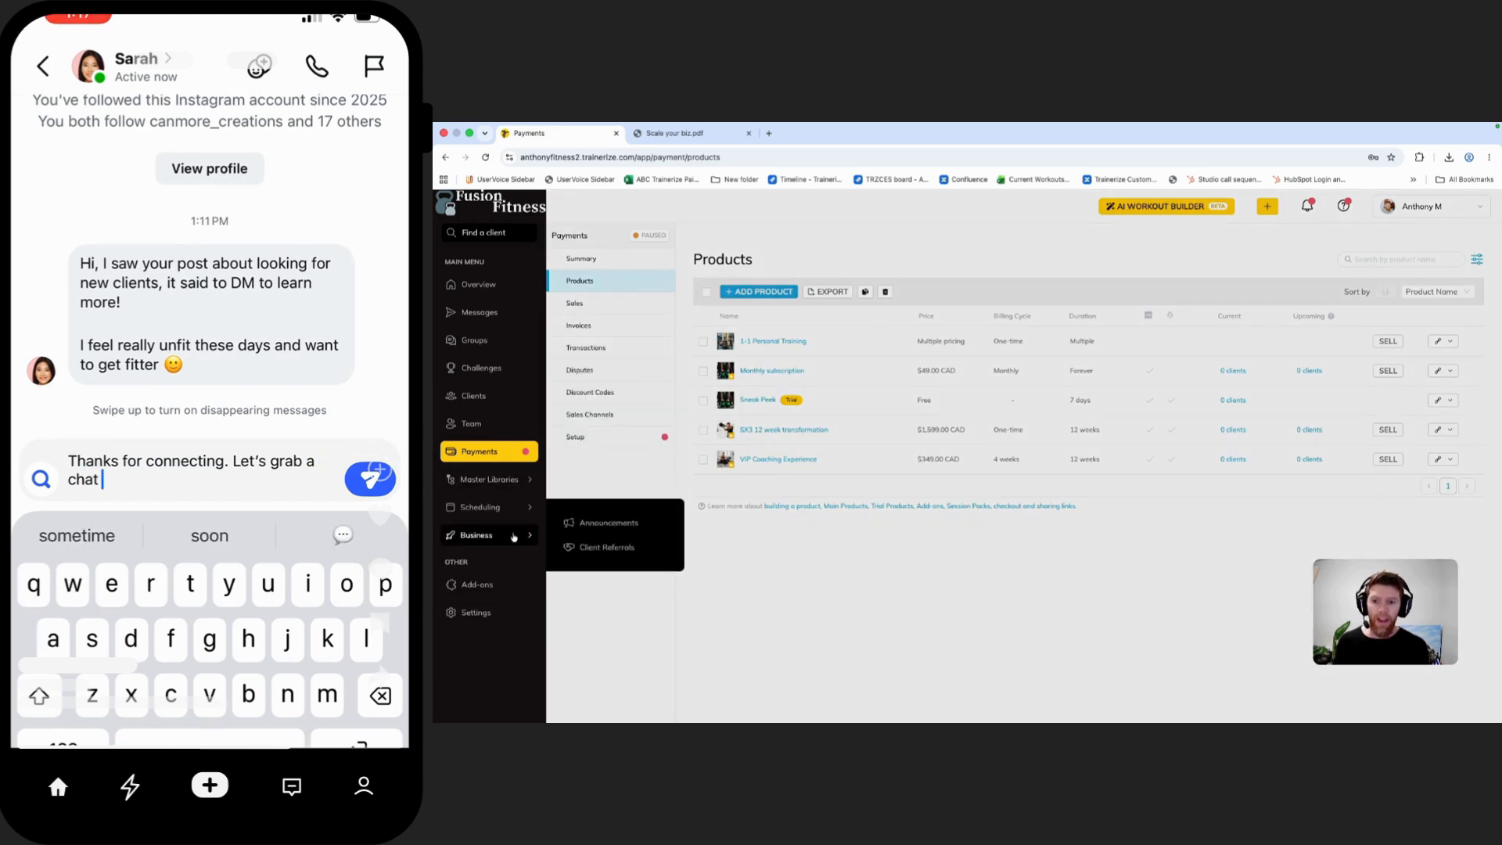
pyautogui.click(604, 562)
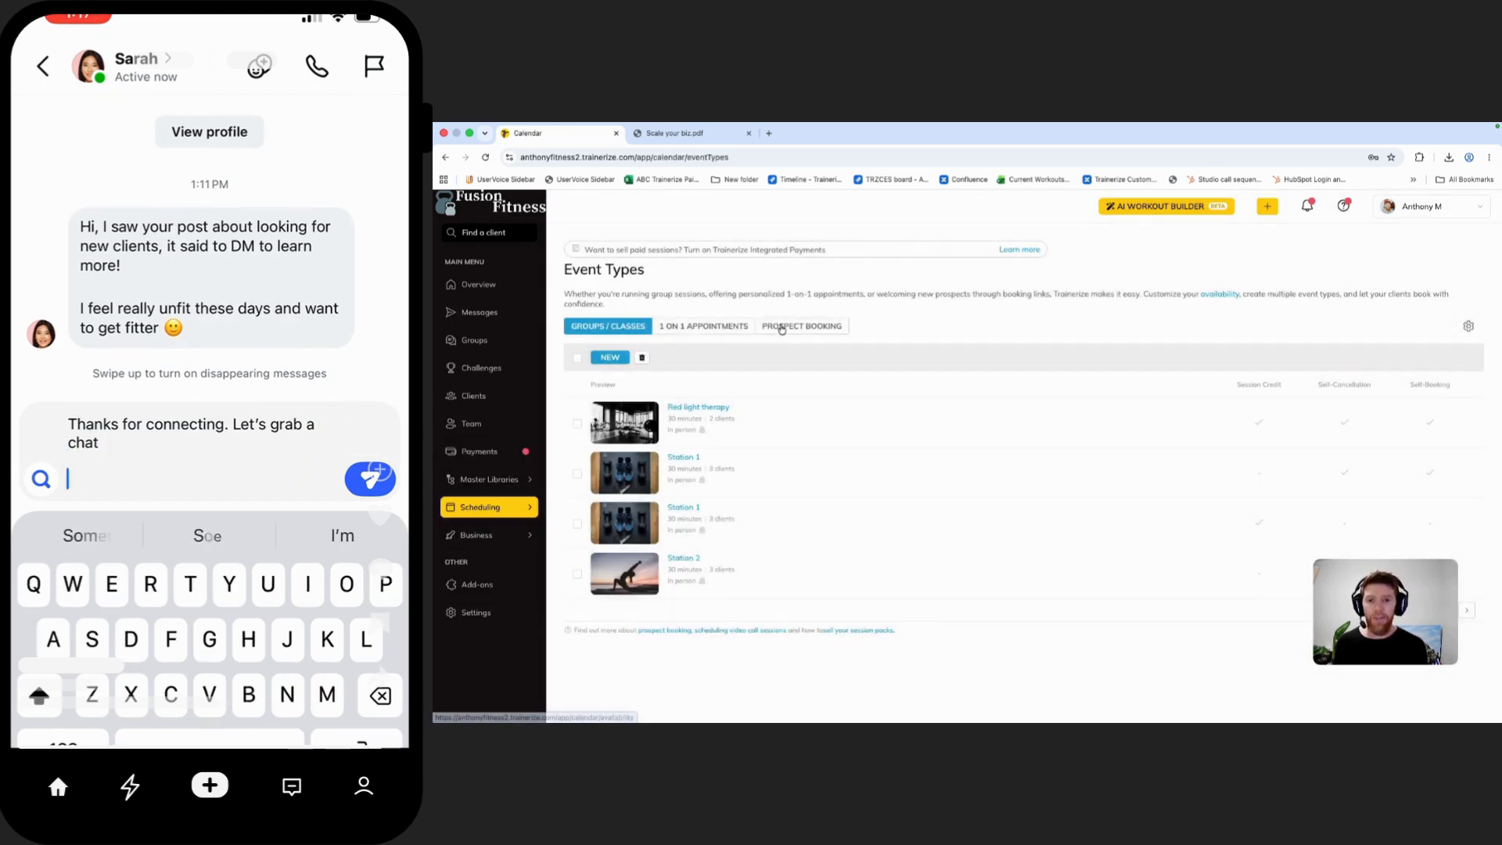
pyautogui.click(798, 325)
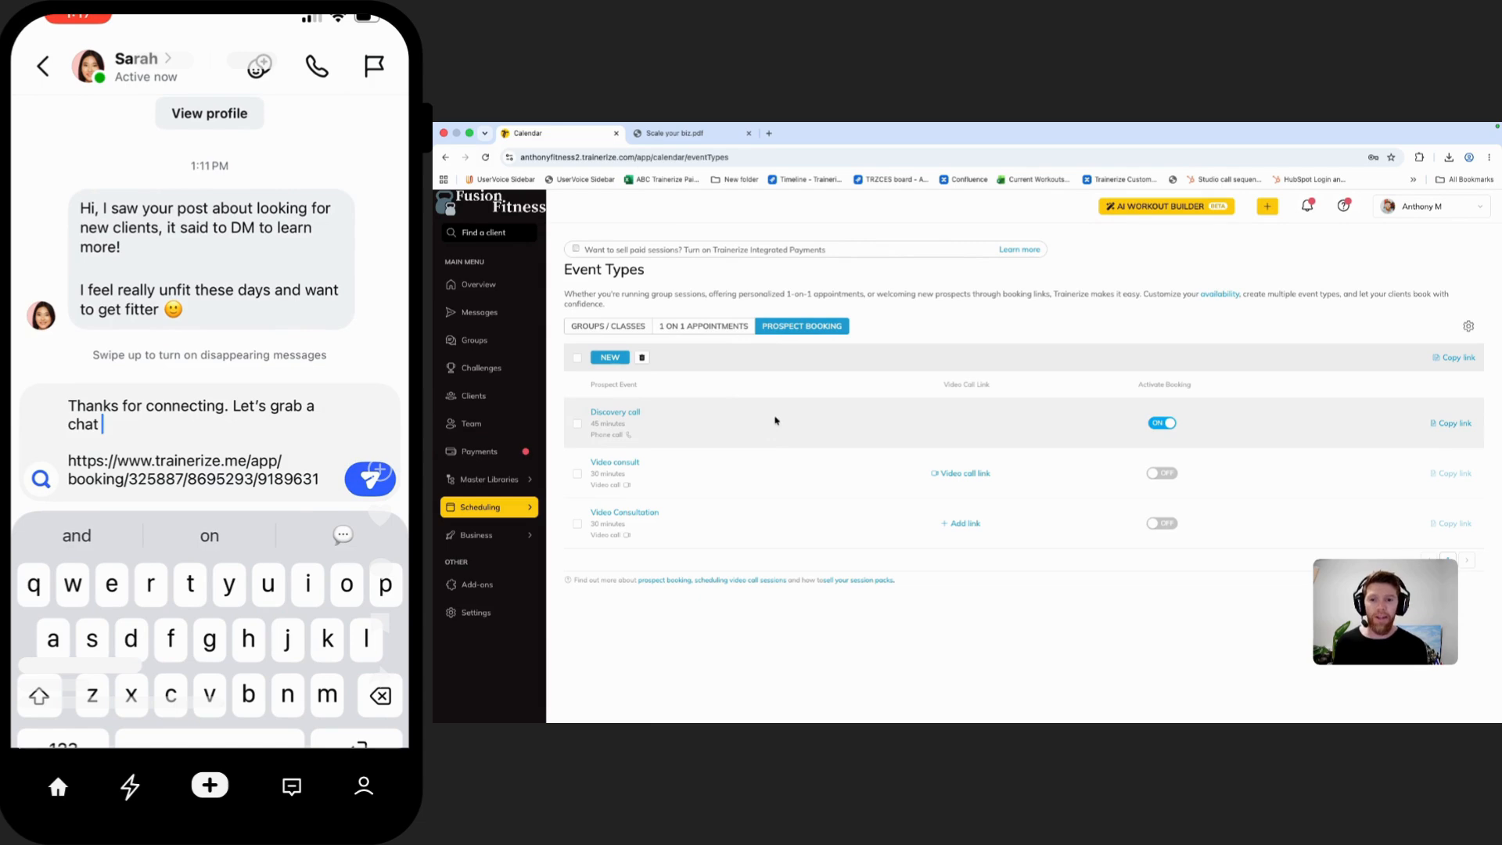
pyautogui.click(1449, 423)
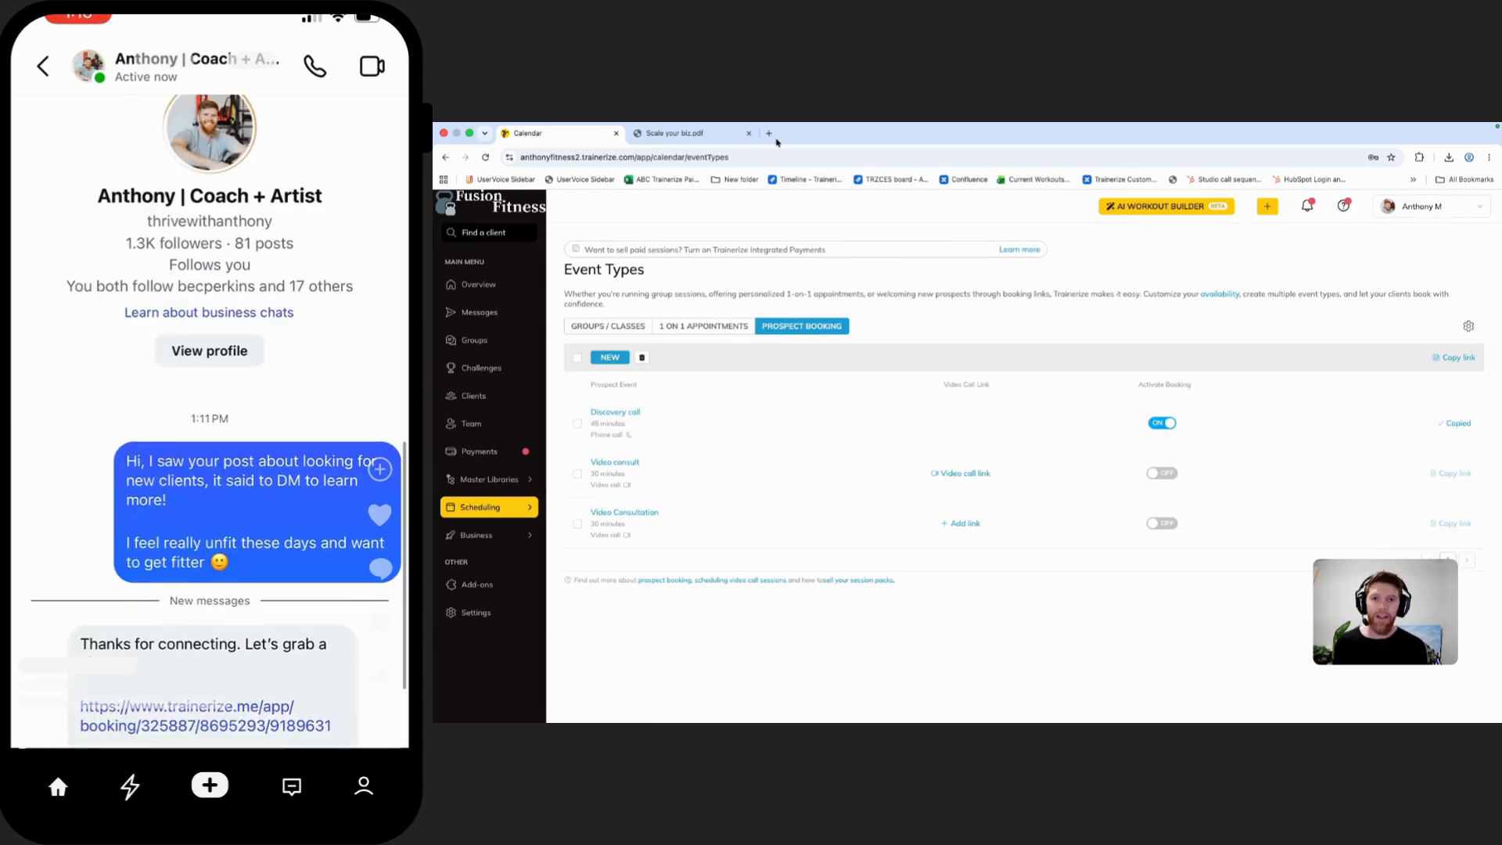
# Step: Load the copied Discovery call booking link in a new browser tab and review its available dates and times
pyautogui.click(768, 133)
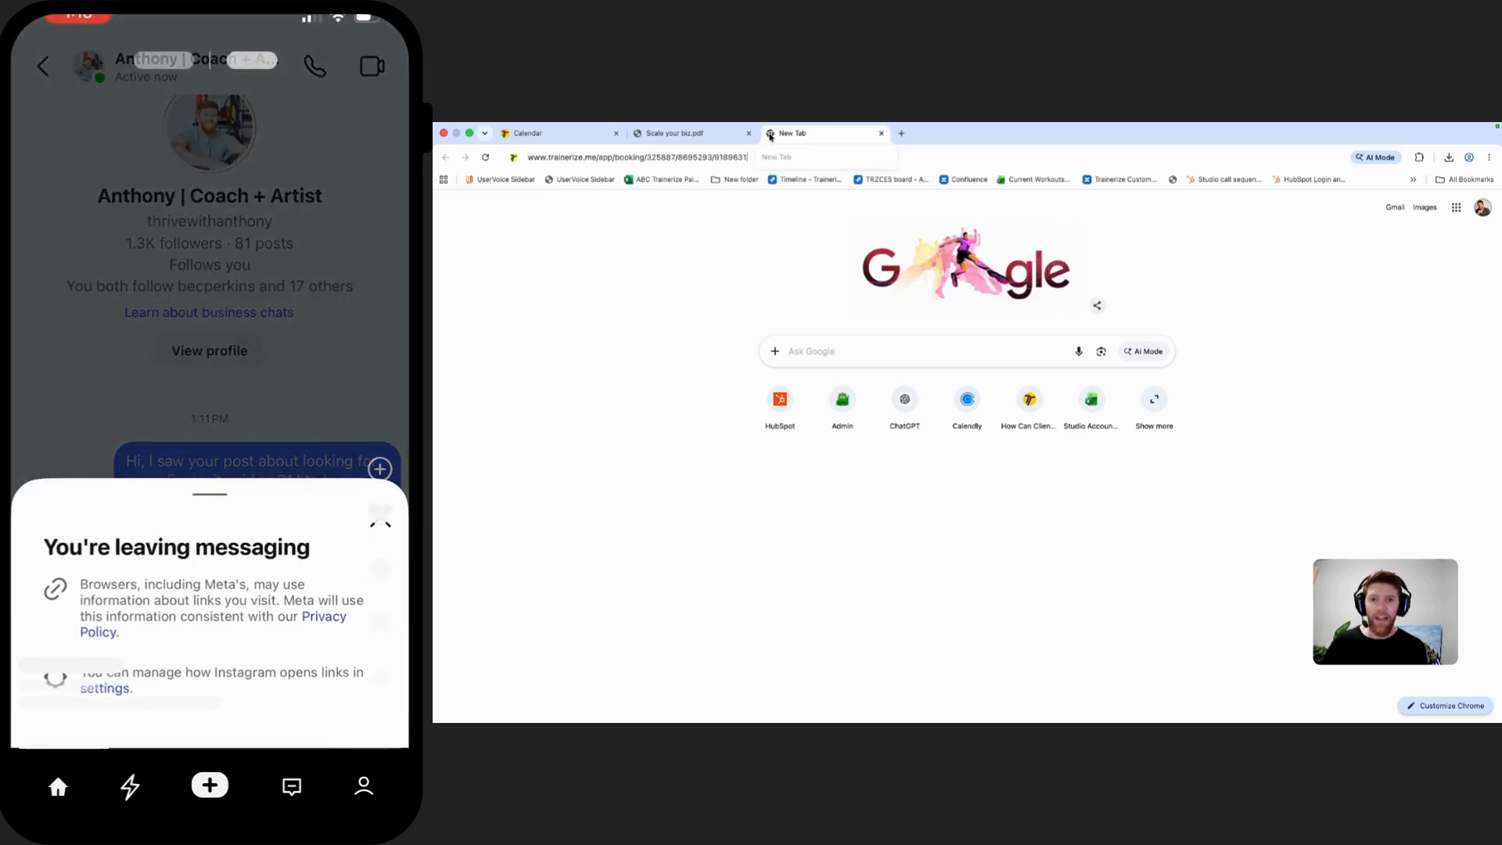
pyautogui.press('super+v')
pyautogui.press('Return')
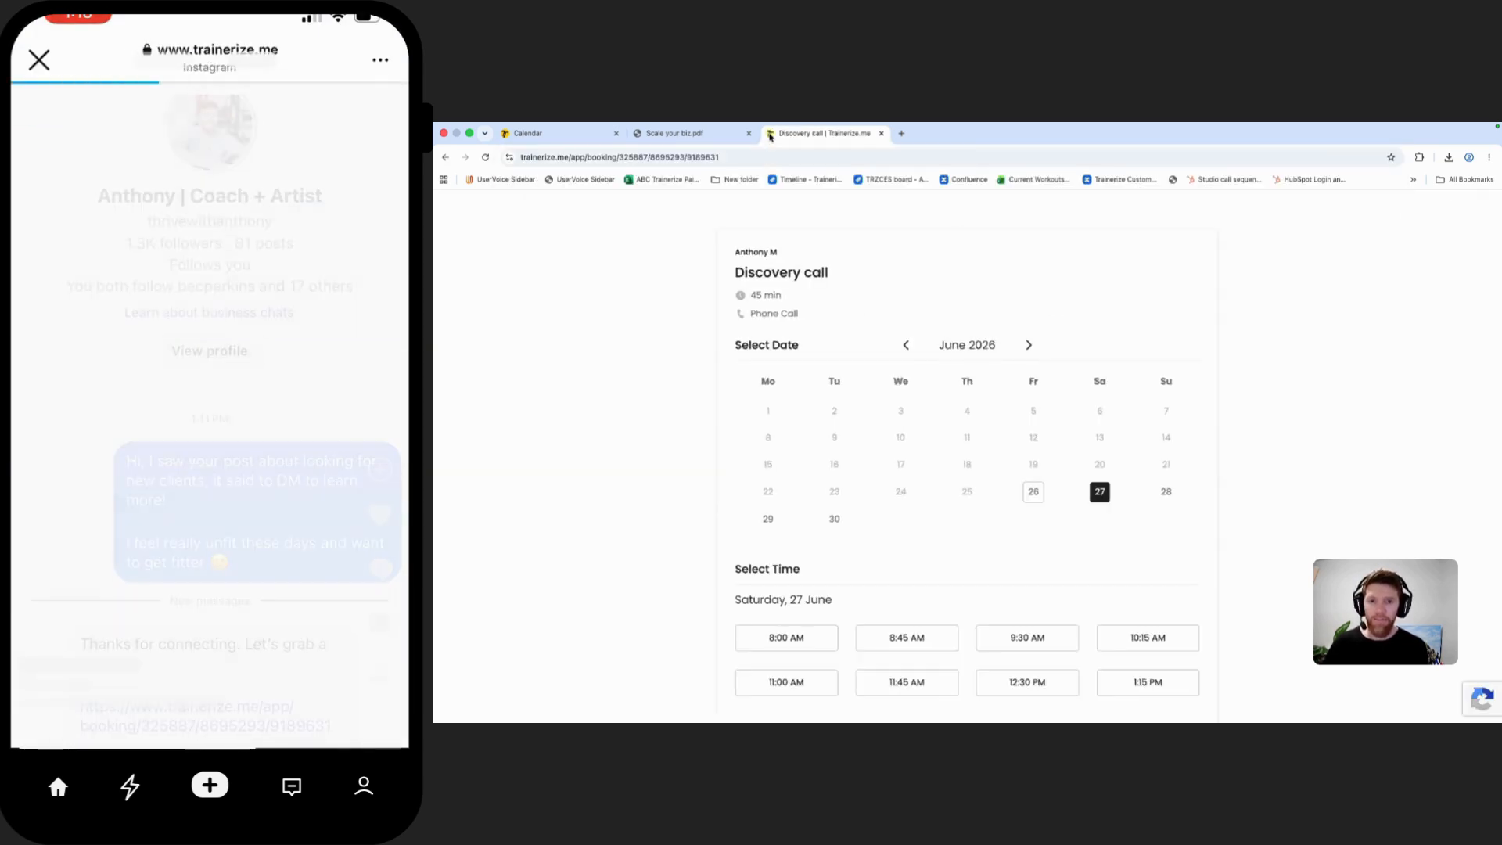
pyautogui.scroll(-1, 926, 360)
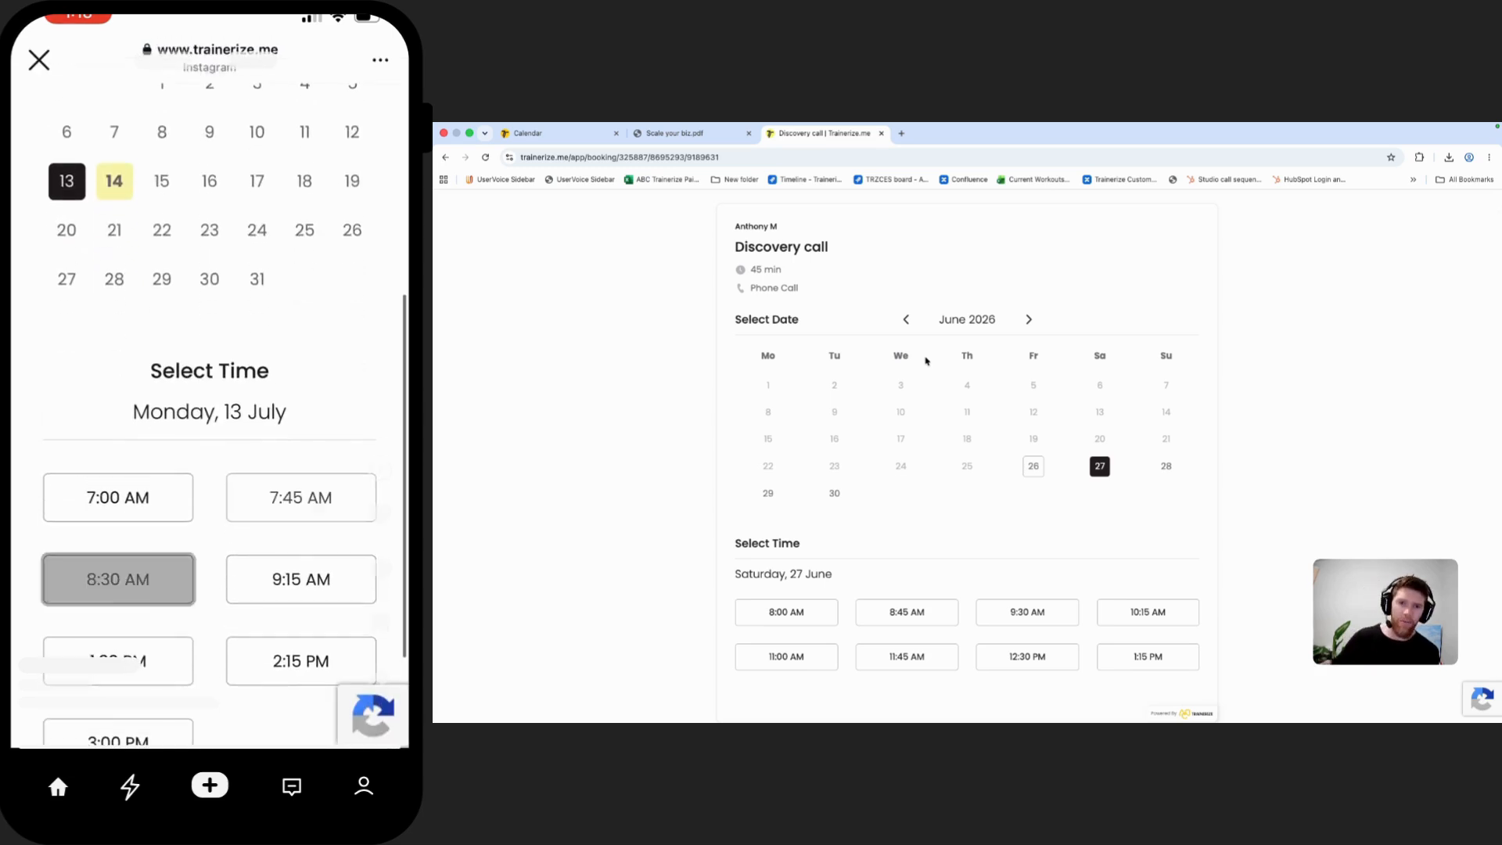
pyautogui.scroll(-1, 876, 368)
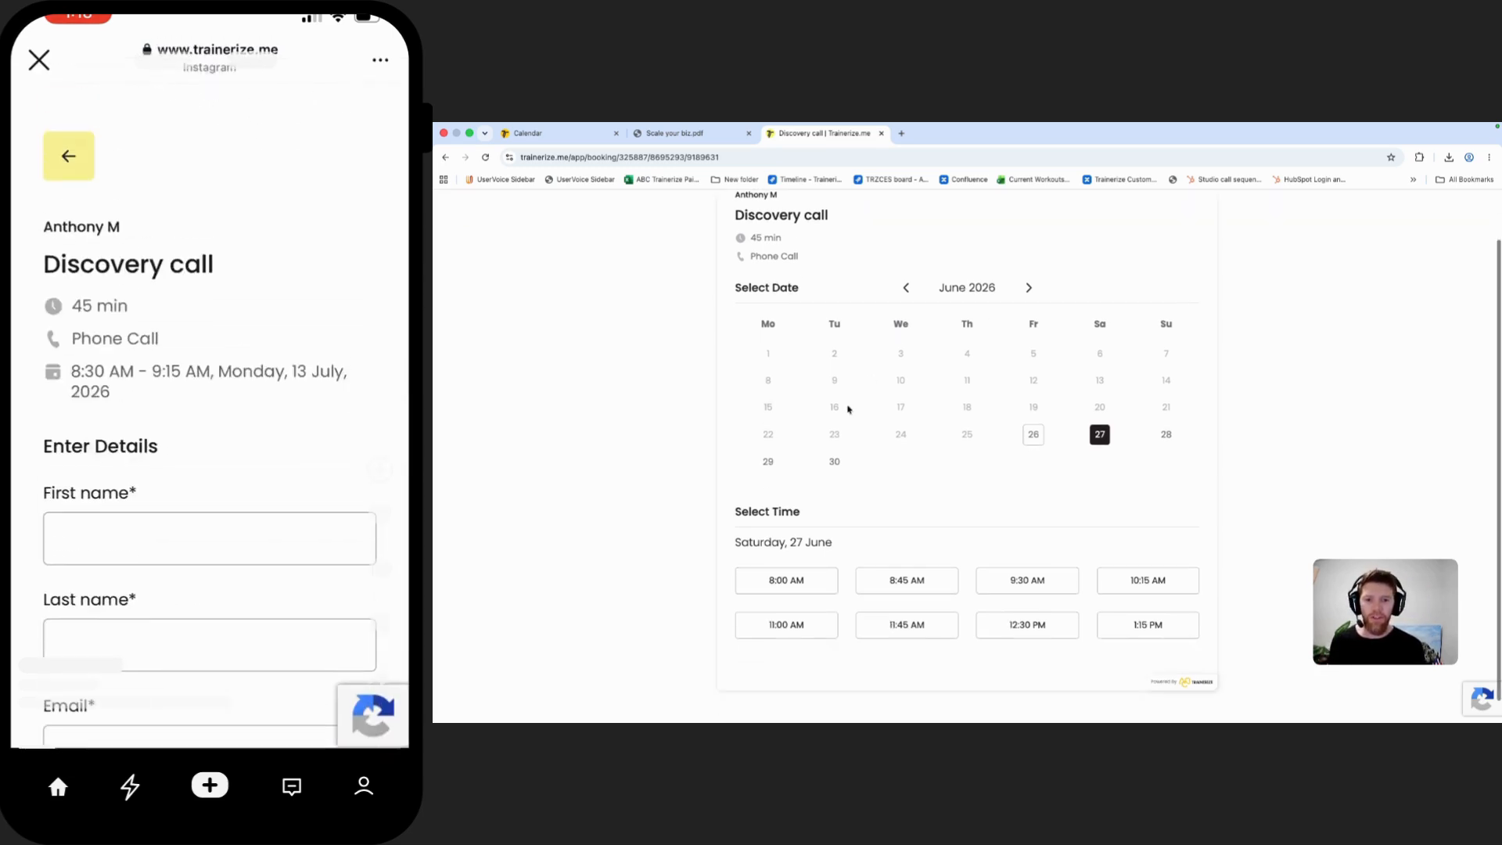
# Step: Choose the 8:45 AM slot on Saturday, 27 June for the Discovery call and enter the prospect's first and last name
pyautogui.click(907, 580)
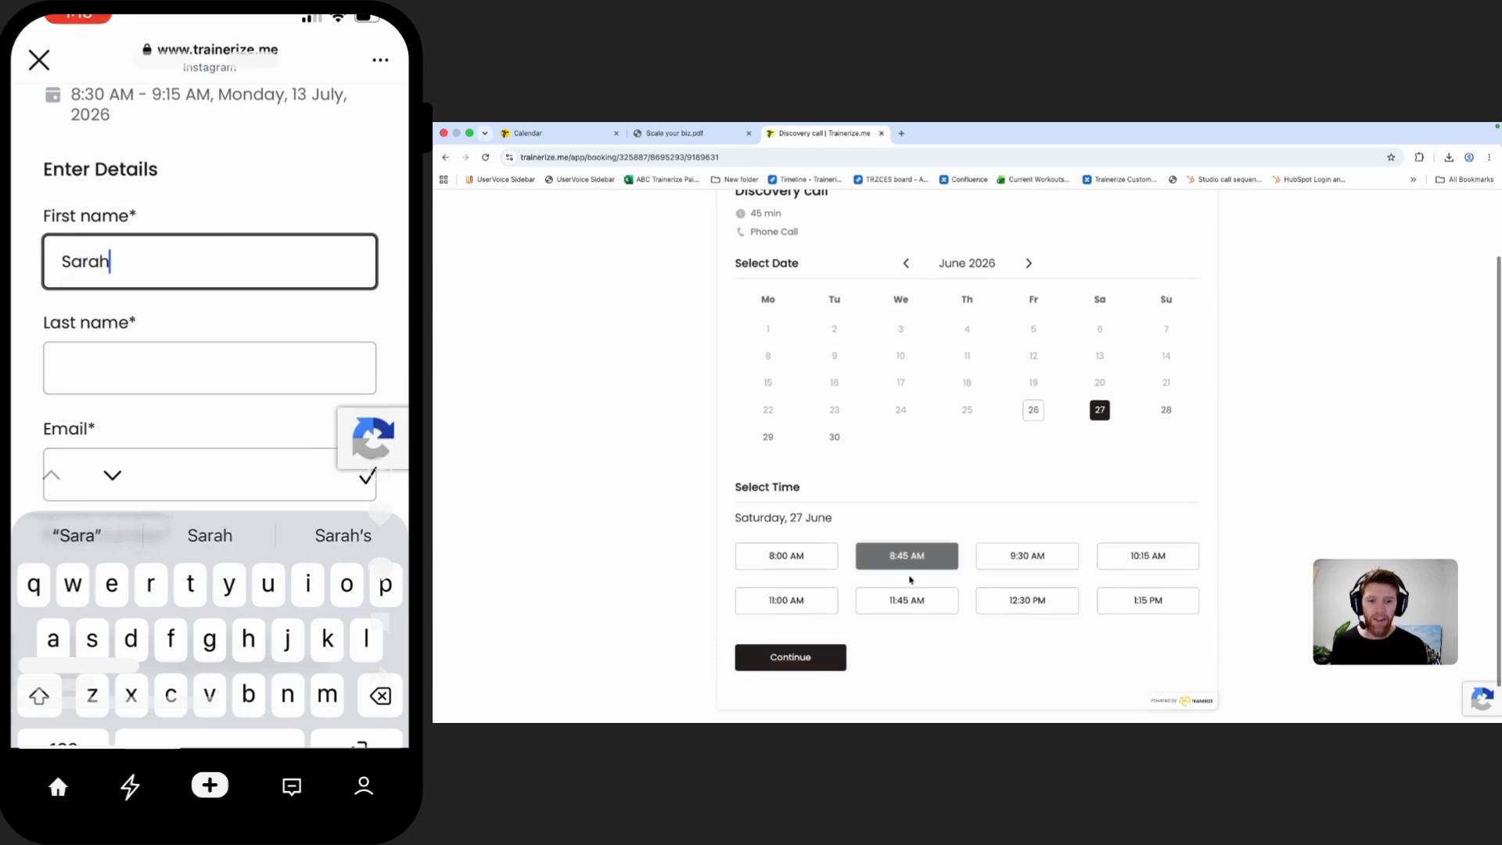
pyautogui.click(786, 657)
pyautogui.click(817, 461)
pyautogui.write('Sarah')
pyautogui.press('Tab')
pyautogui.write('B')
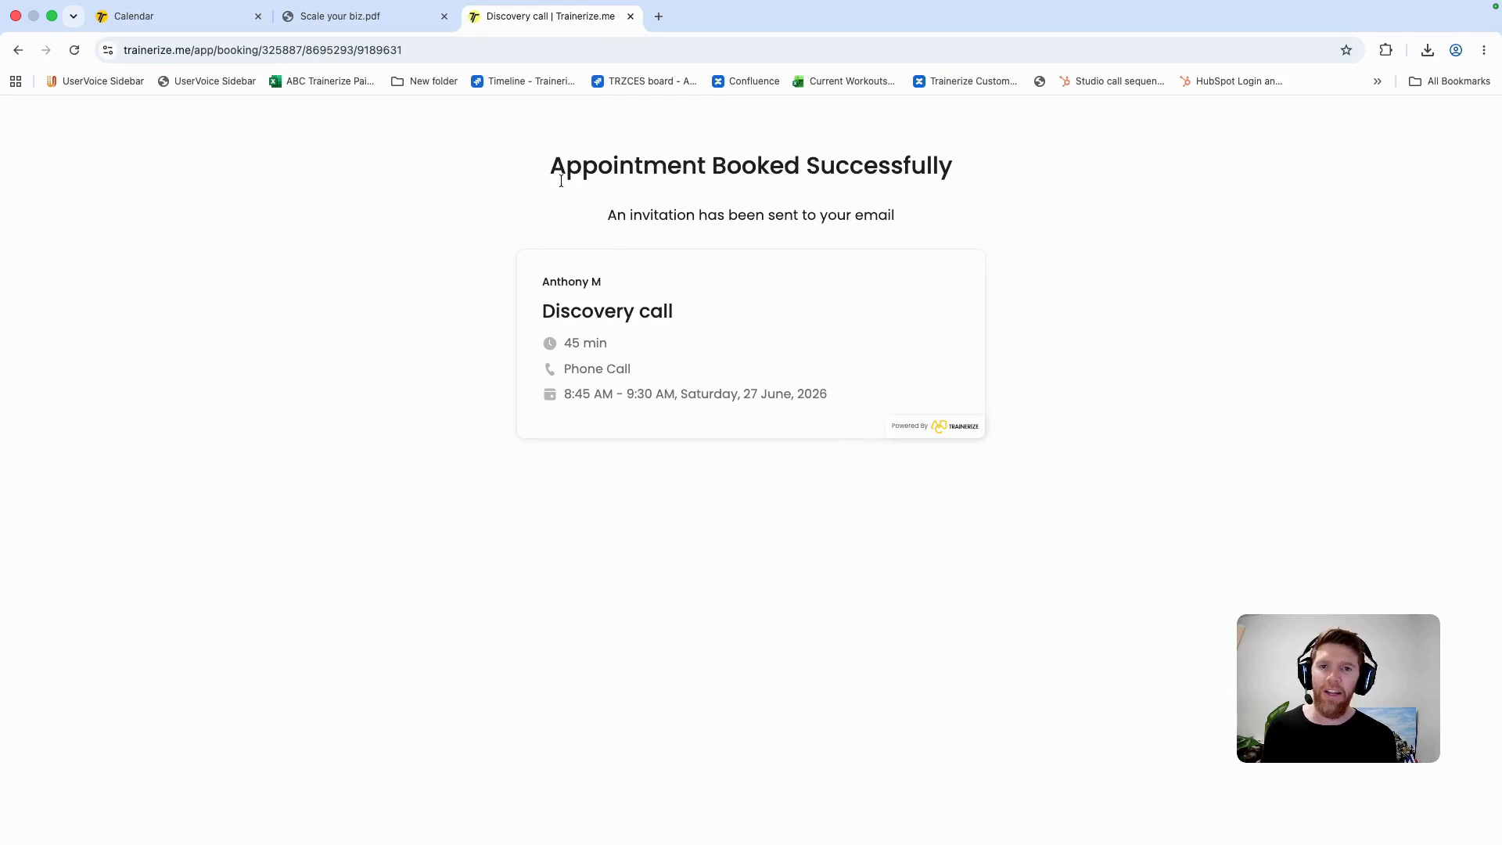
# Step: Open the scheduling calendar, review the details of Saturday 27's 8:45 AM prospect booking including the client's comment, and close them
pyautogui.click(176, 24)
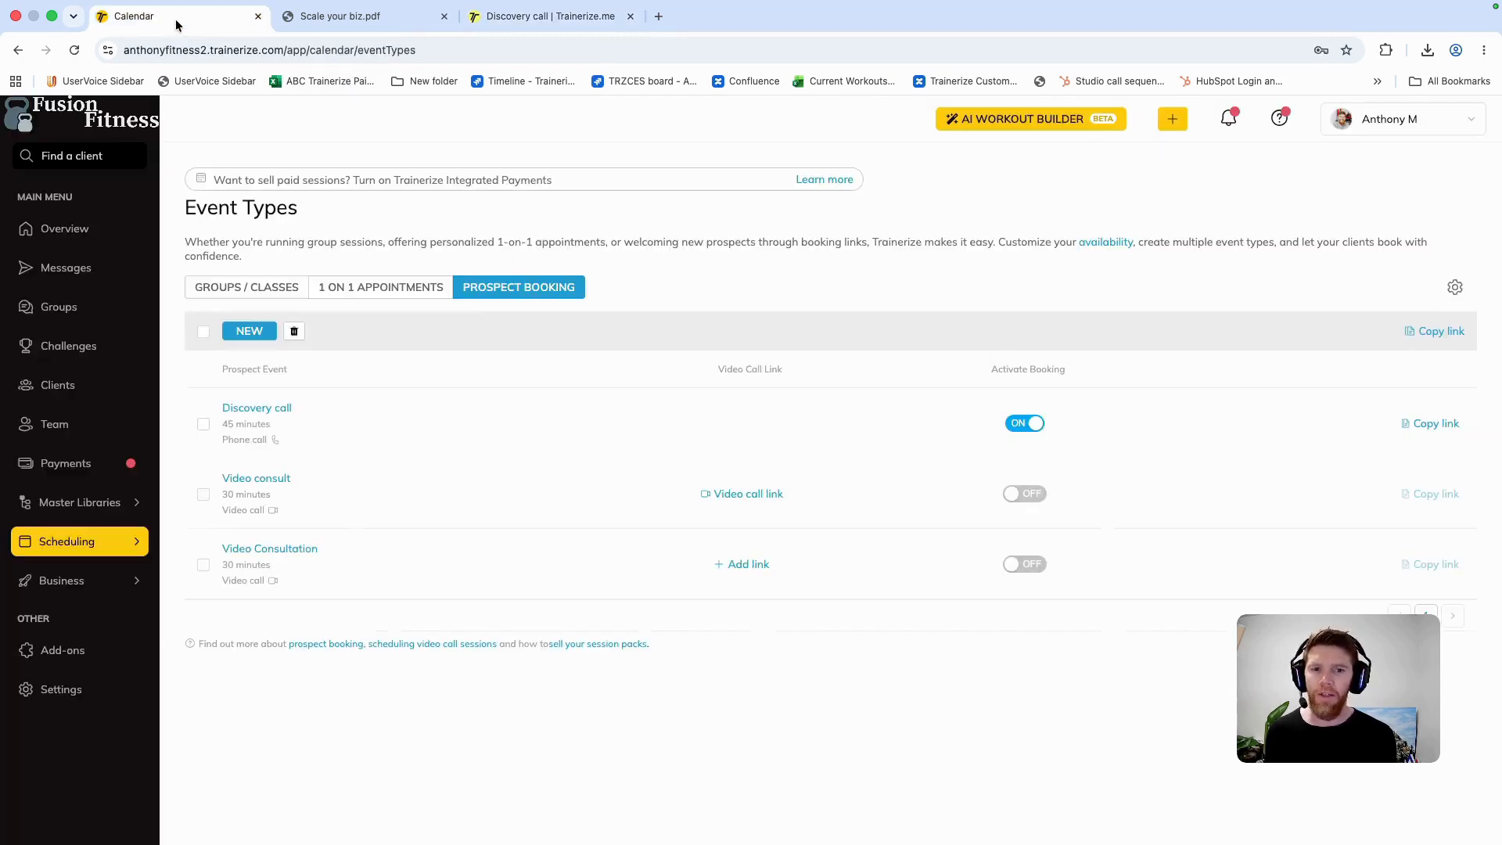
pyautogui.moveTo(129, 536)
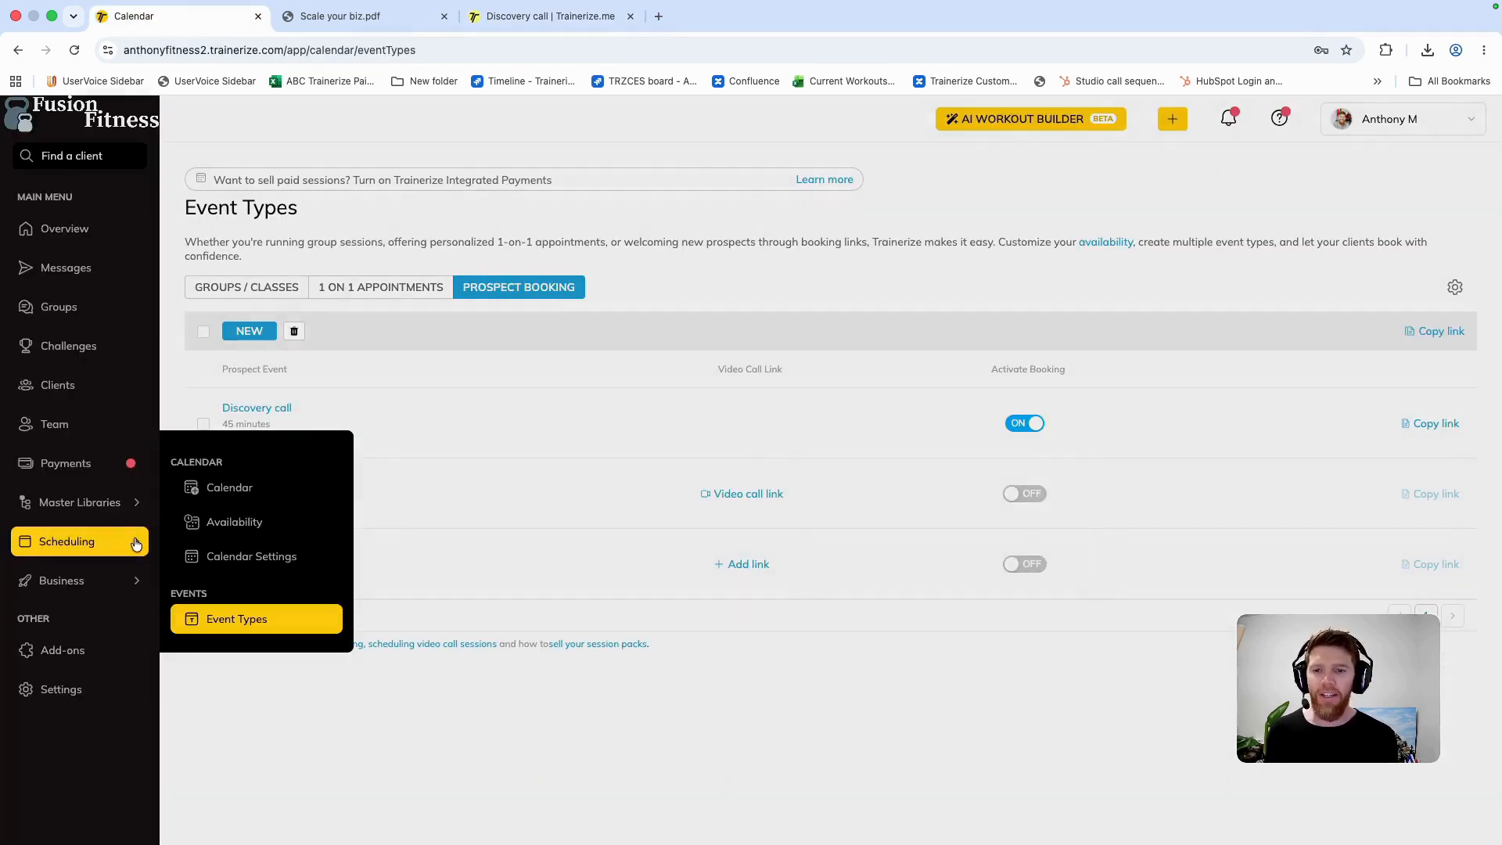
pyautogui.click(278, 486)
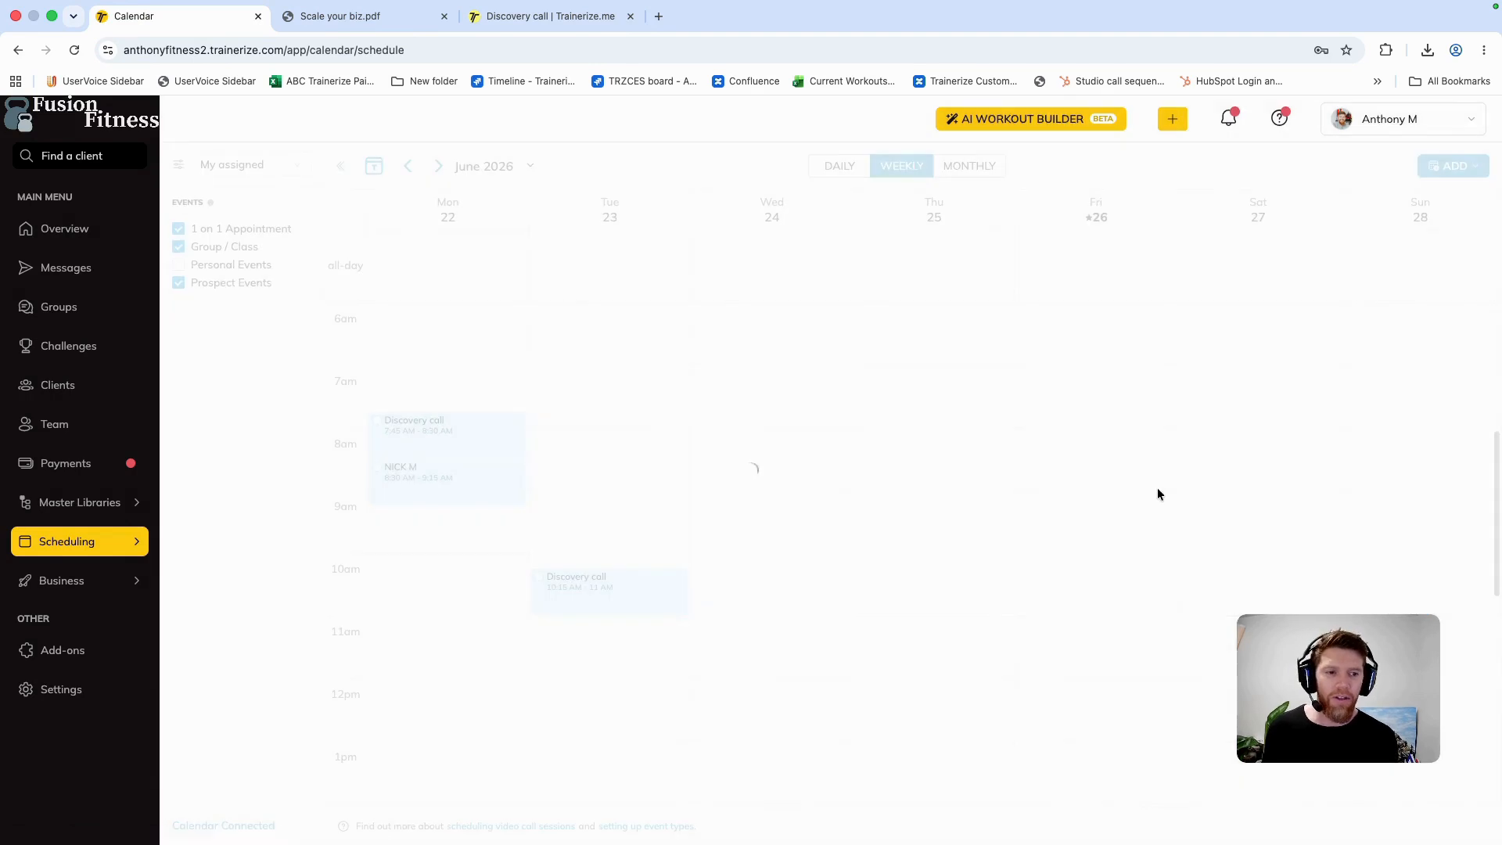
pyautogui.moveTo(1261, 492)
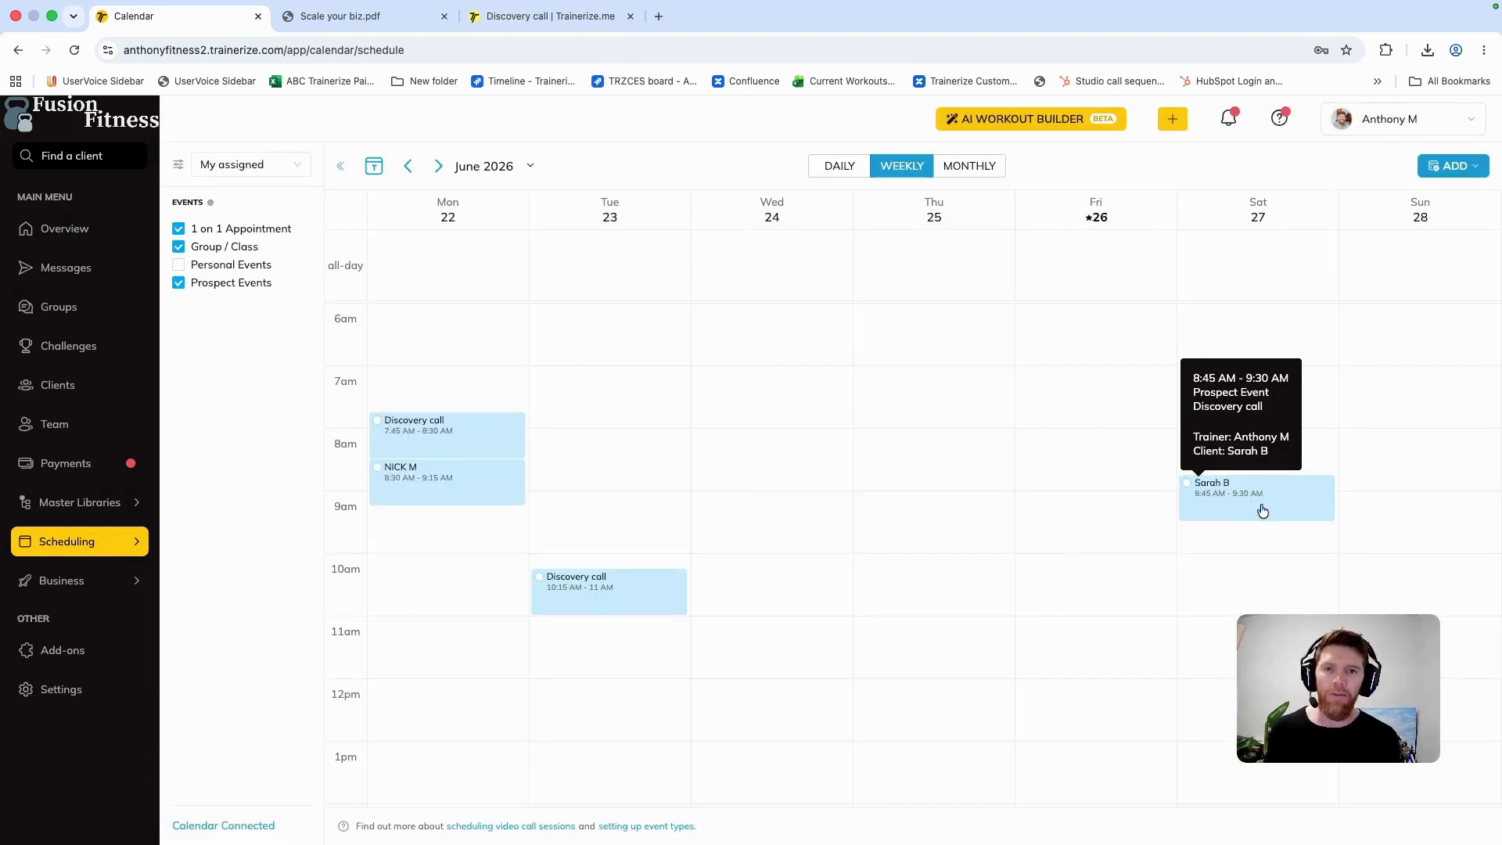
pyautogui.click(1259, 501)
pyautogui.moveTo(888, 415); pyautogui.dragTo(756, 420)
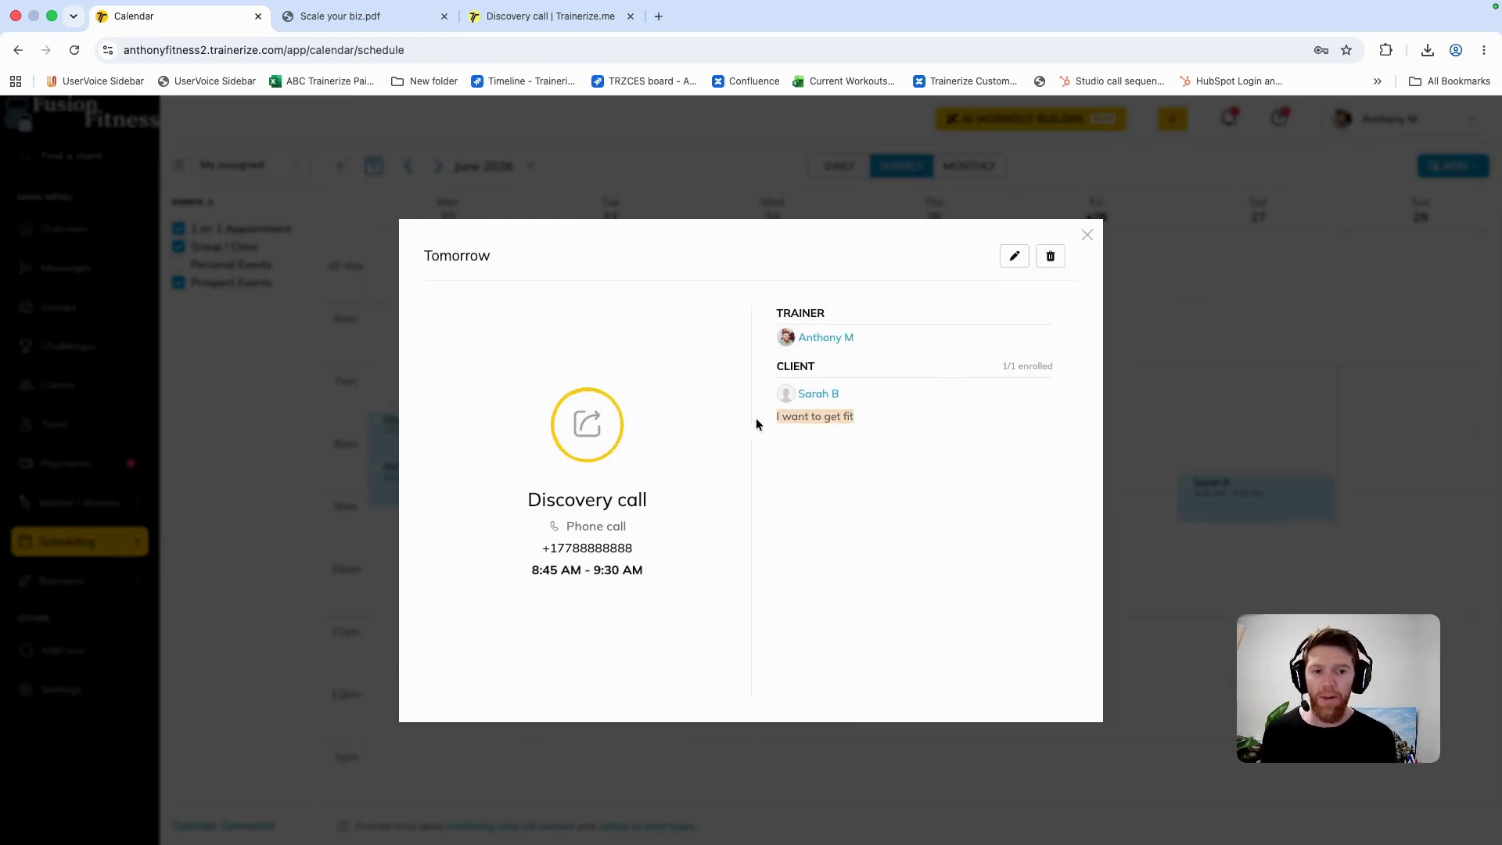
pyautogui.click(1088, 236)
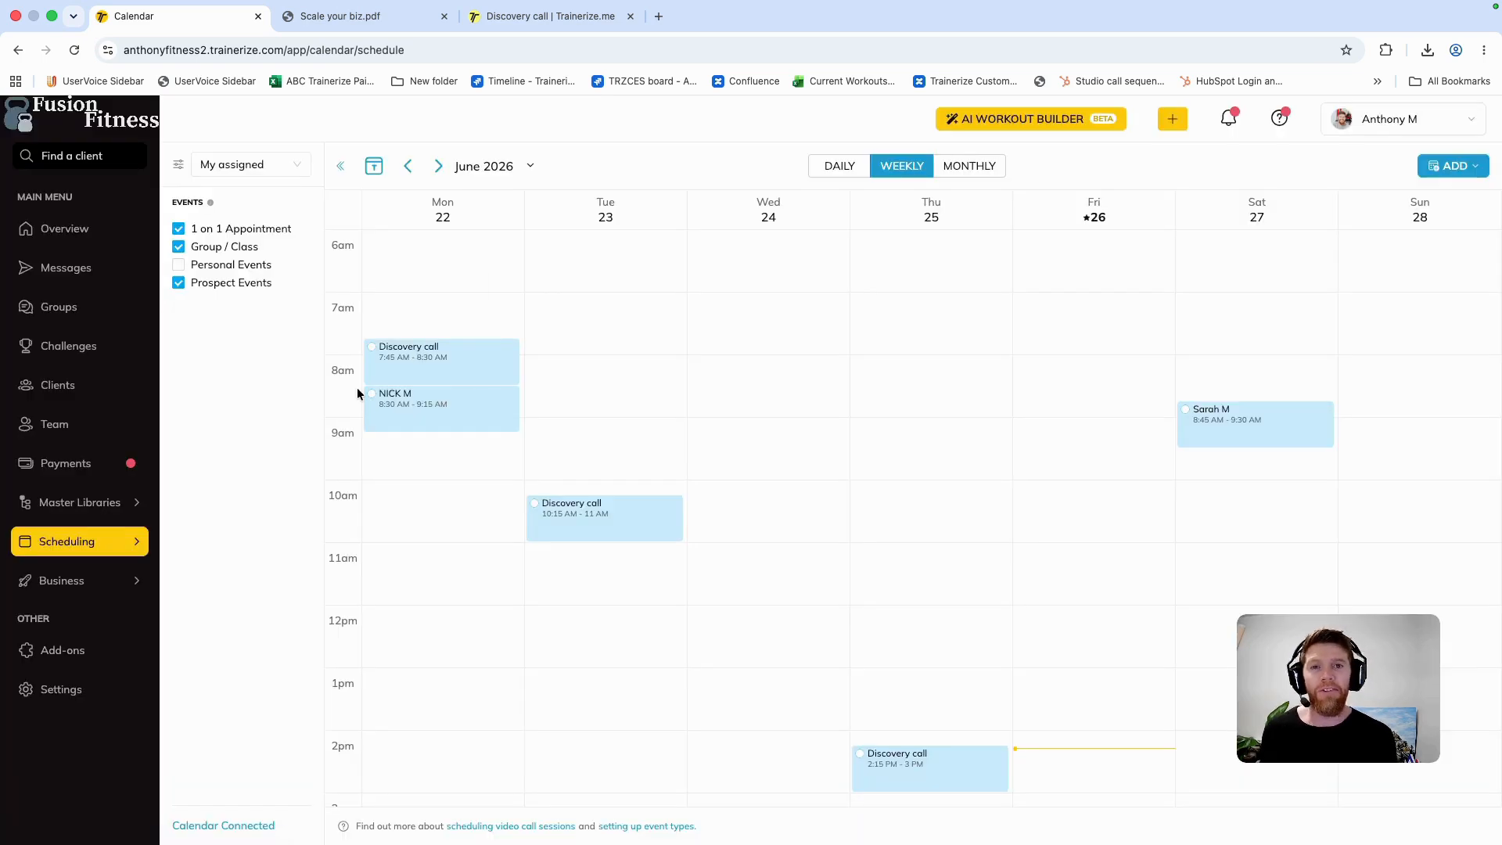
# Step: Activate the most recently added prospect in the Prospects list as a coaching client
pyautogui.click(115, 385)
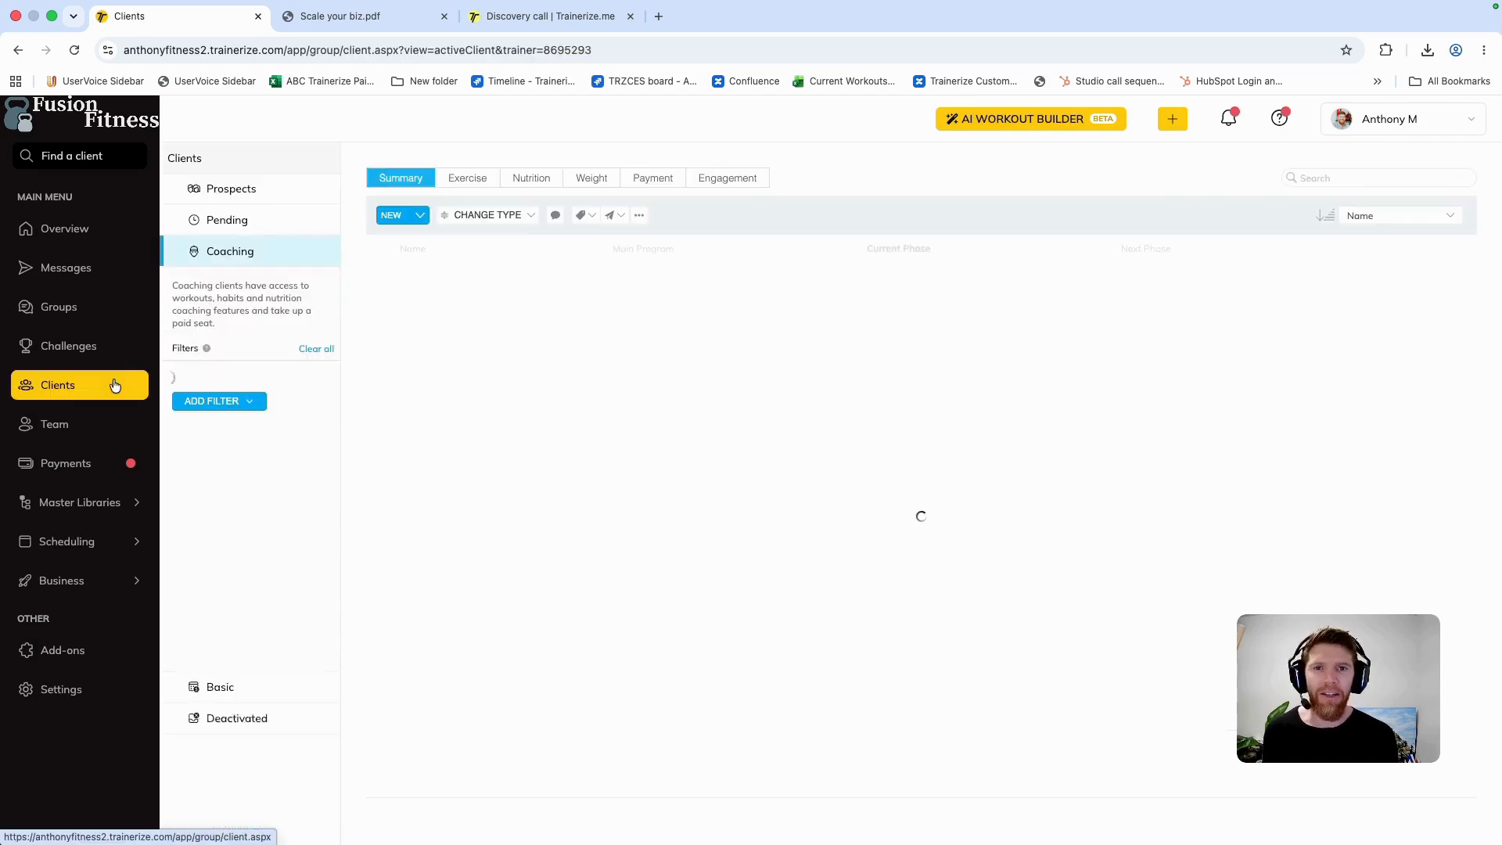
pyautogui.click(267, 199)
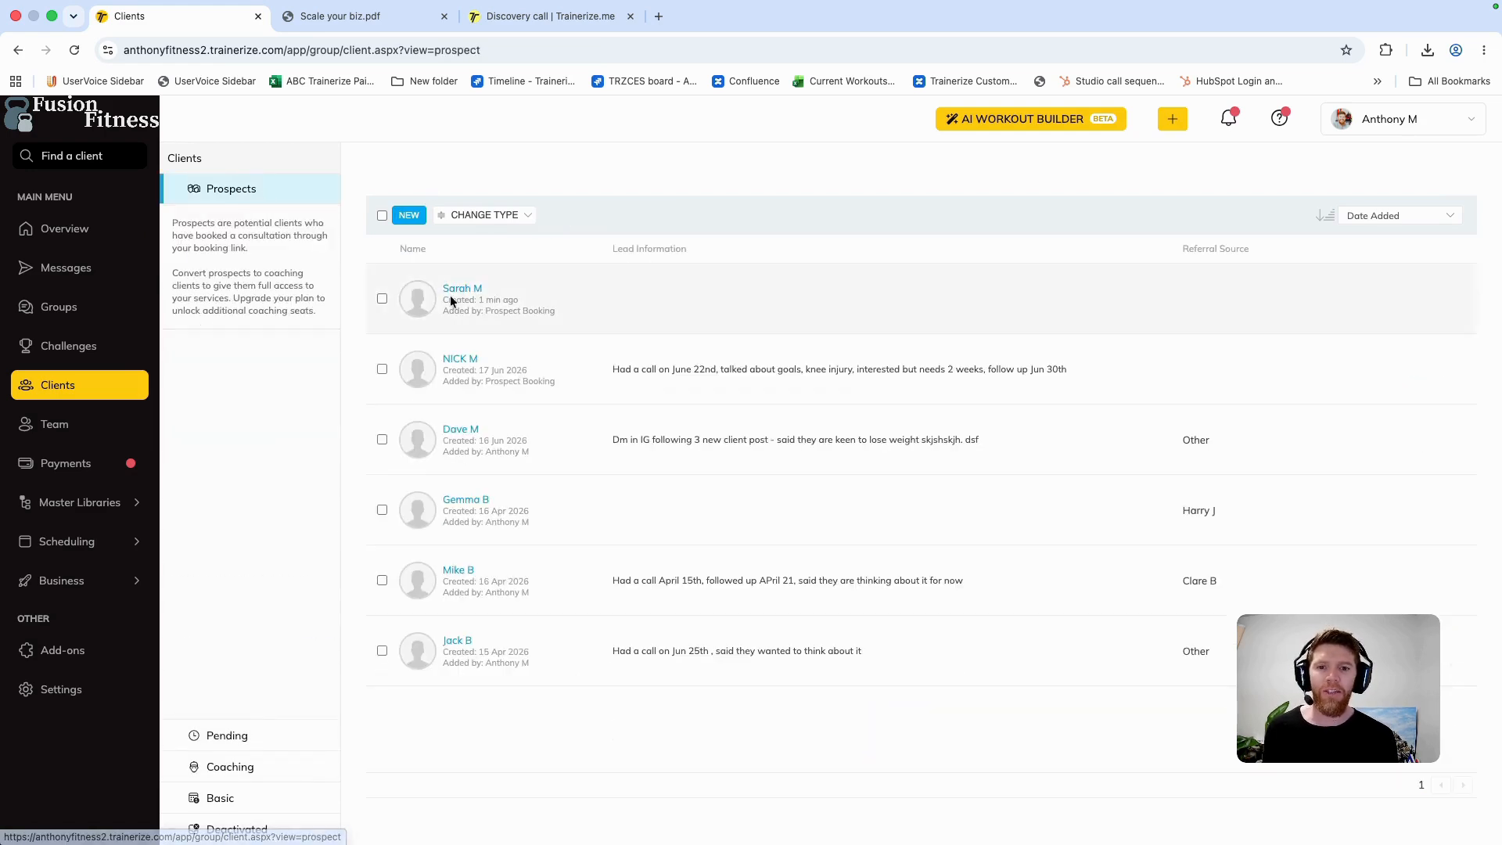
pyautogui.moveTo(366, 252)
pyautogui.mouseDown()
pyautogui.moveTo(550, 310)
pyautogui.moveTo(382, 279)
pyautogui.moveTo(367, 250)
pyautogui.mouseUp()
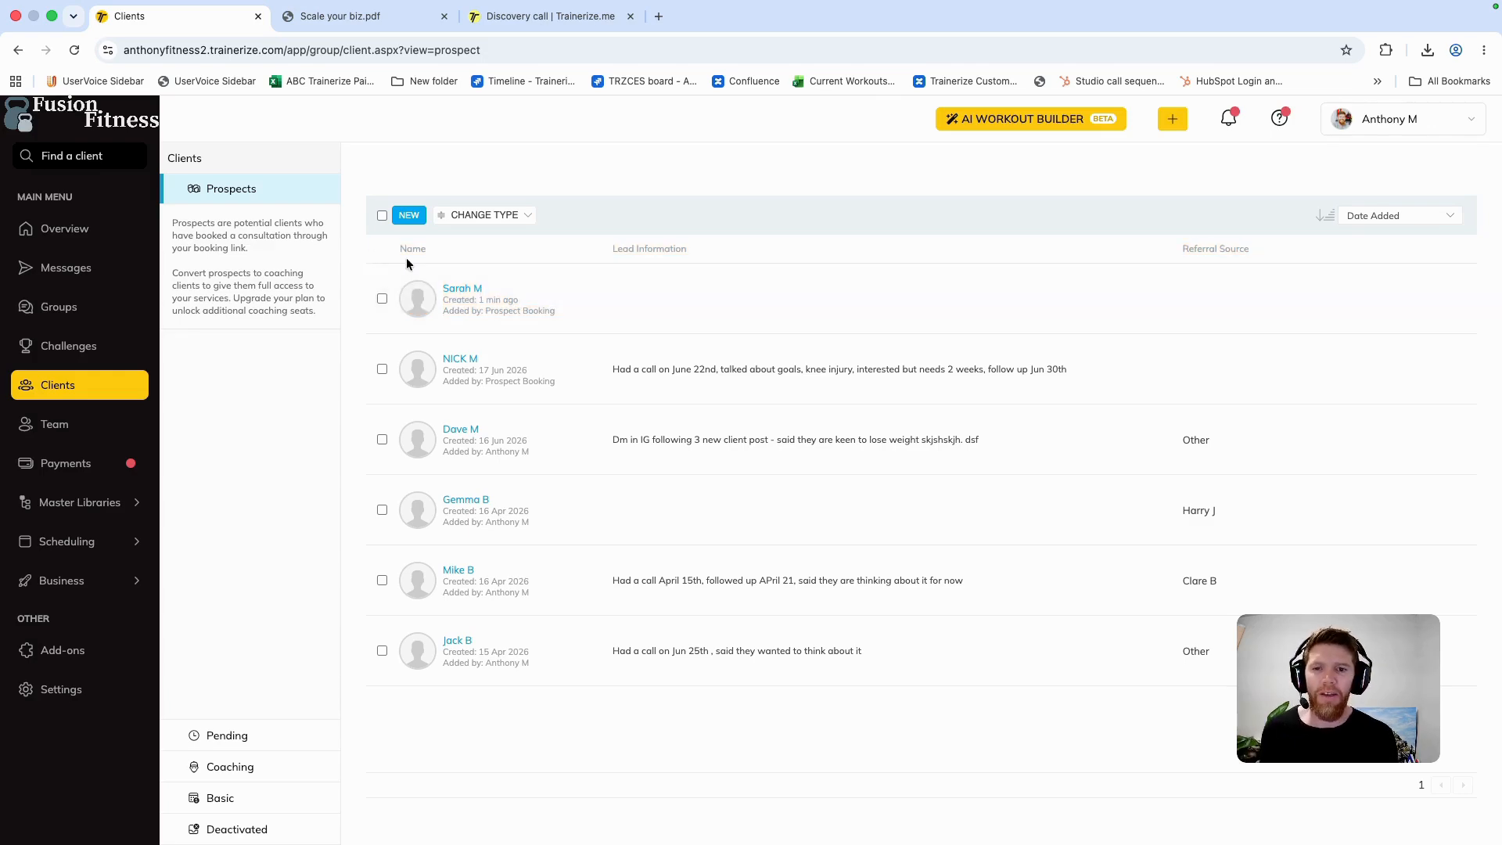
pyautogui.click(382, 302)
pyautogui.click(501, 215)
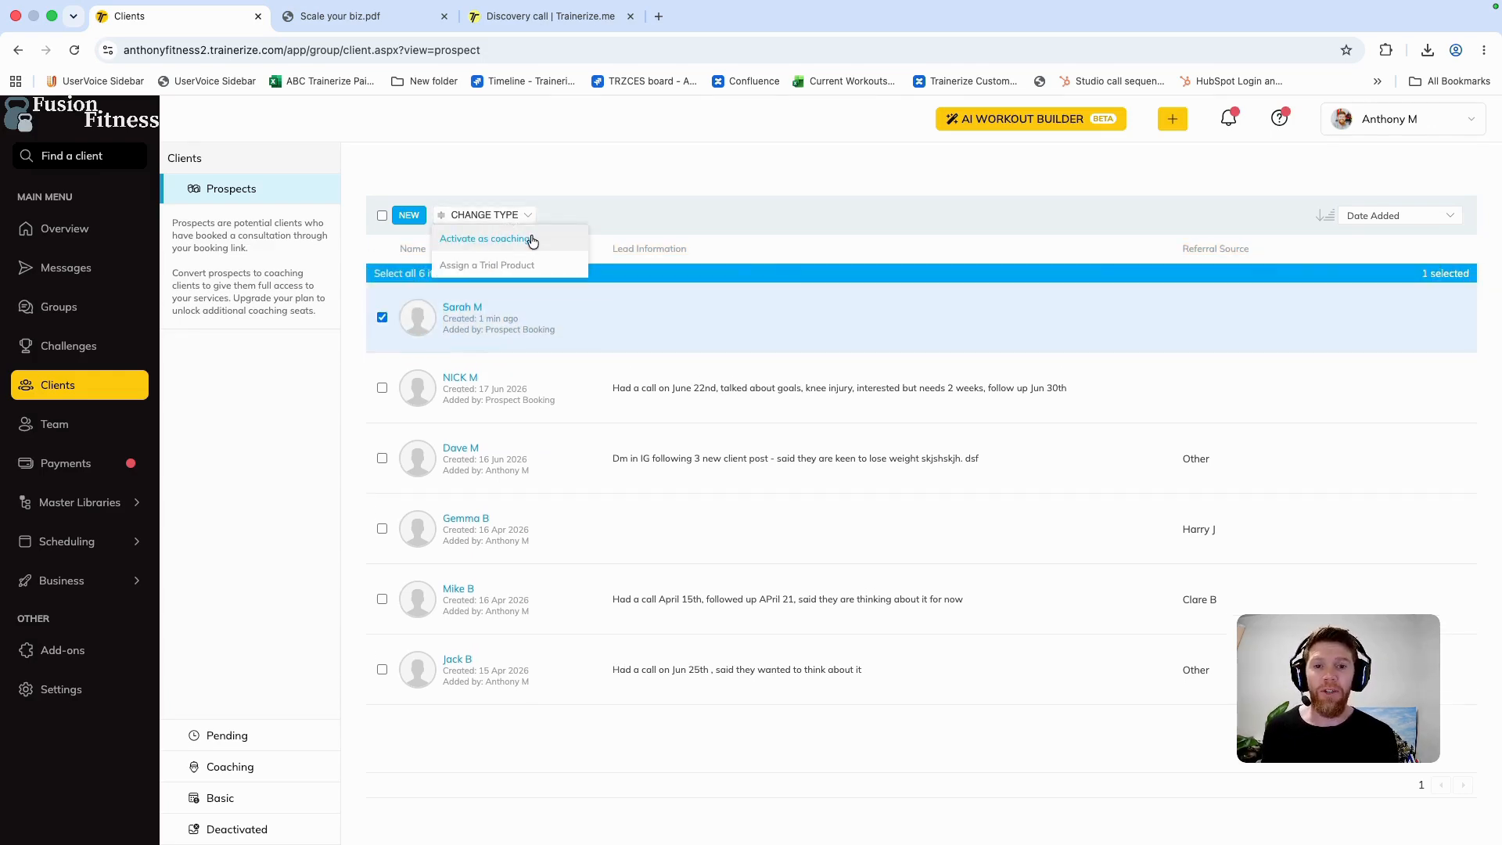
pyautogui.click(485, 238)
pyautogui.click(625, 569)
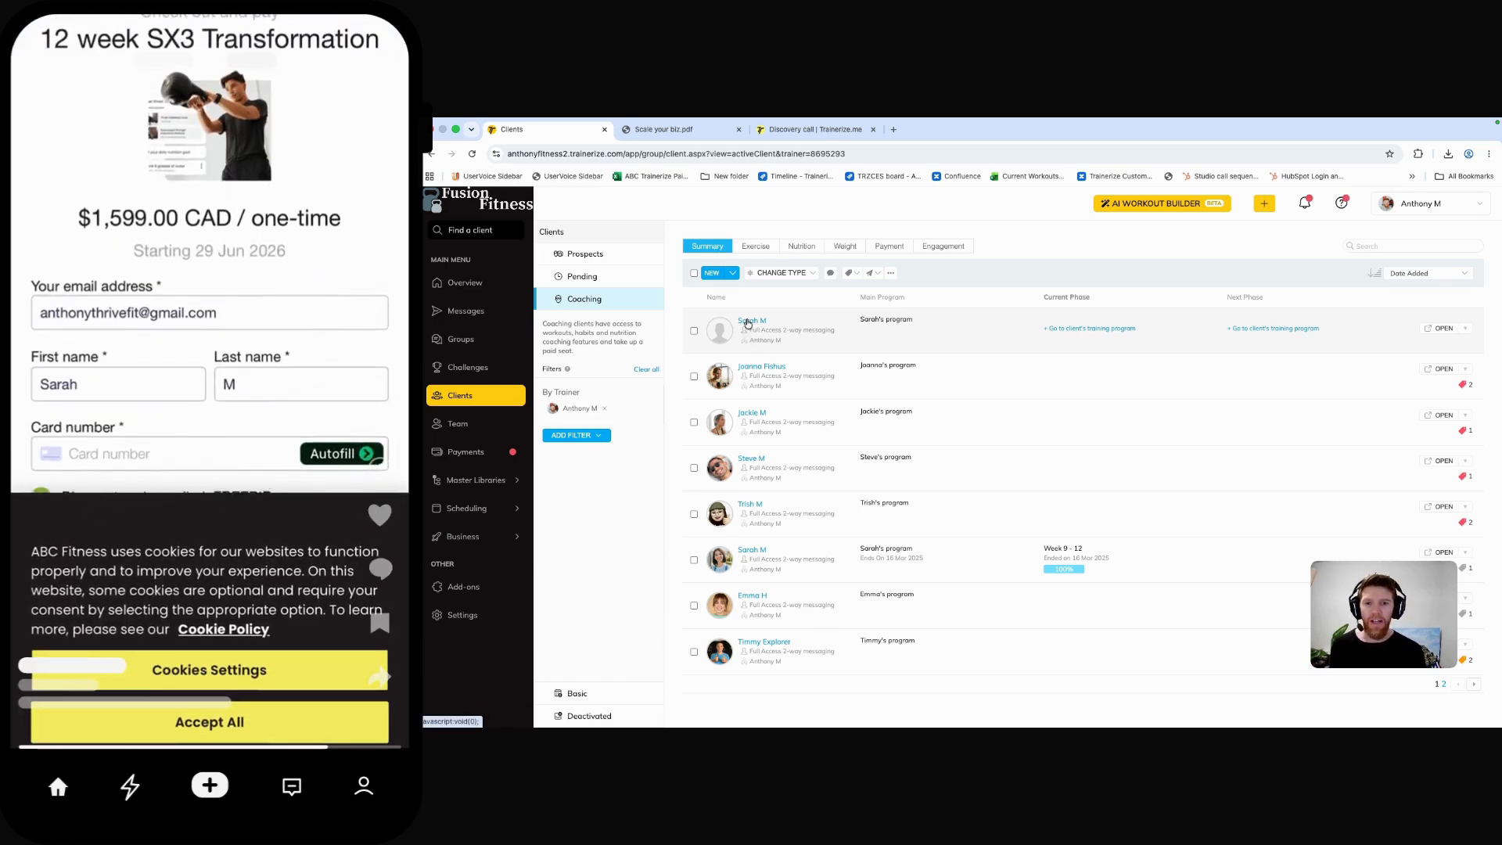
# Step: Review the sales section of the newly activated client's profile, then close the profile and the Discovery call browser tab
pyautogui.click(748, 321)
pyautogui.click(865, 220)
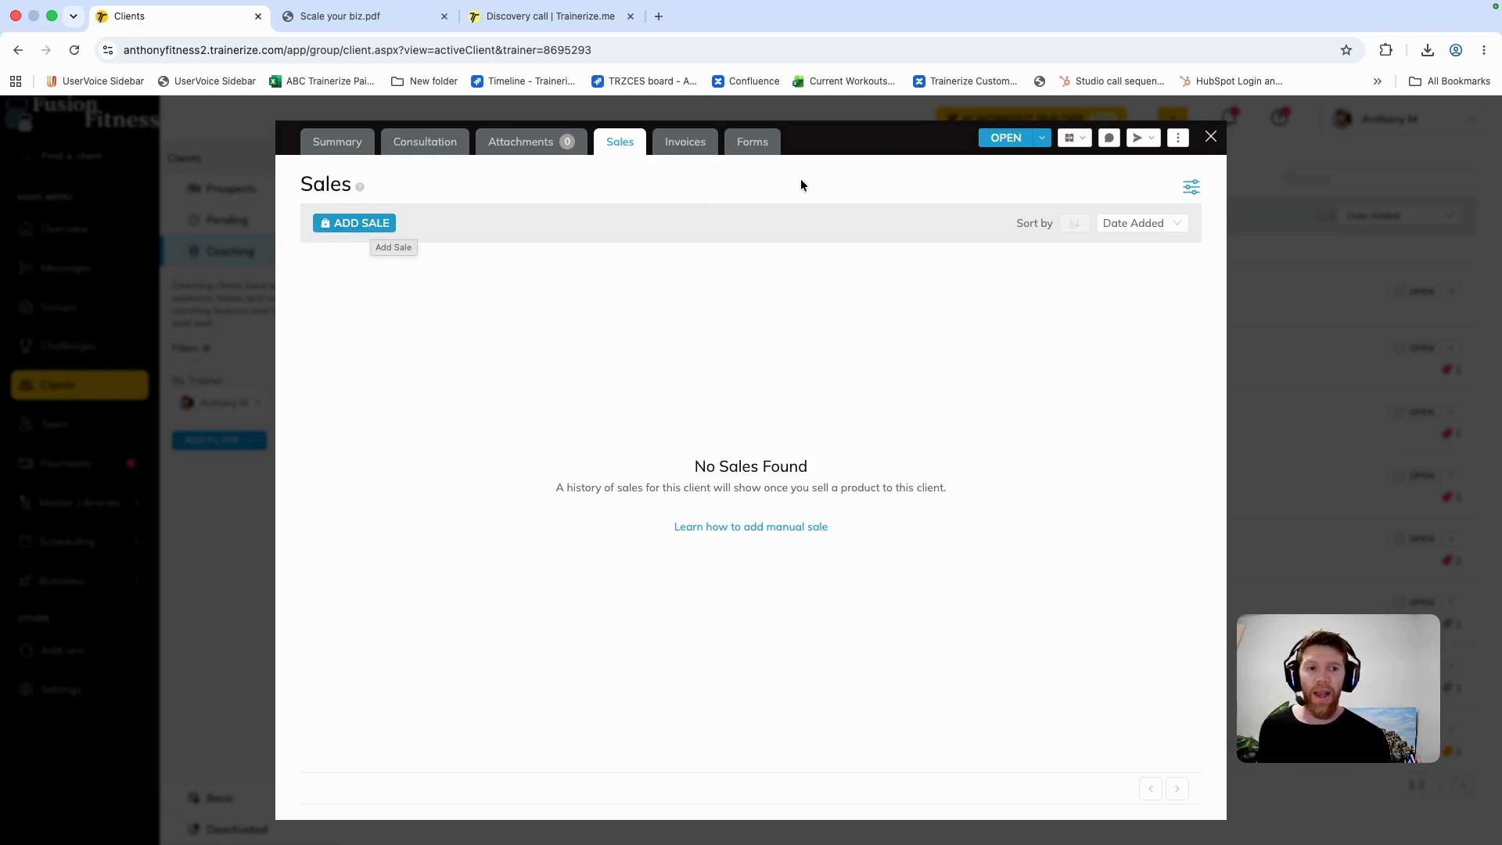
pyautogui.click(1209, 138)
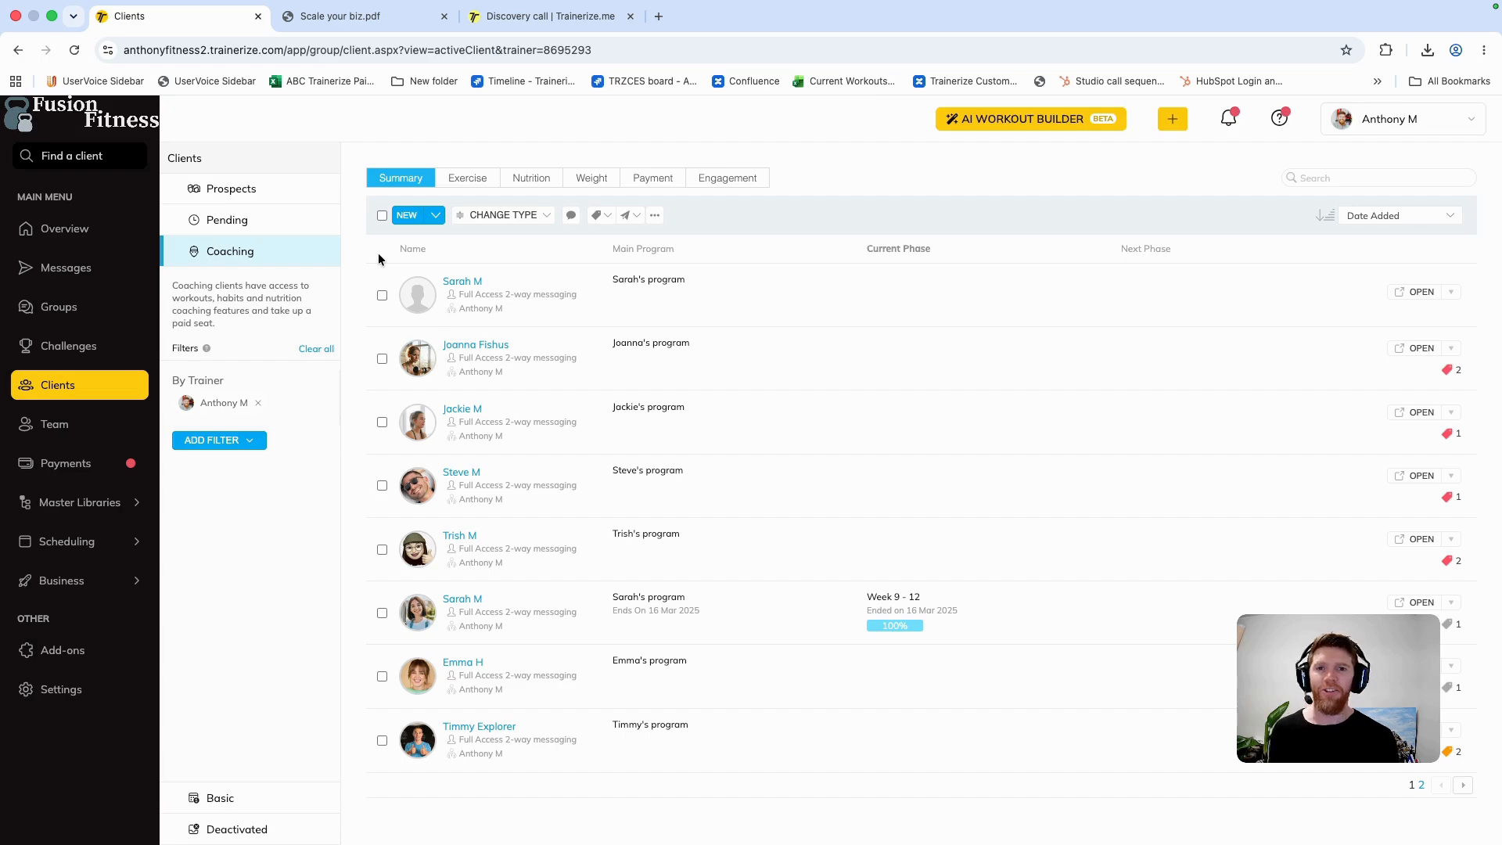
pyautogui.click(631, 16)
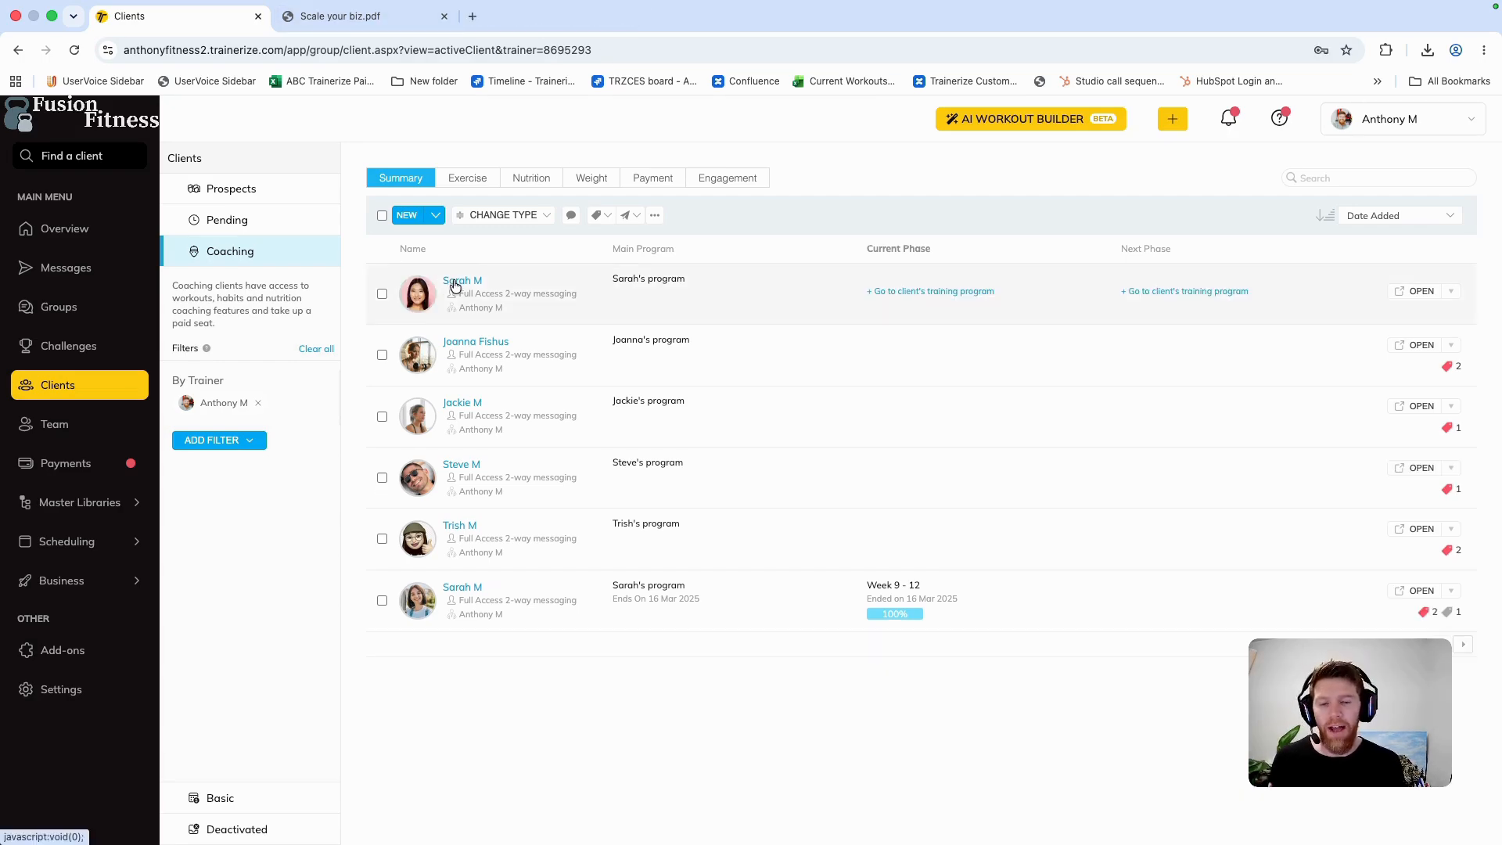
# Step: Add and save a trainer's note on the new client's profile by pasting the call summary covering goals, availability, nutrition, equipment and training preferences
pyautogui.click(456, 283)
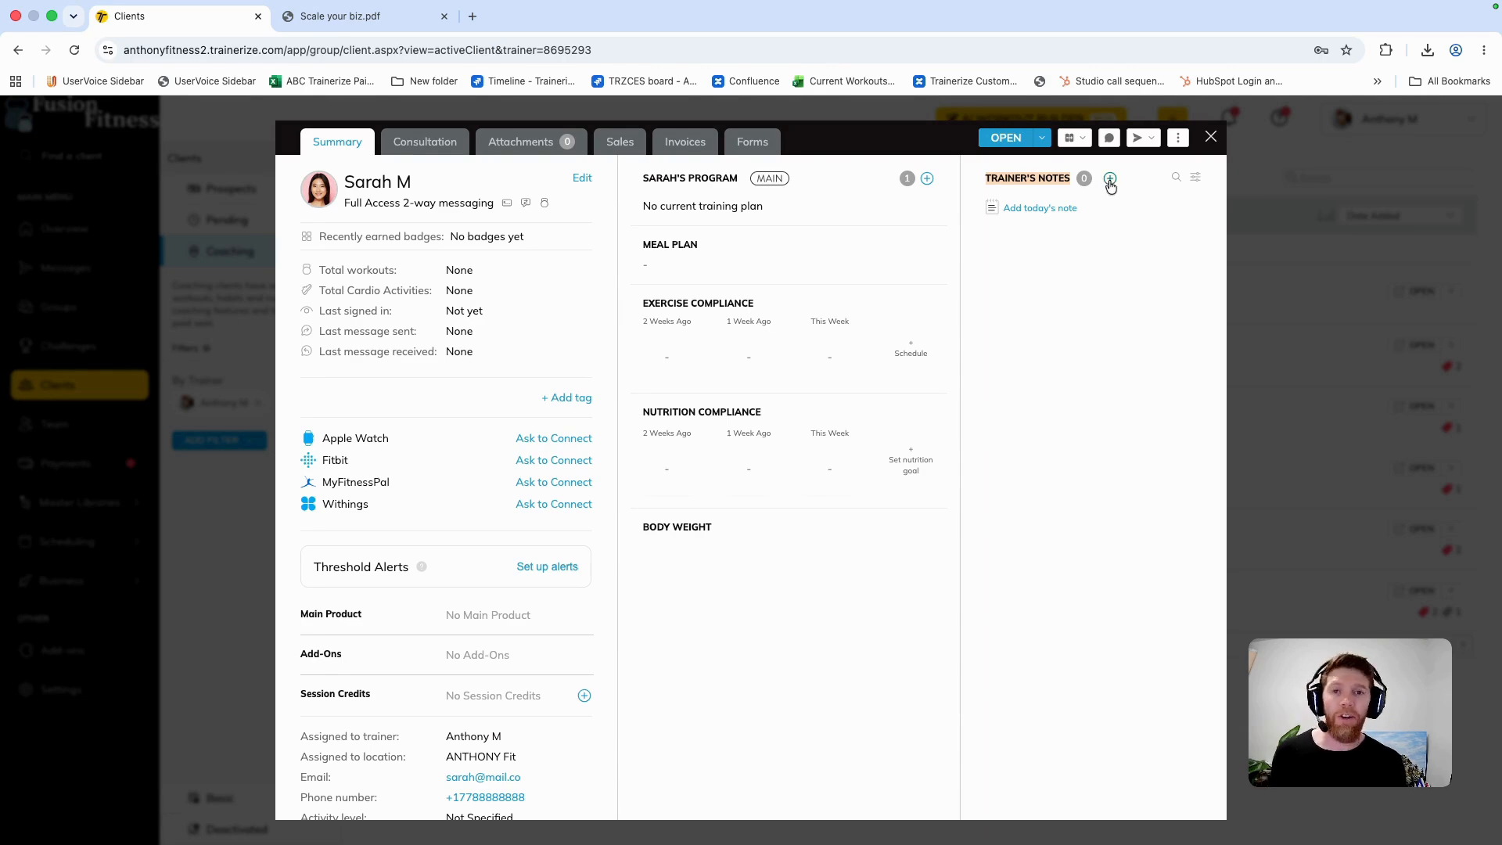
pyautogui.click(1111, 182)
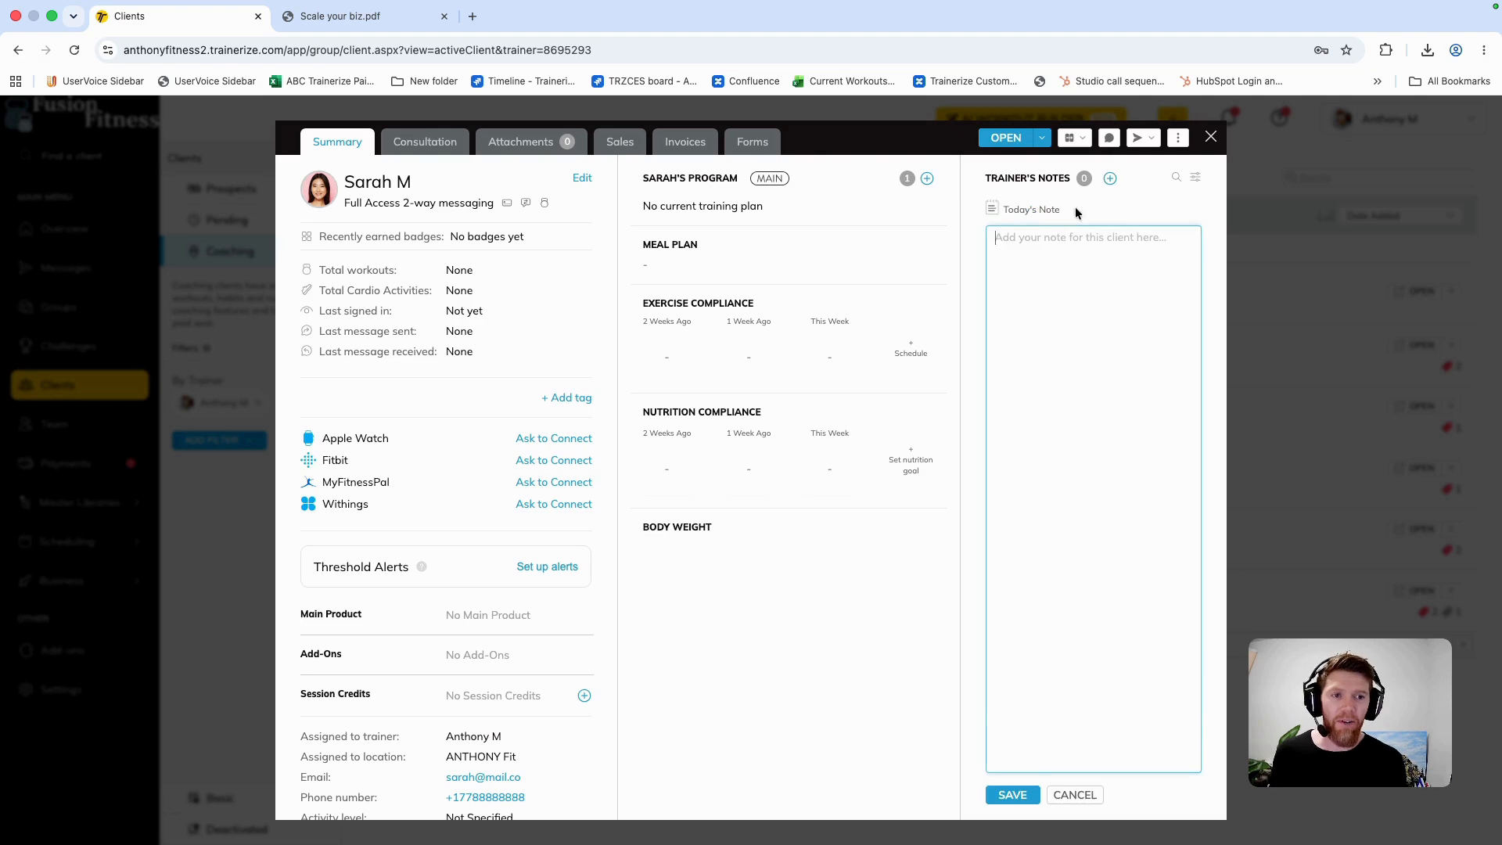
pyautogui.press('super+v')
pyautogui.scroll(10, 1044, 352)
pyautogui.scroll(-3, 1040, 346)
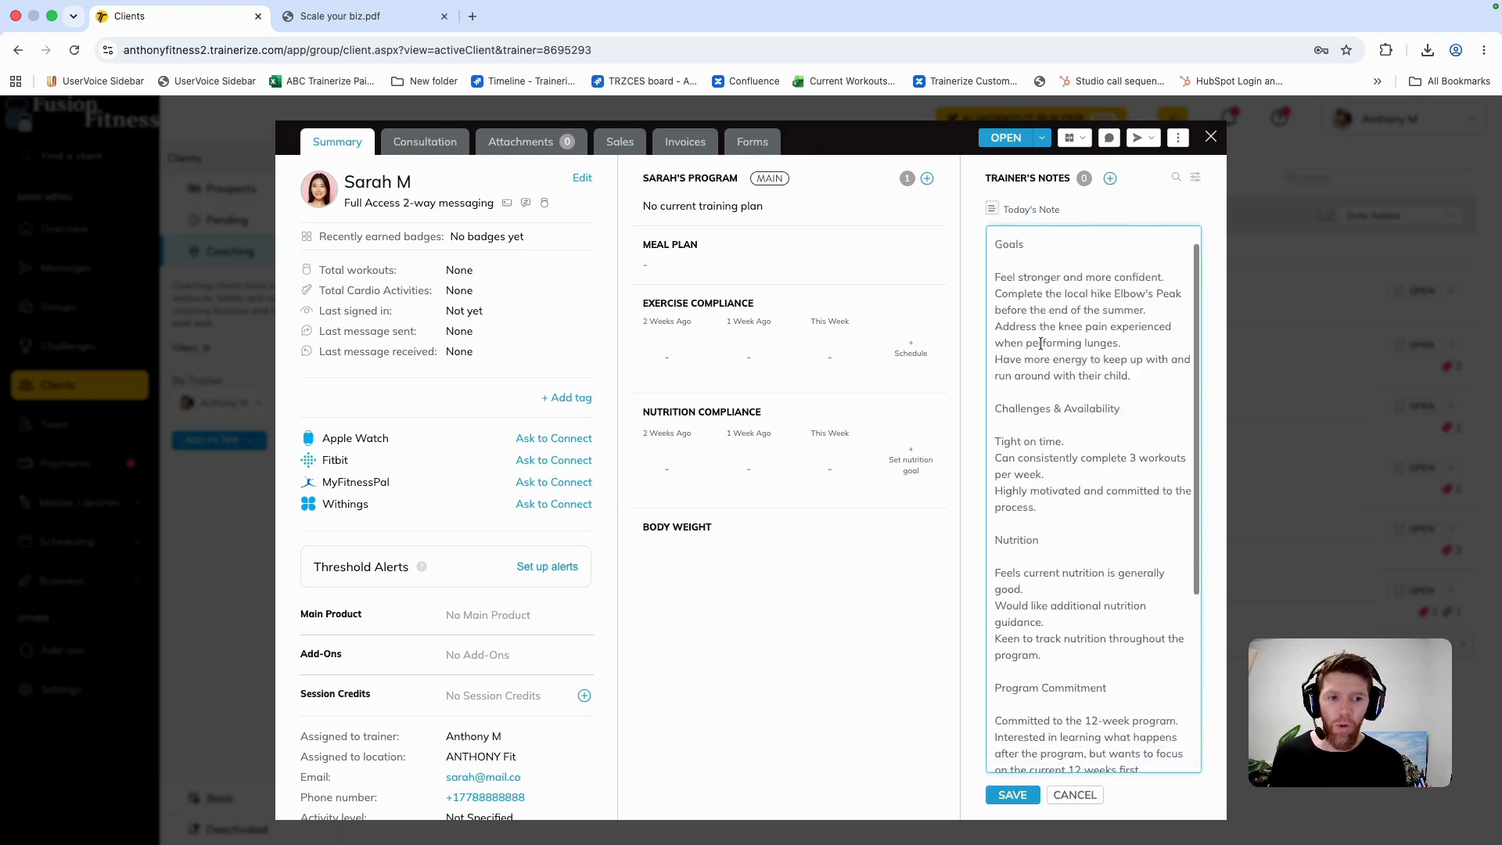
pyautogui.scroll(-6, 1039, 345)
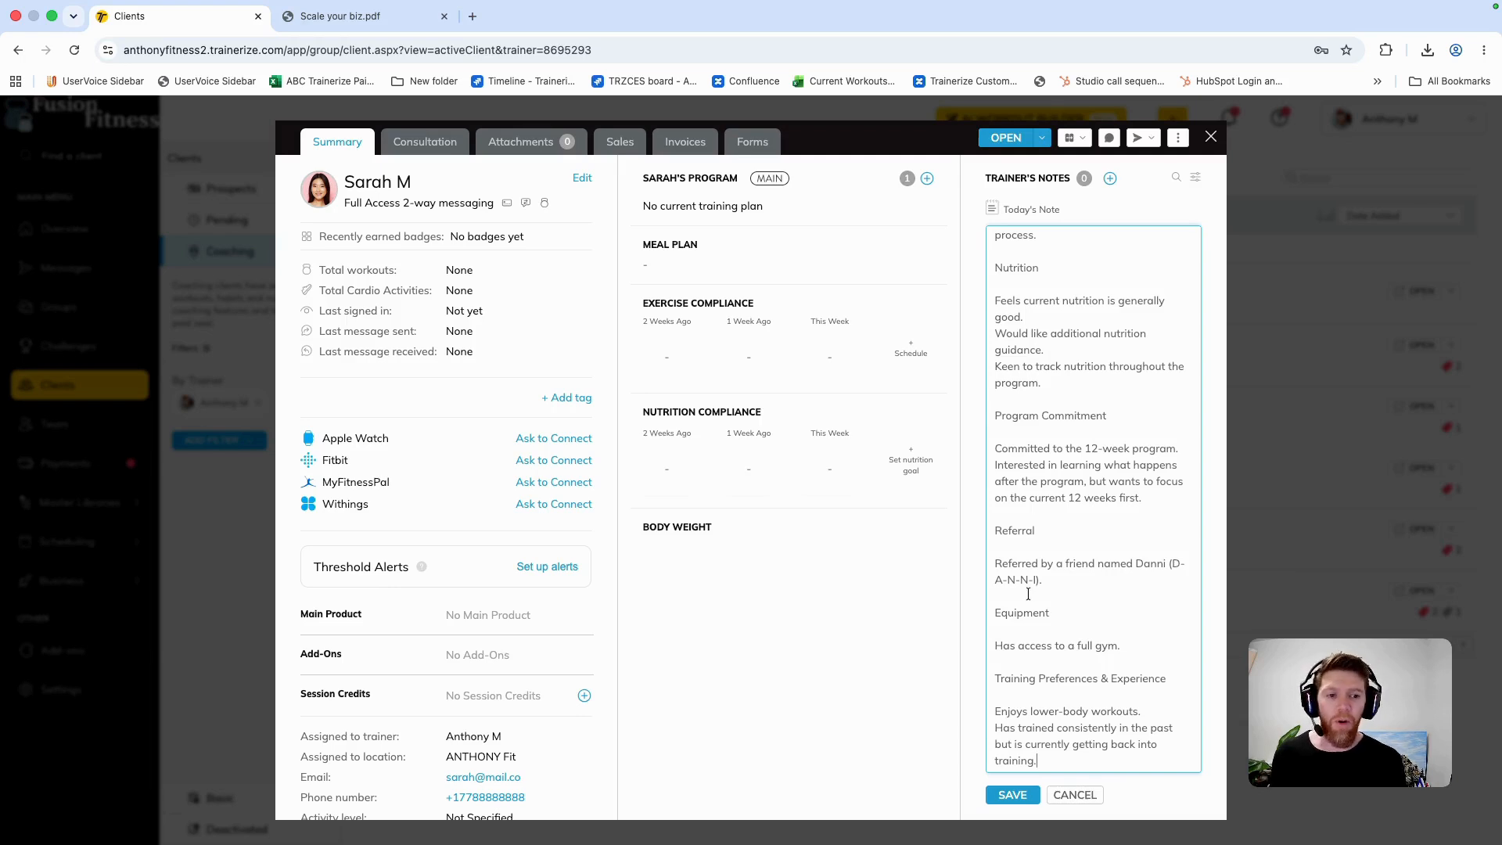
pyautogui.click(1013, 794)
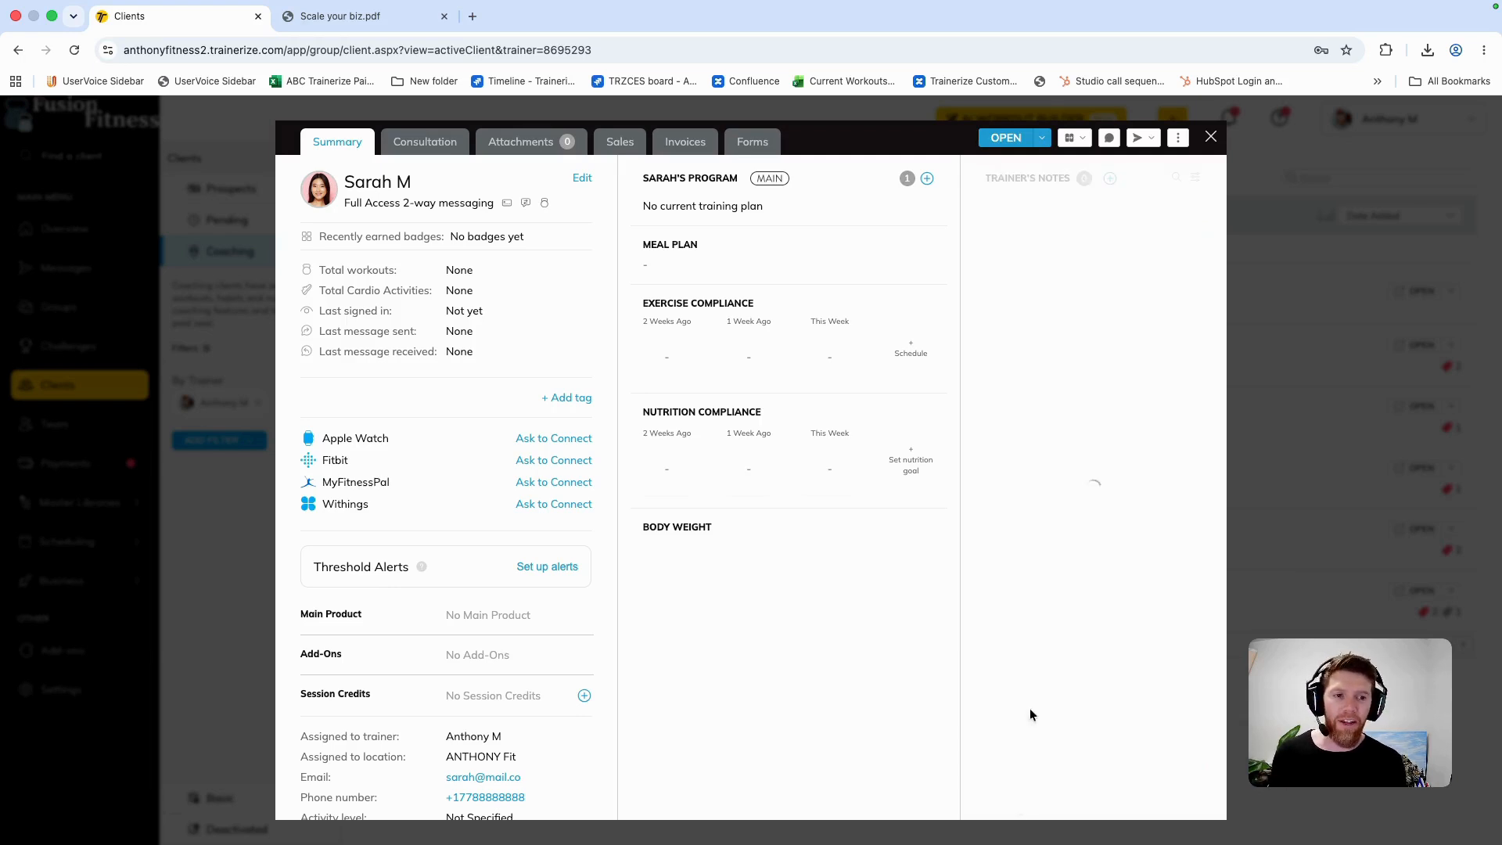
# Step: Pin the saved call summary in the trainer's notes and close the client's profile
pyautogui.scroll(1, 1033, 449)
pyautogui.scroll(-2, 1033, 449)
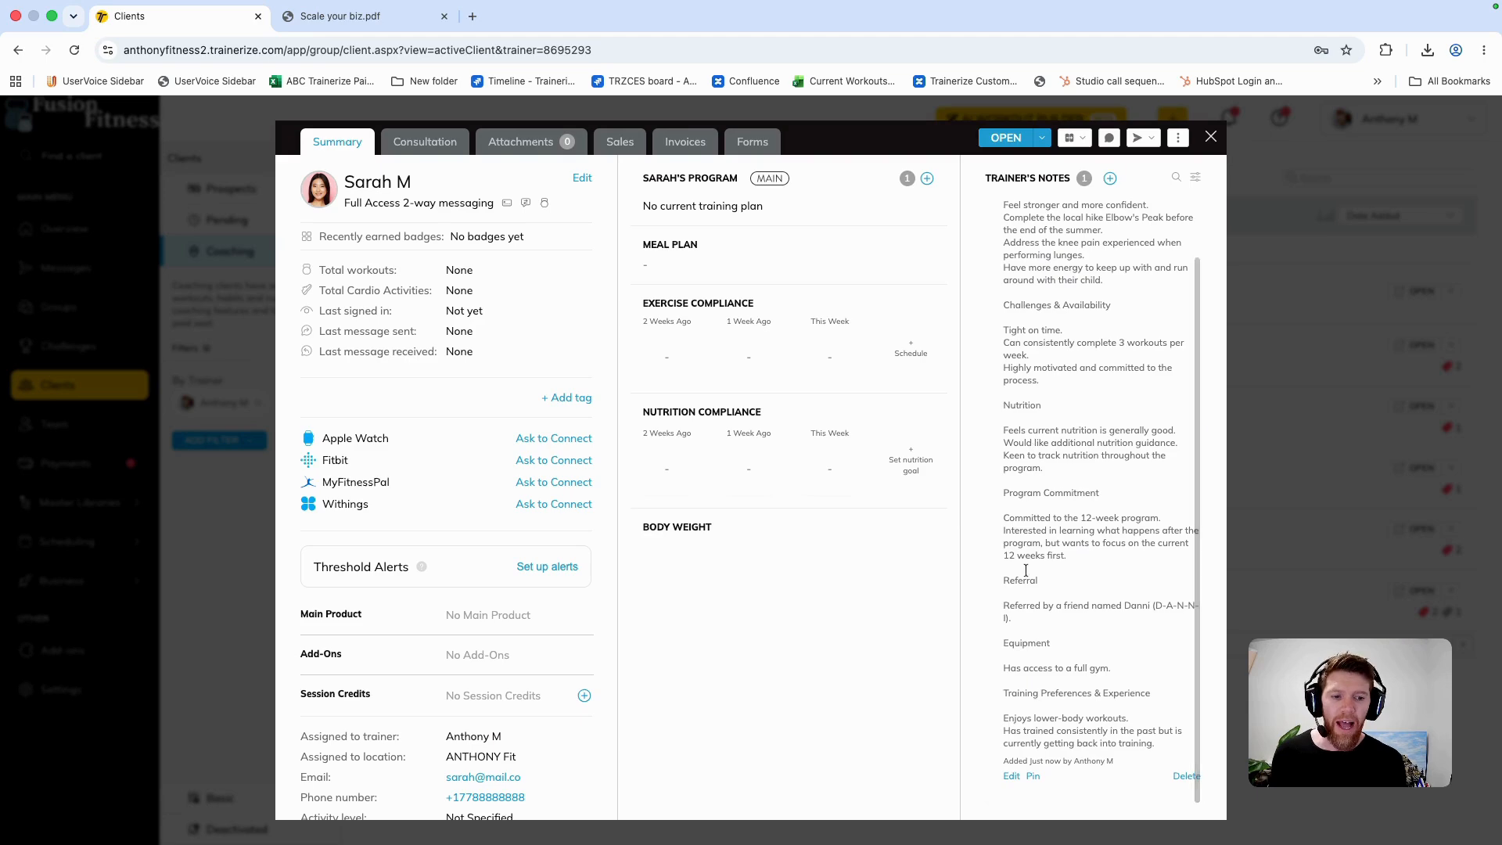
pyautogui.click(1032, 776)
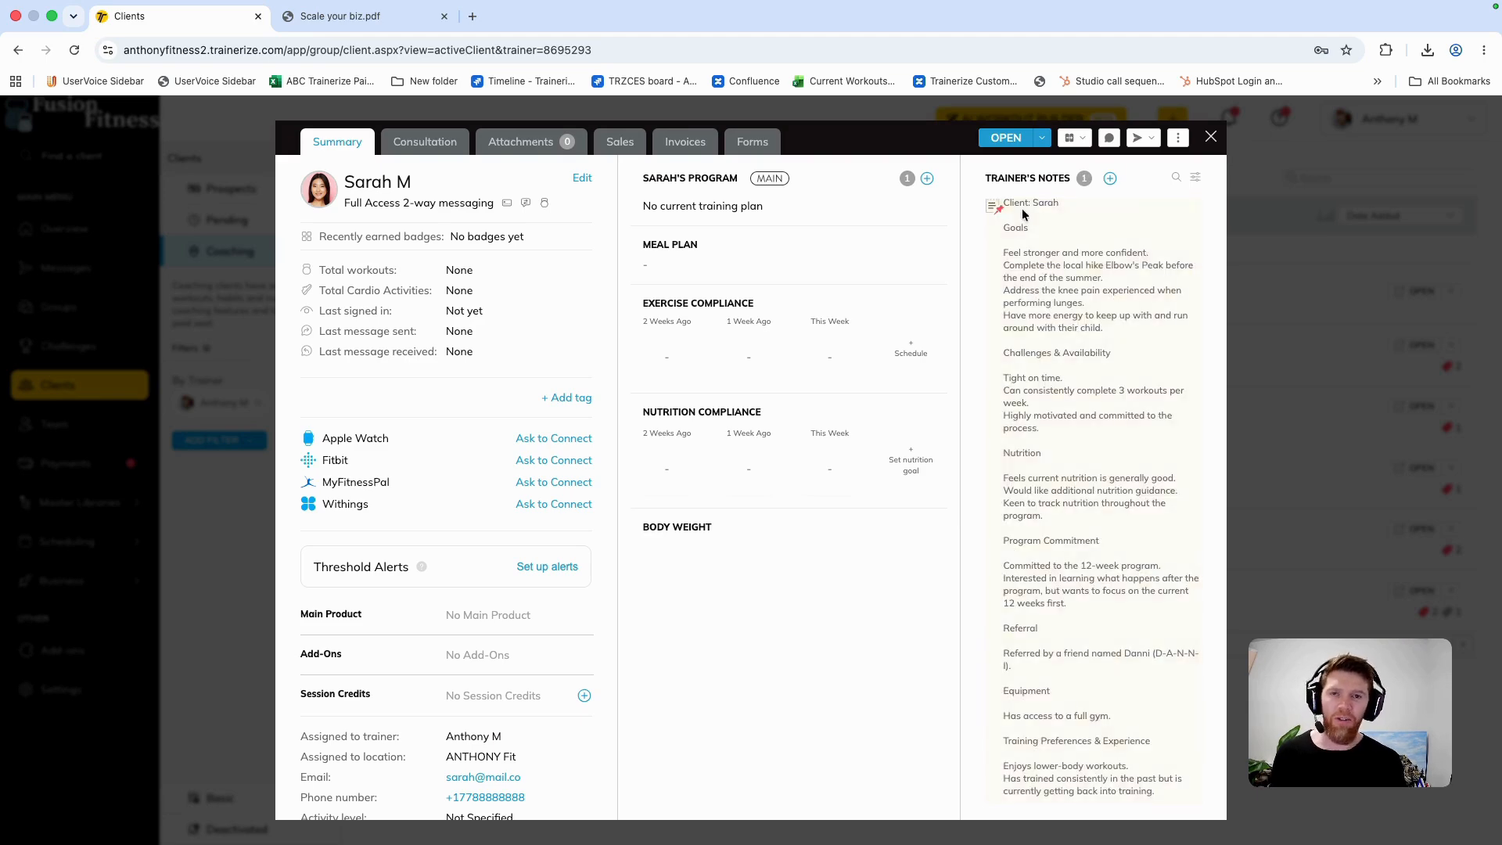
pyautogui.click(1213, 138)
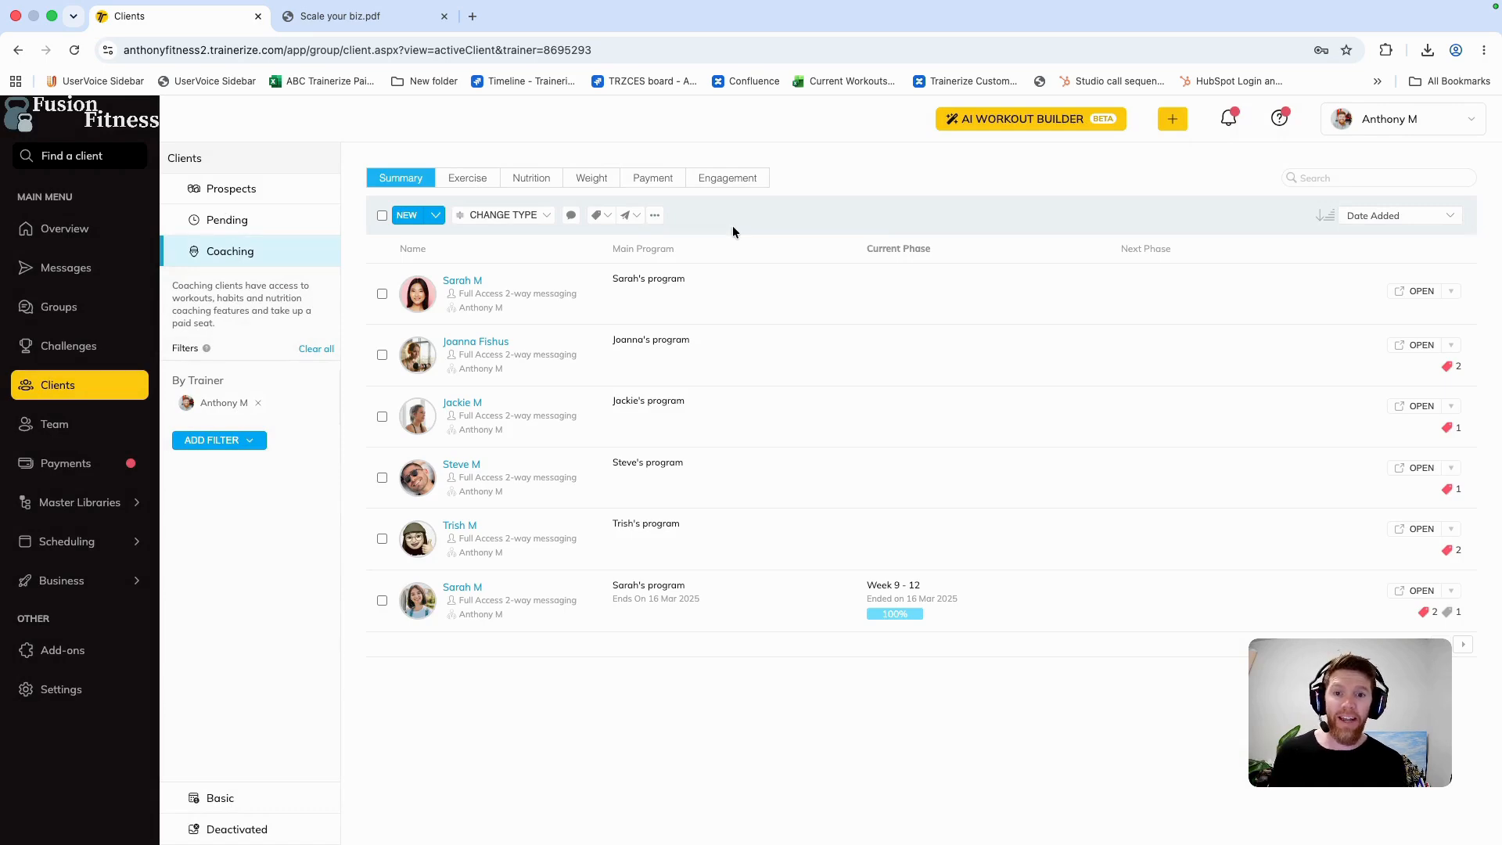
# Step: Import all training phases of the SX3 master program into the newest coaching client's training program, starting on 29 Jun 2026
pyautogui.click(1416, 291)
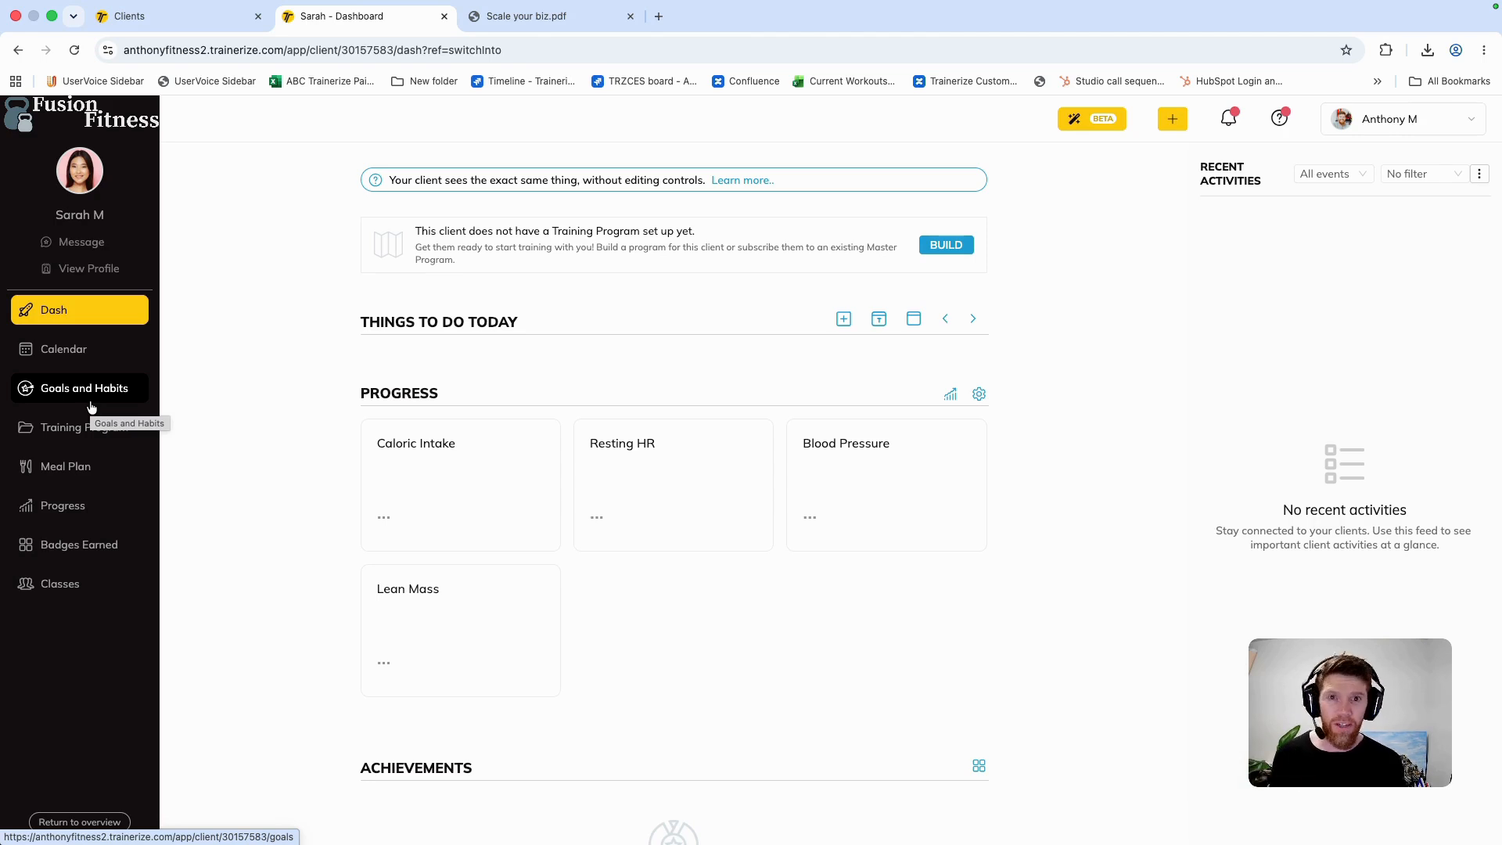
pyautogui.click(93, 427)
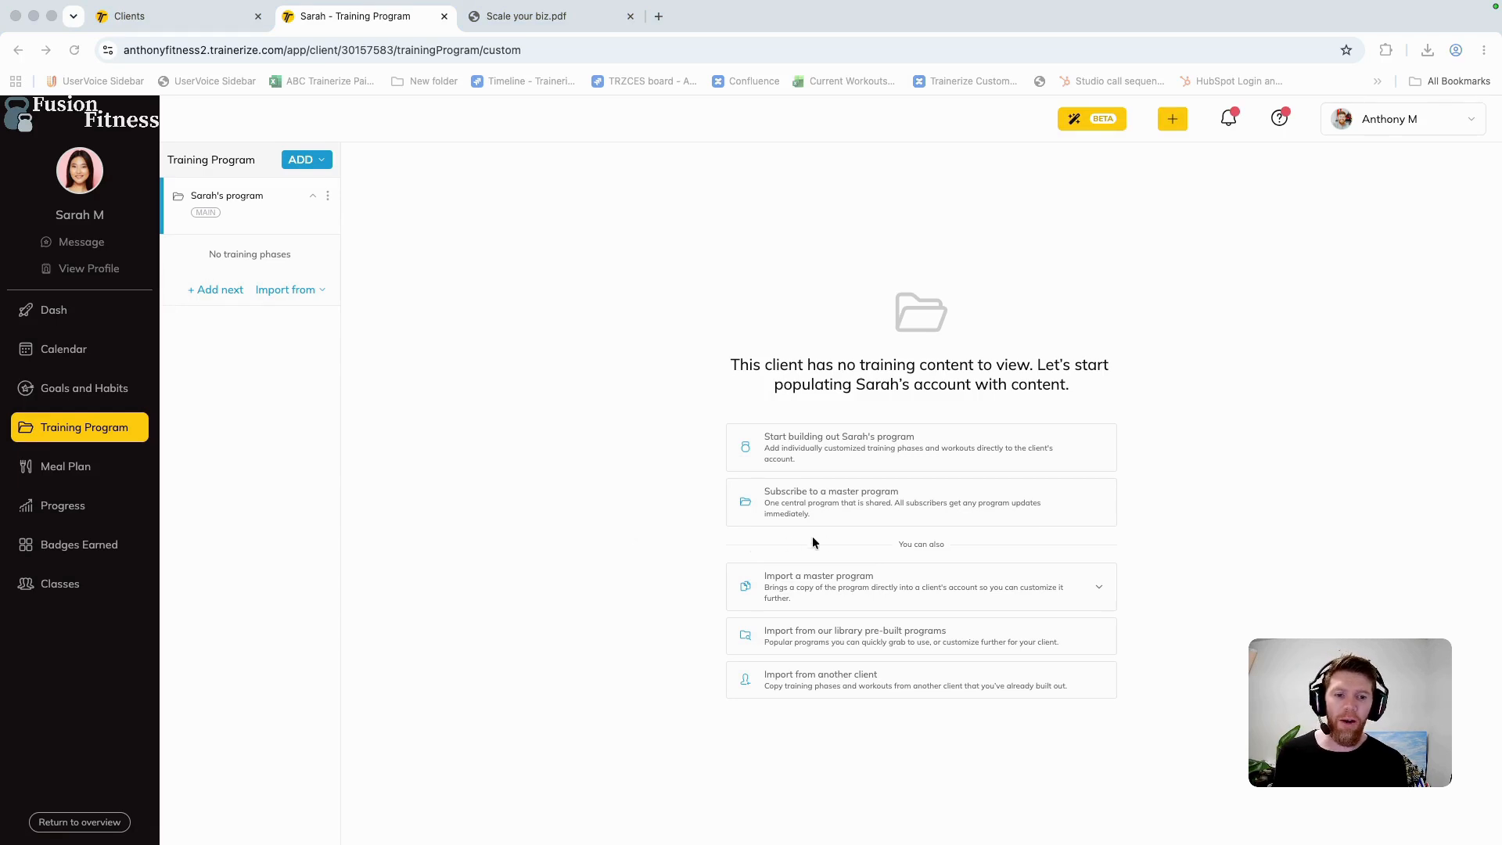
pyautogui.click(828, 579)
pyautogui.click(817, 589)
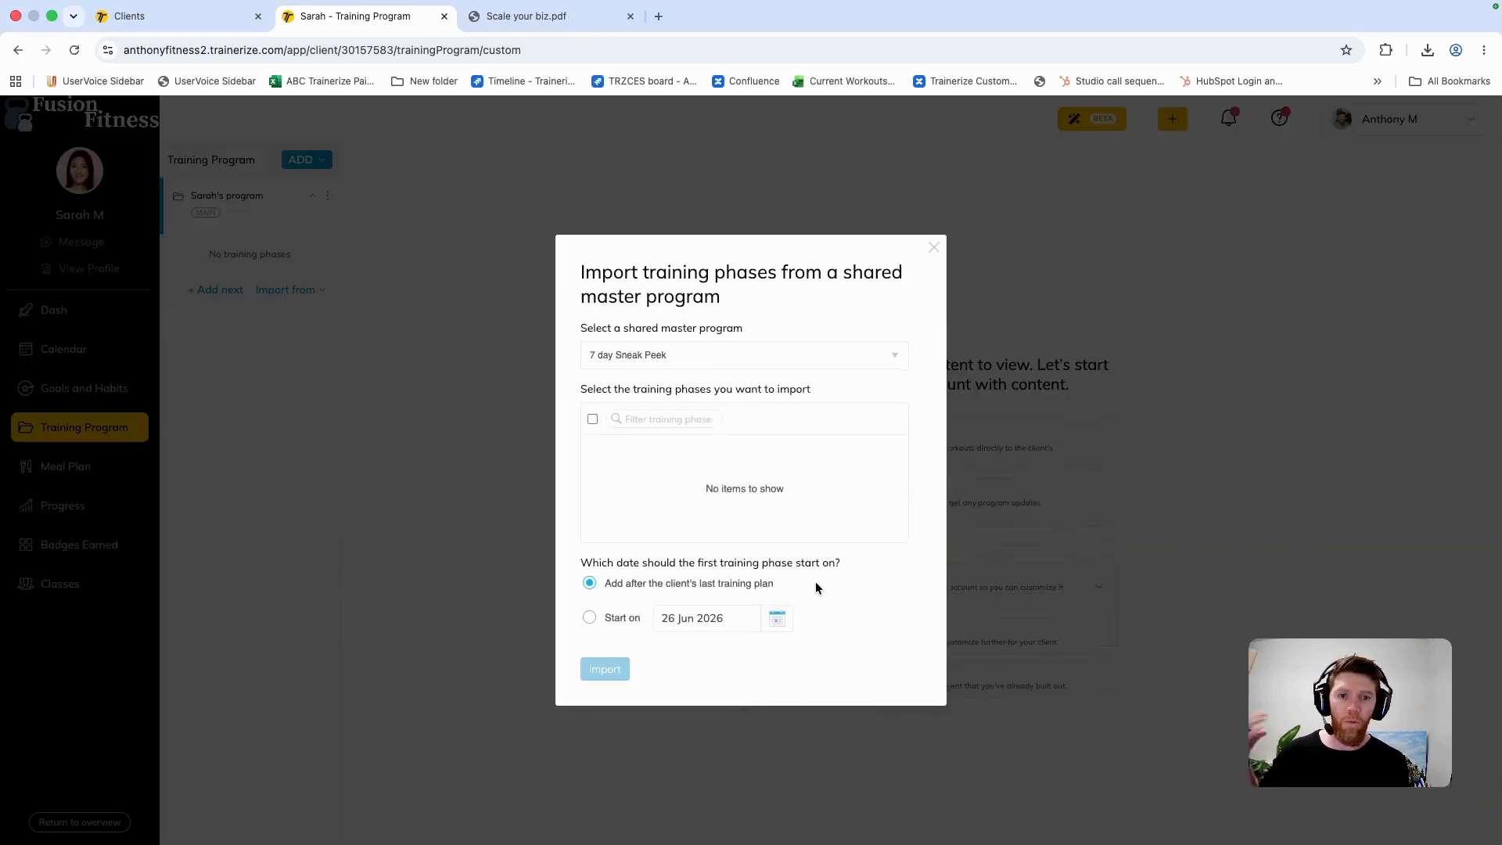
pyautogui.click(641, 356)
pyautogui.click(641, 408)
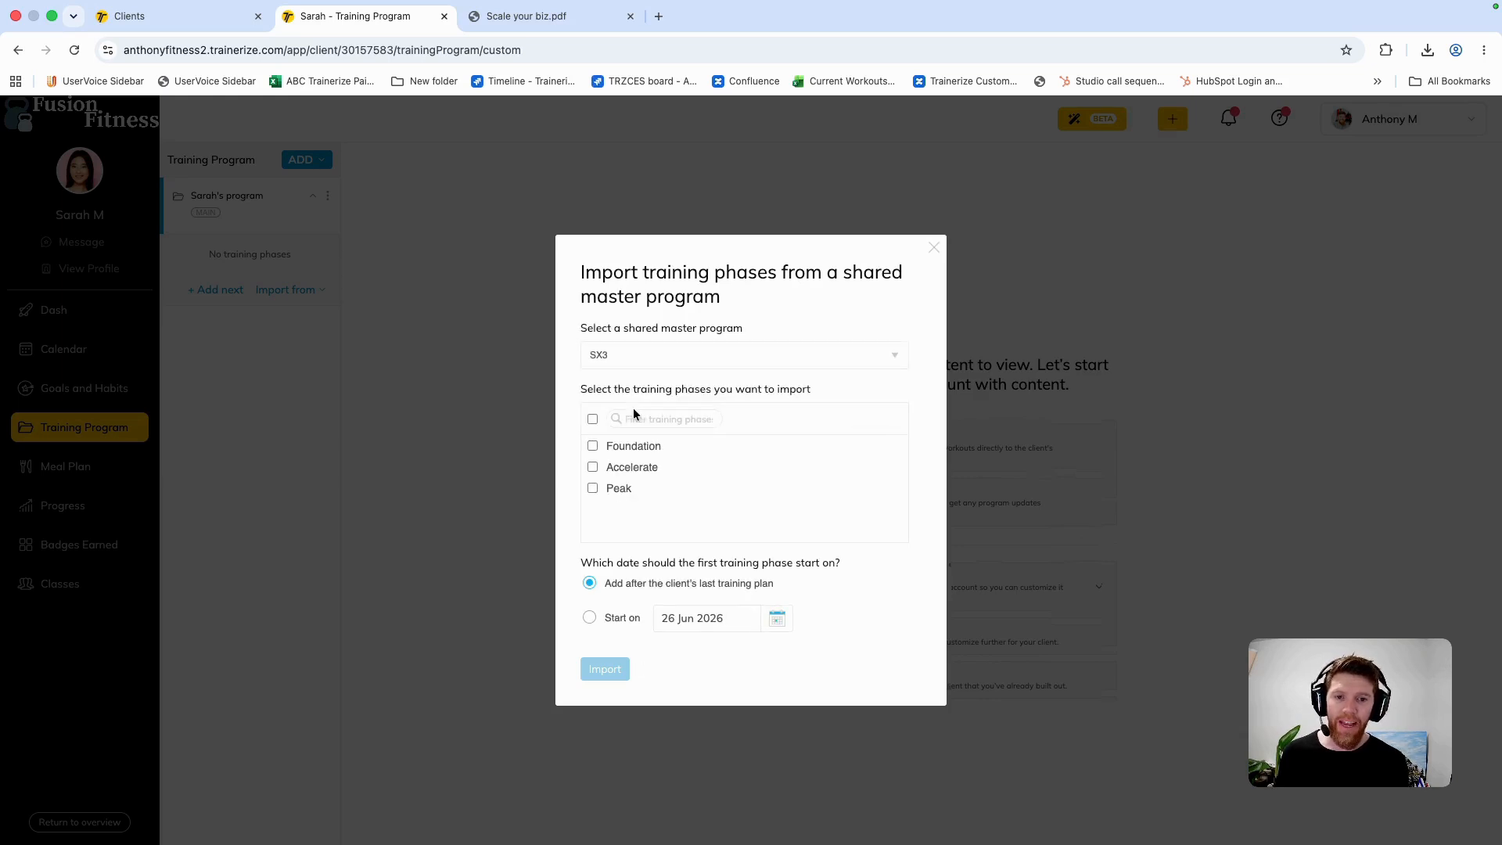
pyautogui.click(592, 419)
pyautogui.click(590, 618)
pyautogui.click(776, 618)
pyautogui.click(665, 797)
pyautogui.click(603, 674)
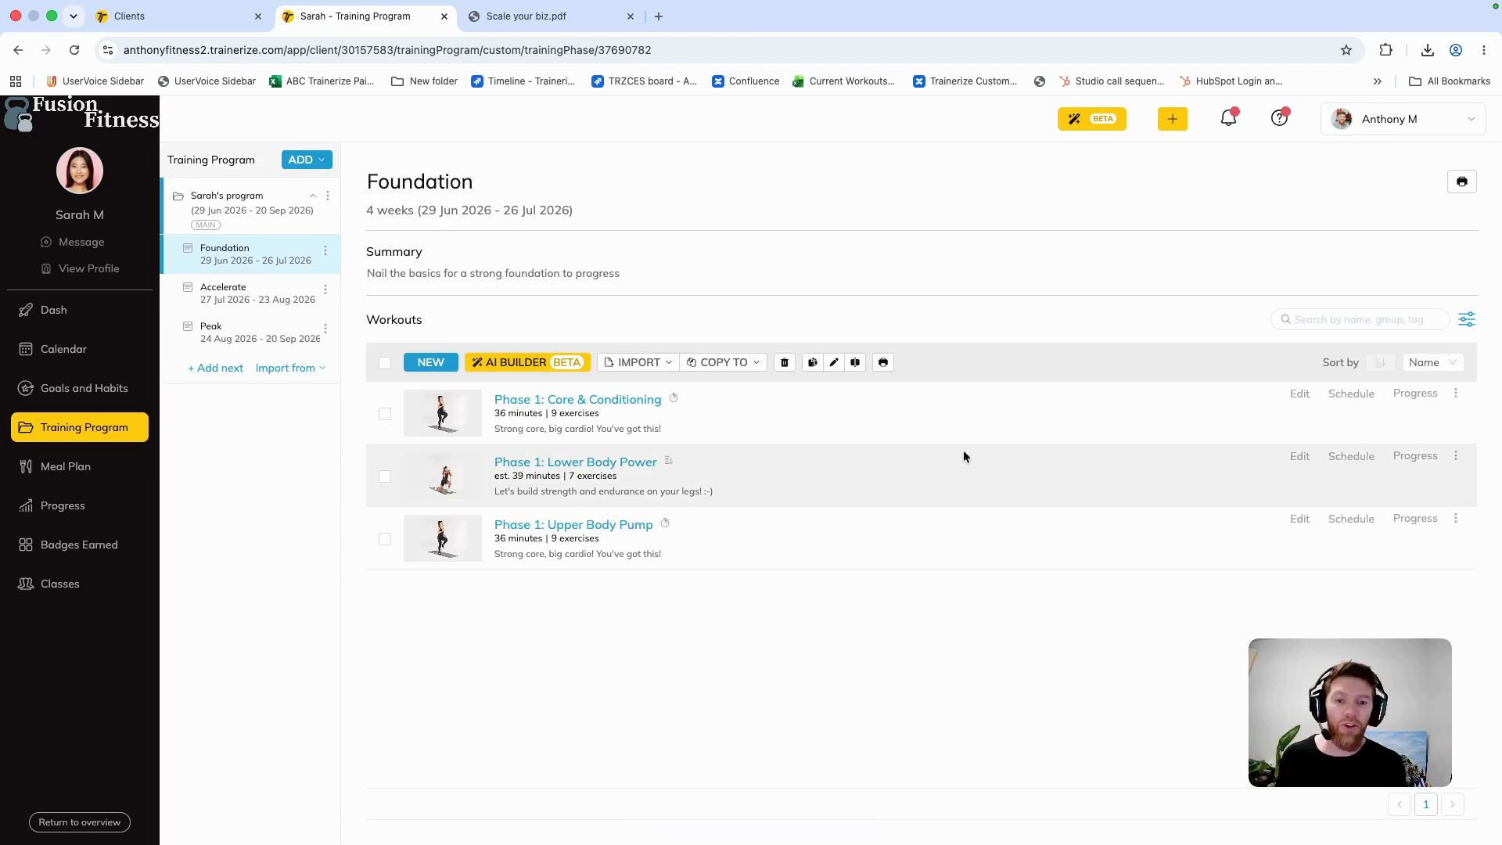
# Step: Remove the band reverse lunge and the first superset from the Phase 1: Lower Body Power workout
pyautogui.click(1299, 458)
pyautogui.click(42, 383)
pyautogui.click(42, 427)
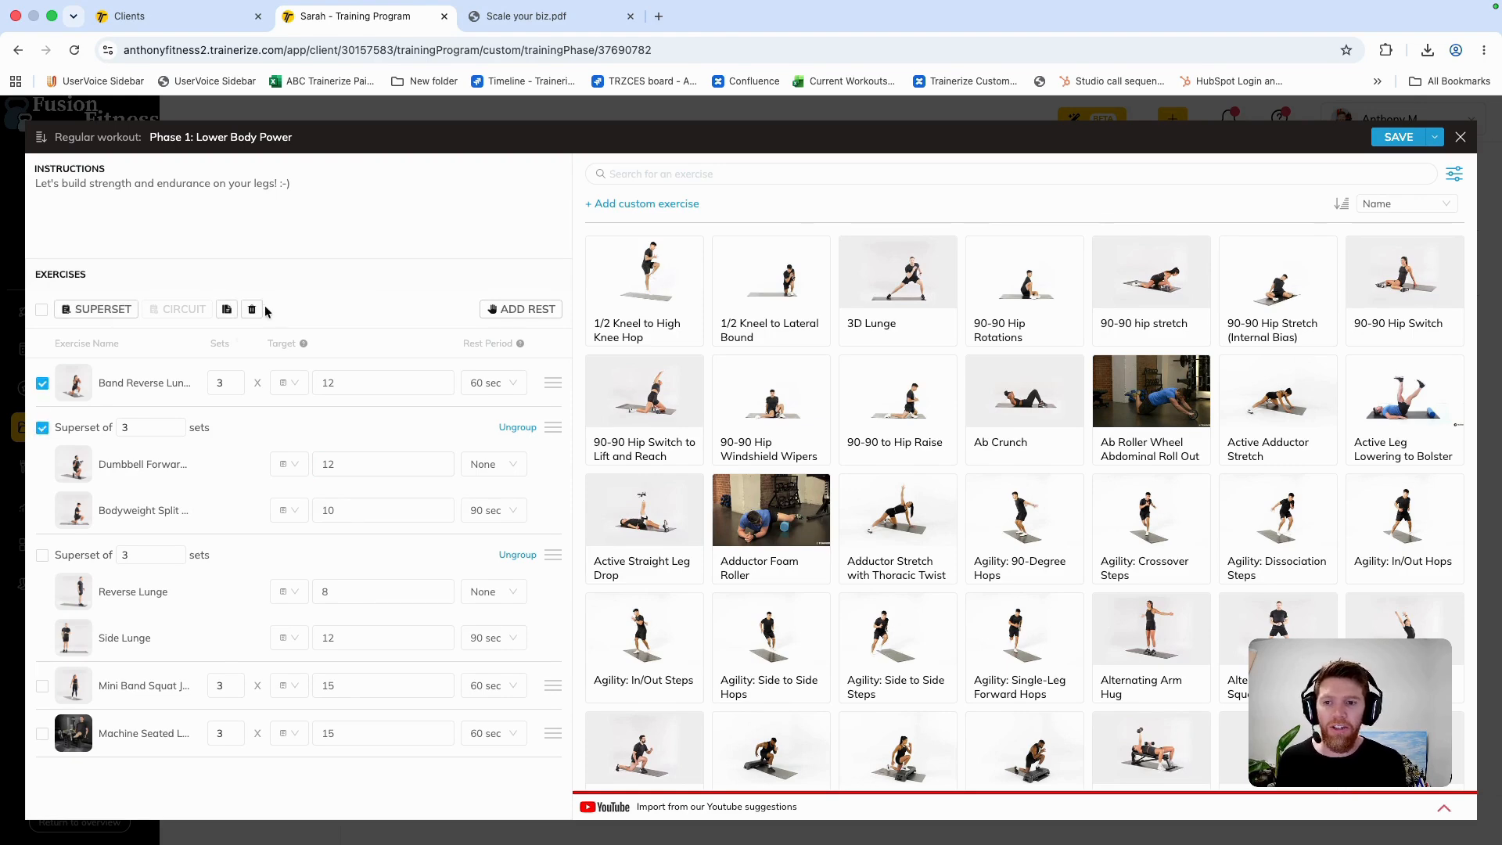
pyautogui.click(252, 309)
# Step: Find Barbell Deadlift in the exercise library and add it as the workout's first exercise with a target of 12
pyautogui.click(697, 174)
pyautogui.write('deadlift')
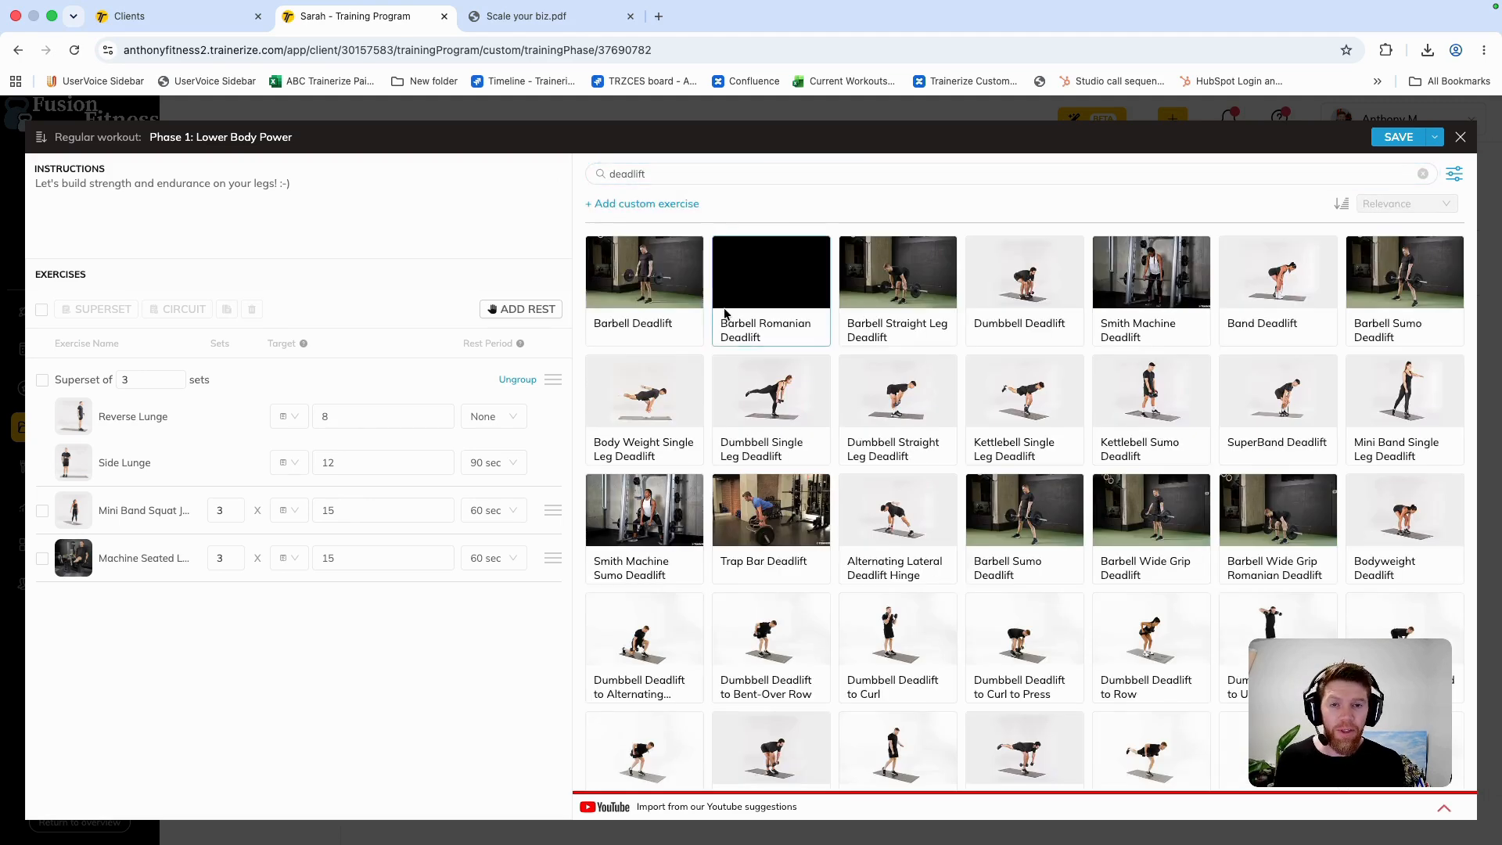
pyautogui.moveTo(643, 281); pyautogui.dragTo(300, 364)
pyautogui.click(352, 382)
pyautogui.write('12')
pyautogui.click(671, 173)
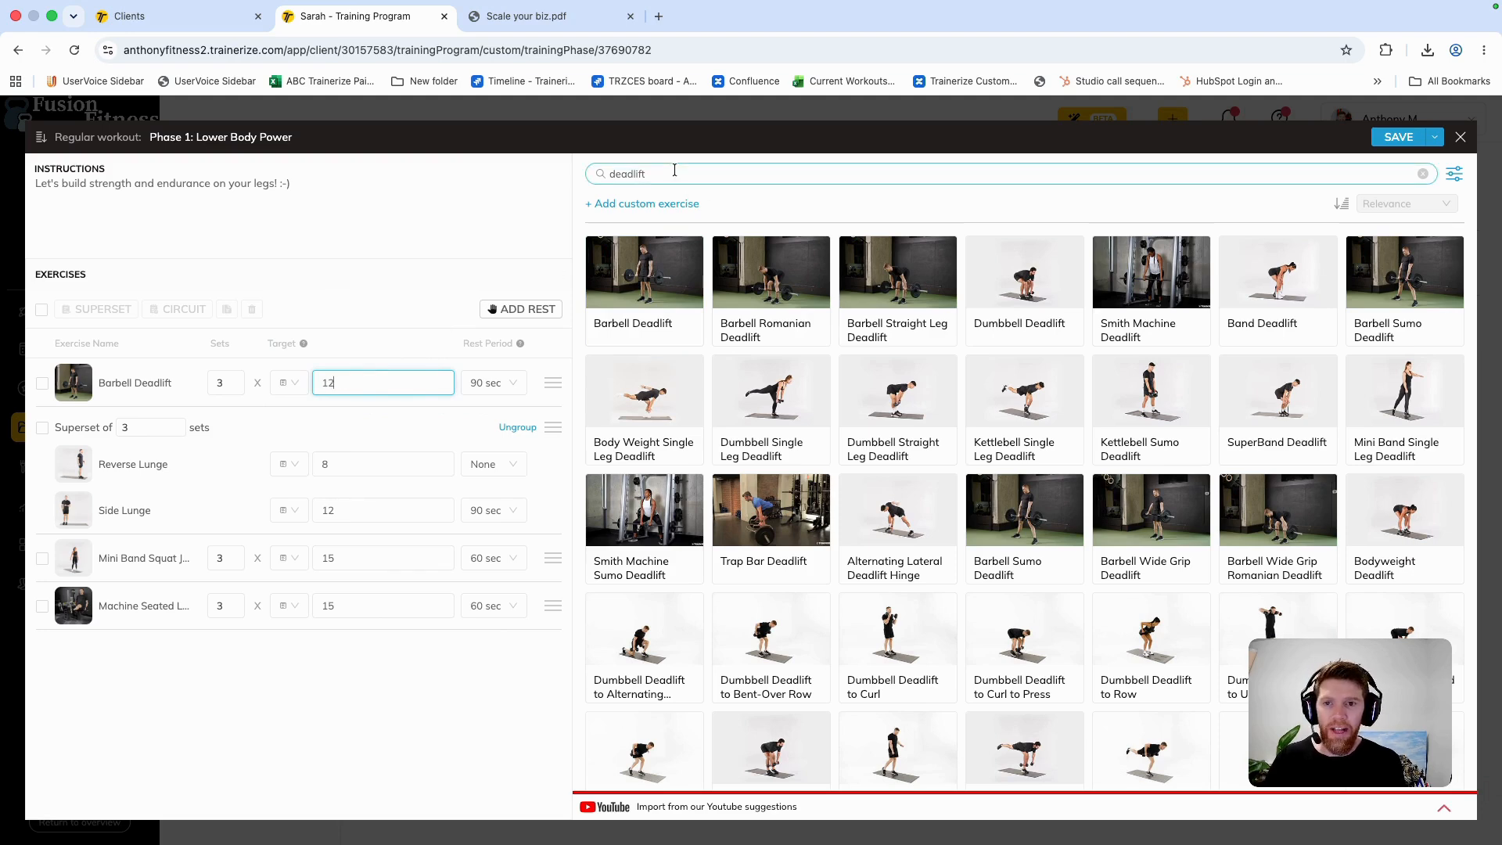
# Step: Begin the workout instructions with the client's first name, append "I have swapped some exercise to focus on glute", and save the workout
pyautogui.click(35, 190)
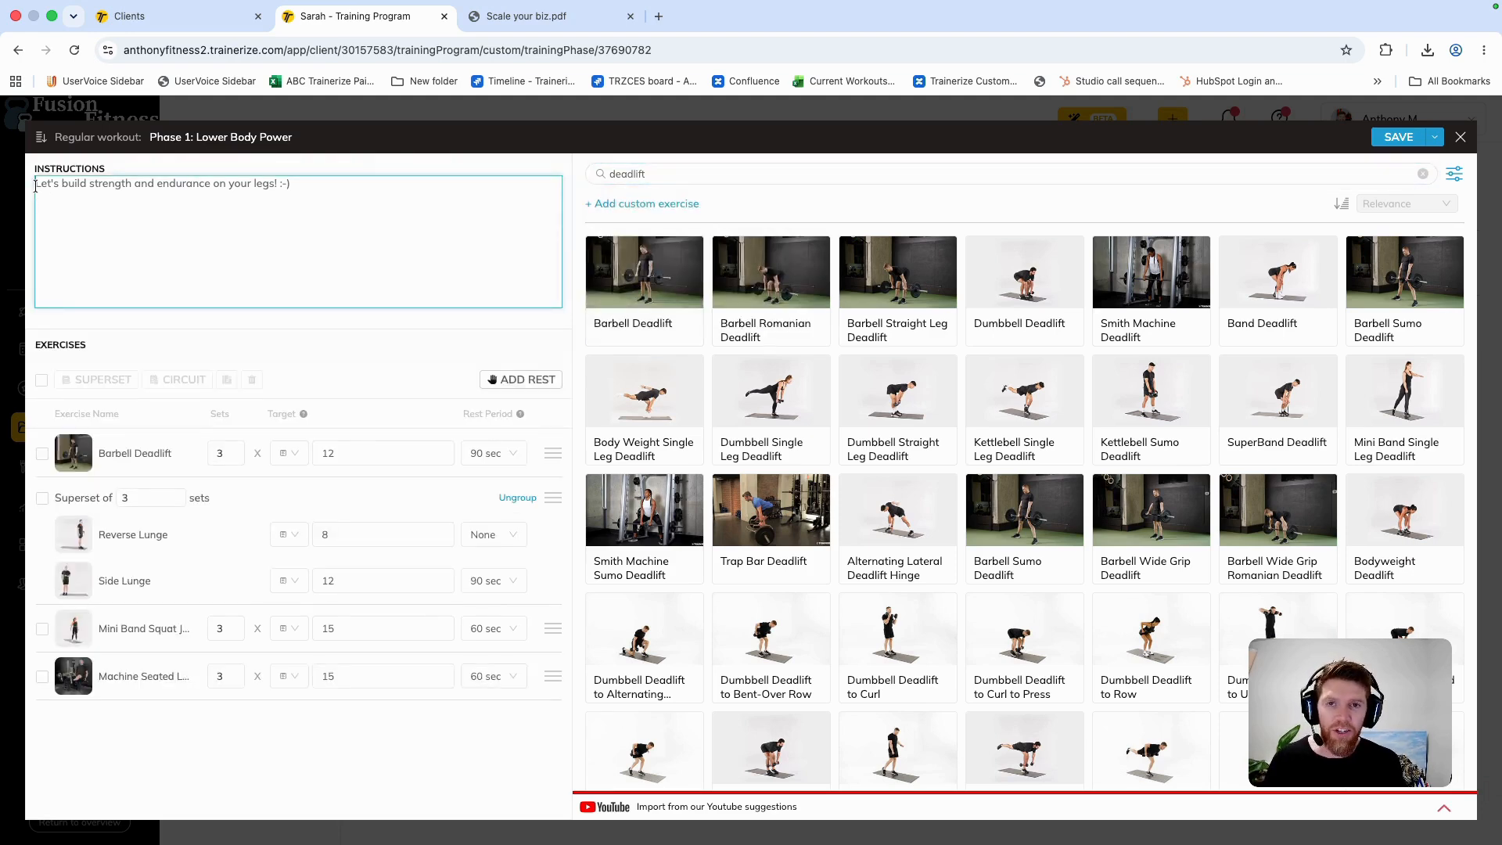
pyautogui.write('Sarah, ')
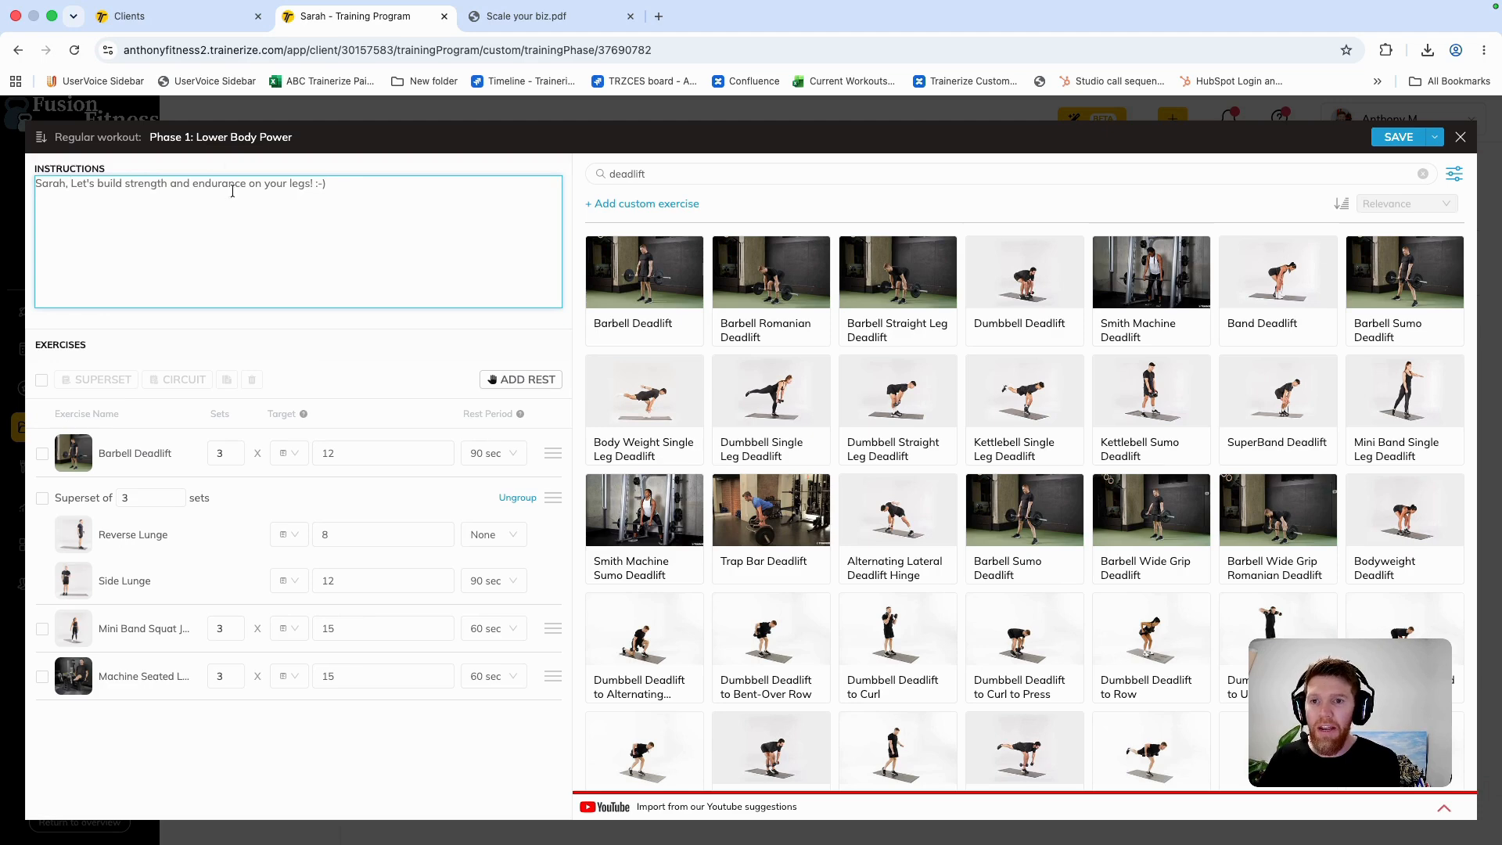
pyautogui.write('have swapped osme exercise to focus on glut')
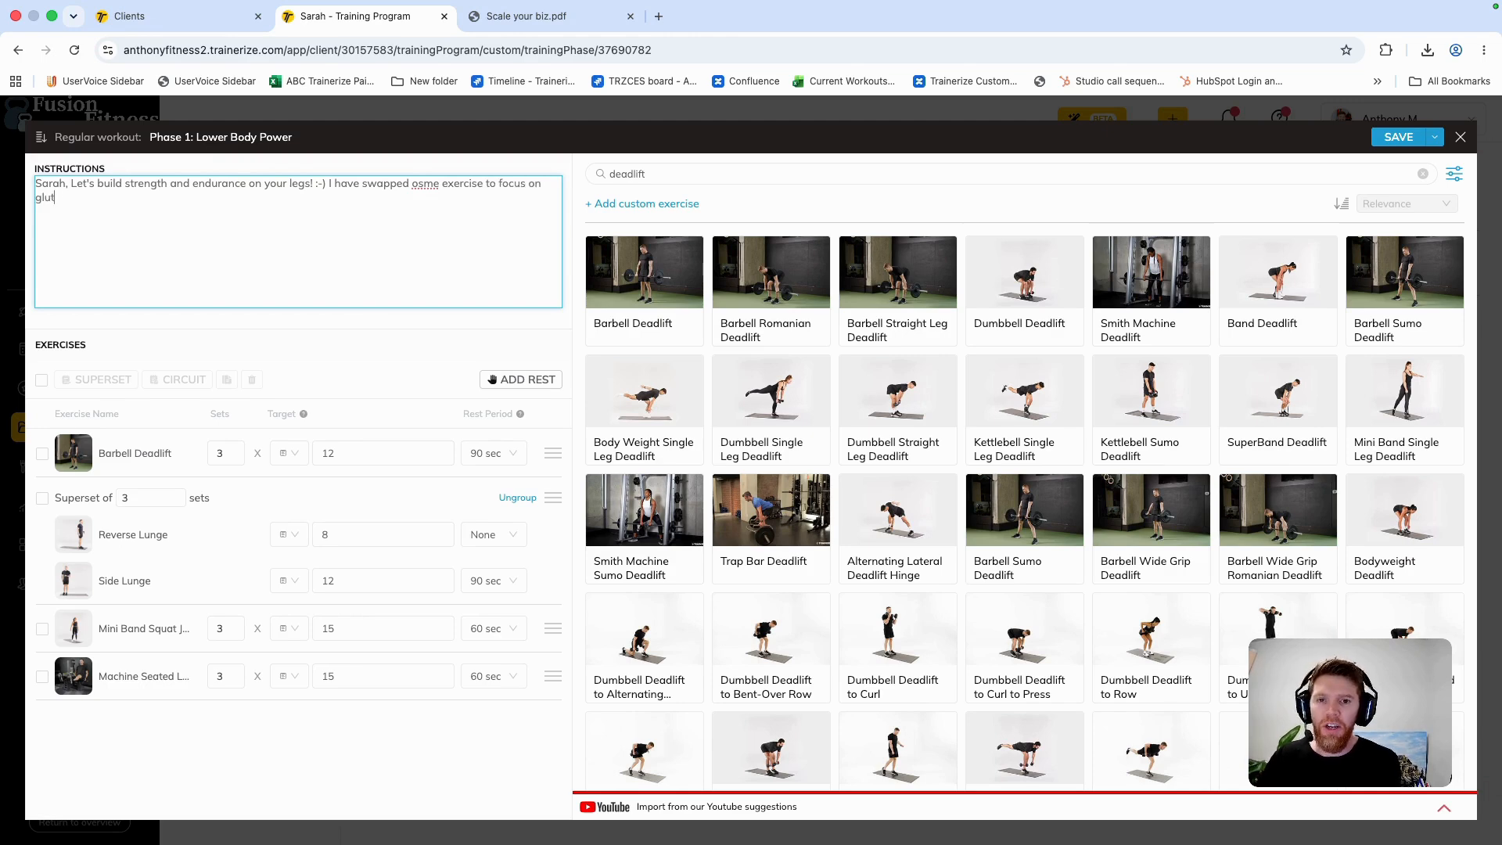
pyautogui.write('e')
pyautogui.rightClick(422, 186)
pyautogui.press('Escape')
pyautogui.write('some')
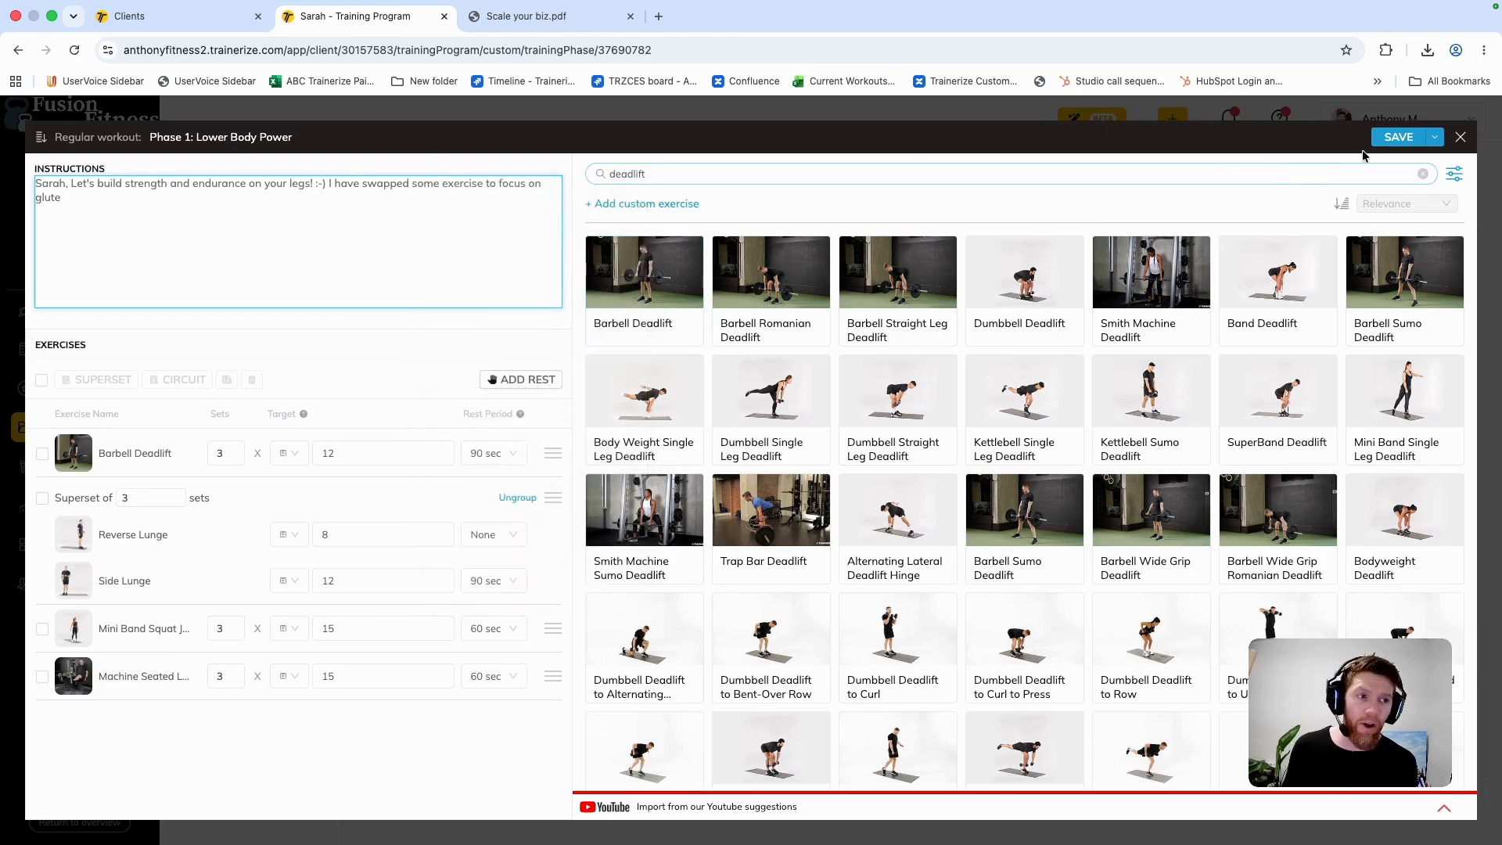
pyautogui.click(1399, 137)
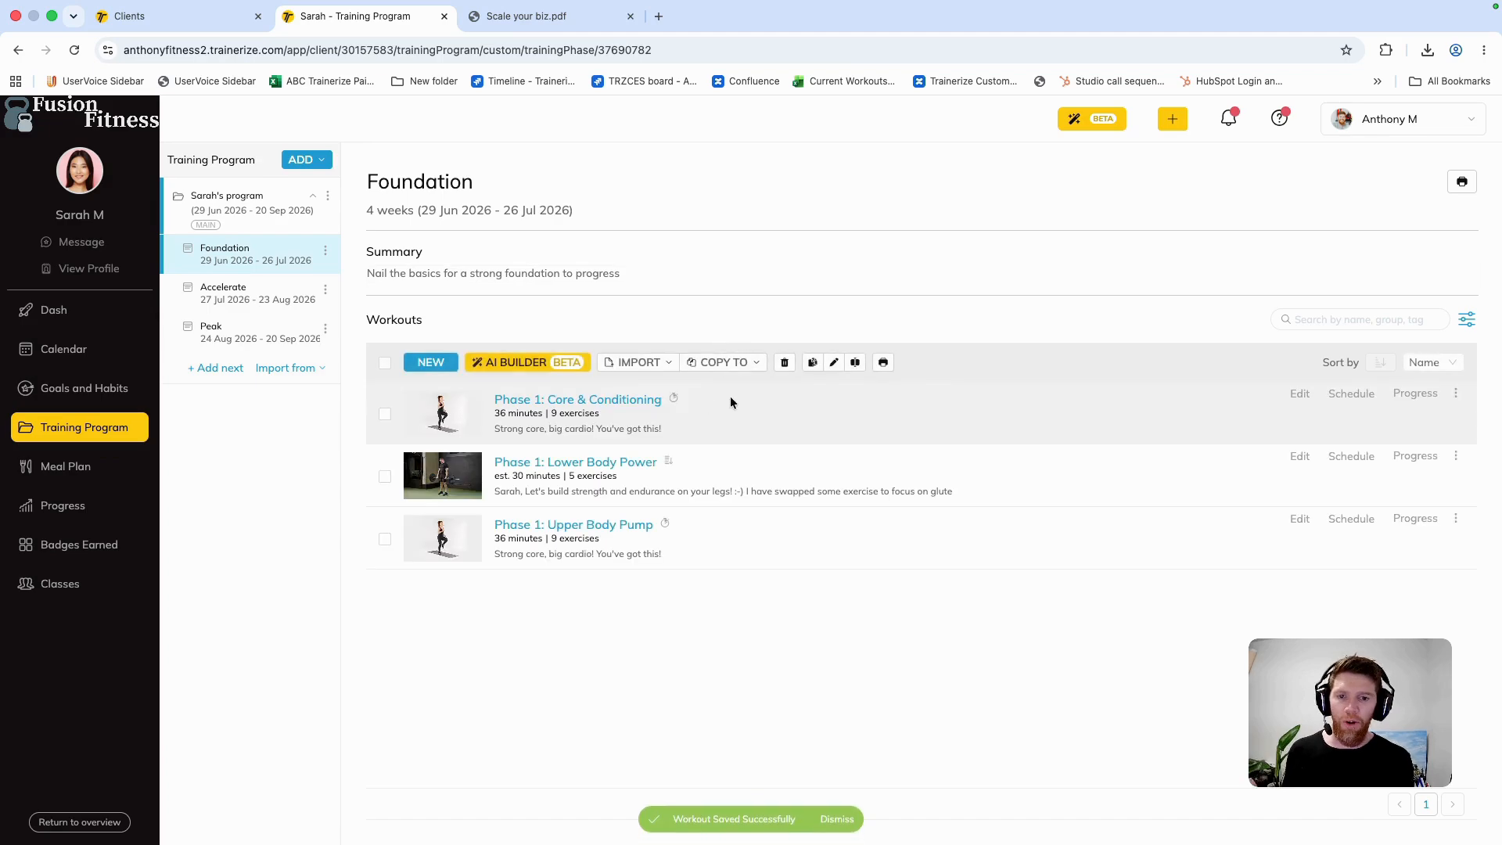
# Step: Review the exercises in the Phase 1: Upper Body Pump workout and close it without changes
pyautogui.click(1299, 520)
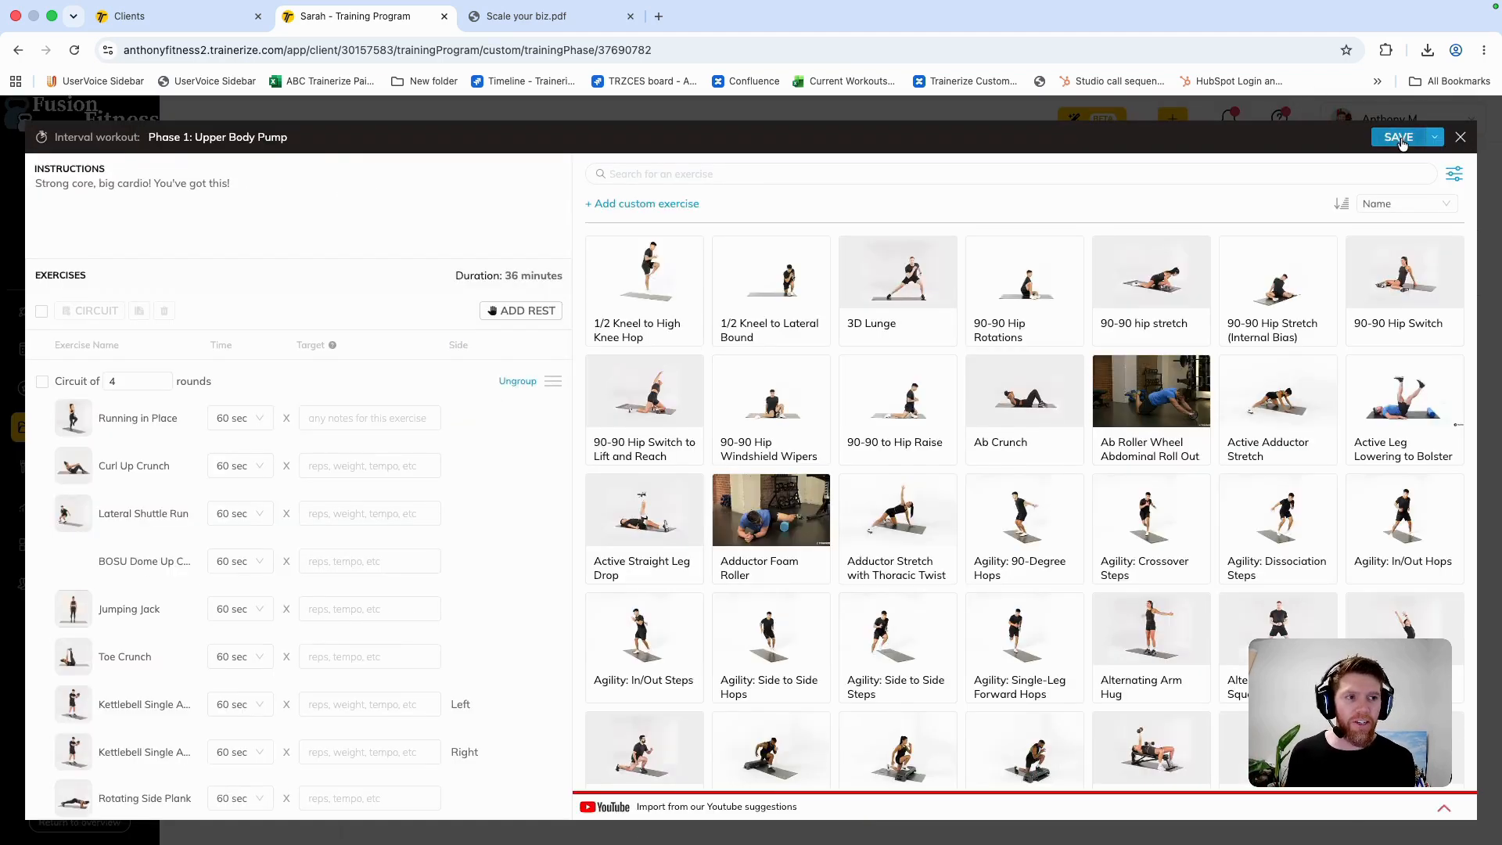
pyautogui.click(1459, 137)
pyautogui.click(624, 508)
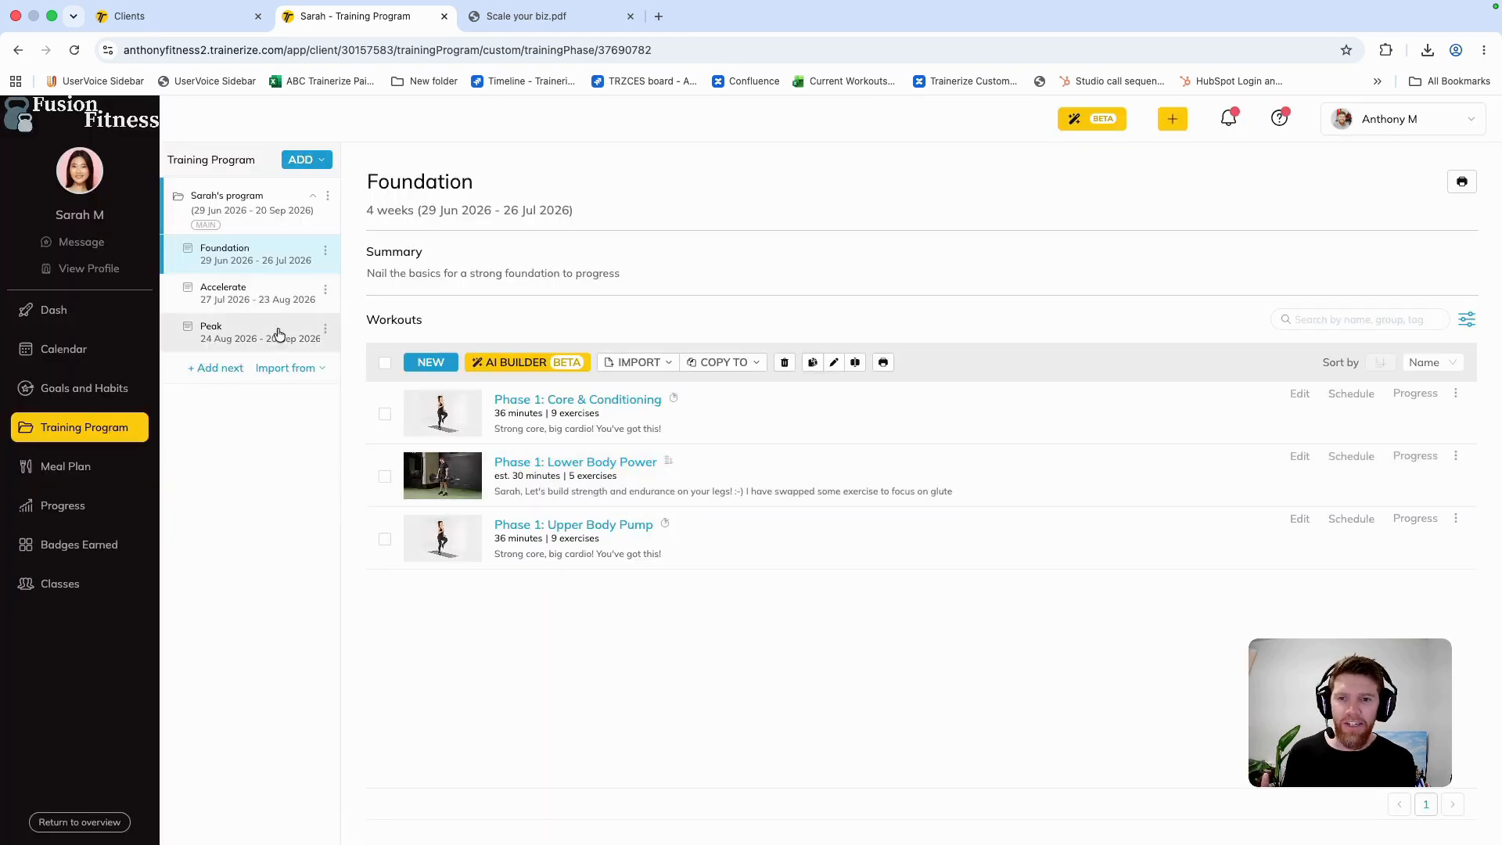
# Step: Review the workouts in the Accelerate and Peak phases and the resulting schedule in the client's calendar
pyautogui.click(256, 295)
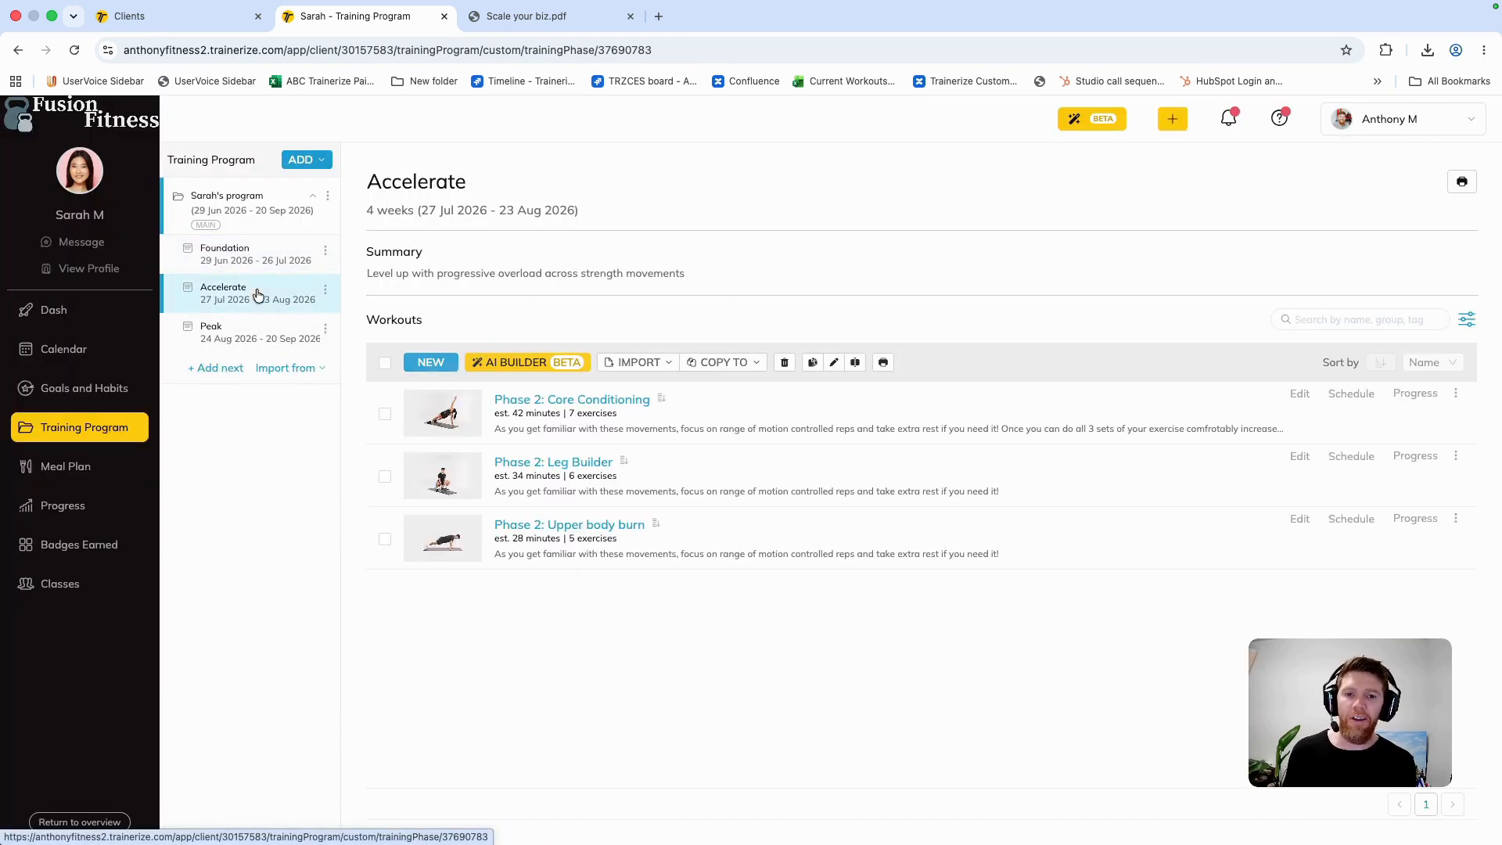
pyautogui.click(252, 332)
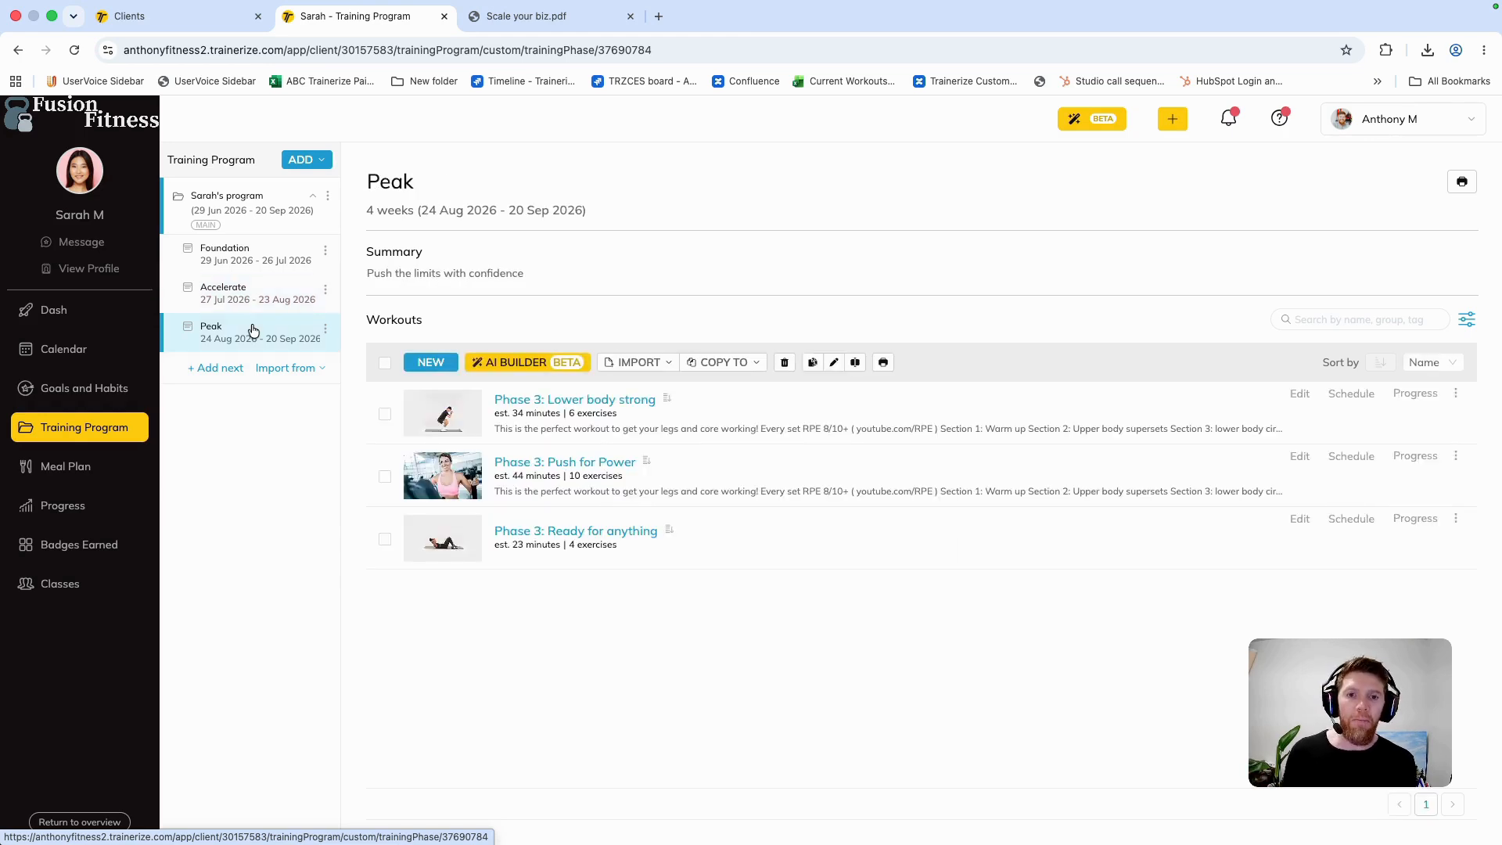
pyautogui.click(81, 353)
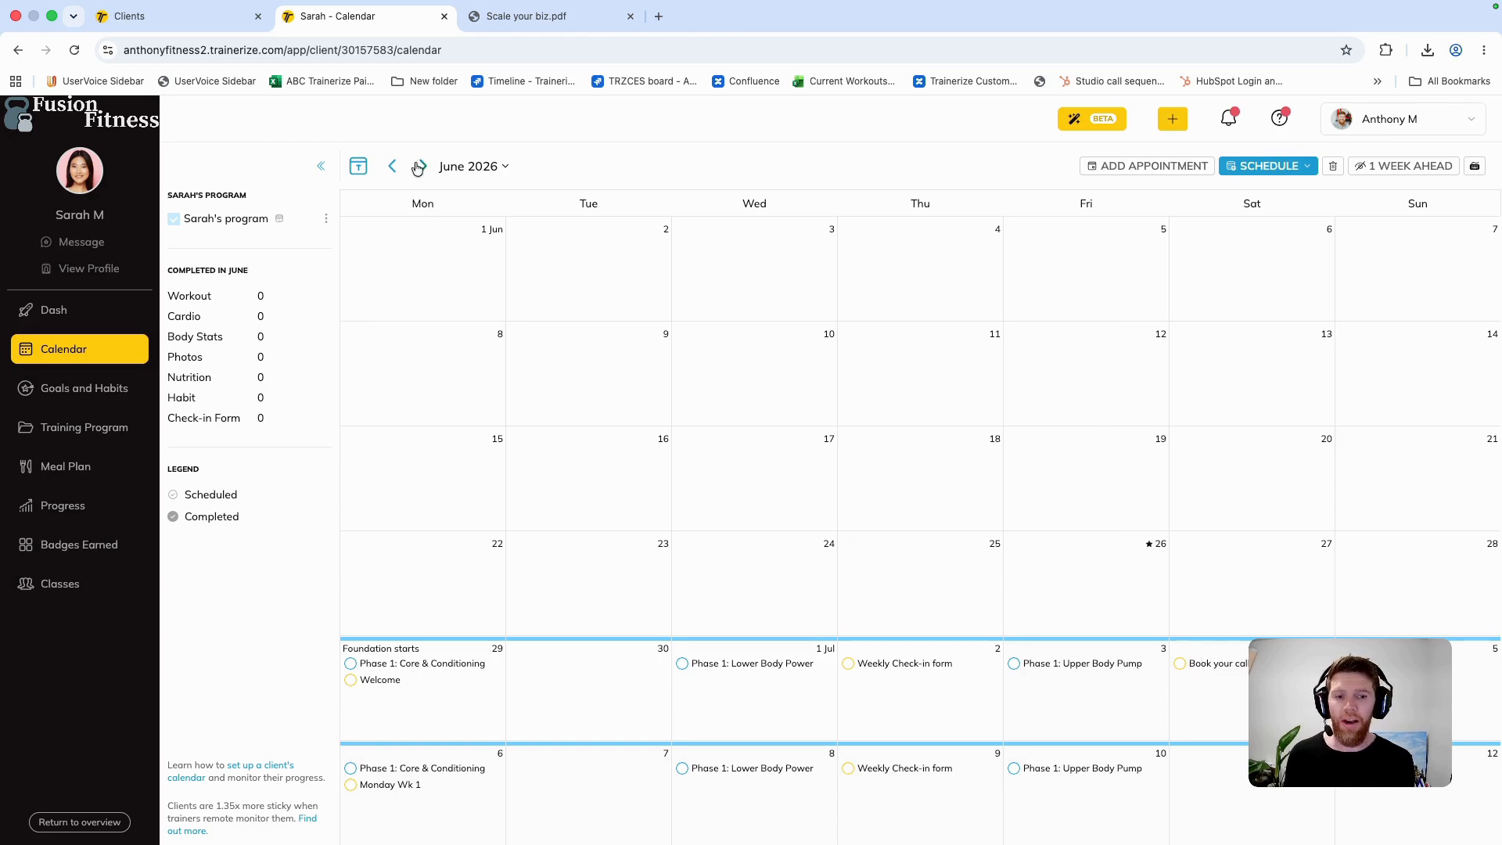
# Step: Record a voice message for the client from the client's dashboard and send it
pyautogui.click(94, 313)
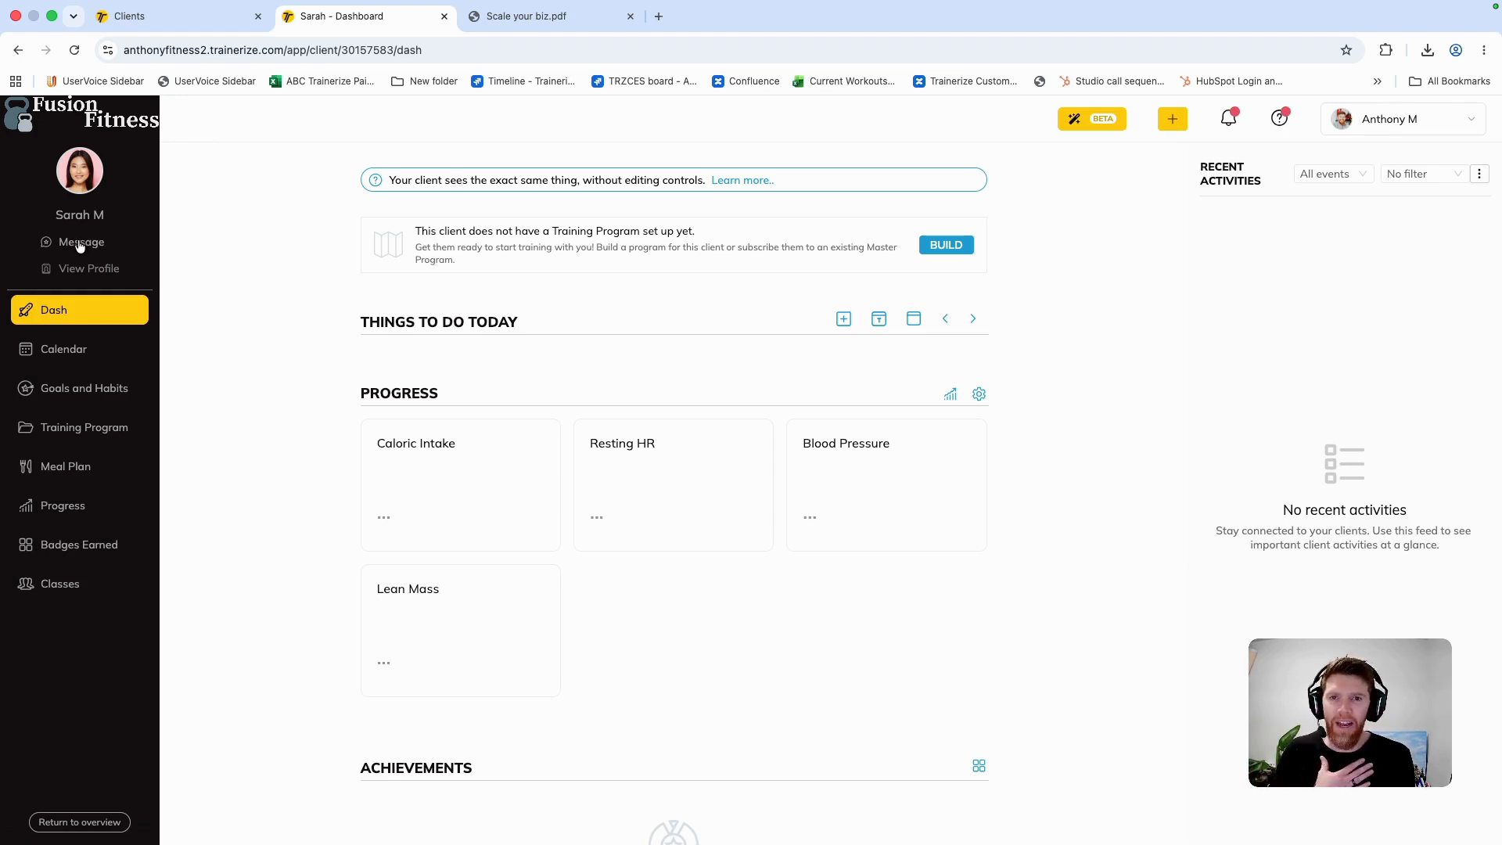
pyautogui.click(79, 244)
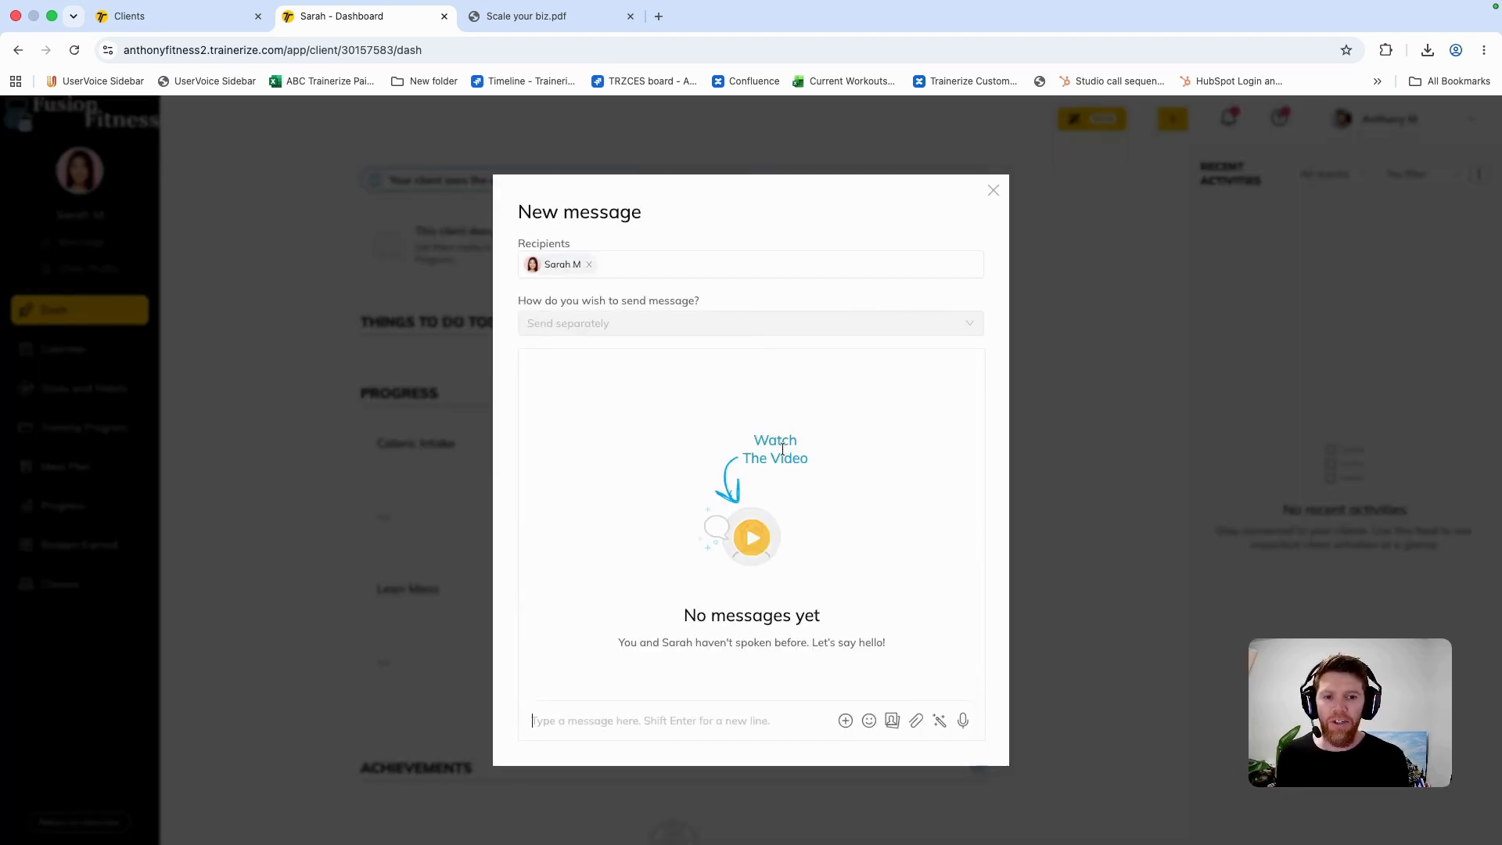
pyautogui.click(965, 722)
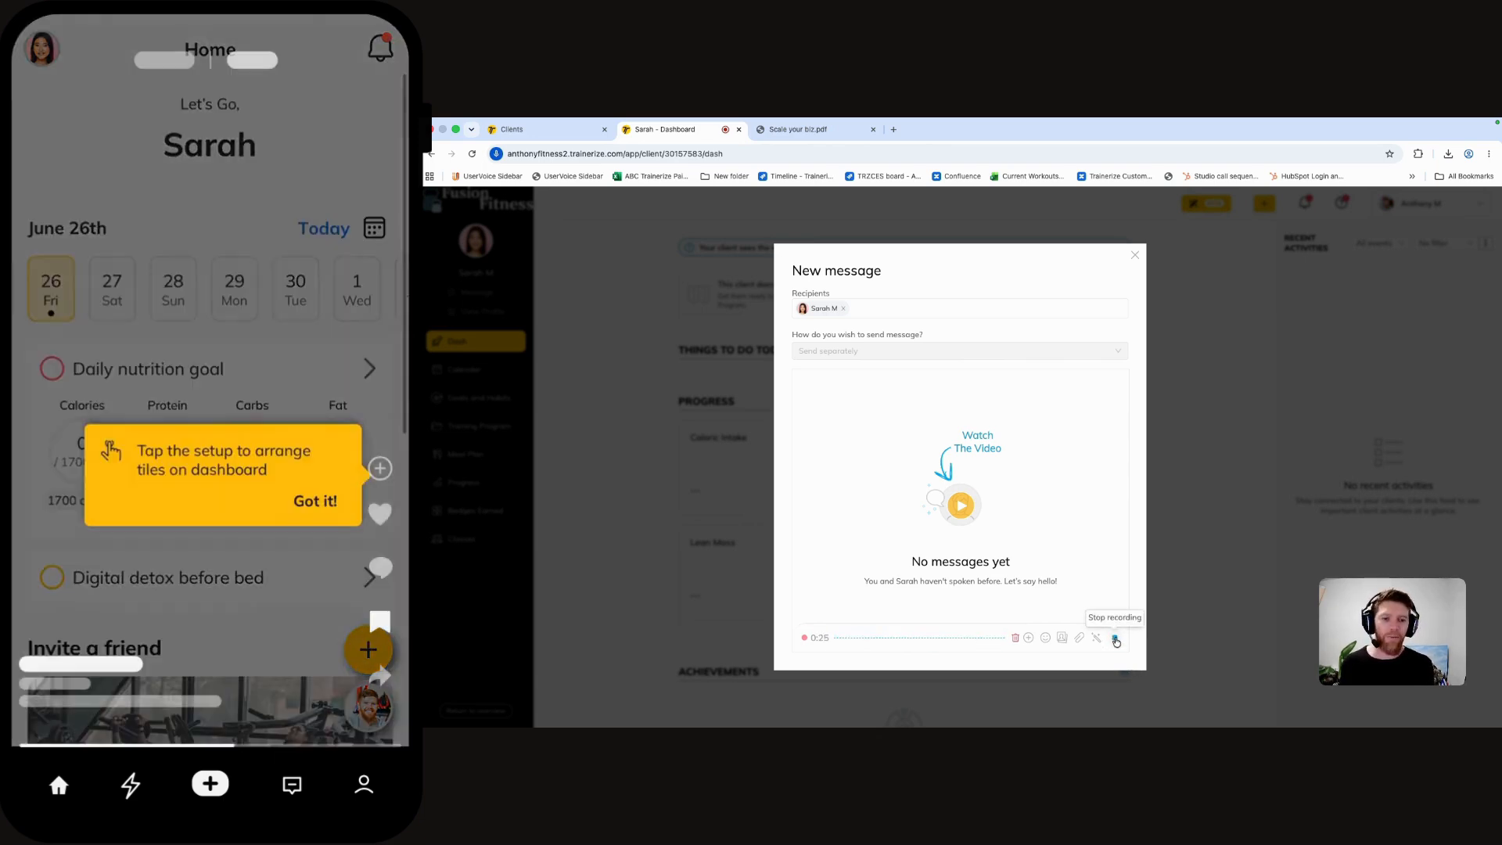
pyautogui.click(1115, 638)
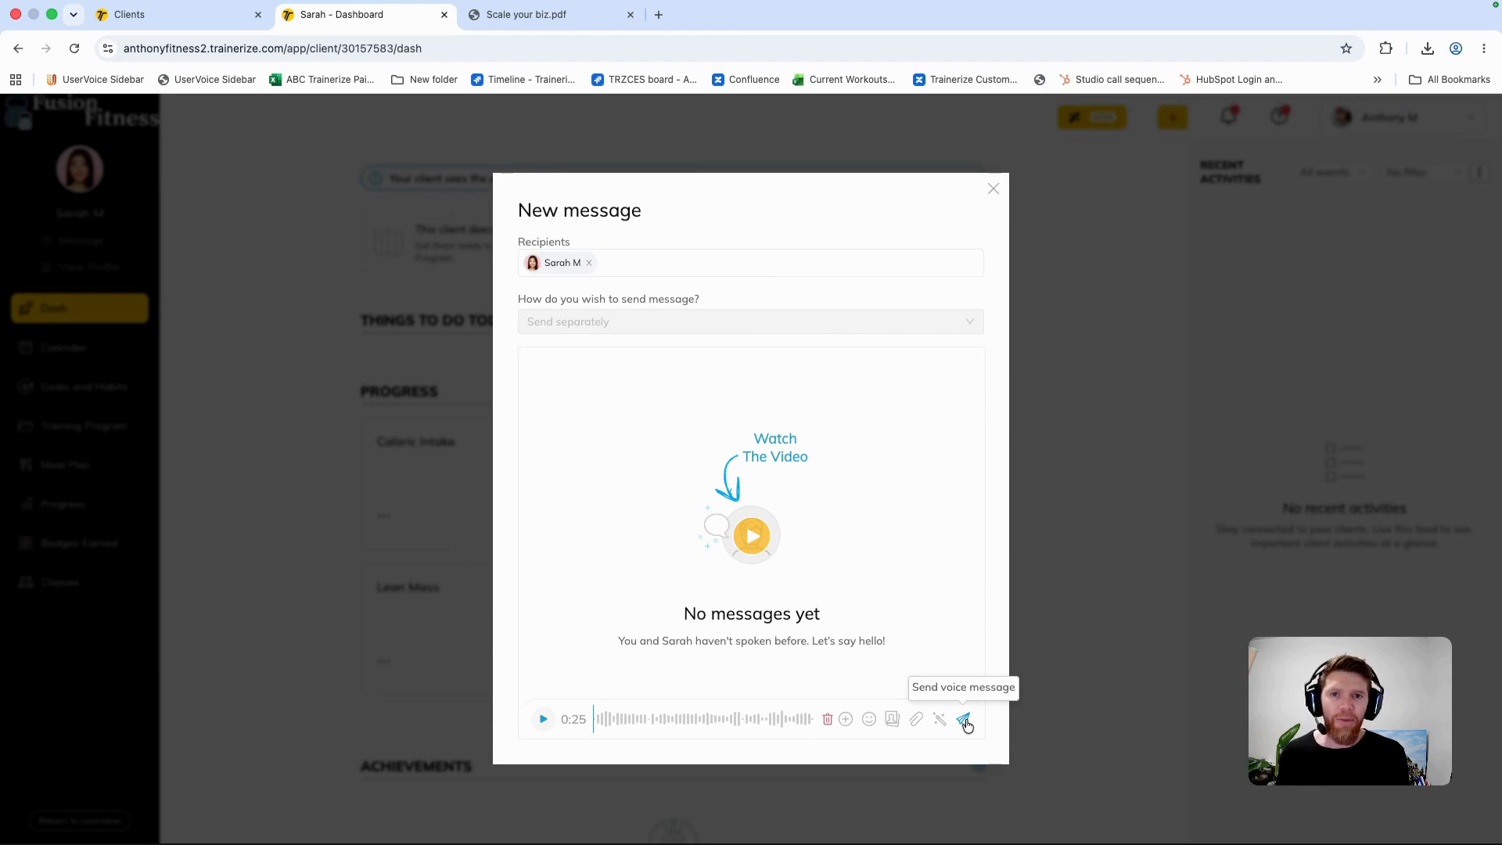
pyautogui.click(965, 720)
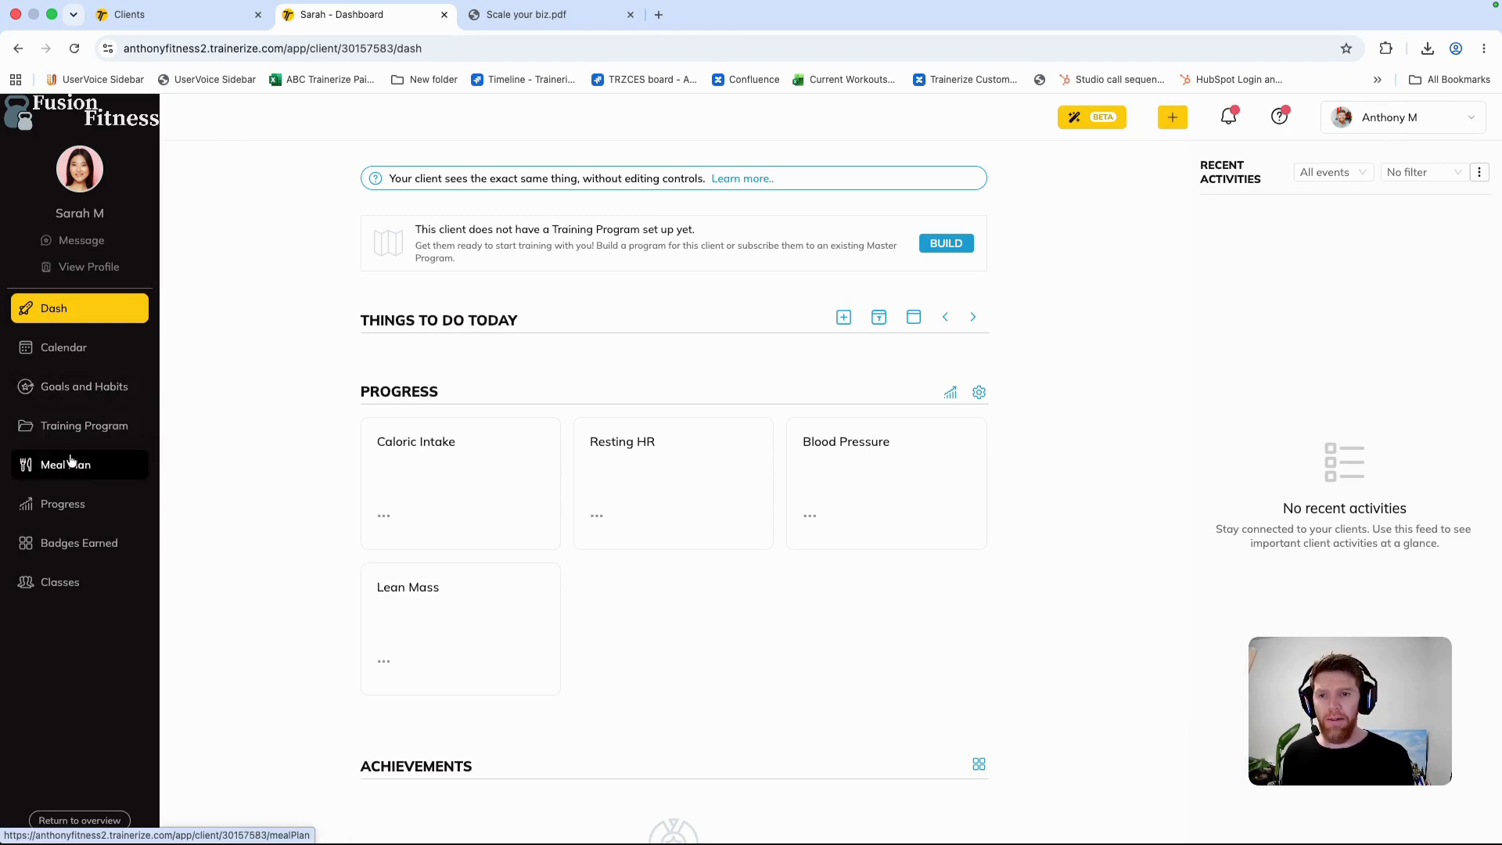
# Step: Look over the types of goals and habits that can be added for the client
pyautogui.click(97, 392)
pyautogui.click(310, 158)
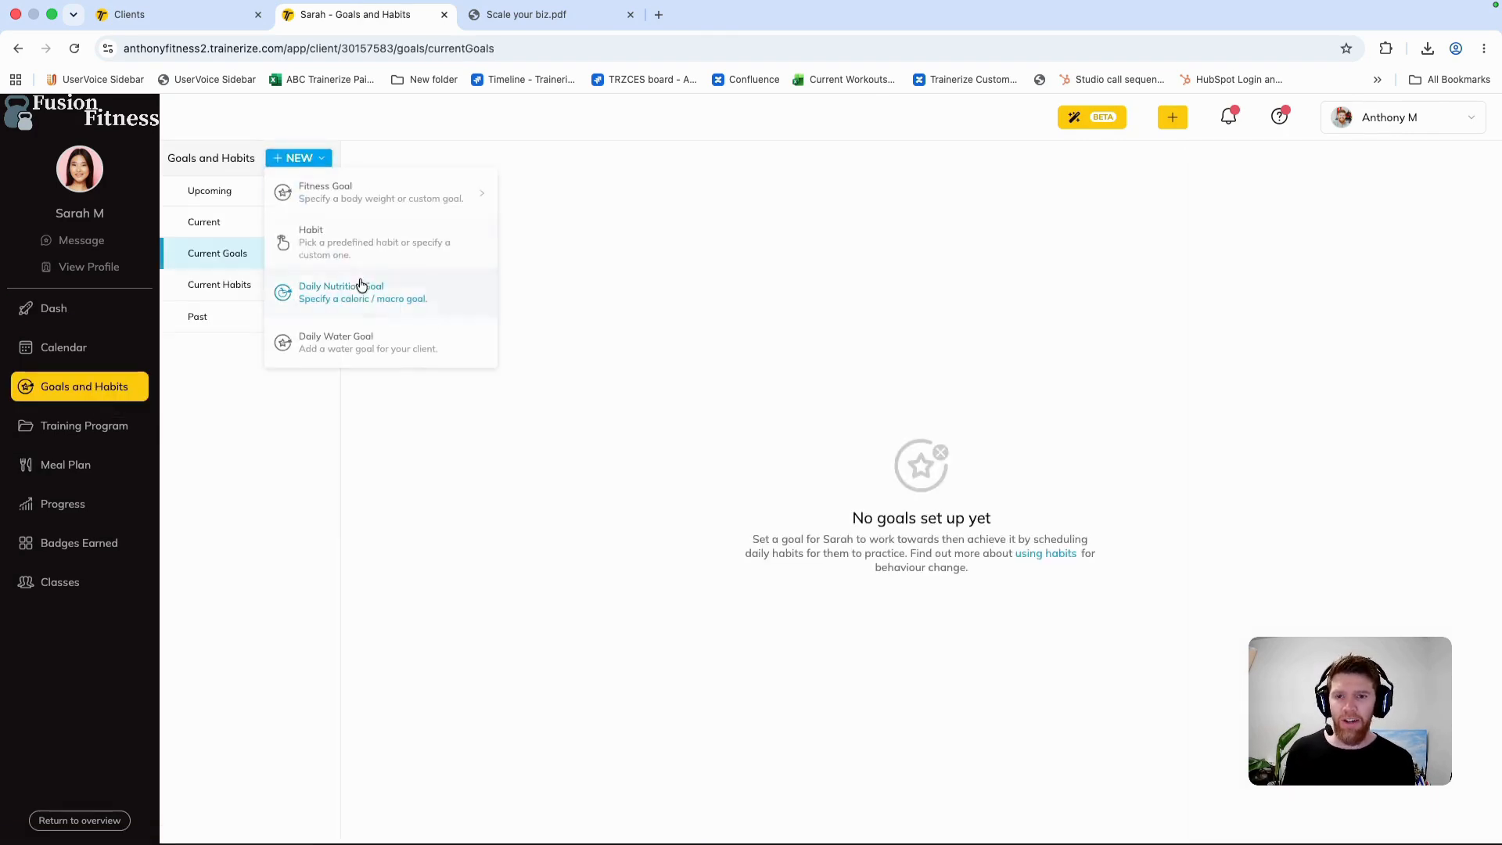
pyautogui.click(269, 443)
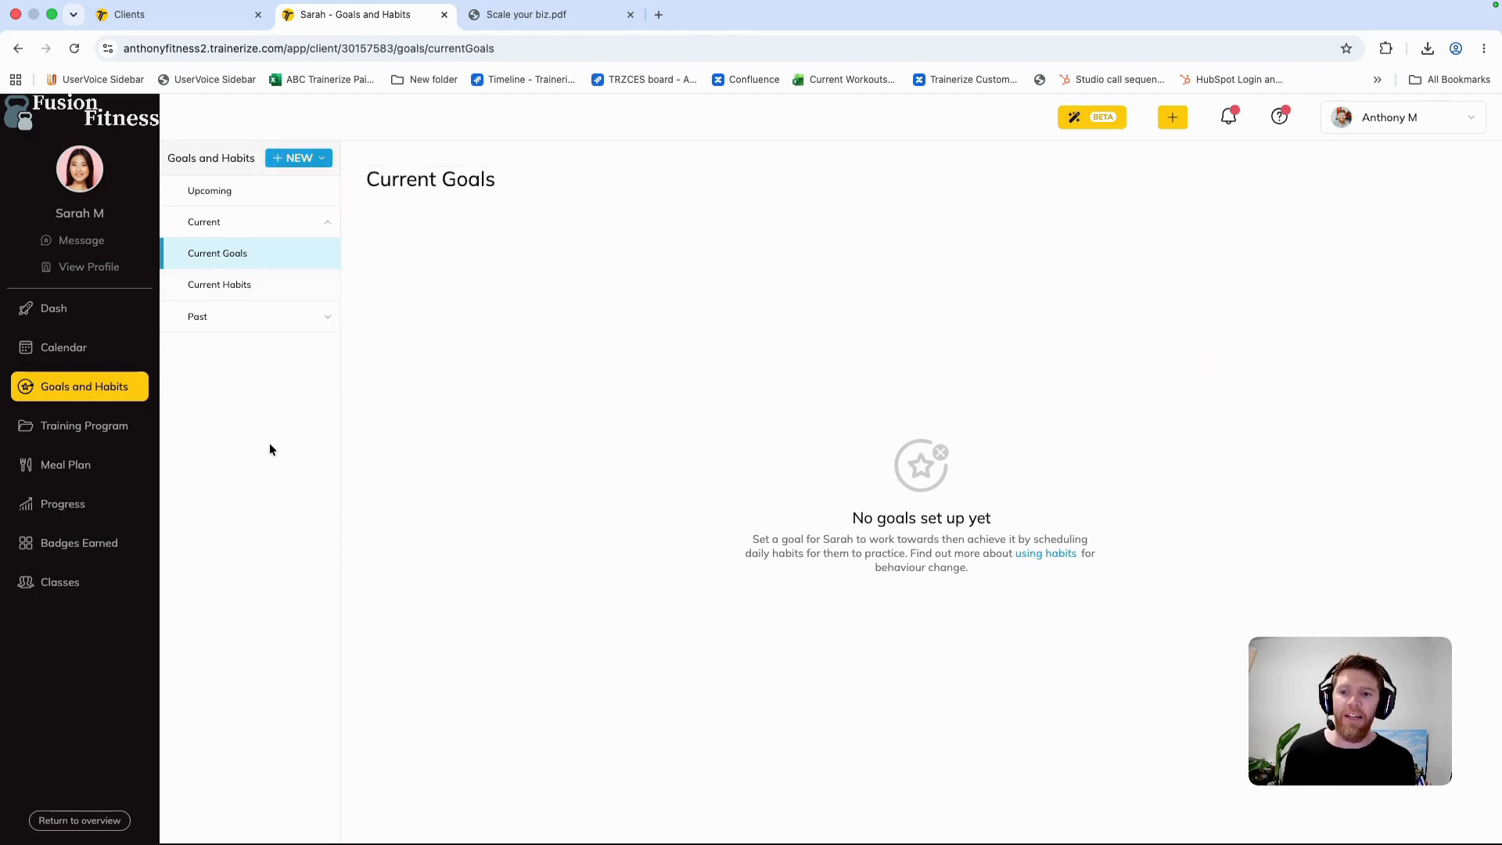
# Step: Start creating a smart meal plan for the client, who has no meal plan yet
pyautogui.click(109, 468)
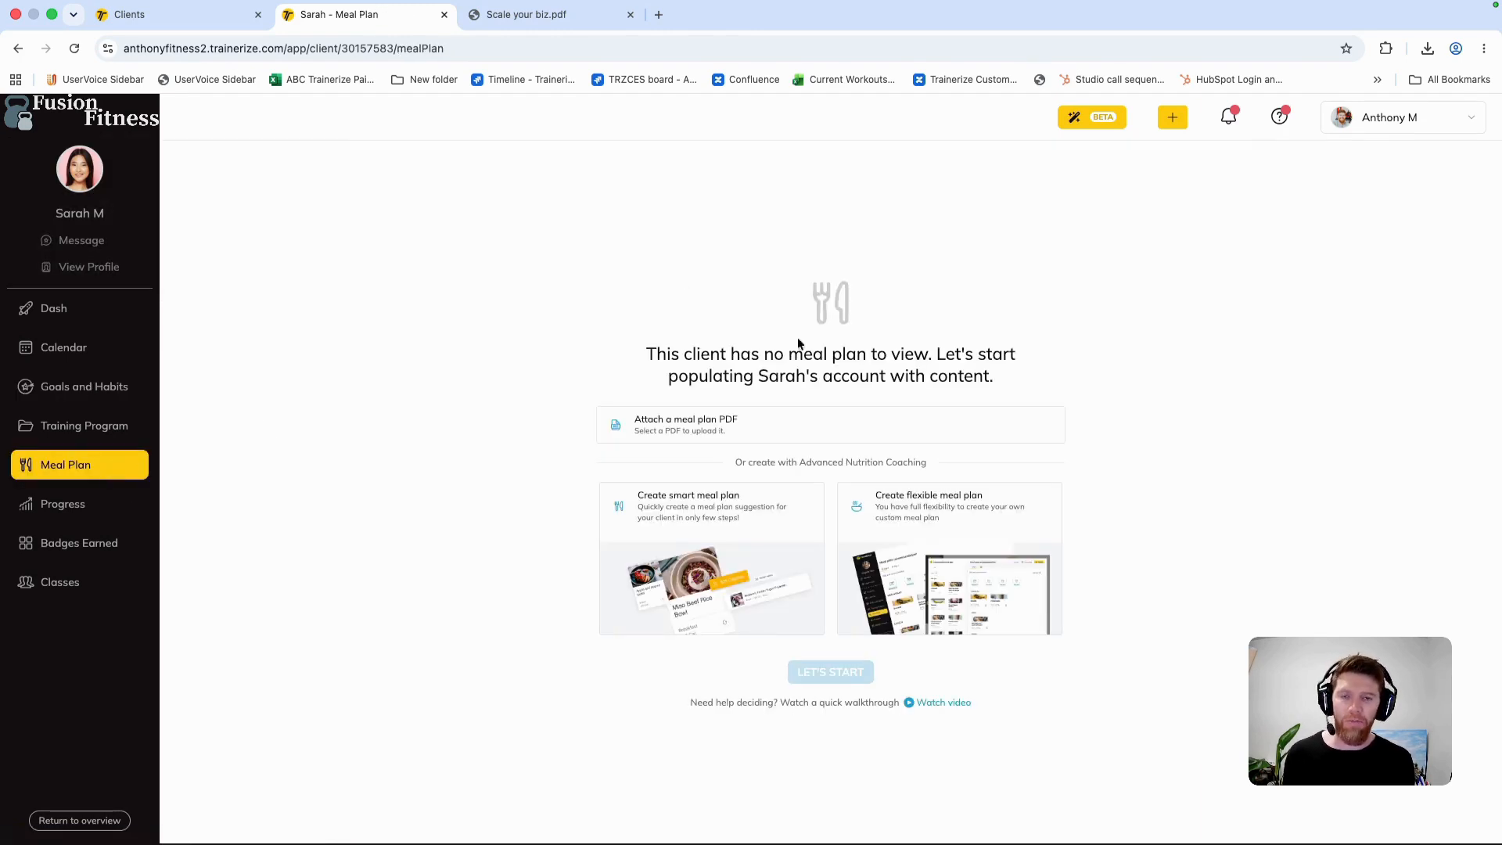
pyautogui.moveTo(649, 353); pyautogui.dragTo(1038, 383)
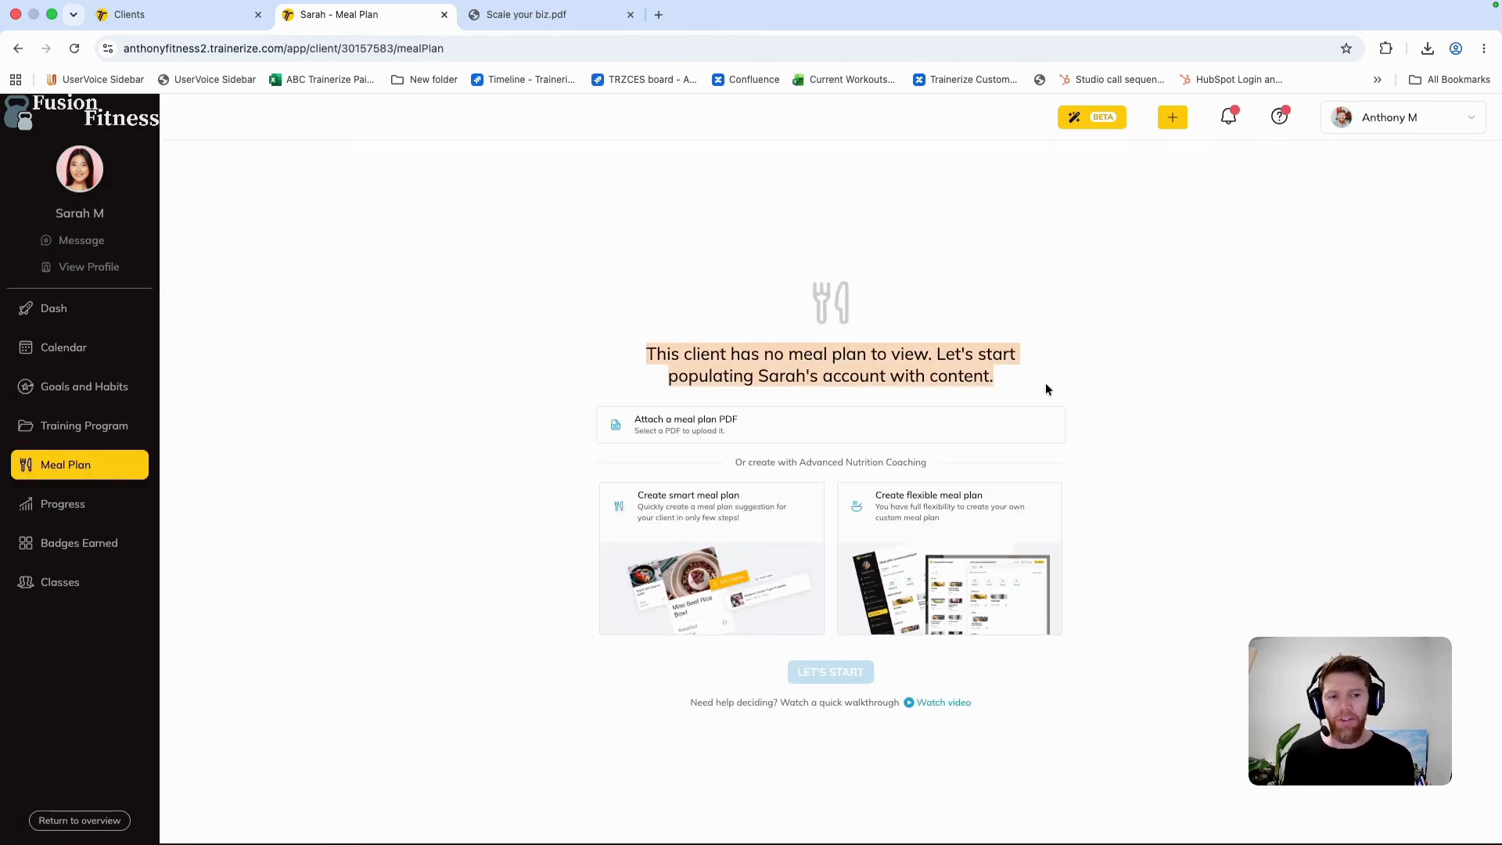
pyautogui.click(881, 462)
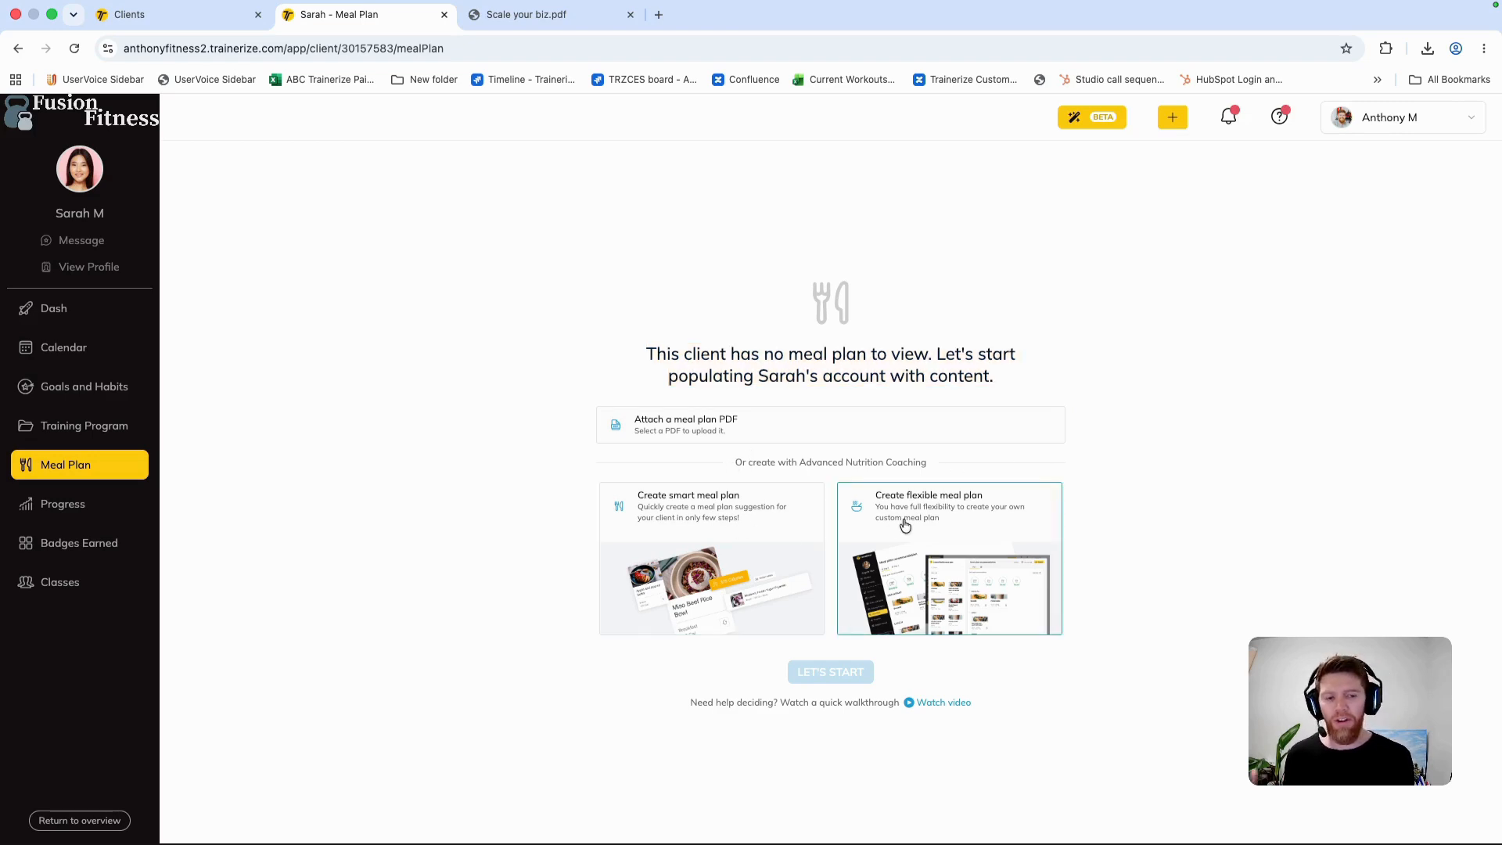
pyautogui.click(673, 517)
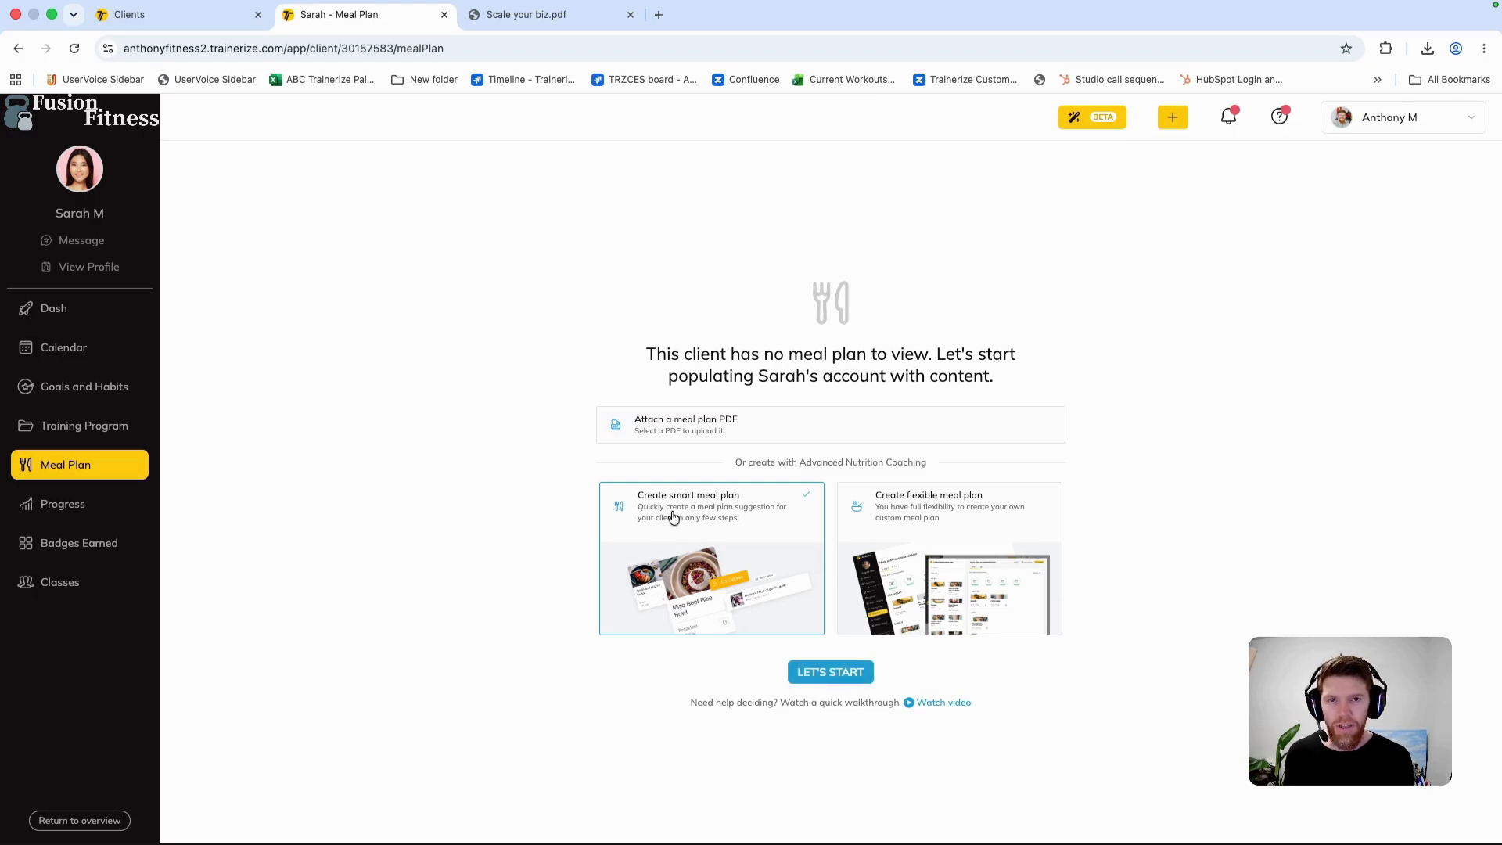
pyautogui.click(832, 672)
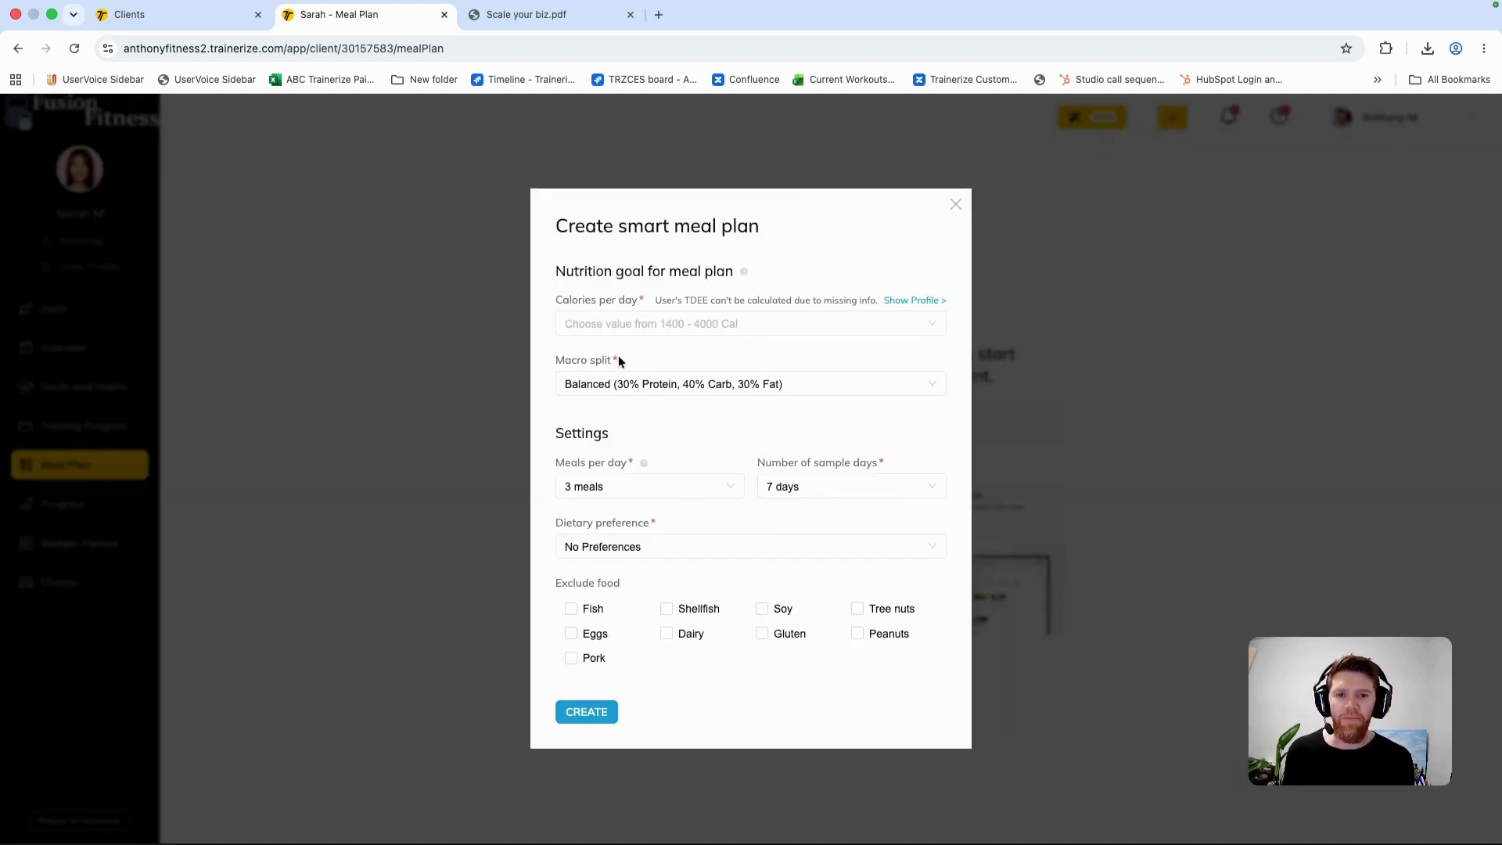
# Step: Create the smart meal plan with 1700 calories per day, no dietary preference and dairy excluded
pyautogui.click(813, 323)
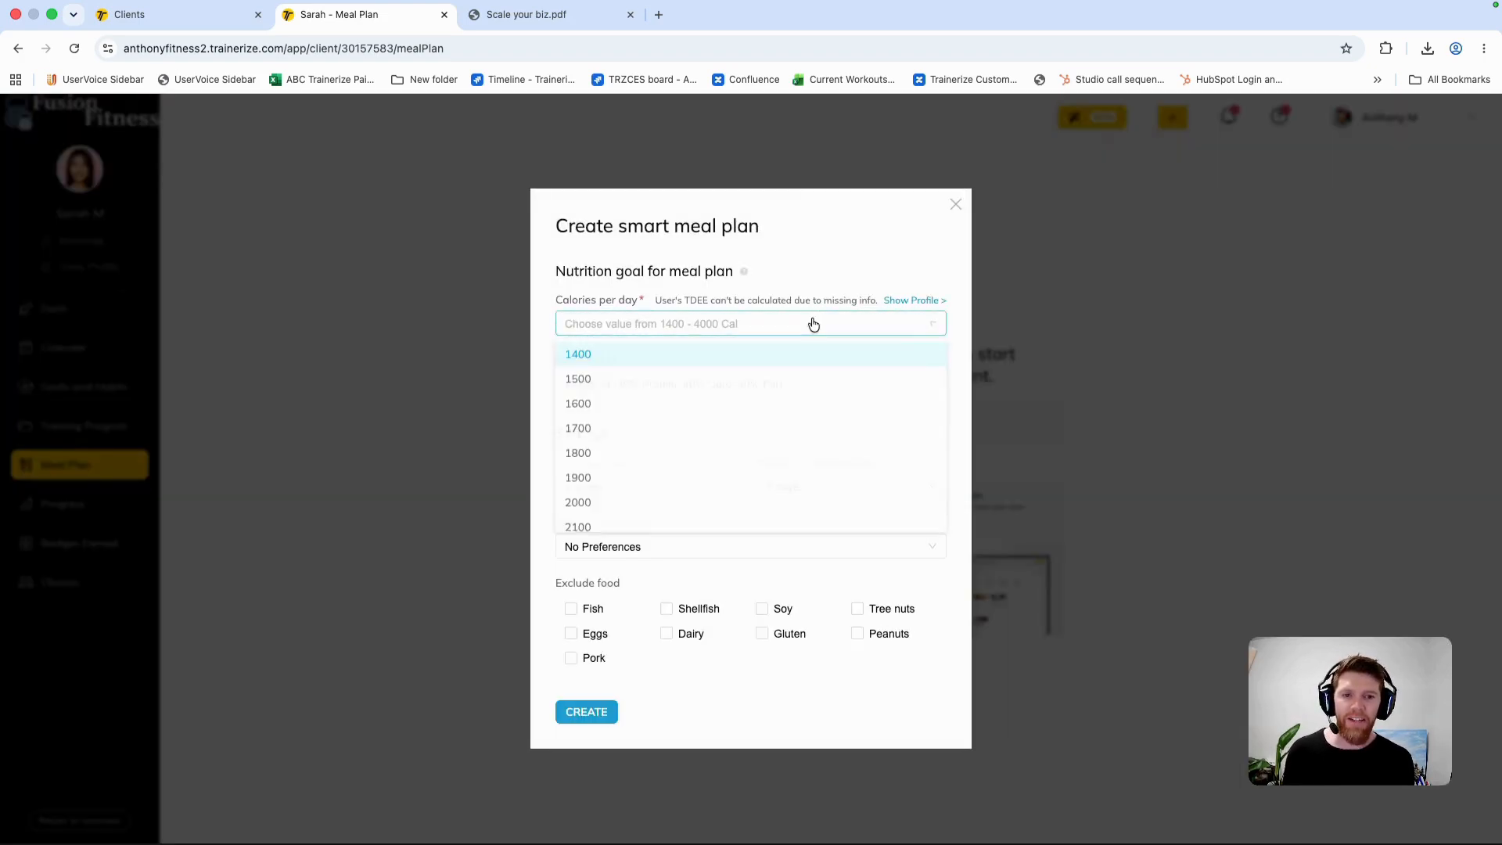
pyautogui.click(647, 429)
pyautogui.moveTo(556, 365); pyautogui.dragTo(657, 366)
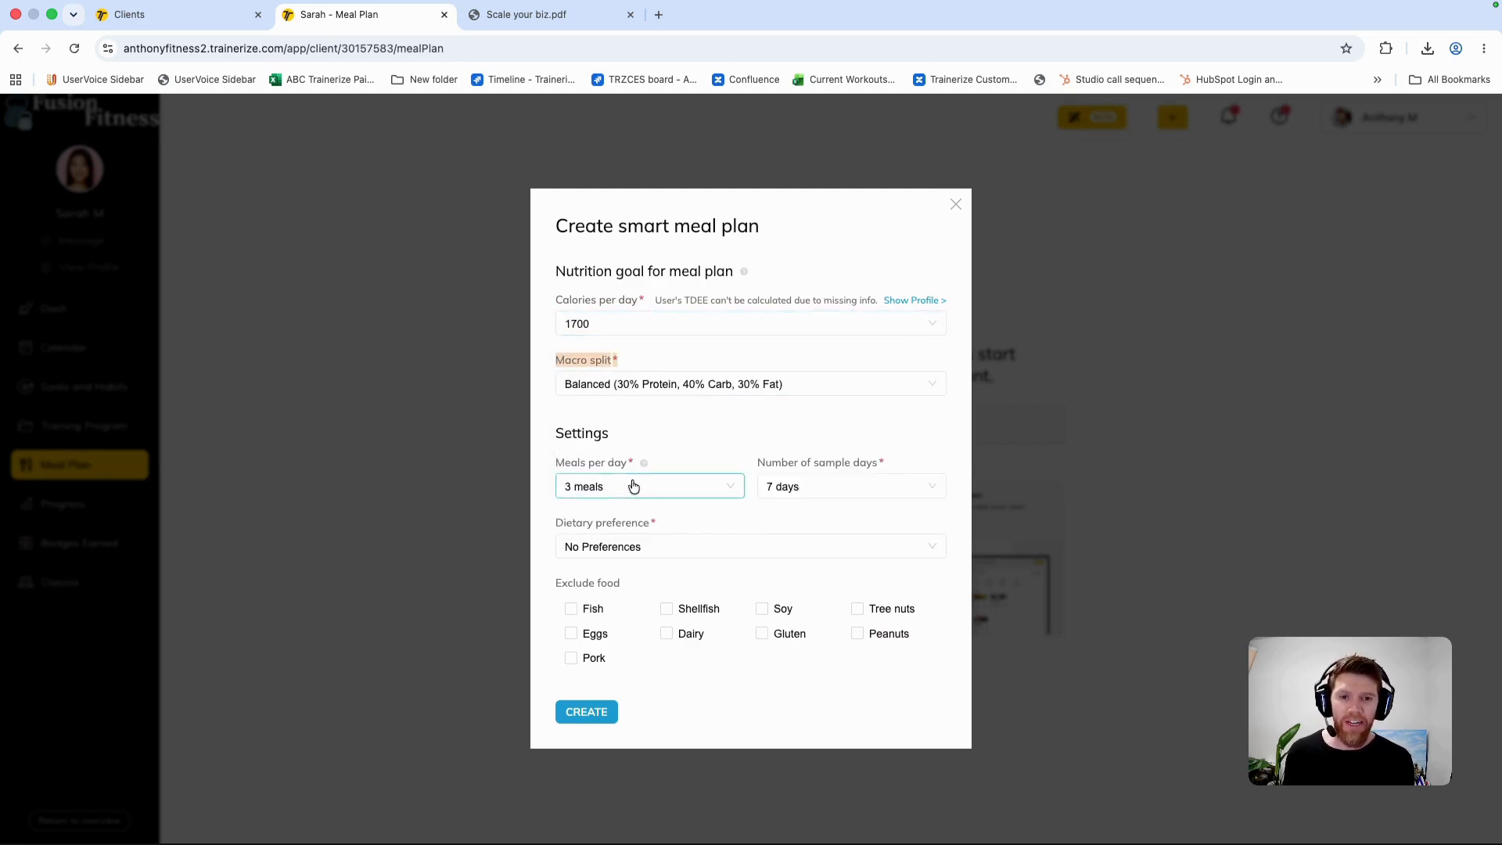
pyautogui.click(660, 546)
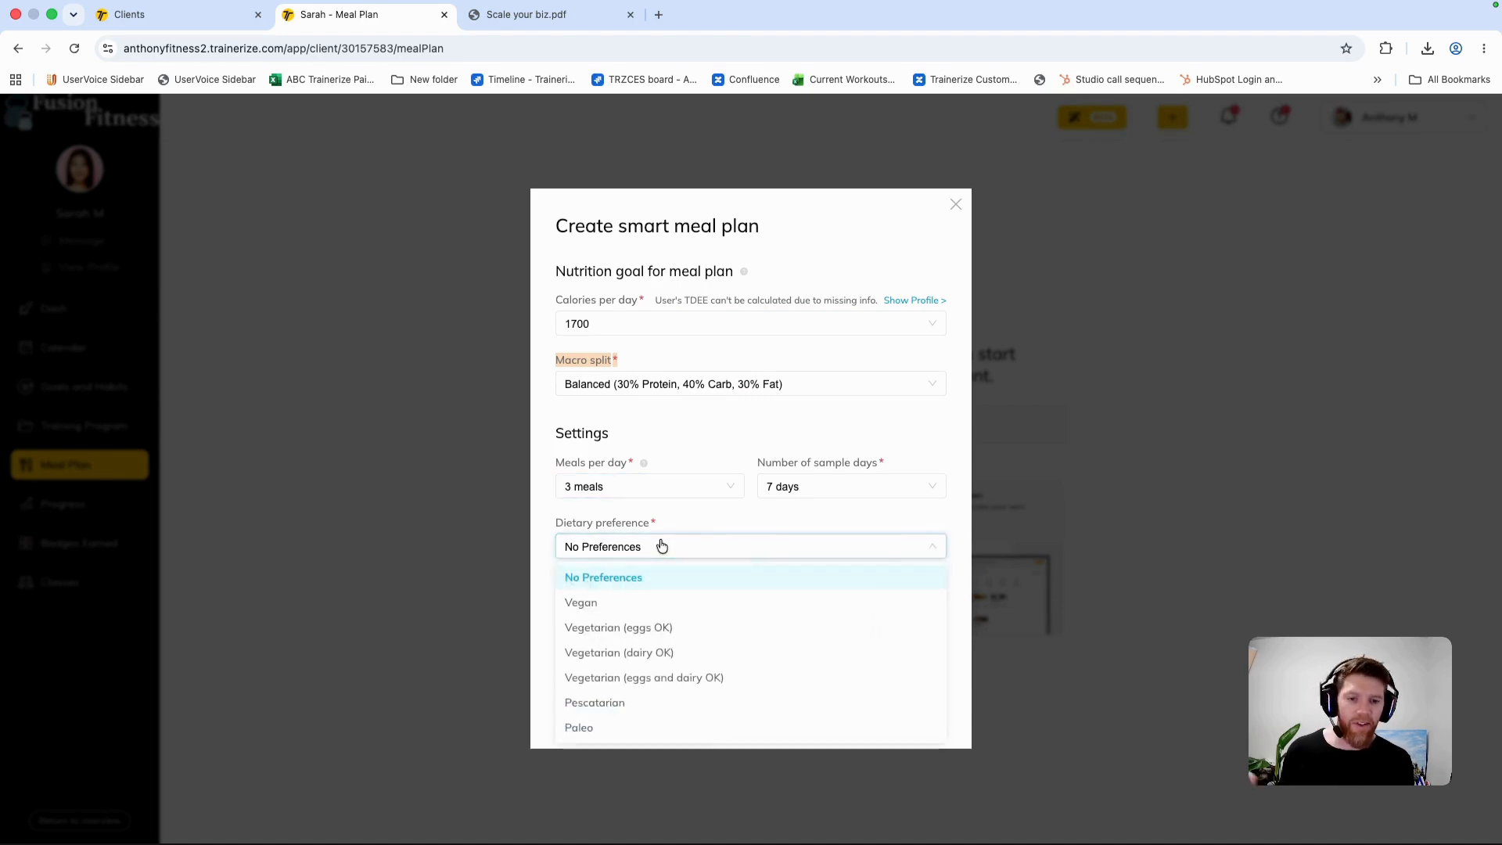
pyautogui.click(670, 521)
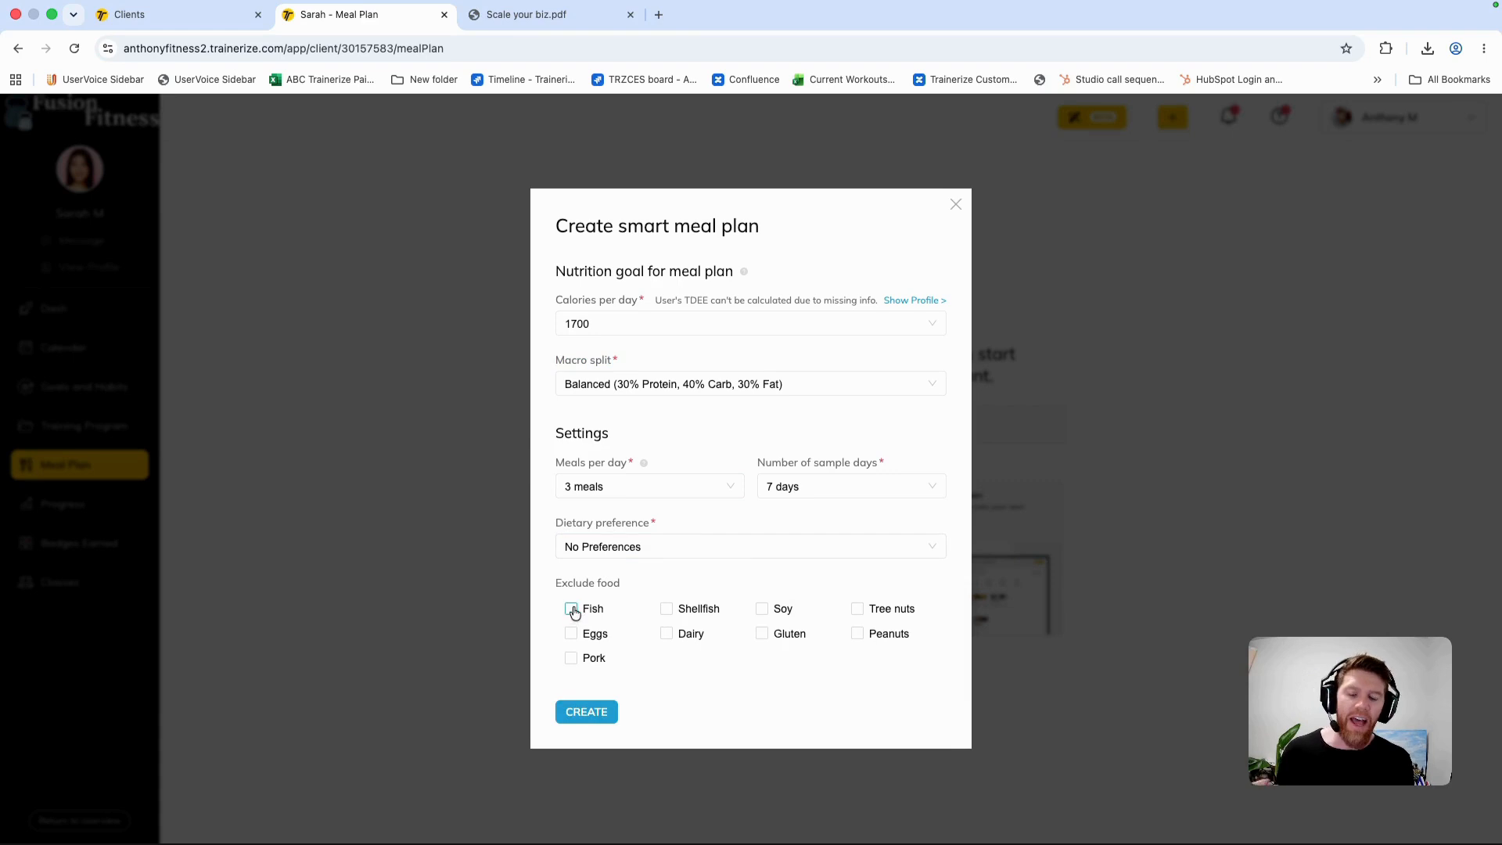
pyautogui.click(667, 635)
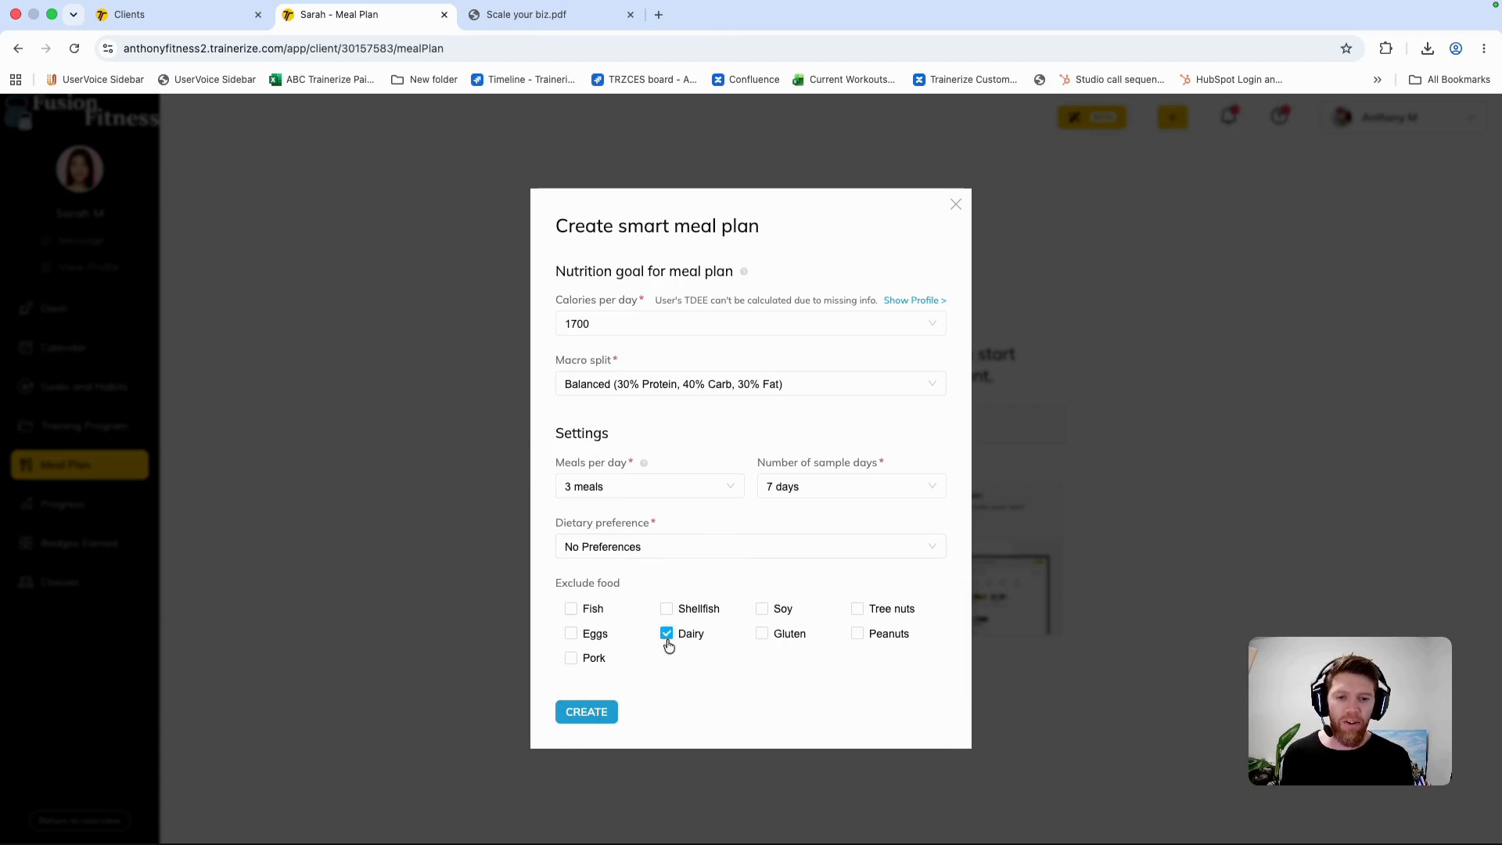
pyautogui.click(600, 715)
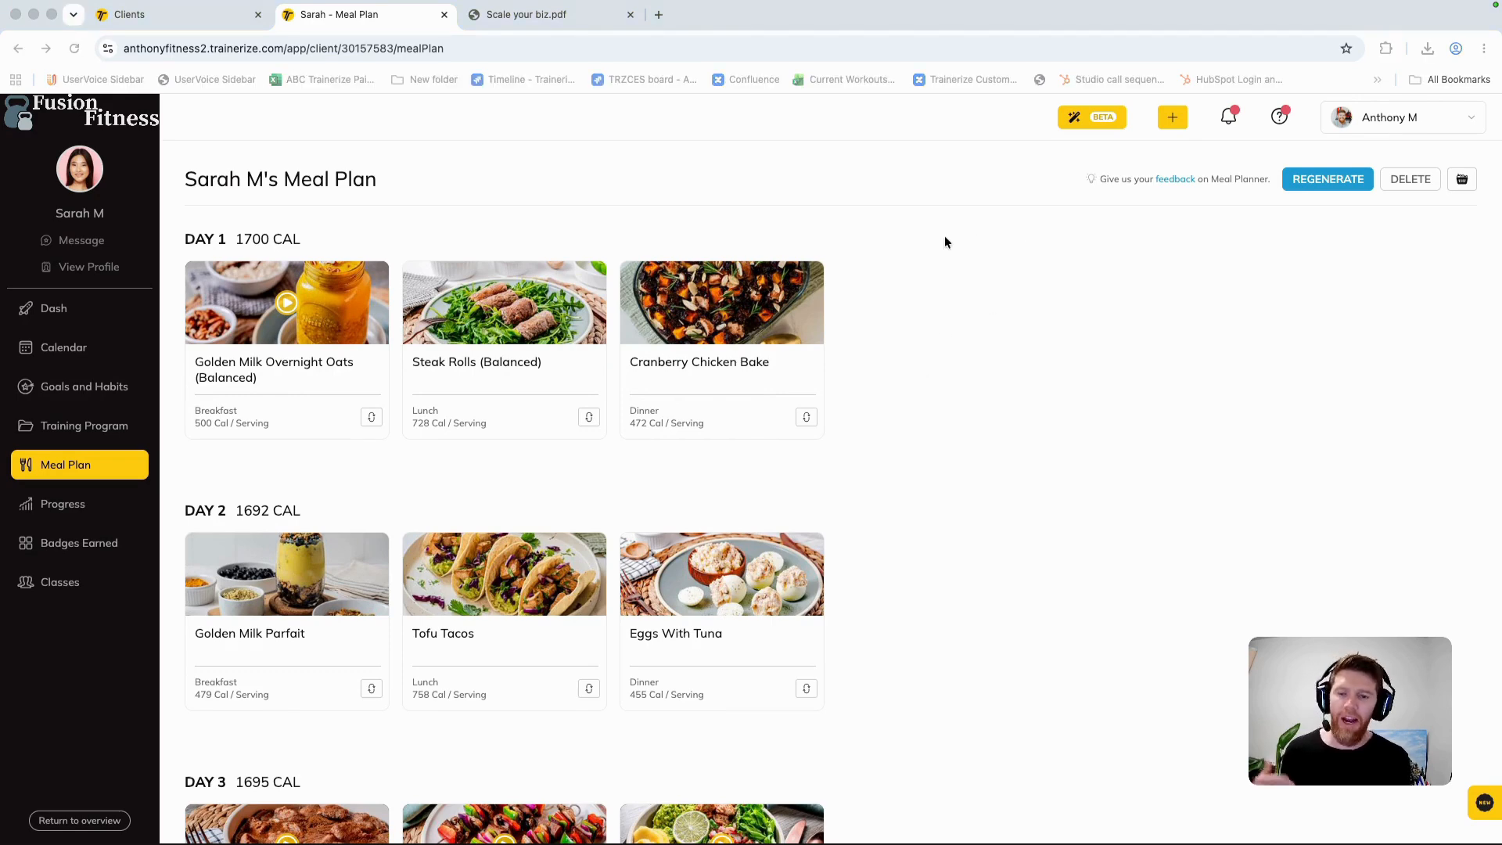
# Step: Look over the swap options for the Day 1 breakfast without swapping it, and check the client's dashboard
pyautogui.click(371, 418)
pyautogui.click(370, 417)
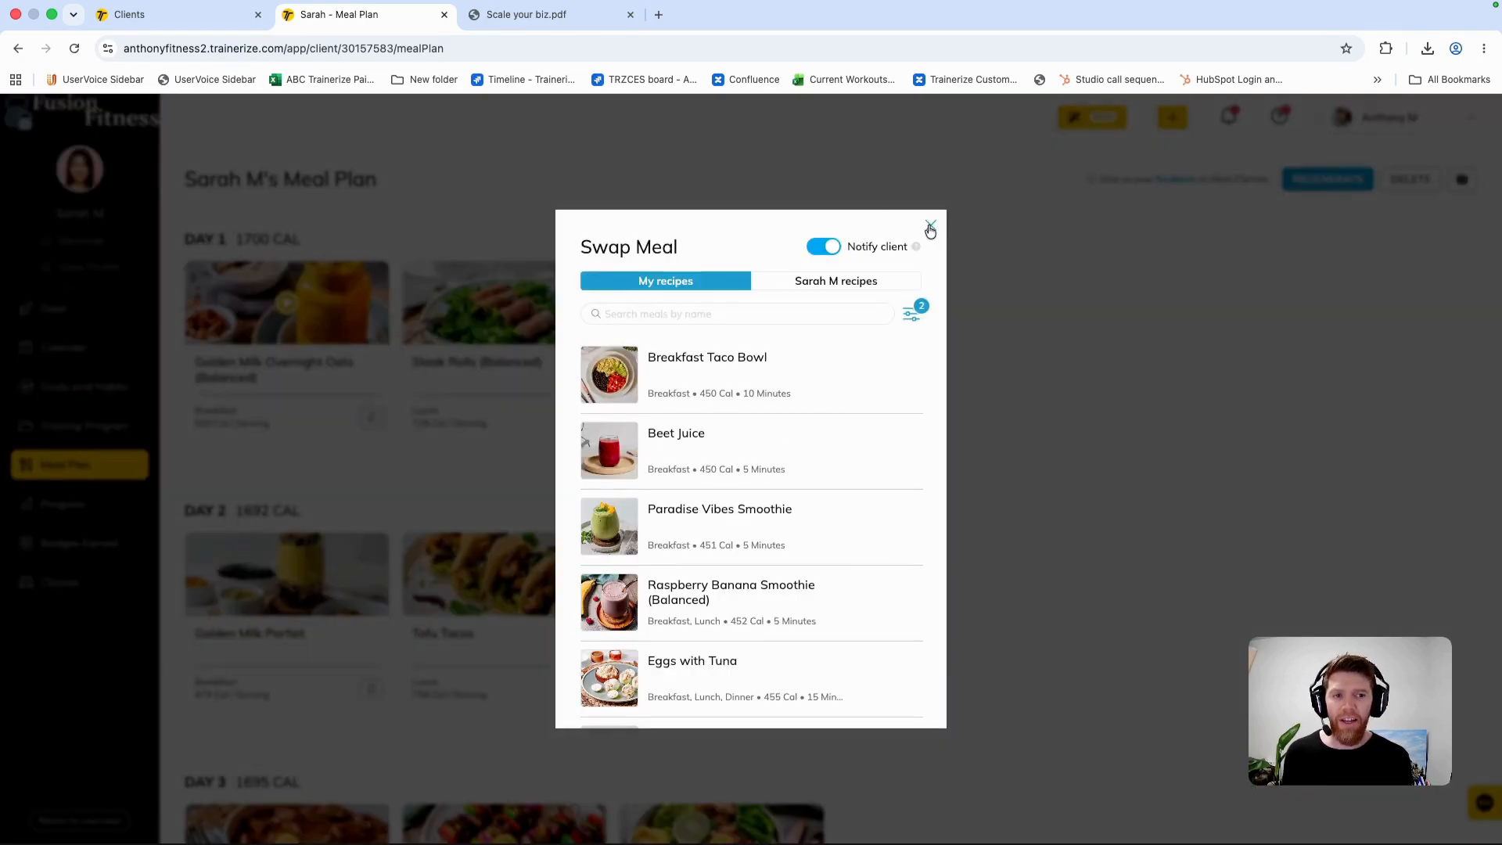
pyautogui.click(930, 225)
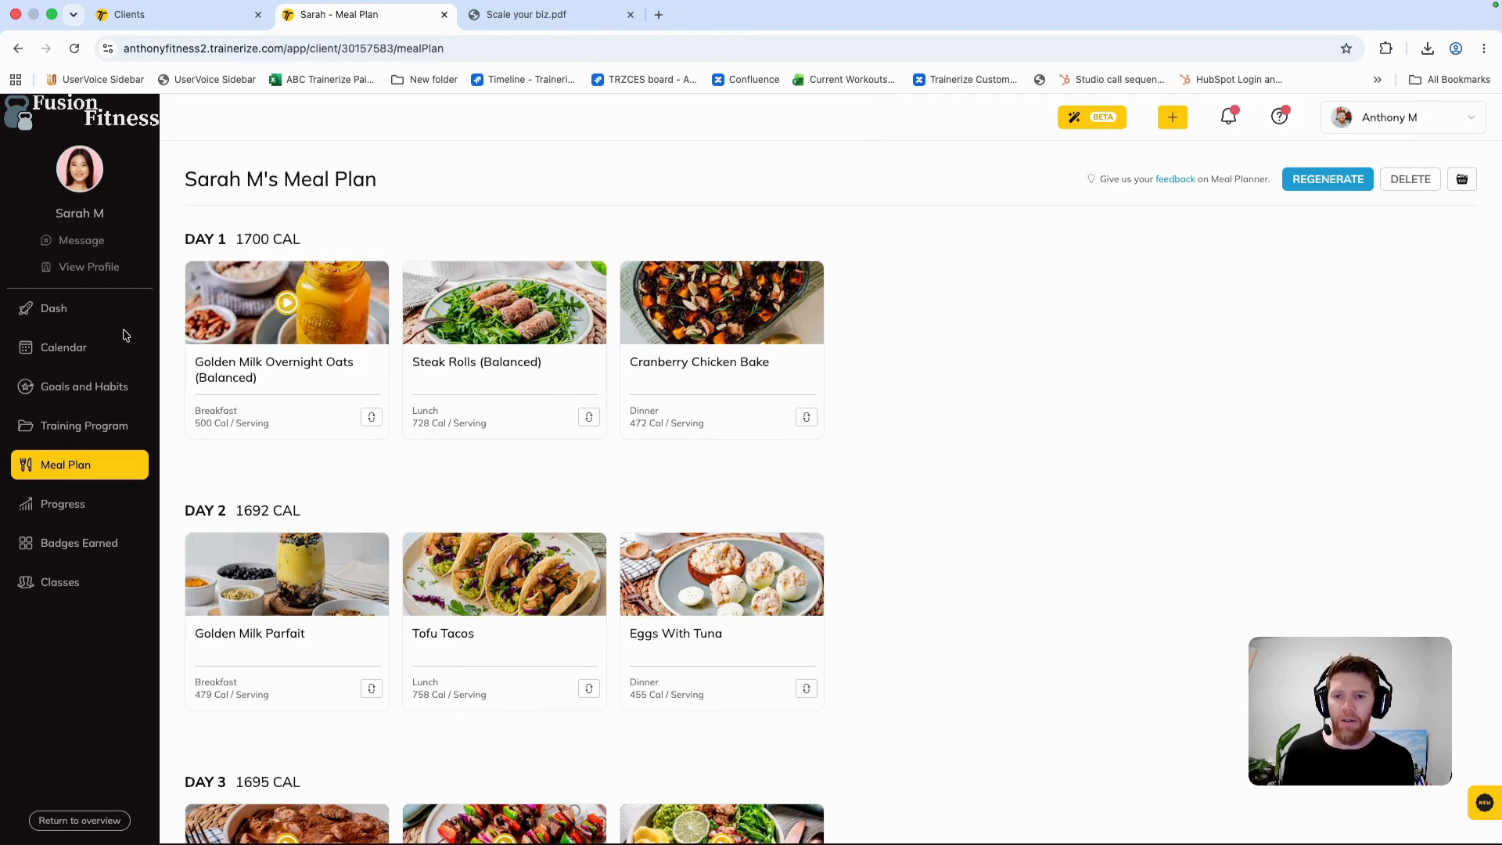
pyautogui.click(85, 316)
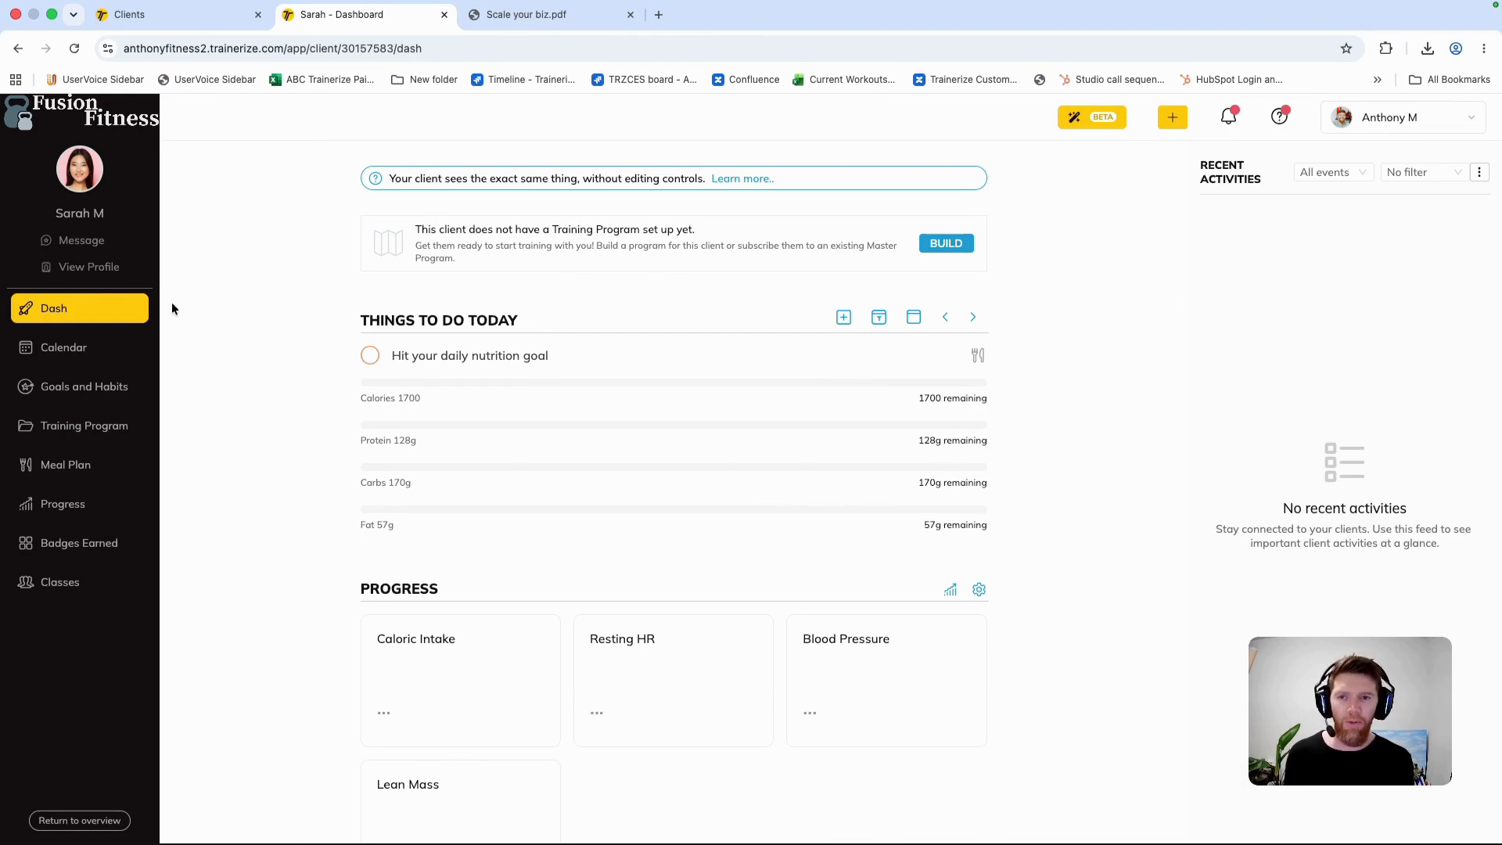
# Step: Start a new habit for the client and choose Digital detox before bed from the Sleep habits
pyautogui.click(85, 387)
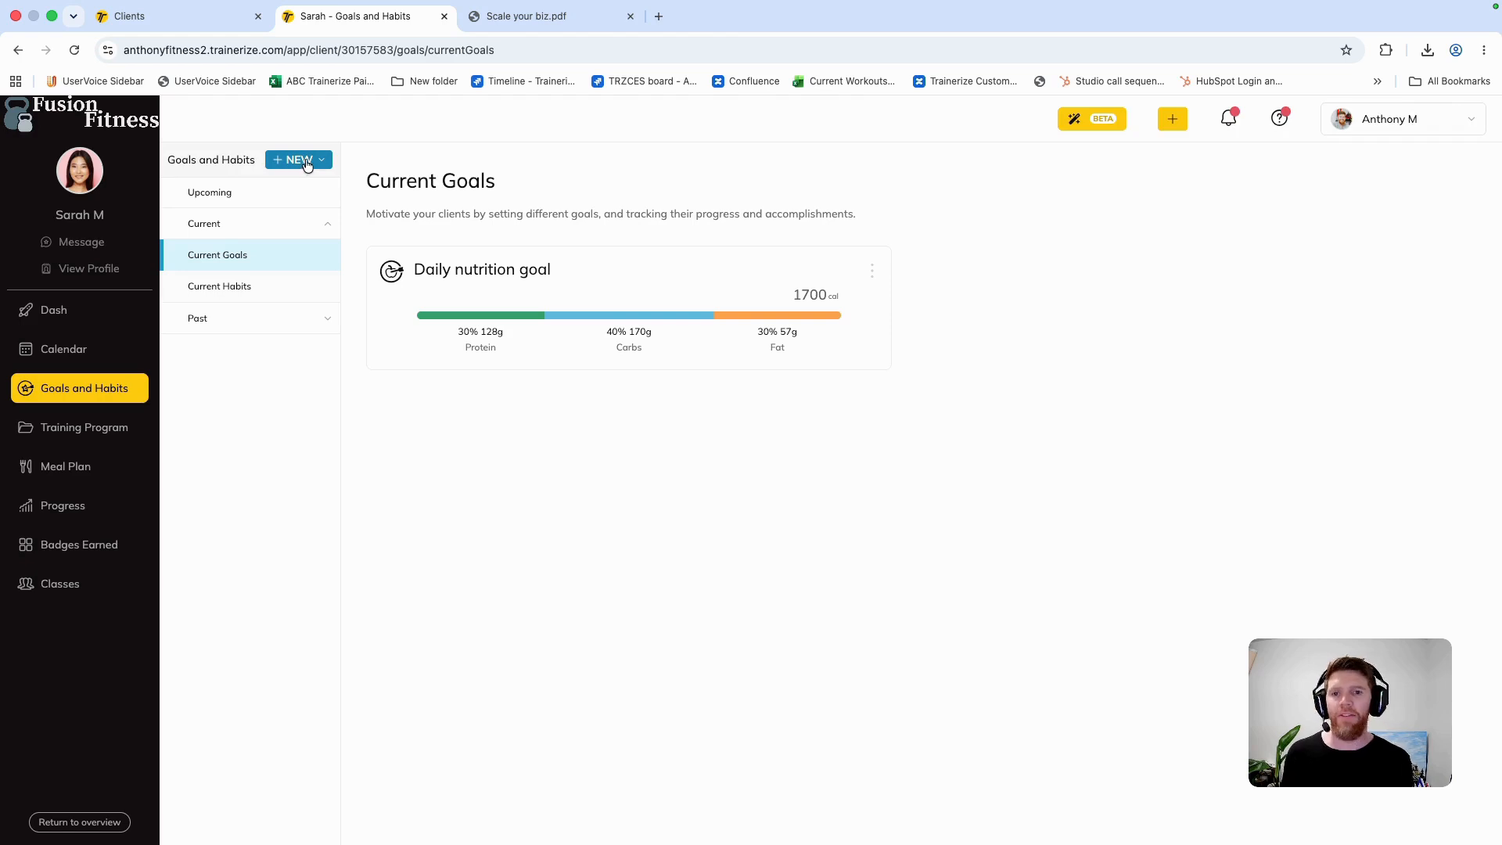
pyautogui.click(308, 161)
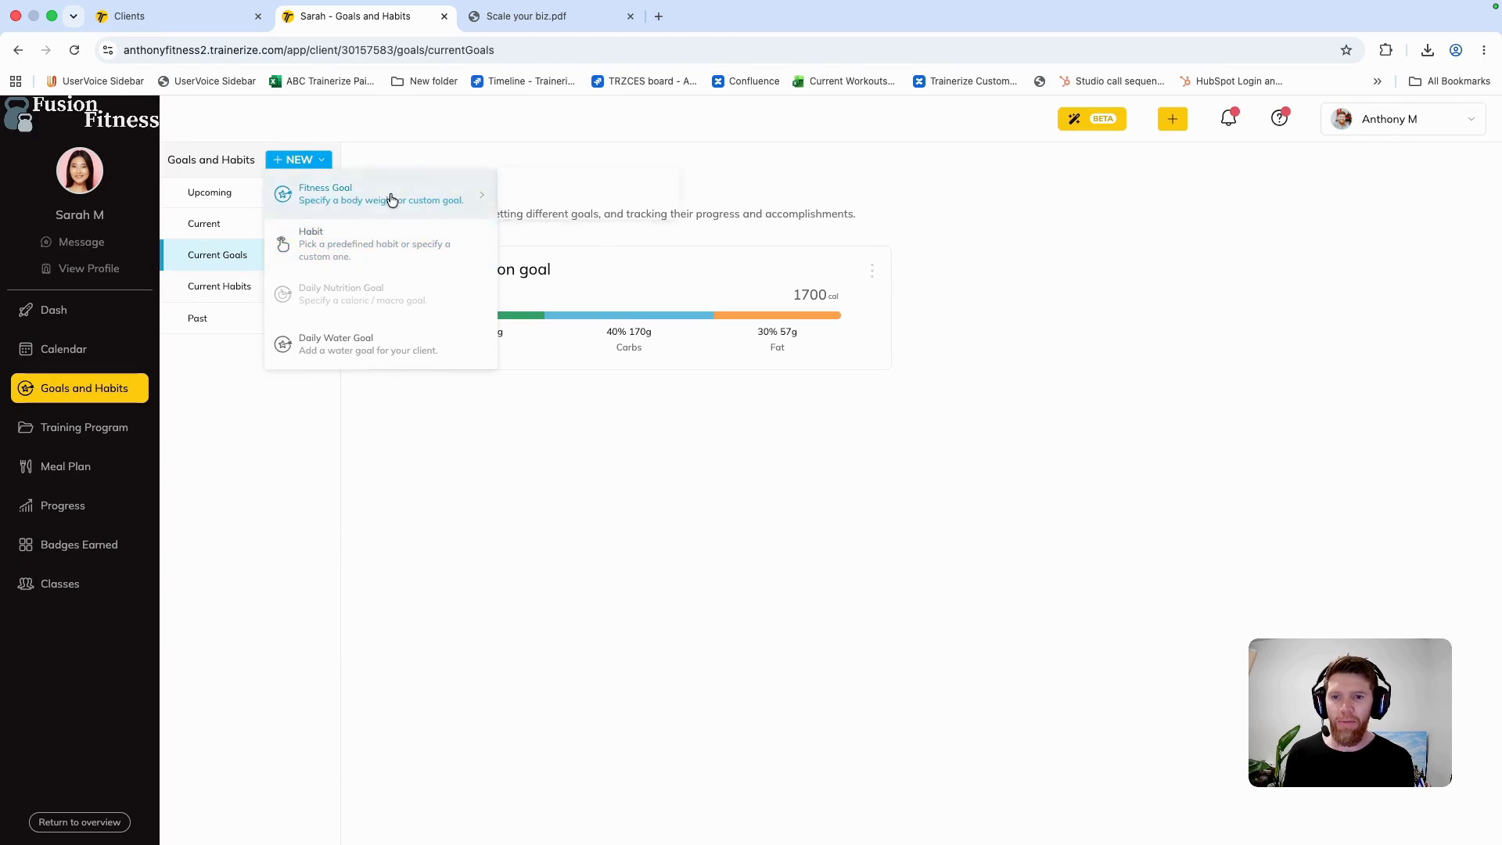
pyautogui.click(380, 244)
pyautogui.click(569, 323)
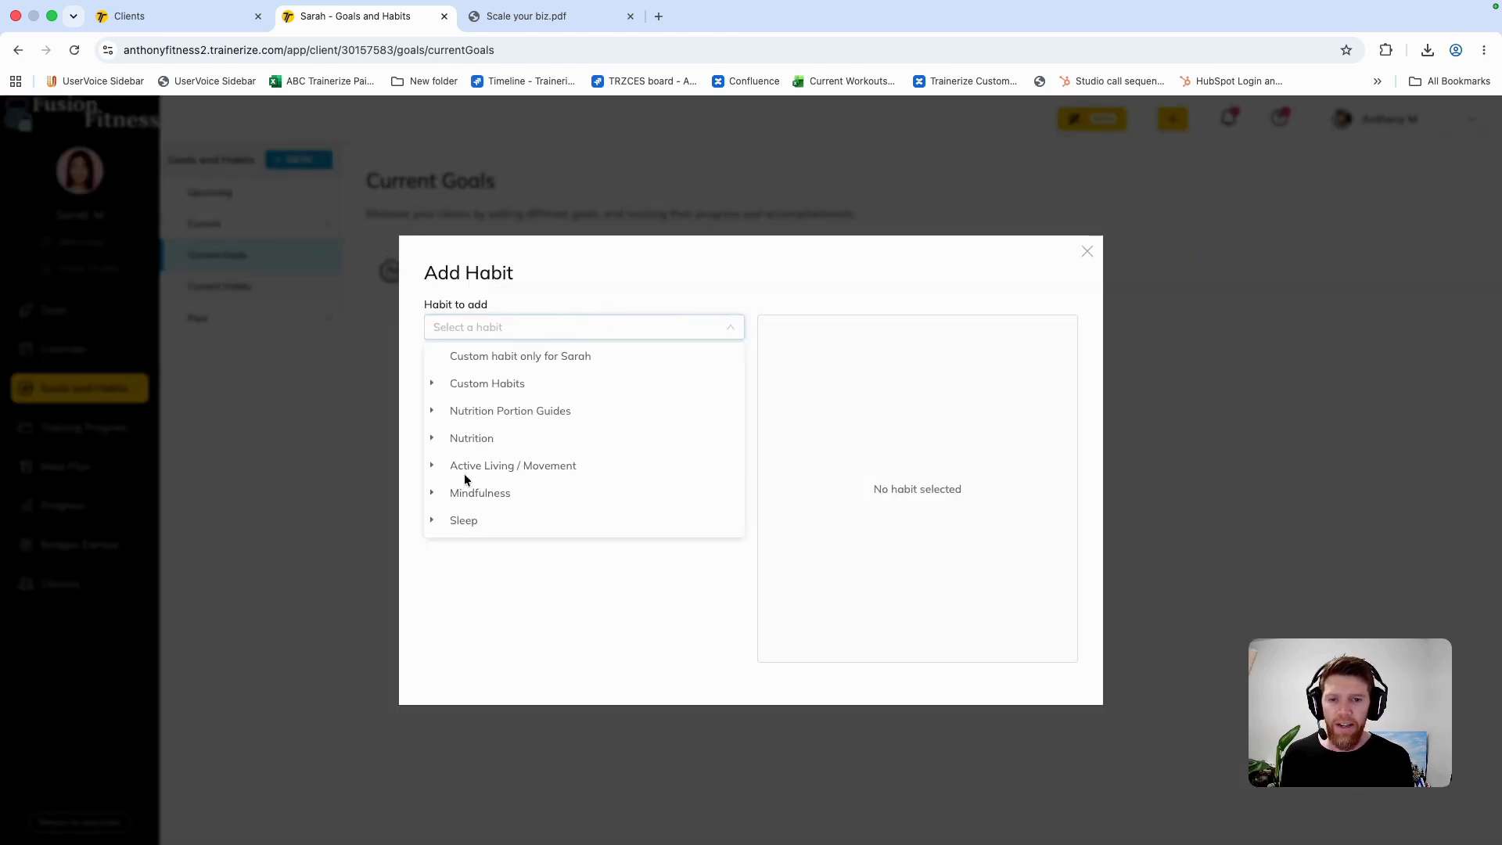
pyautogui.click(470, 519)
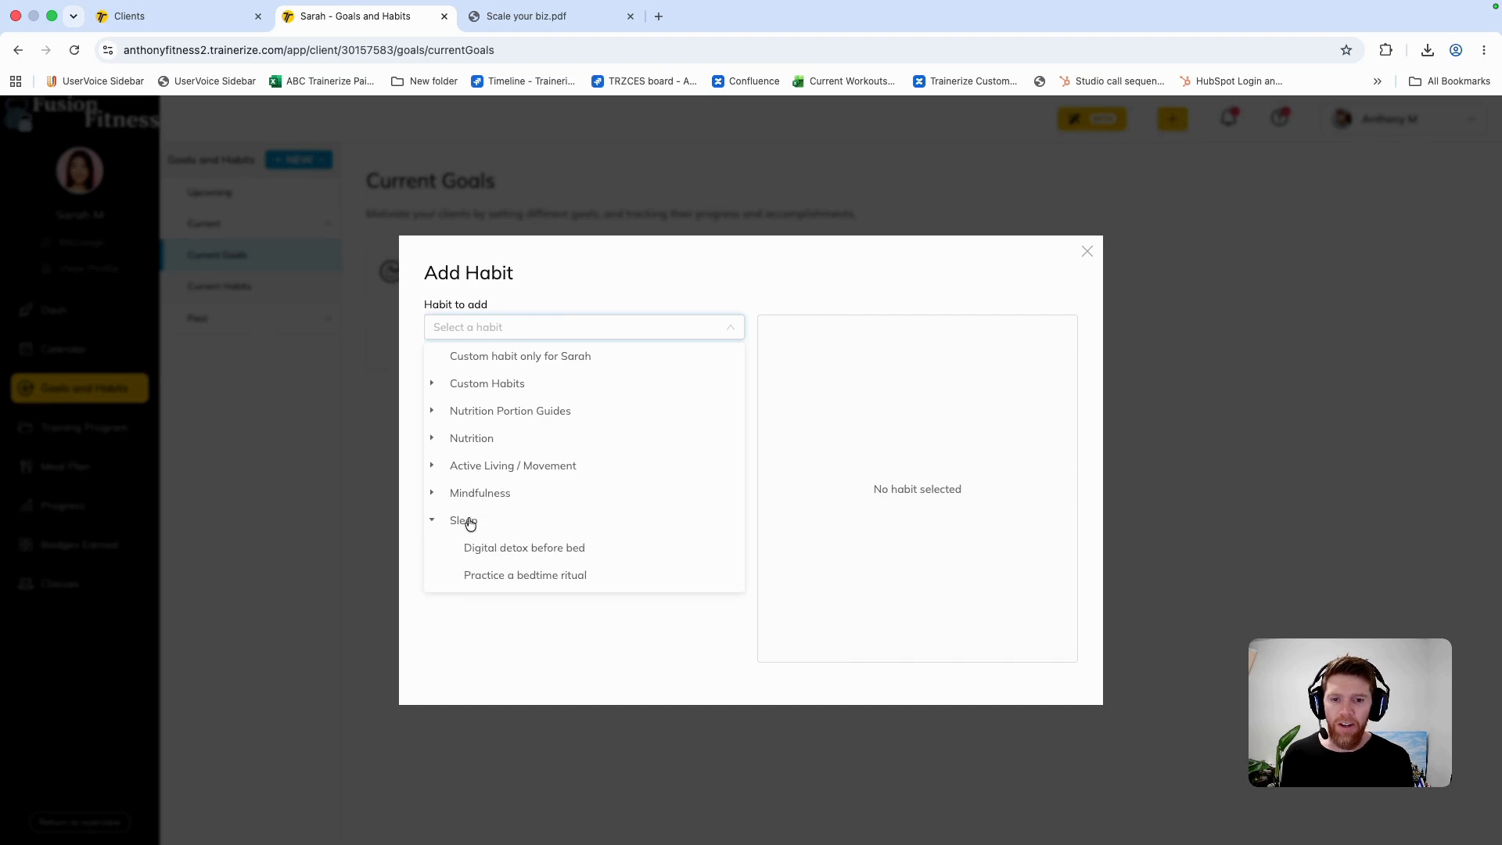
pyautogui.click(551, 541)
# Step: Schedule the Digital detox before bed habit for 12 weeks on weekdays only and add it to the client
pyautogui.click(659, 395)
pyautogui.scroll(-3, 662, 560)
pyautogui.click(662, 557)
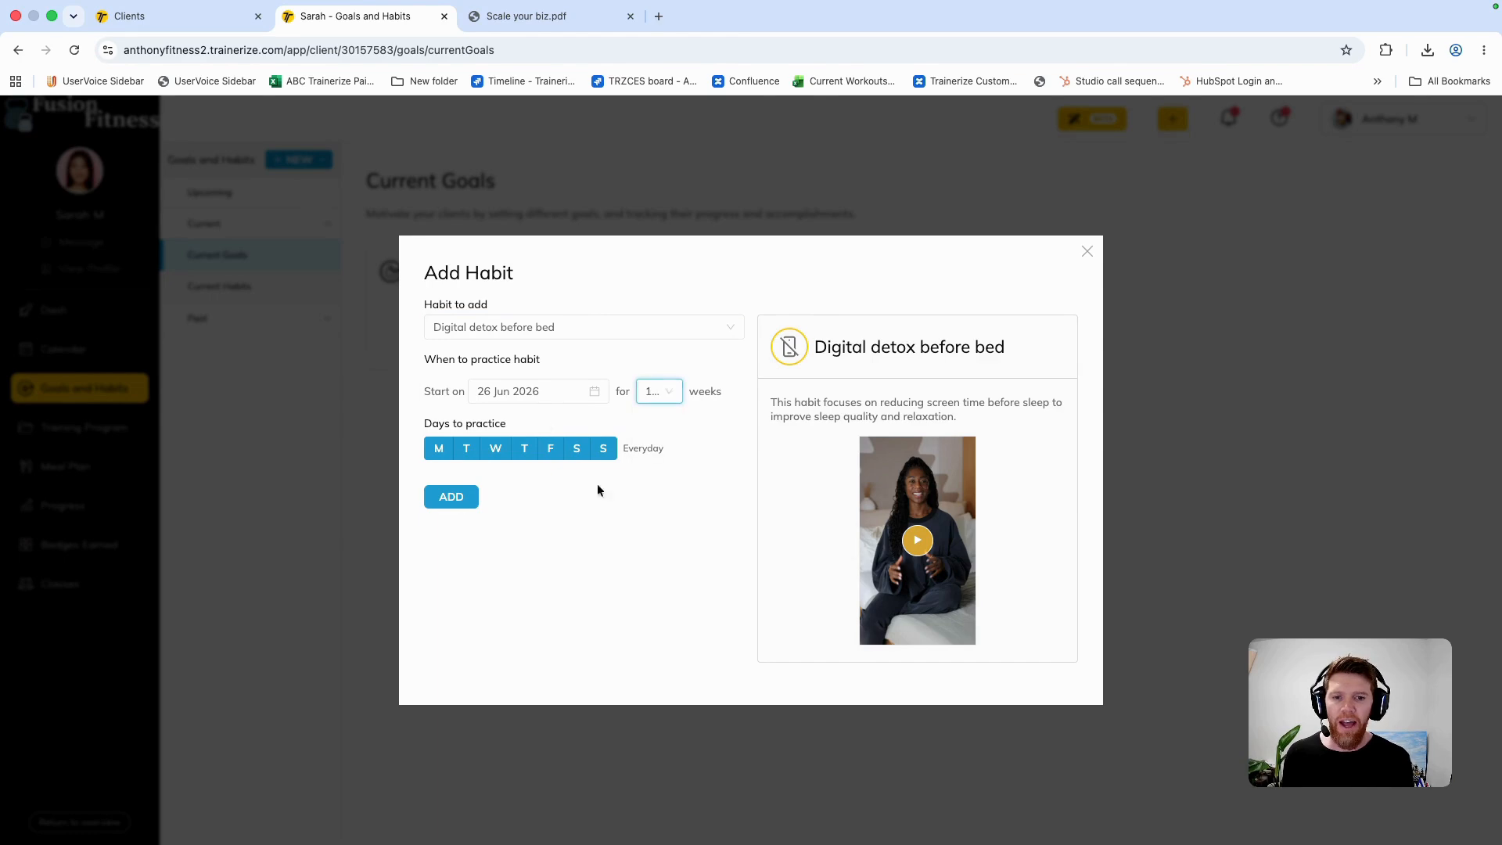
pyautogui.click(576, 448)
pyautogui.click(603, 448)
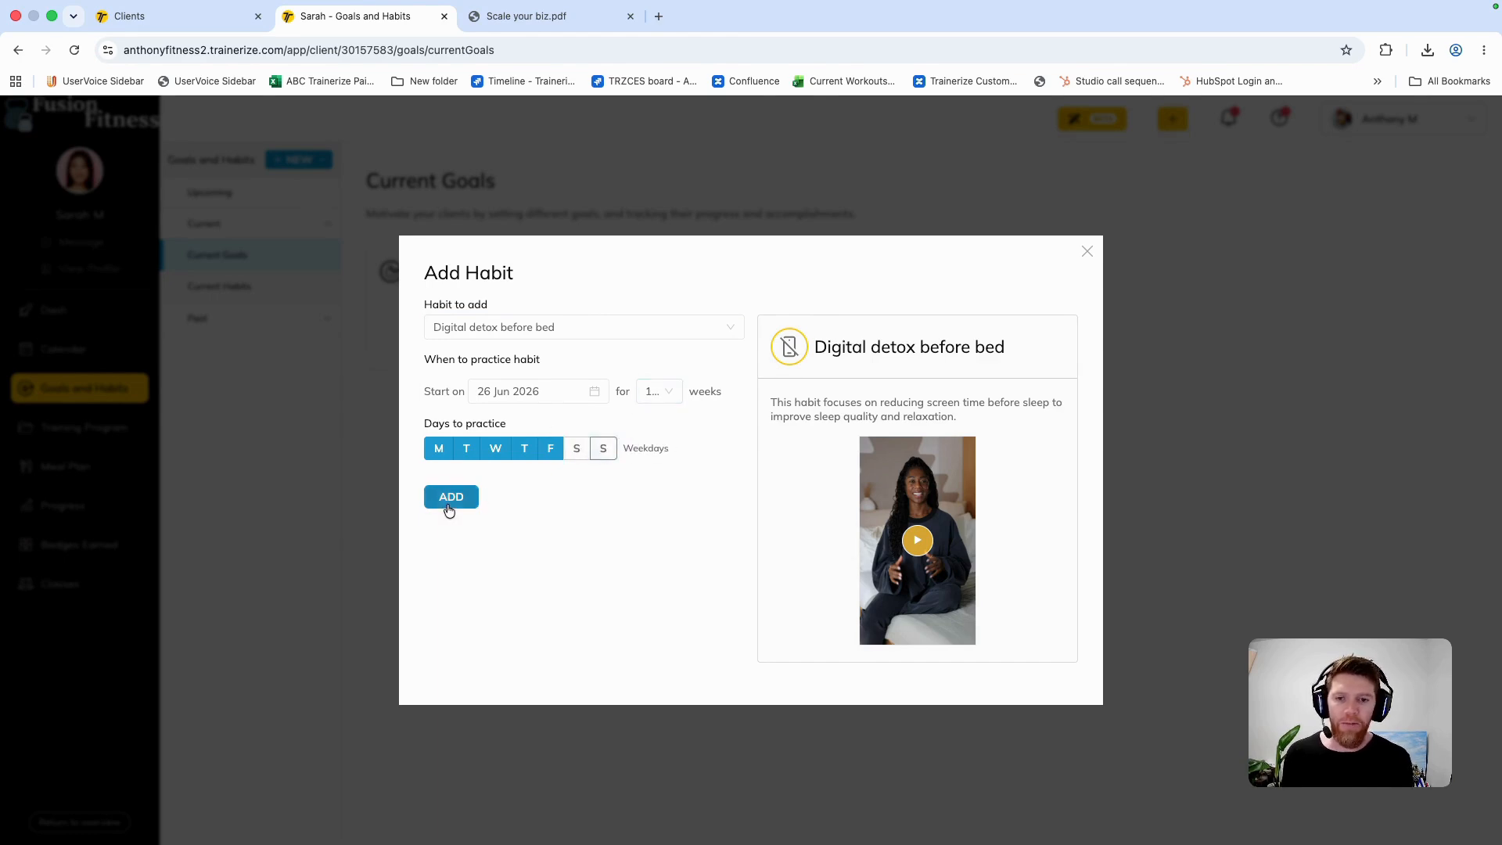
pyautogui.click(452, 498)
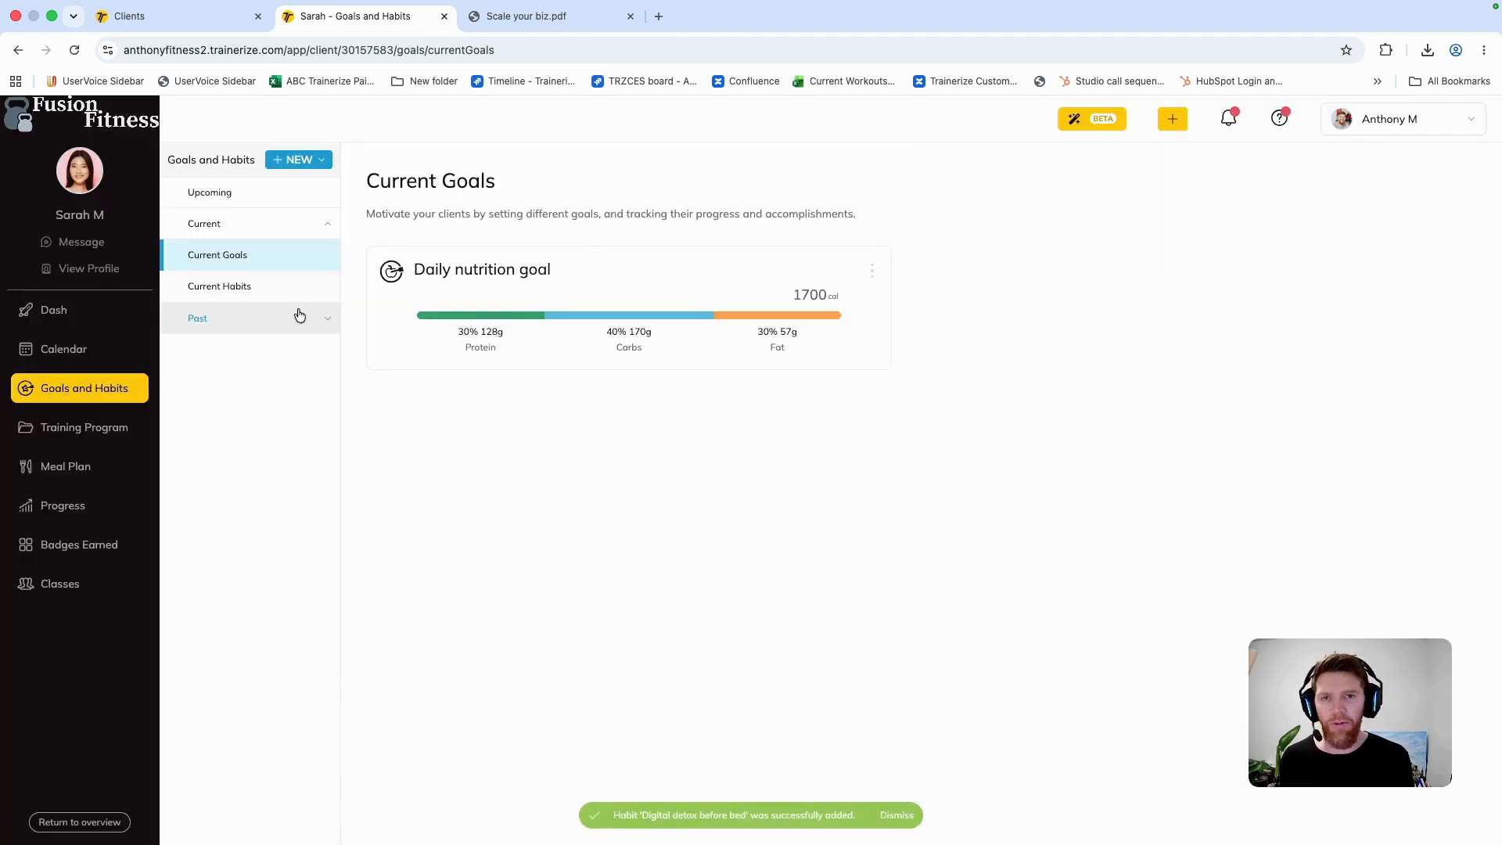
# Step: Review the My weekly blueprint slide in the Scale your biz PDF and return to the client's dashboard
pyautogui.click(77, 311)
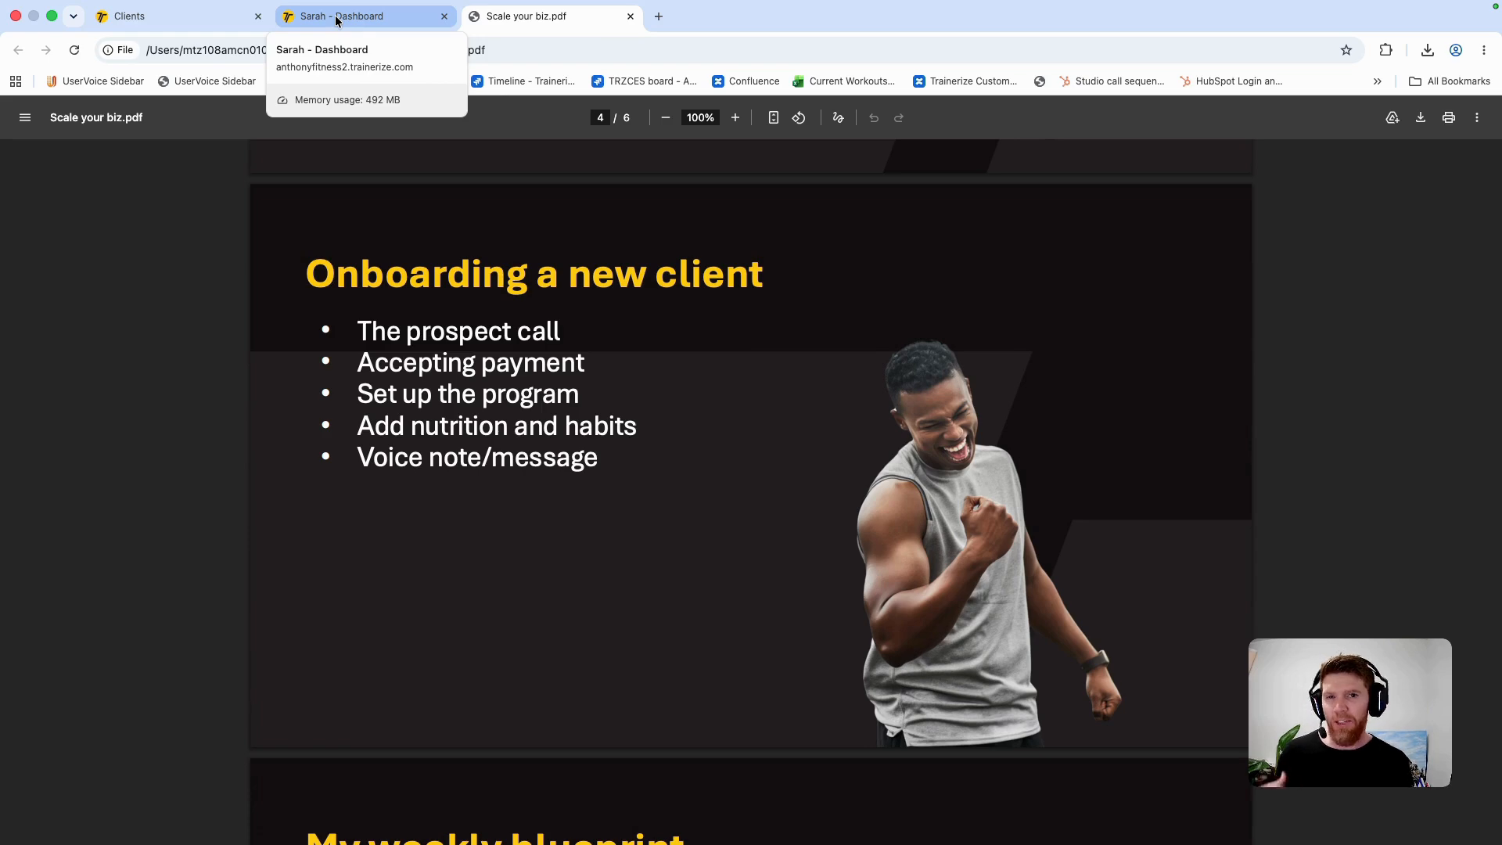
pyautogui.scroll(-5, 389, 247)
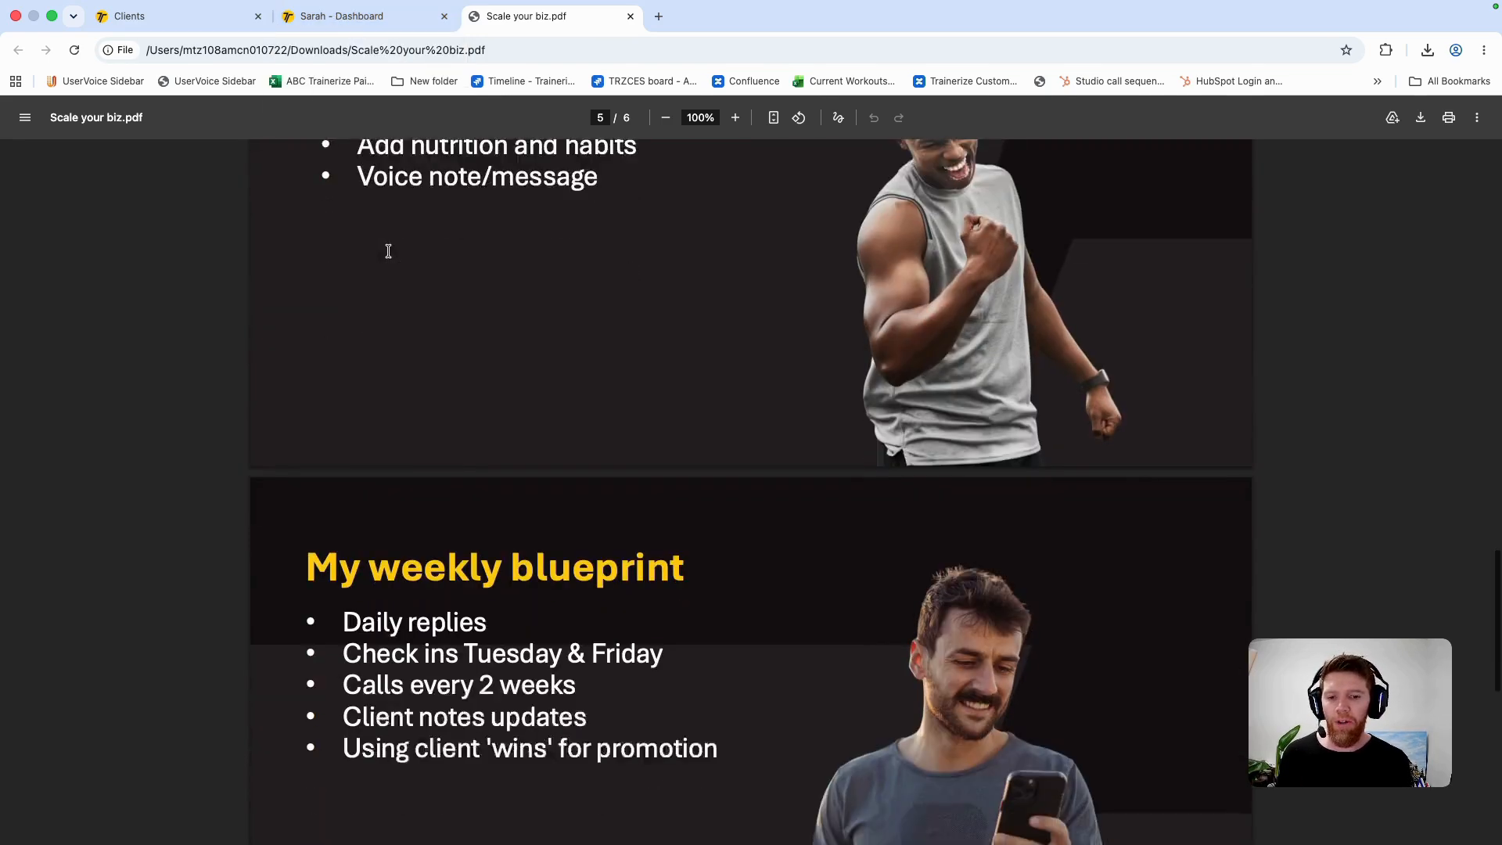
pyautogui.scroll(-2, 388, 250)
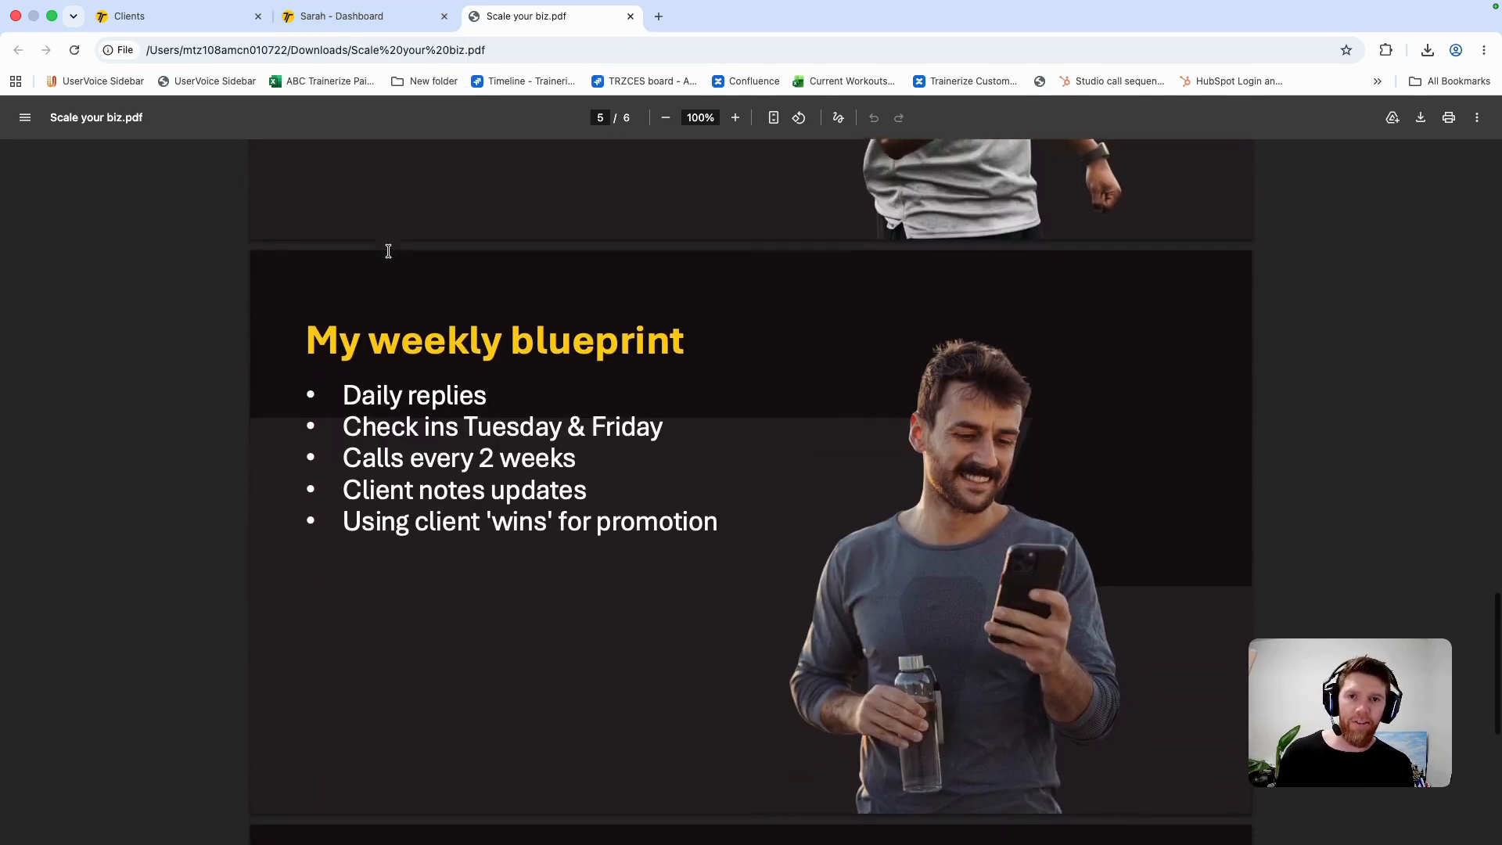
pyautogui.click(360, 19)
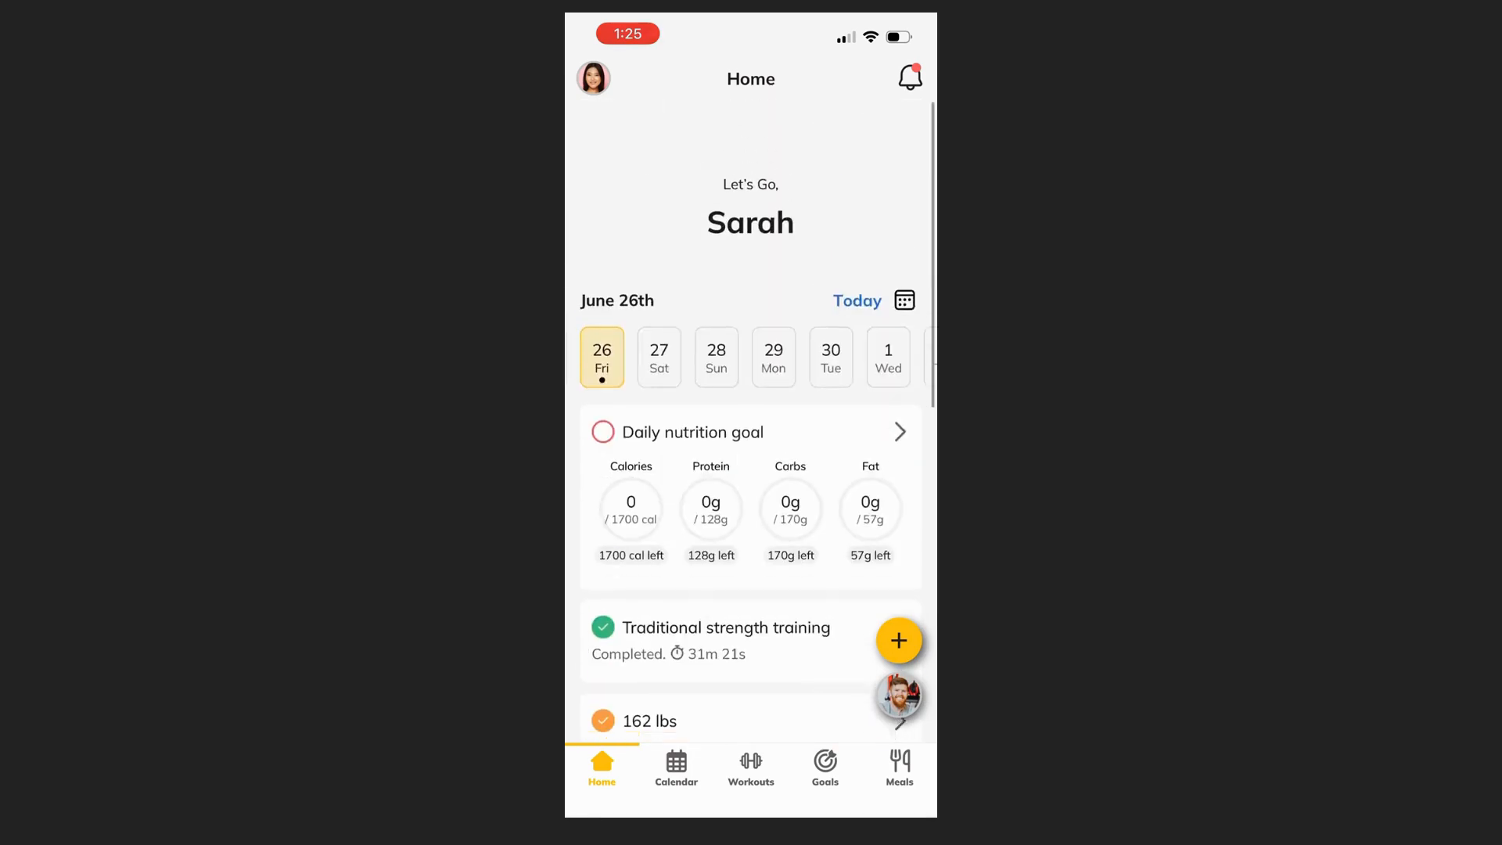
# Step: Review the client's home page and upcoming calendar items in the mobile app
pyautogui.scroll(-6, 751, 427)
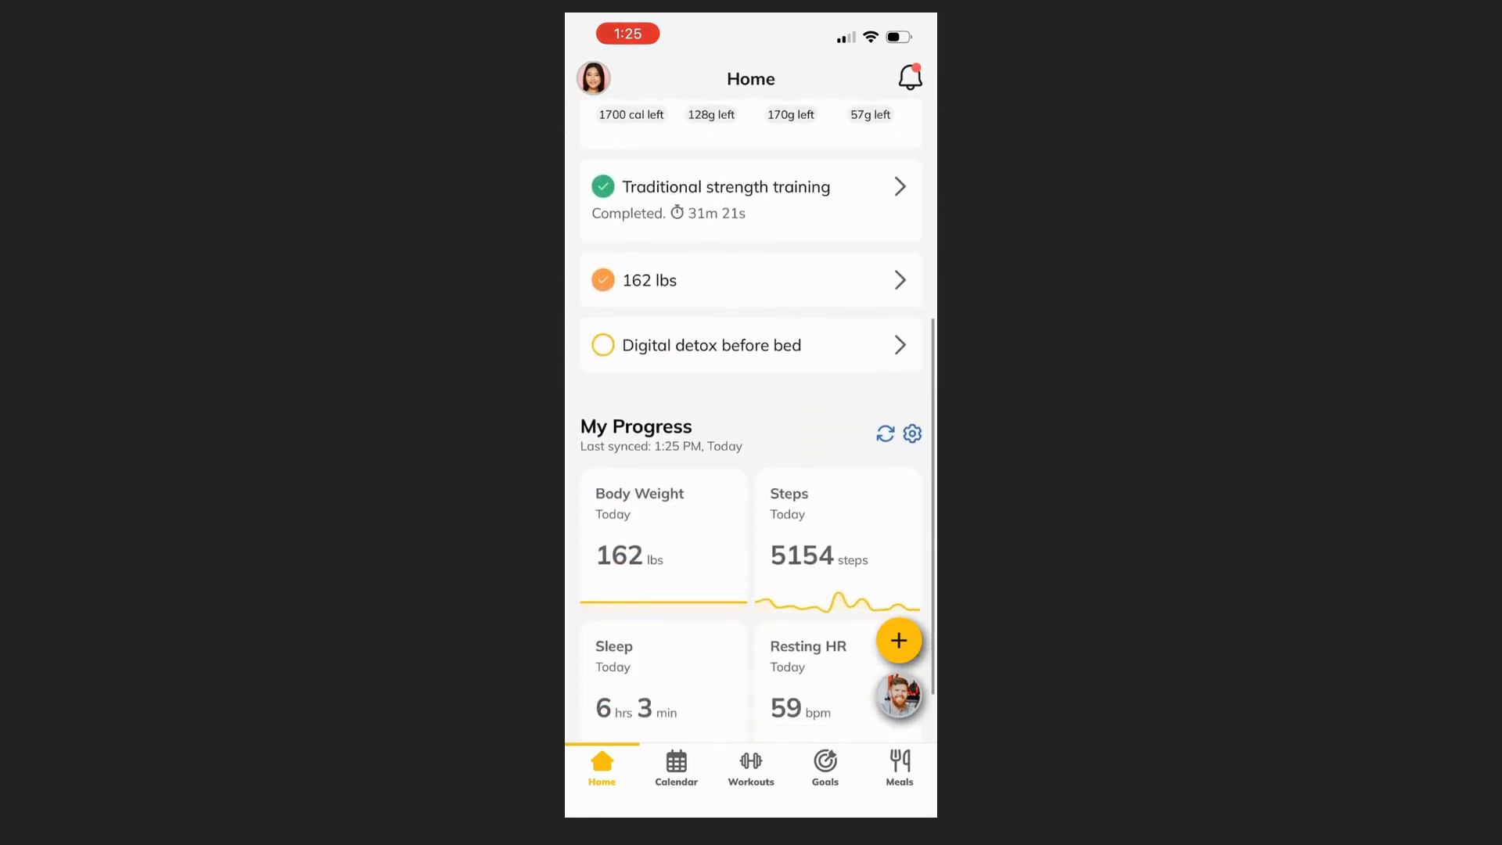
pyautogui.scroll(5, 751, 427)
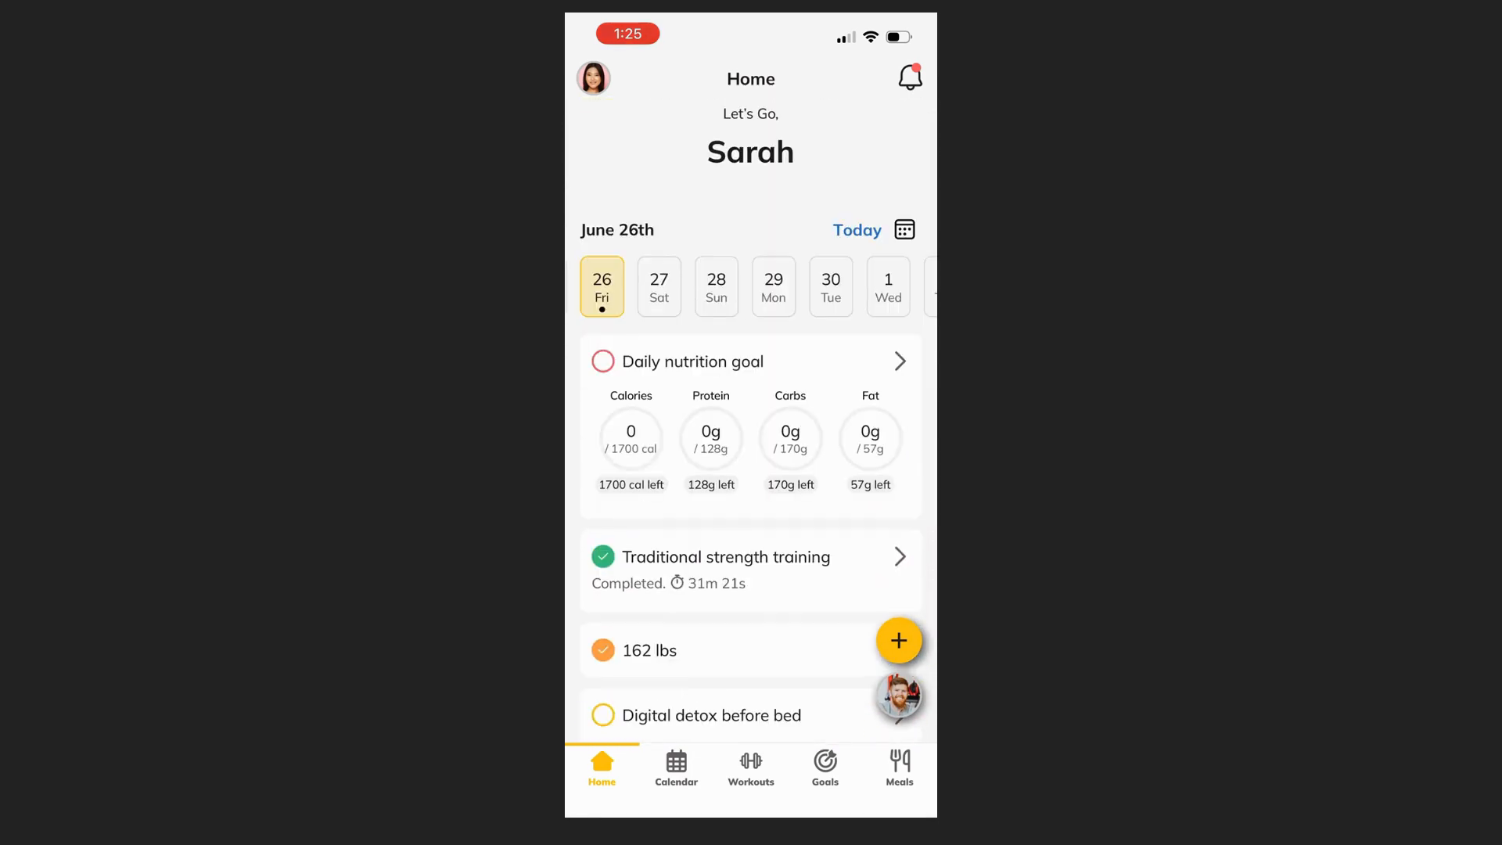
pyautogui.click(676, 767)
pyautogui.scroll(2, 751, 427)
pyautogui.scroll(-9, 751, 428)
pyautogui.scroll(-2, 751, 427)
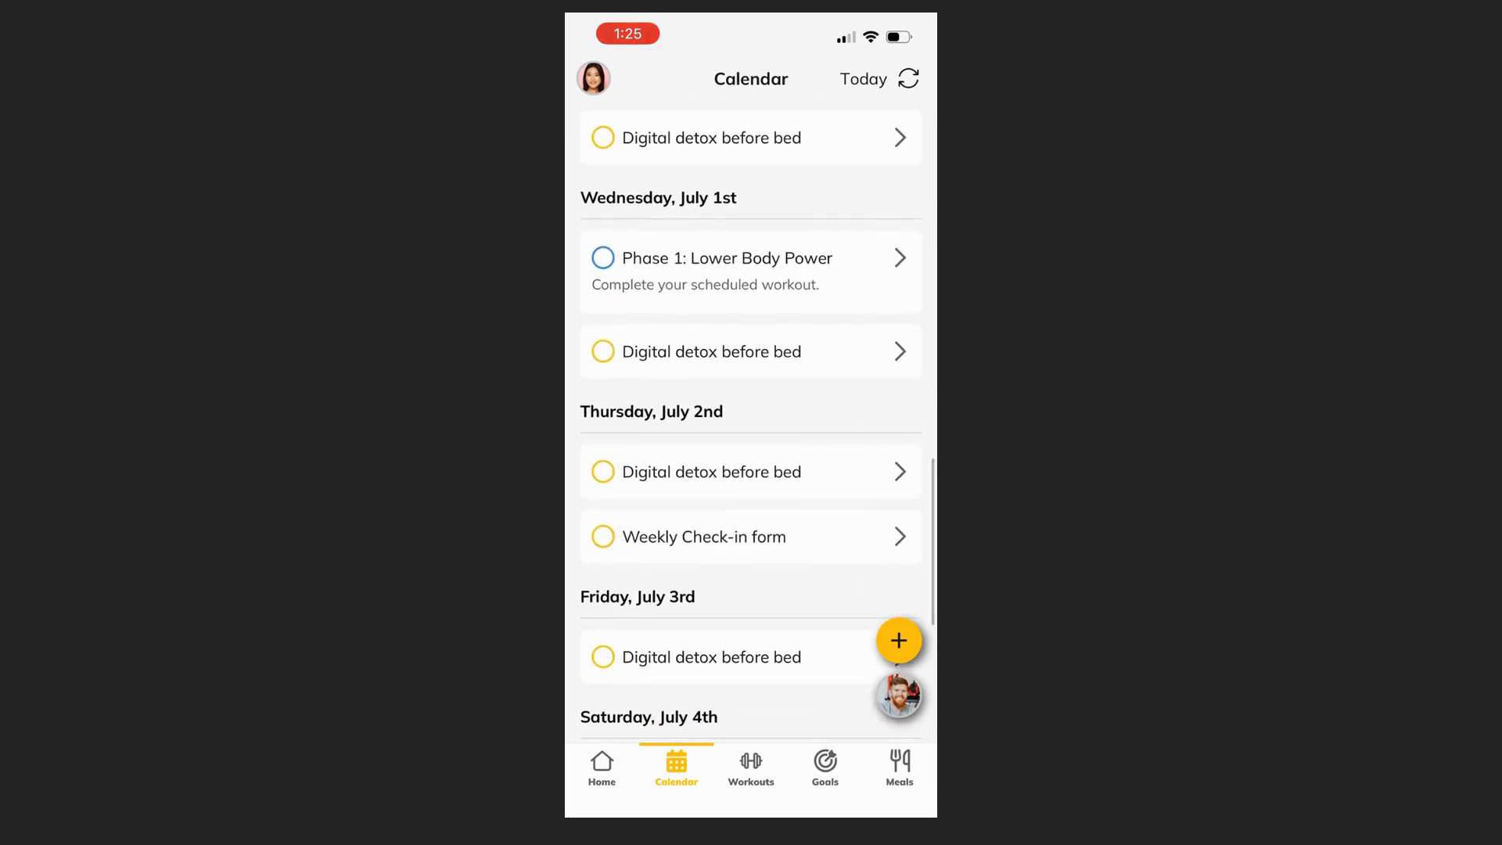
# Step: Review the client's training program, current goals and habits, and meals in the mobile app
pyautogui.click(751, 767)
pyautogui.click(842, 198)
pyautogui.scroll(2, 751, 427)
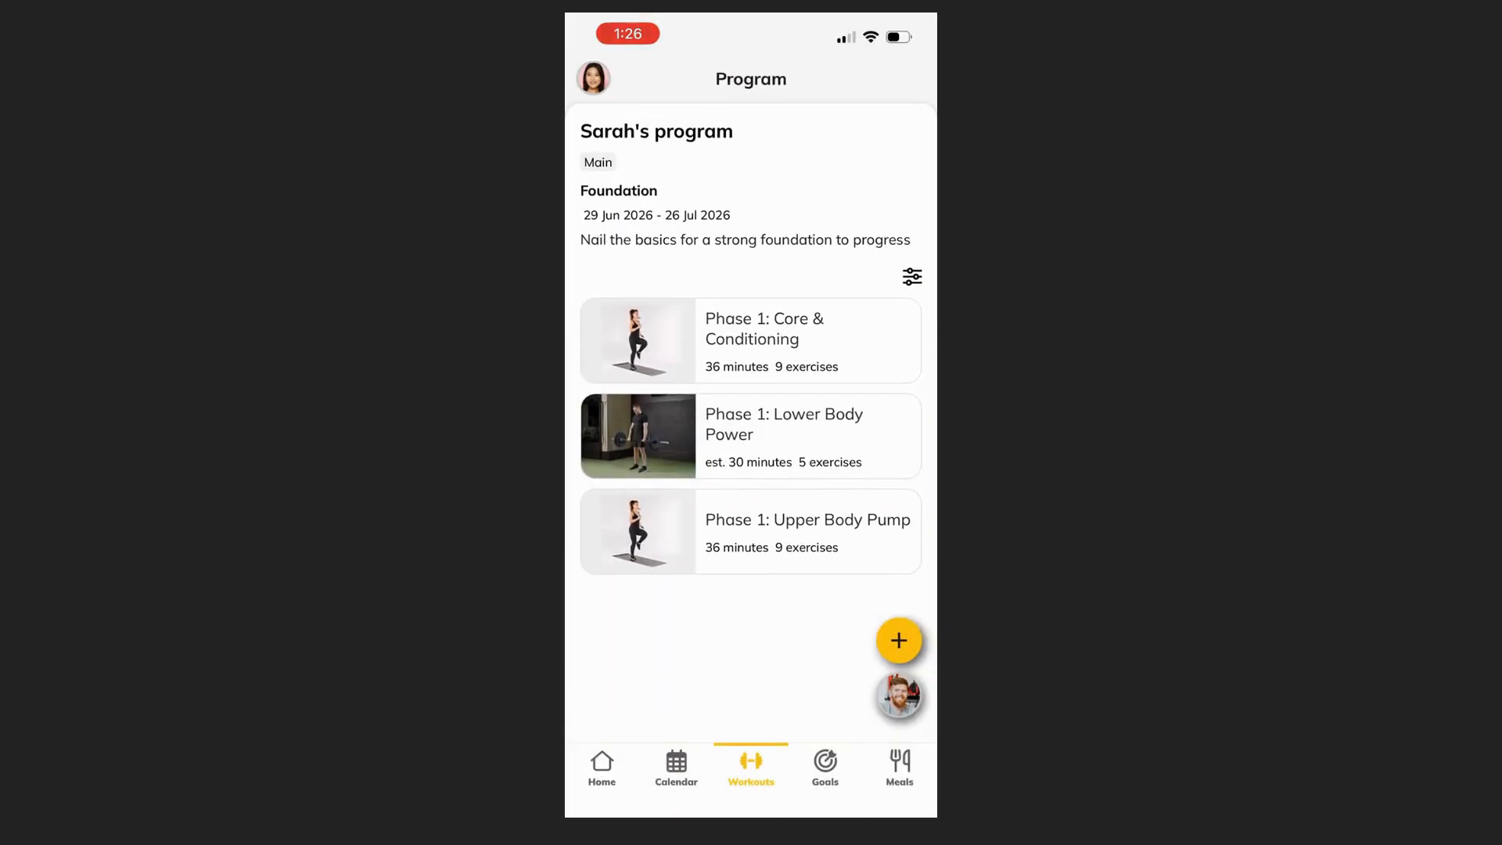
pyautogui.click(825, 767)
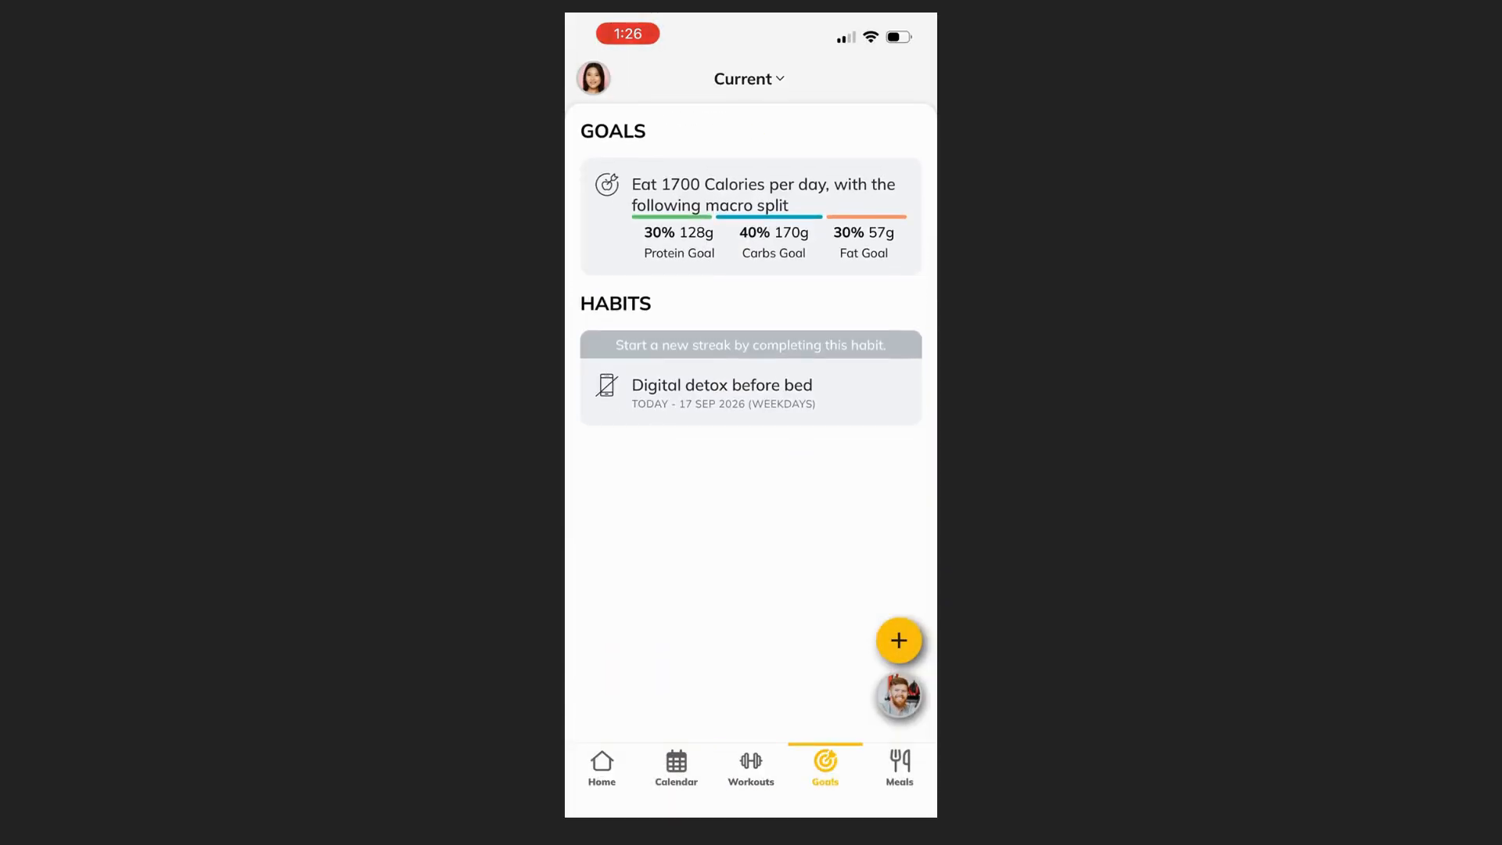
pyautogui.click(900, 768)
pyautogui.scroll(-1, 751, 445)
pyautogui.scroll(1, 751, 446)
pyautogui.scroll(-4, 751, 445)
# Step: Log 10 reps for the first two Barbell Deadlift sets in Phase 1: Lower Body Power and finish the workout
pyautogui.click(809, 596)
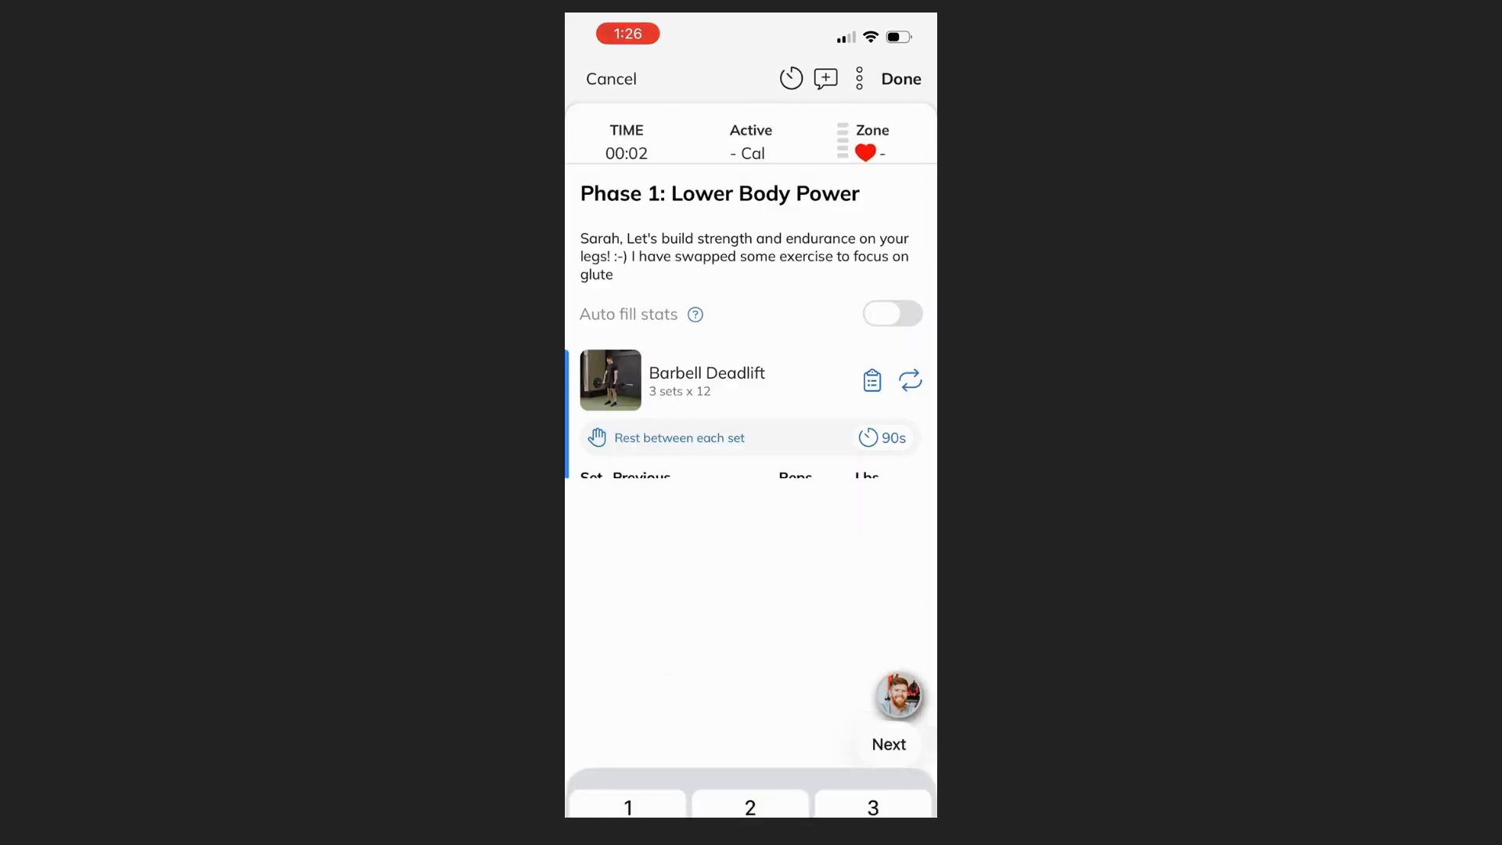
pyautogui.write('10')
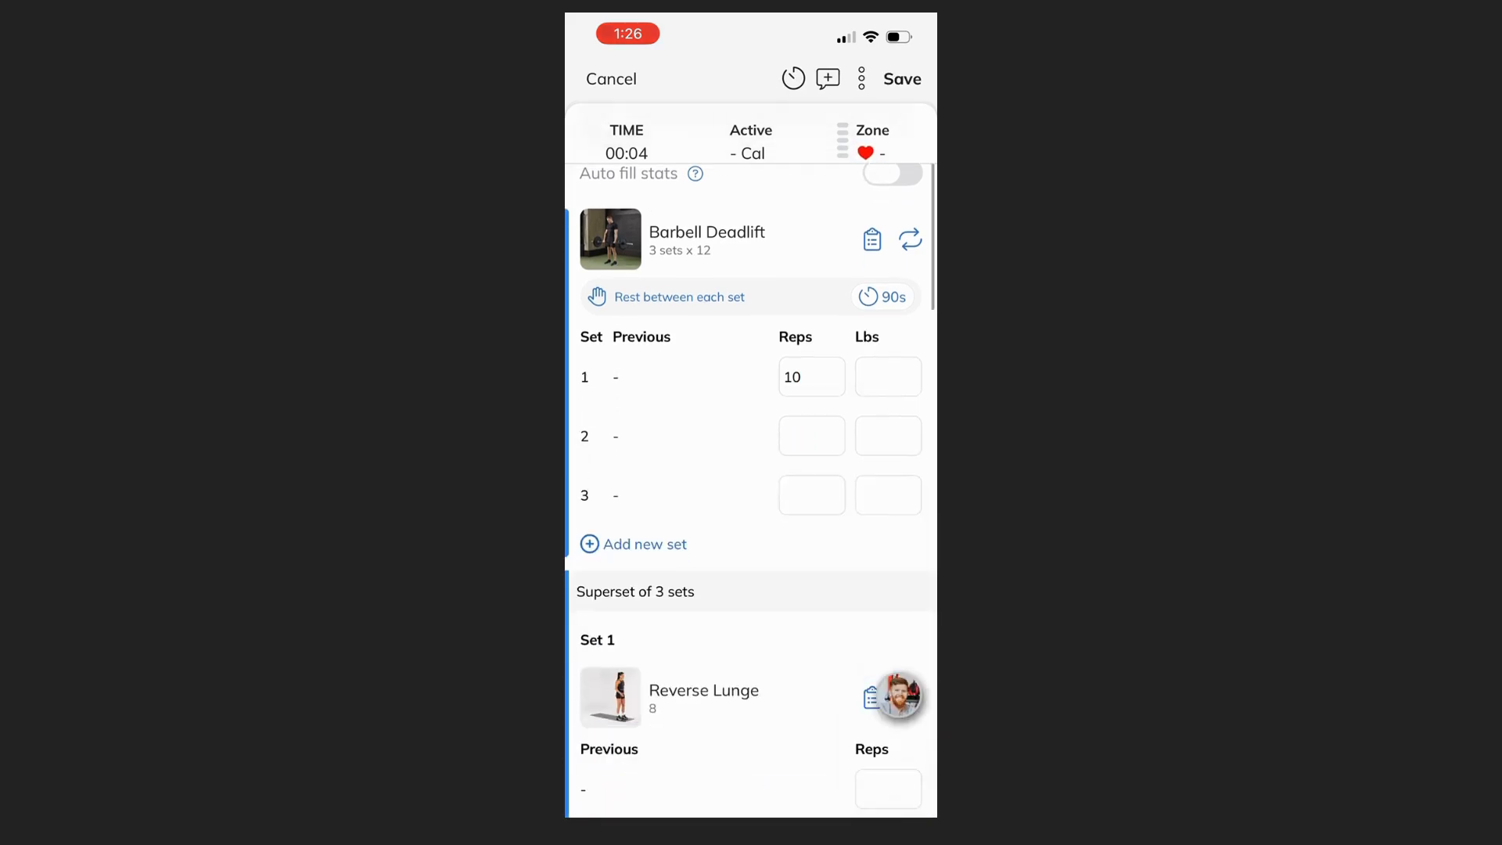
pyautogui.click(811, 436)
pyautogui.write('10')
pyautogui.scroll(-1, 751, 491)
pyautogui.click(811, 434)
pyautogui.click(888, 316)
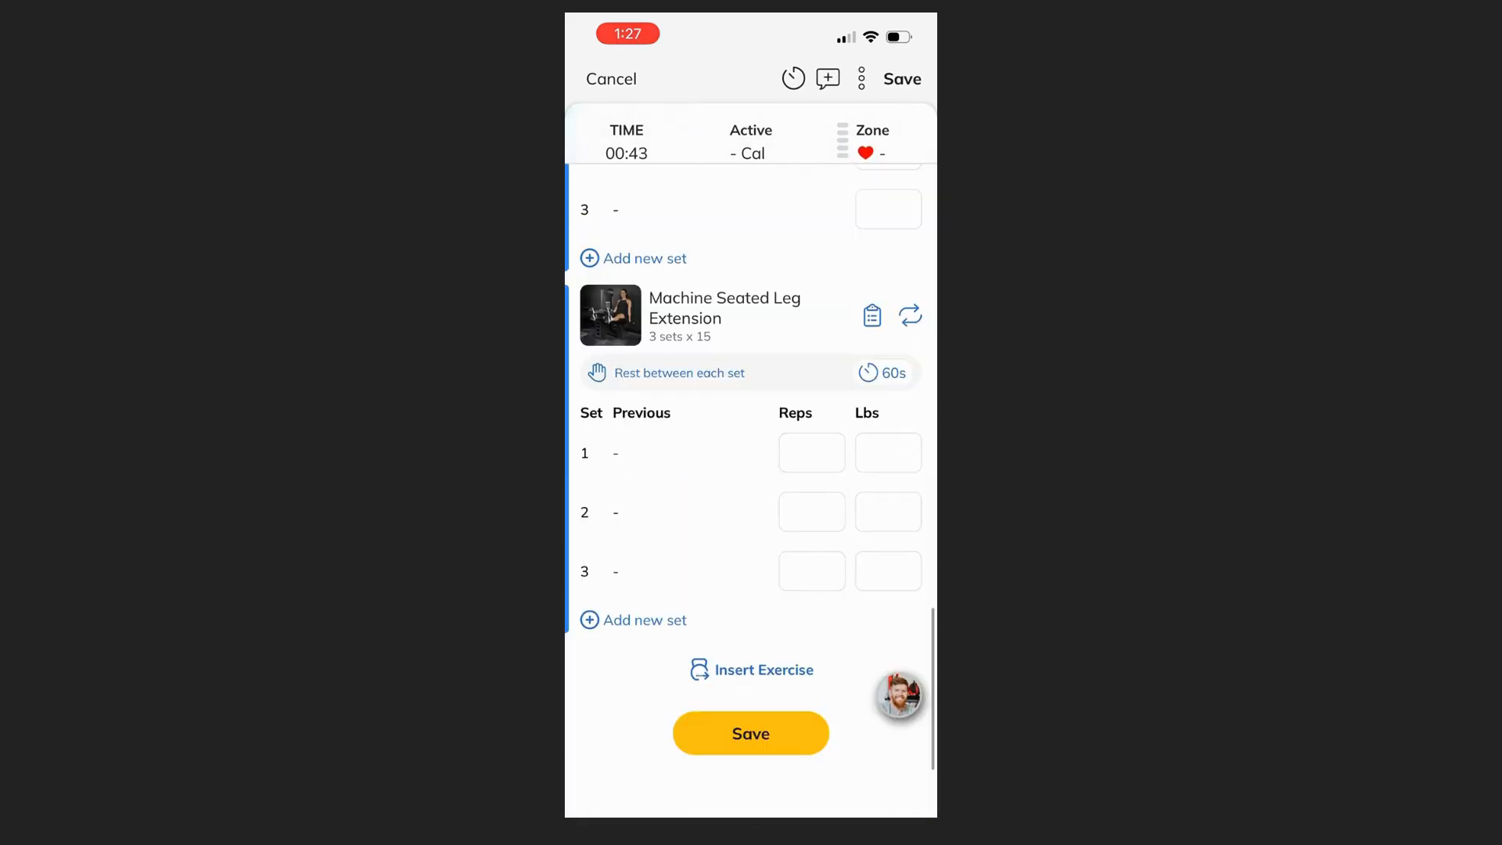
pyautogui.click(751, 731)
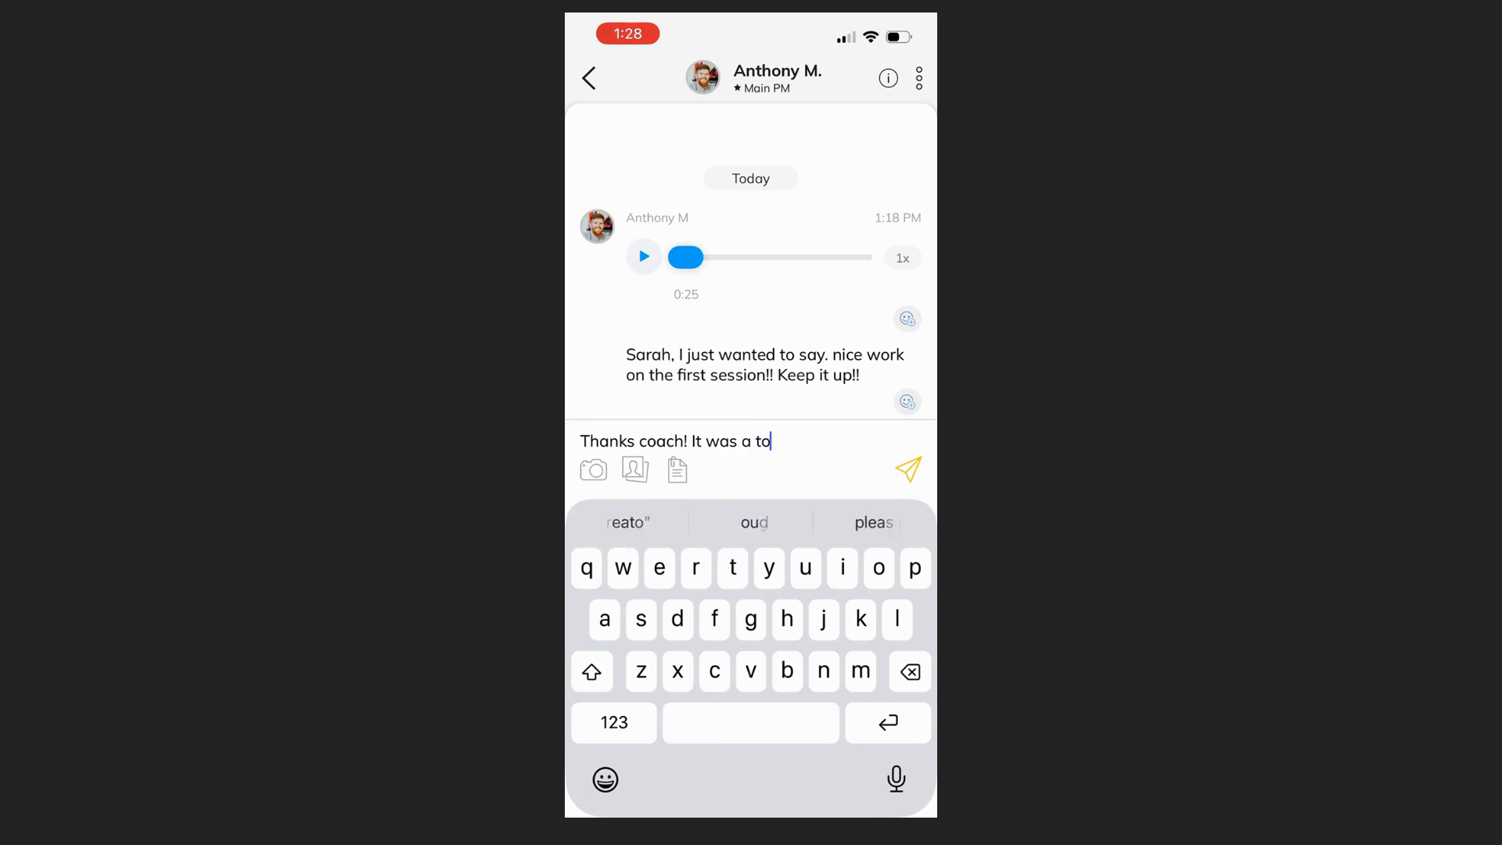
# Step: Write the reply "Thanks coach! It was a tough one but I felt great afterwards!" to the coach in the mobile app
pyautogui.write('ugh')
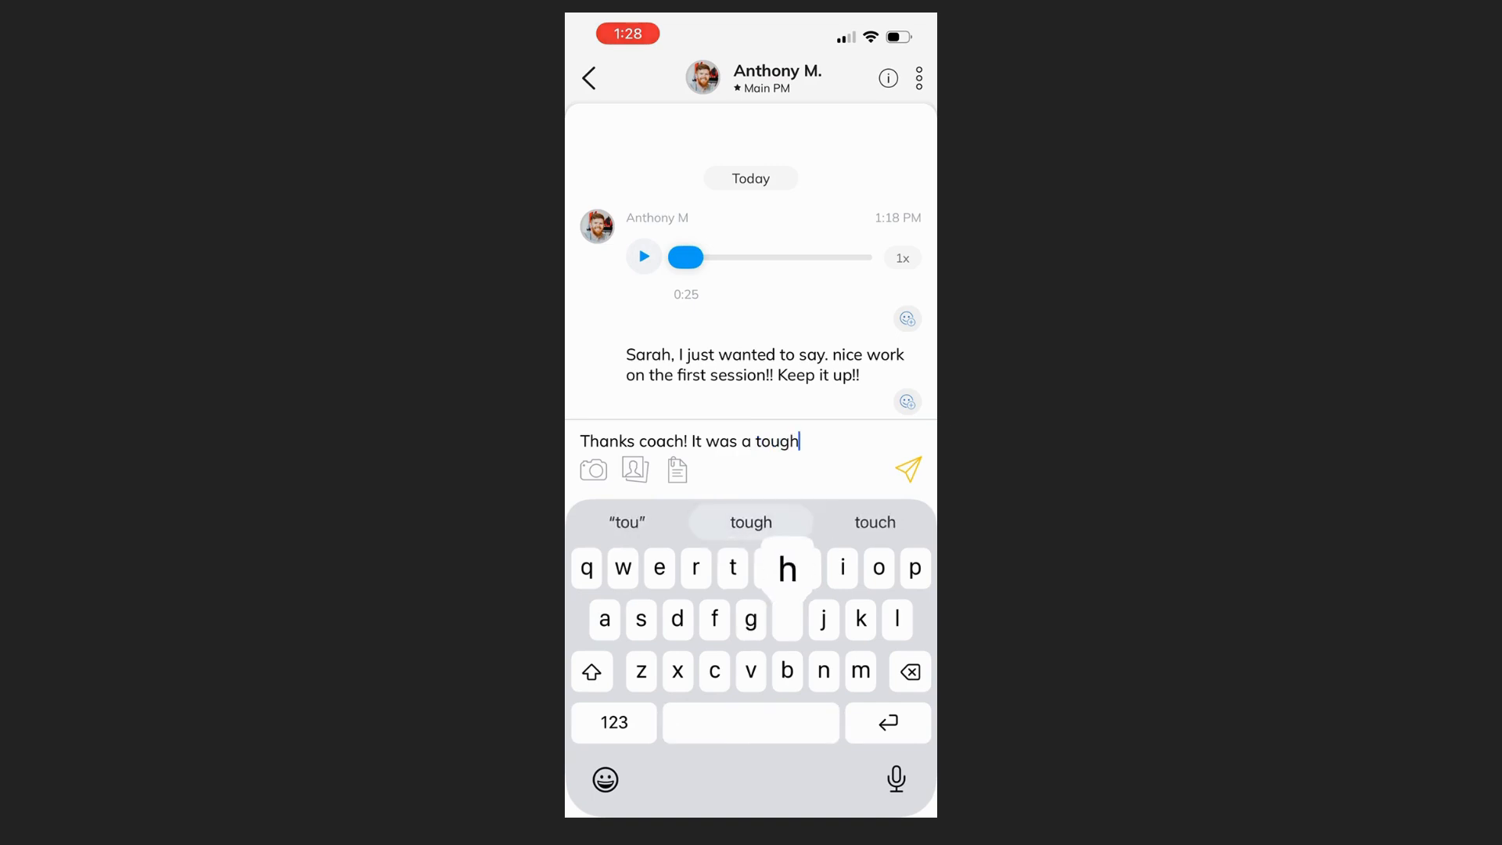
pyautogui.write(' one but I felt g')
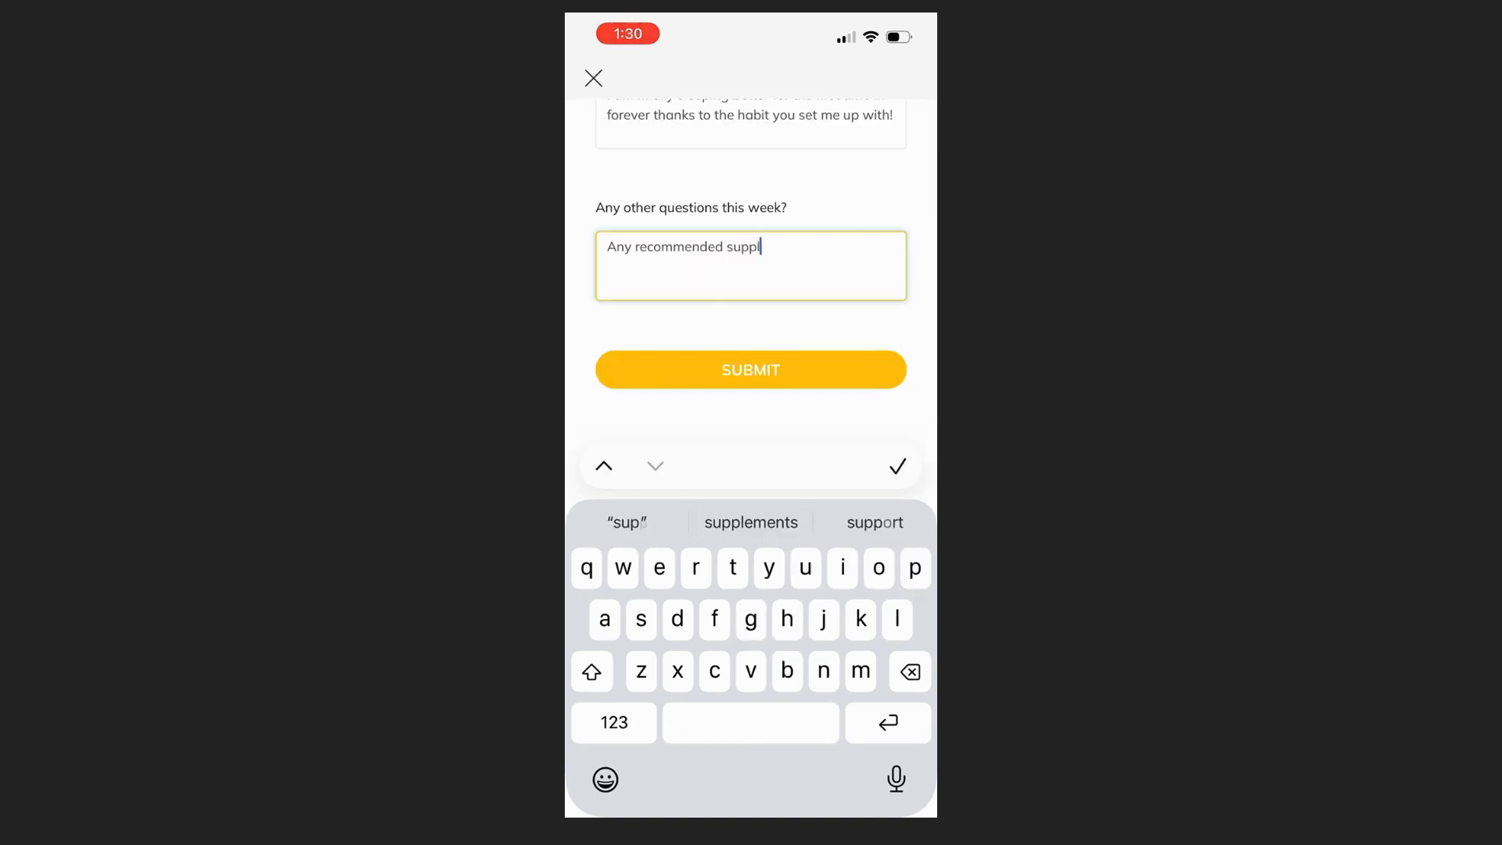
# Step: Enter "Any recommended supplements??" under Any other questions this week? and submit the weekly check-in form in the mobile app
pyautogui.write('lements?')
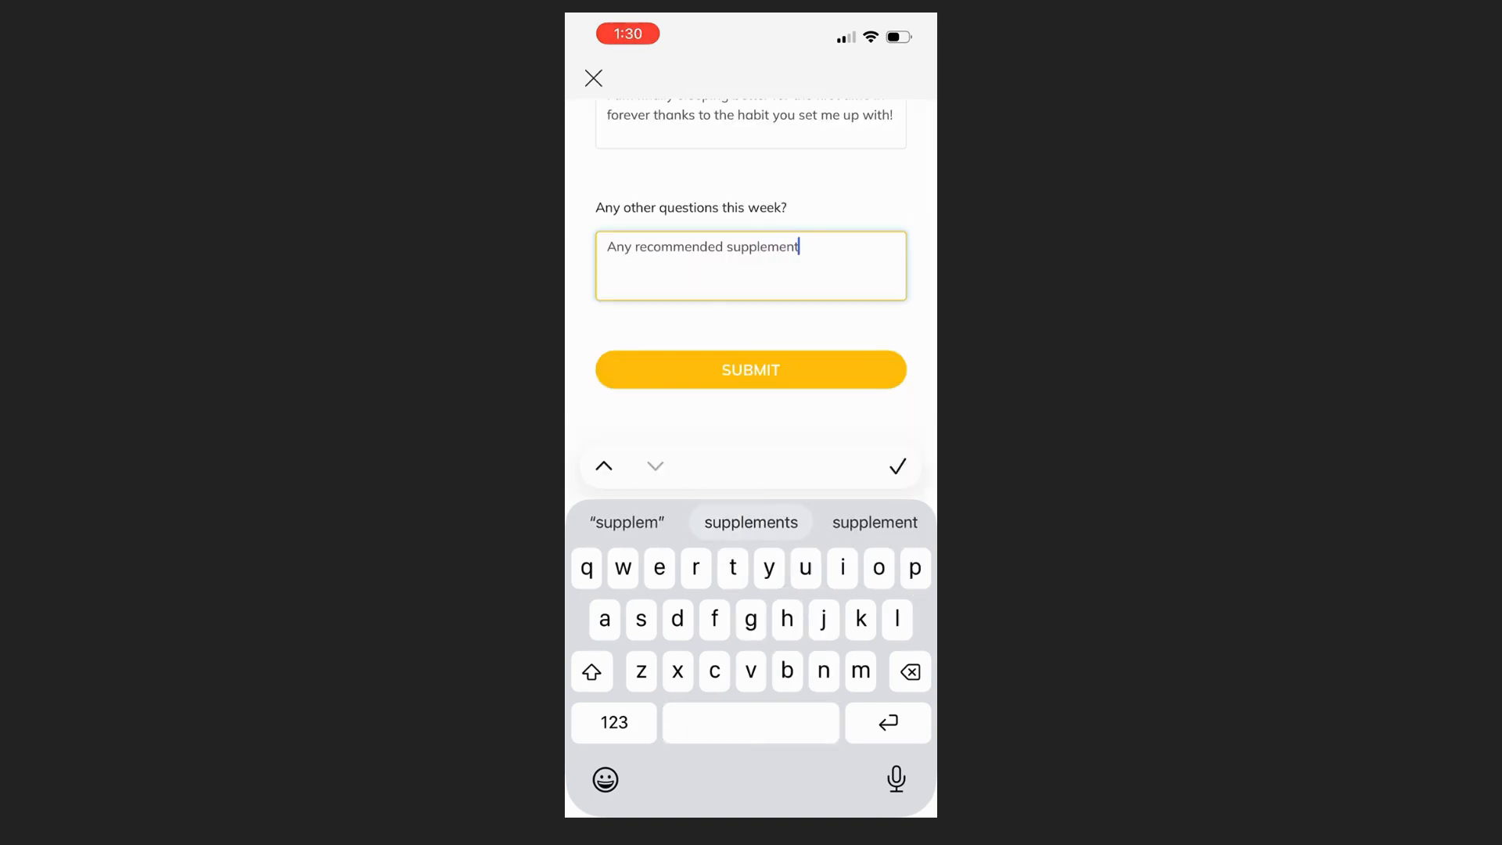
pyautogui.write('?')
pyautogui.click(750, 369)
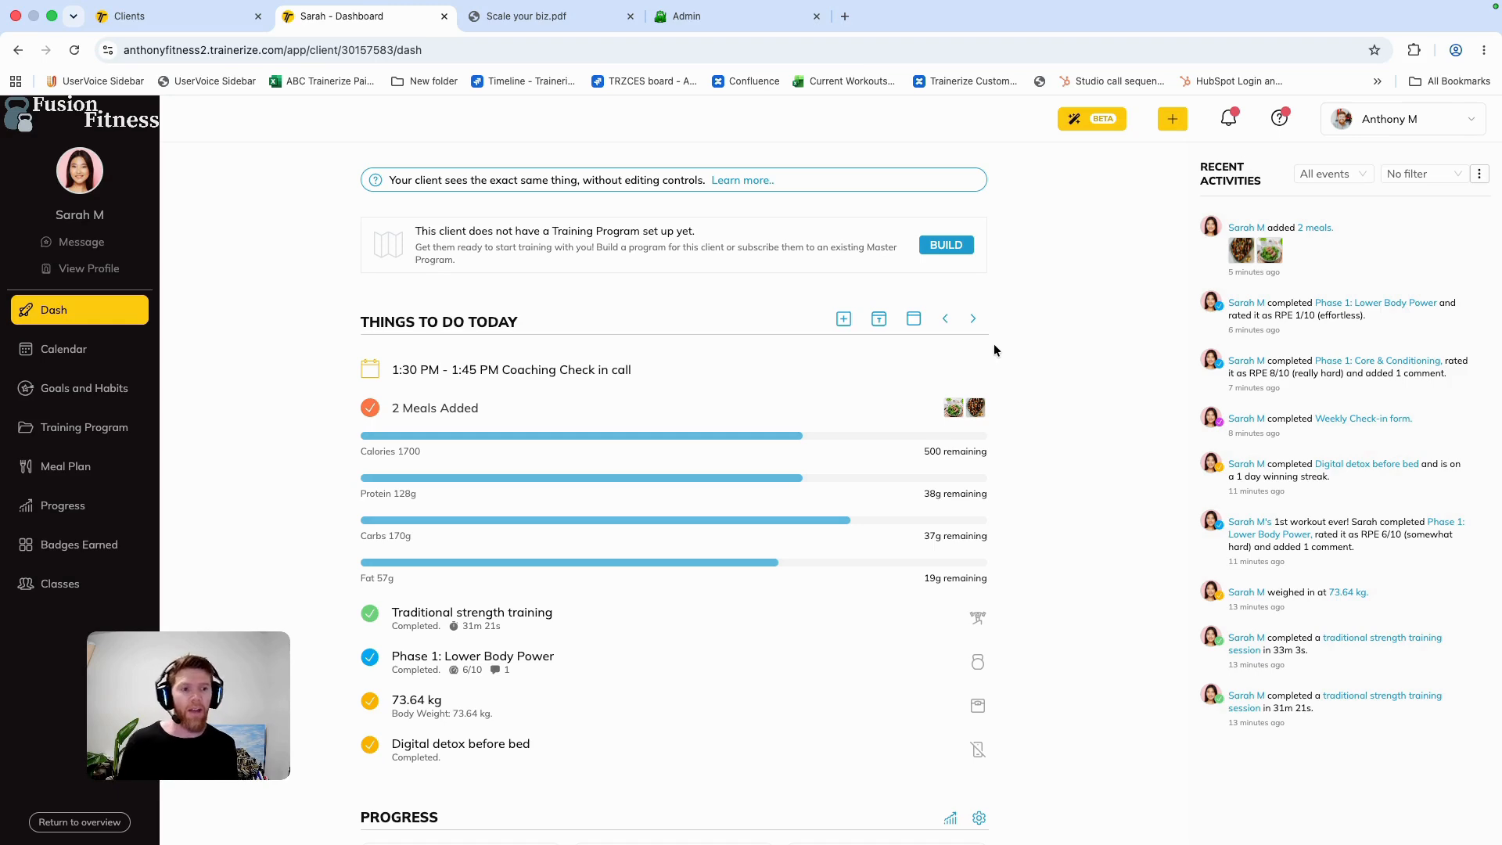
# Step: Reply "Glad you liked it! keep it up!" to the client's comment on the completed Phase 1: Core & Conditioning workout
pyautogui.click(1354, 362)
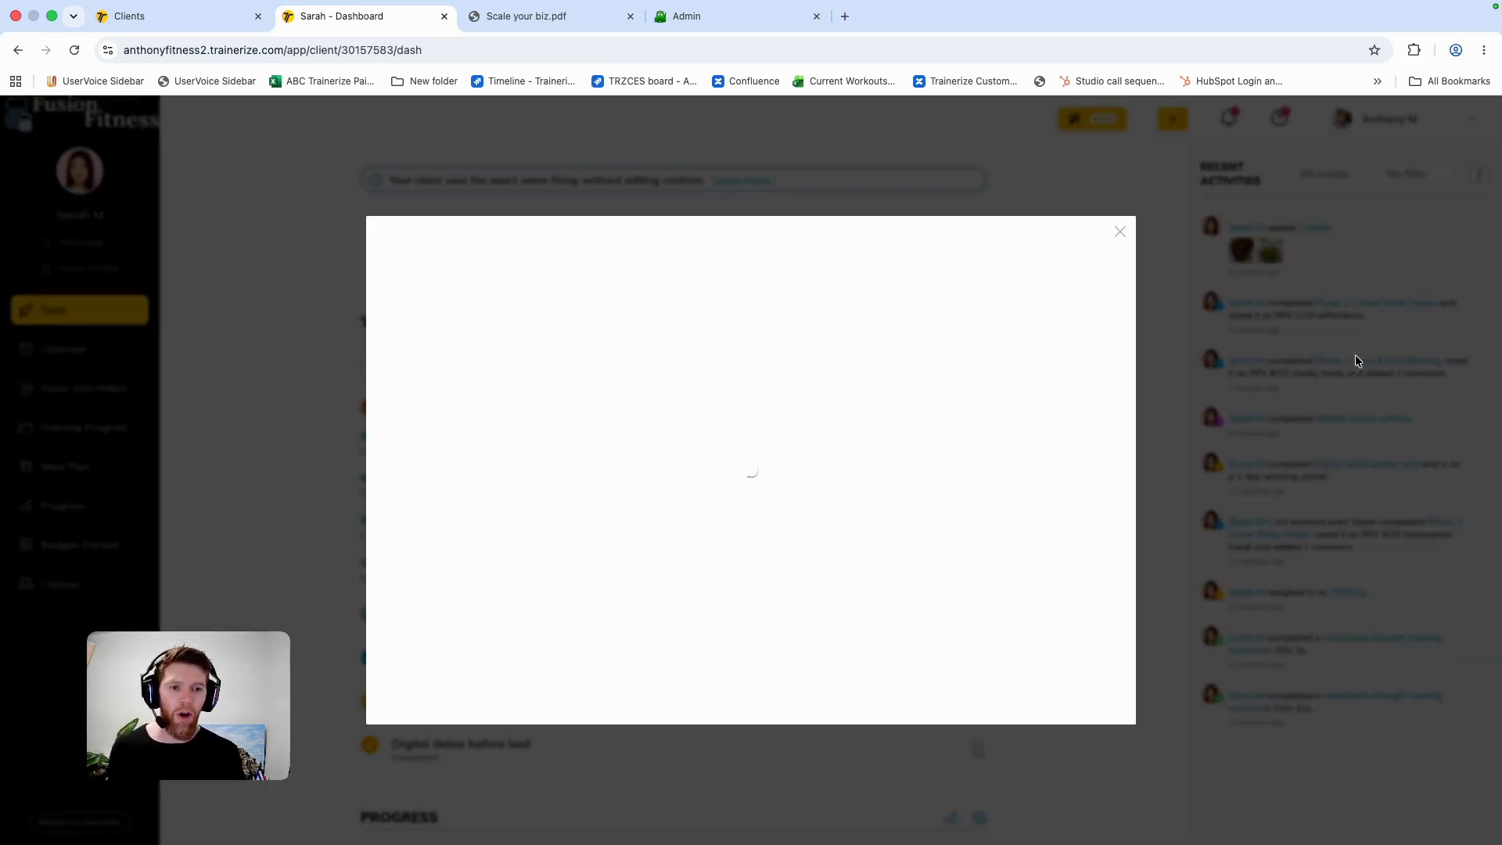
pyautogui.click(1118, 231)
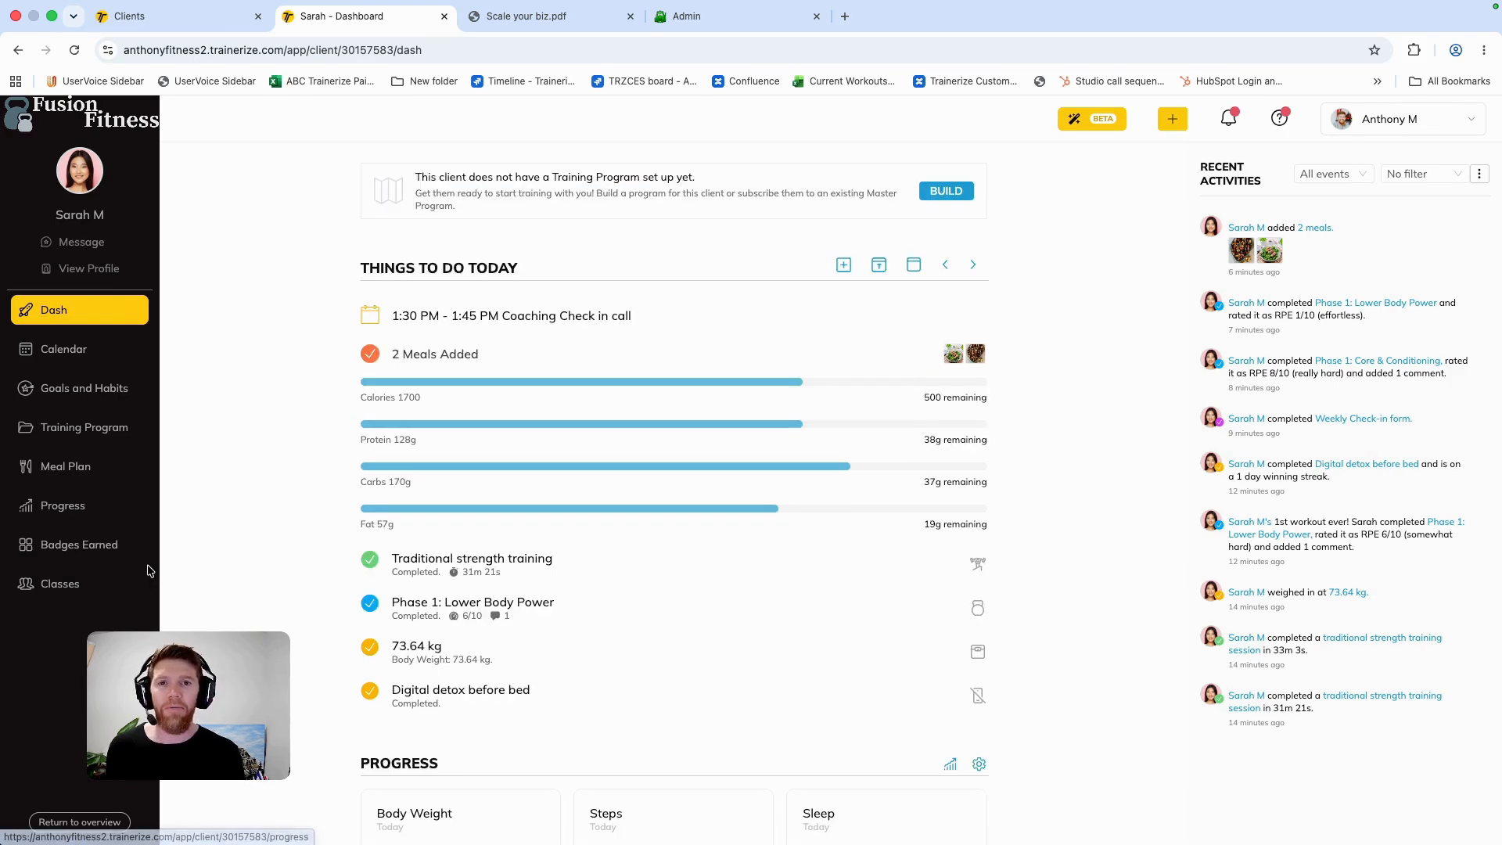
# Step: Review the client's Insights Dashboard, including the Weekly Compliance section
pyautogui.click(86, 507)
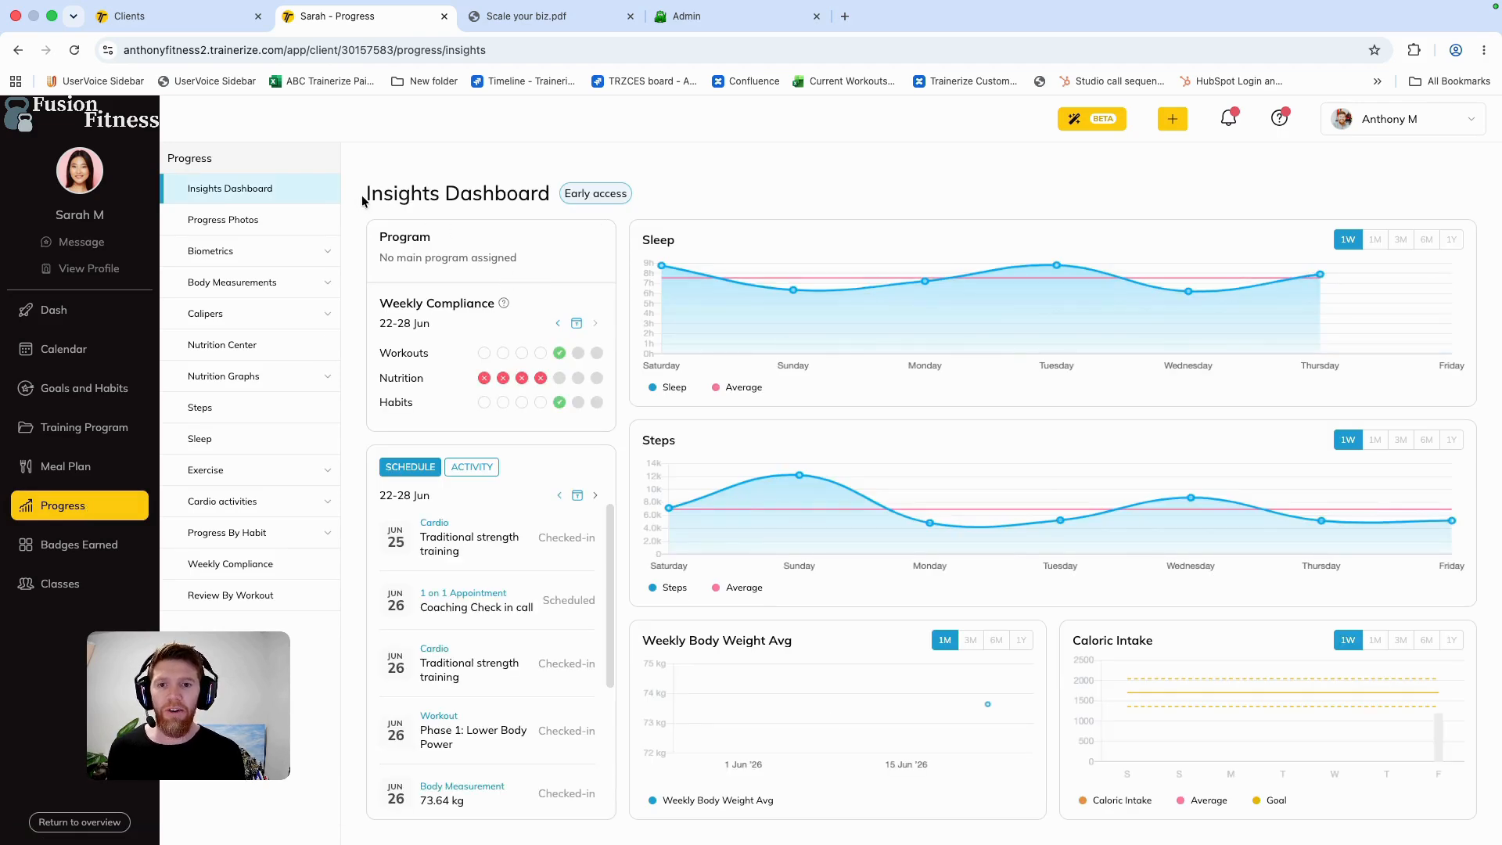
pyautogui.moveTo(362, 201); pyautogui.dragTo(551, 198)
pyautogui.moveTo(375, 304); pyautogui.dragTo(518, 309)
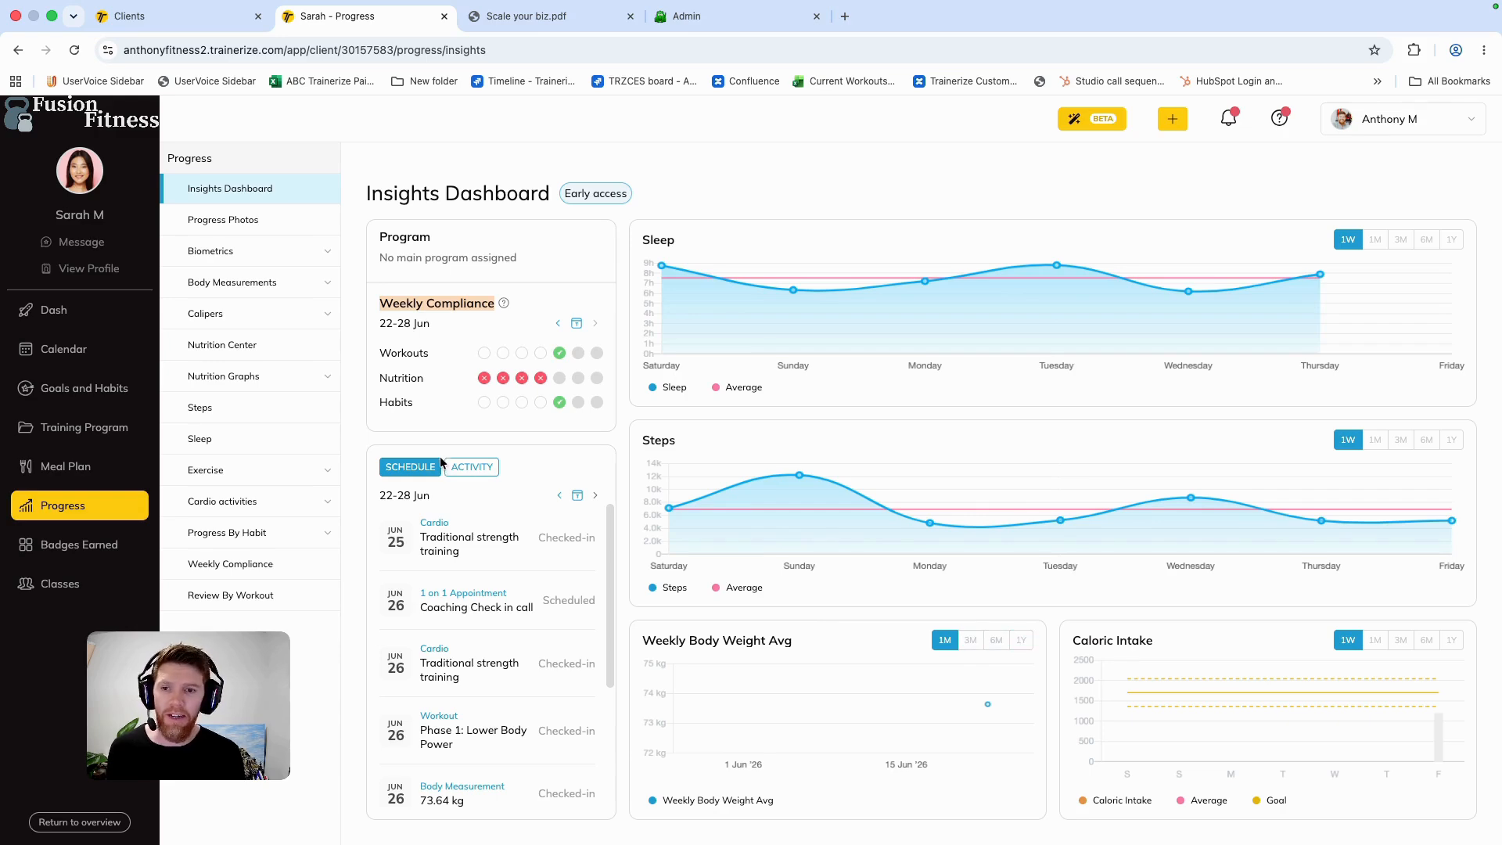
# Step: Review the client's Nutrition Center for the week of 29 June to 5 July 2026 and return to the Insights Dashboard
pyautogui.click(270, 353)
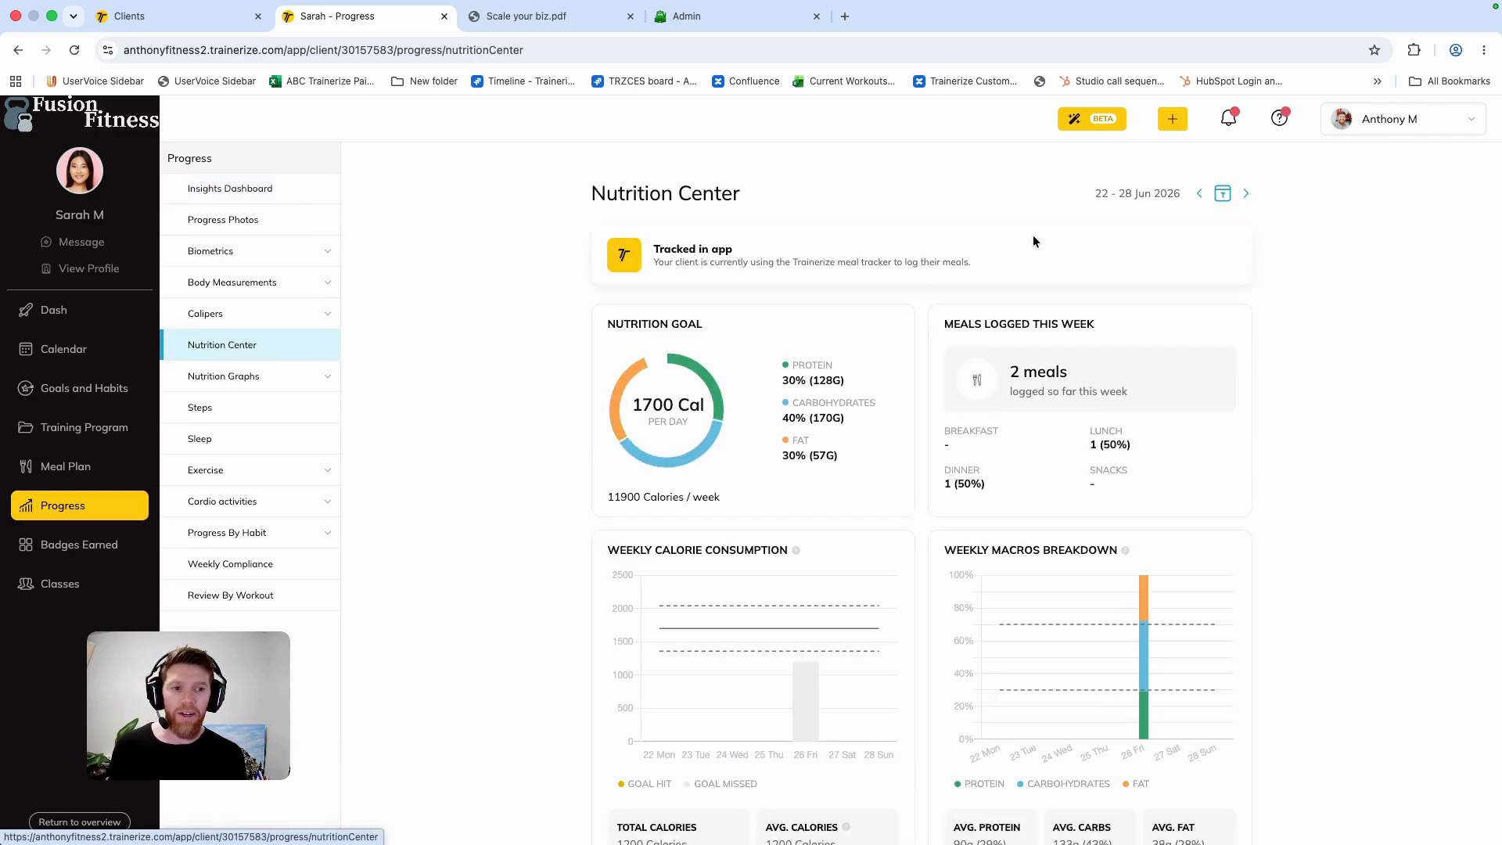
pyautogui.scroll(-4, 1040, 357)
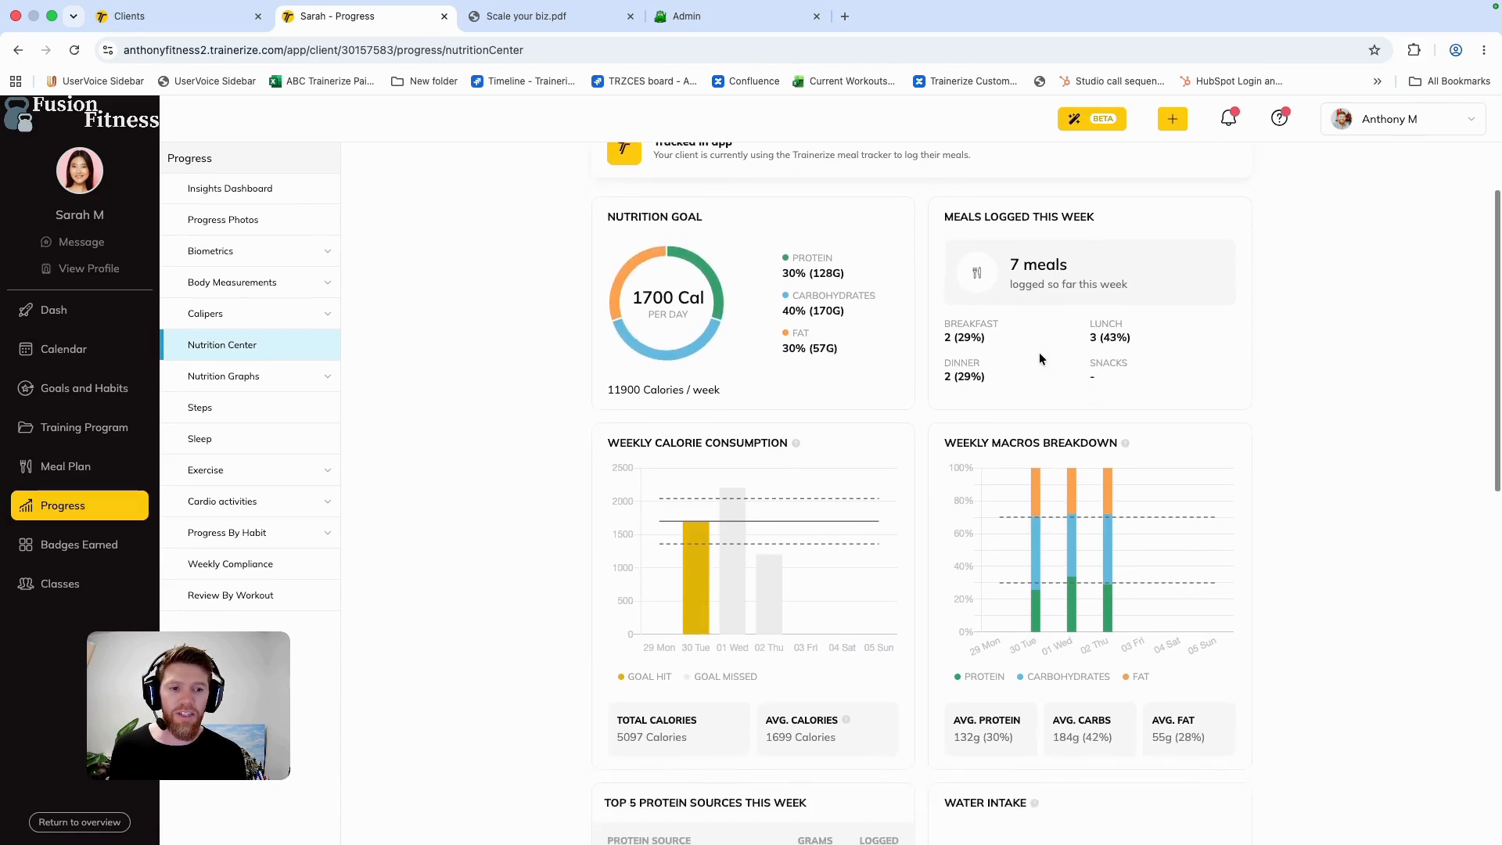
pyautogui.scroll(1, 1059, 313)
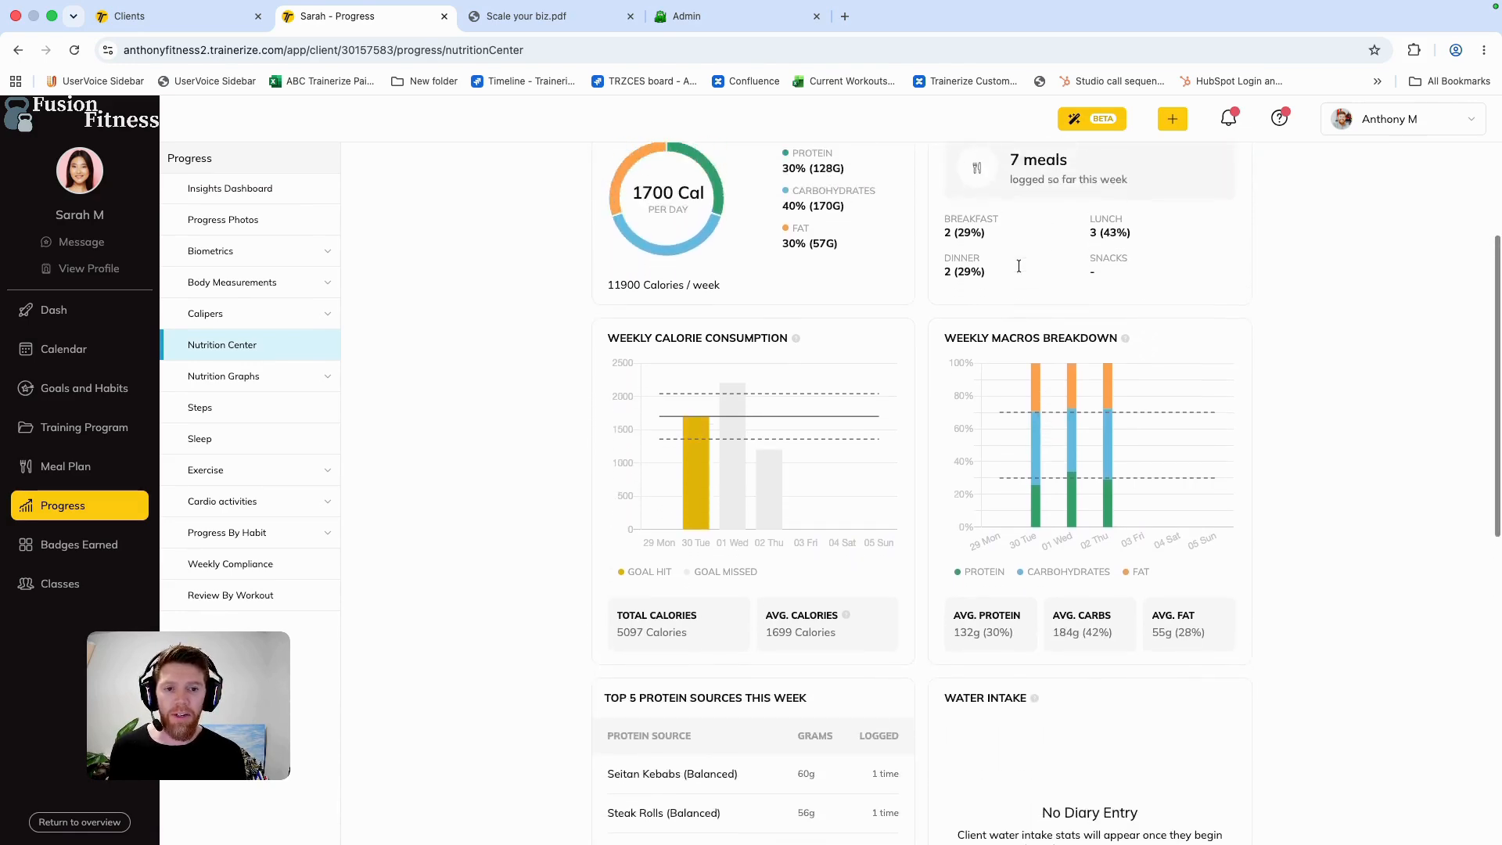
pyautogui.scroll(-2, 1018, 266)
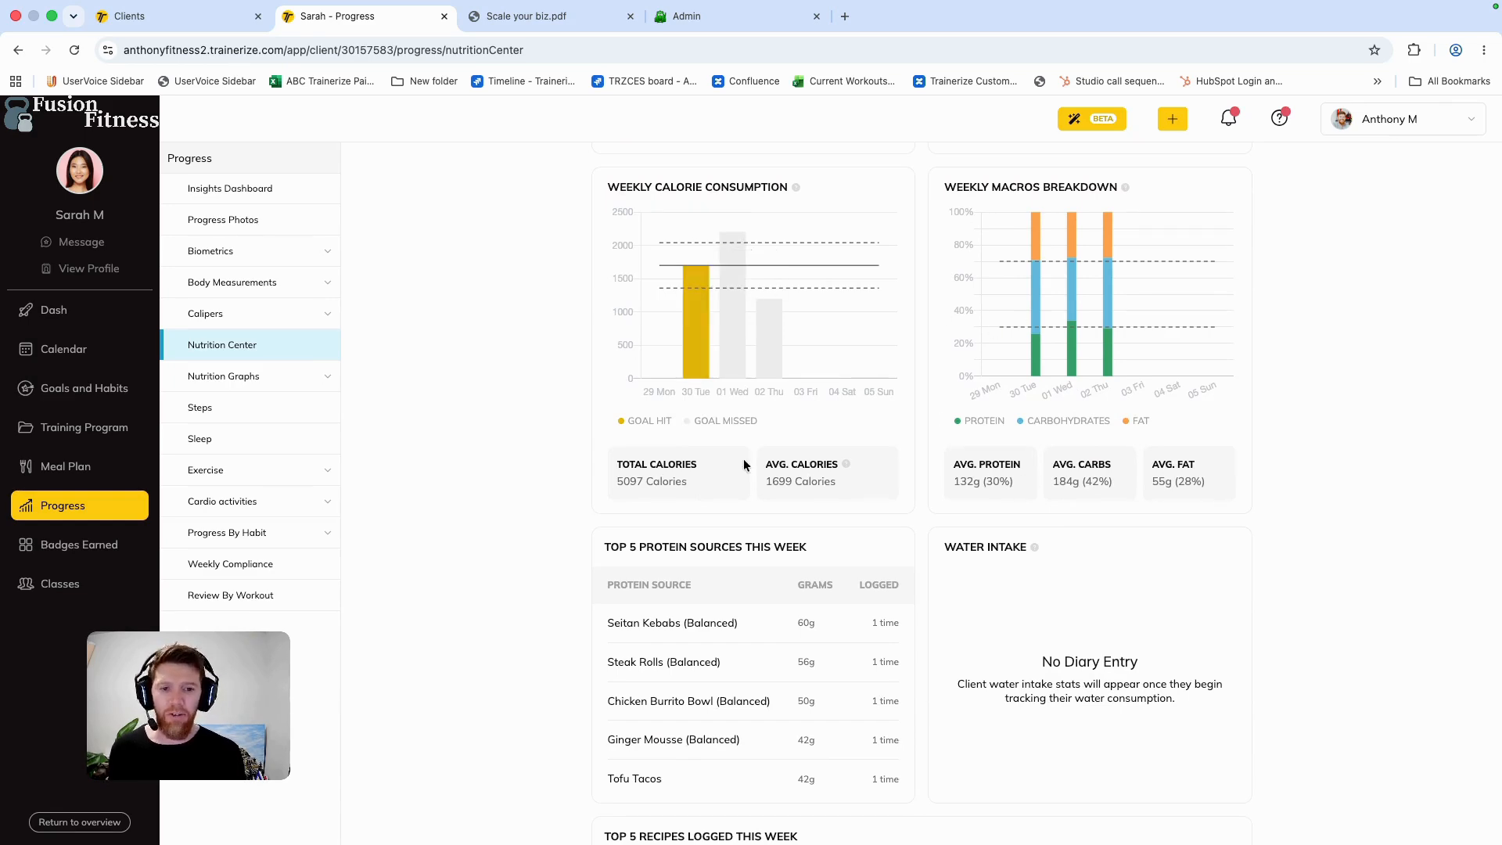
pyautogui.scroll(-4, 743, 465)
pyautogui.scroll(8, 516, 405)
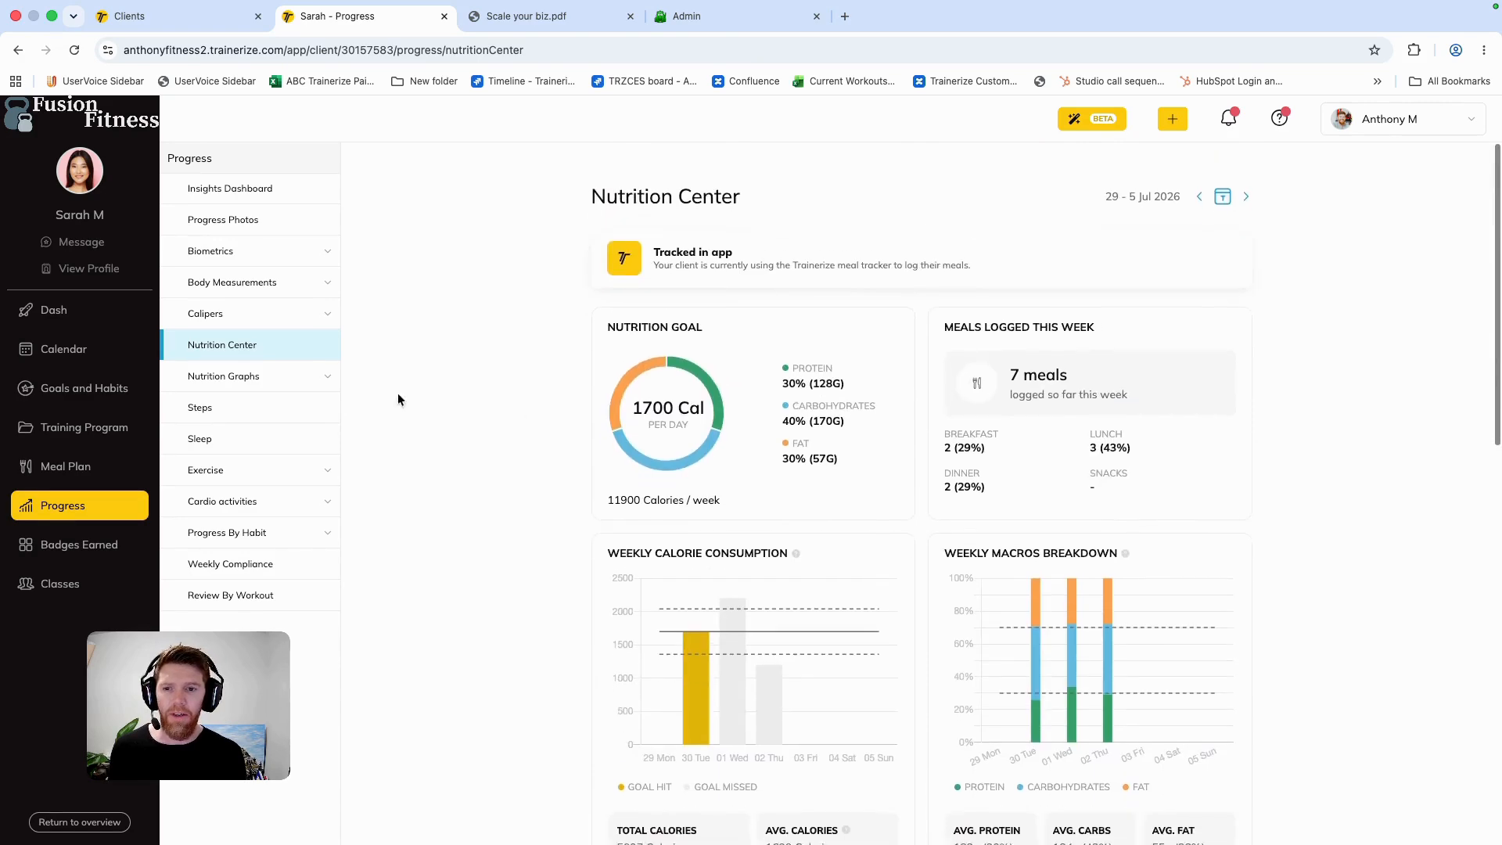
pyautogui.click(230, 188)
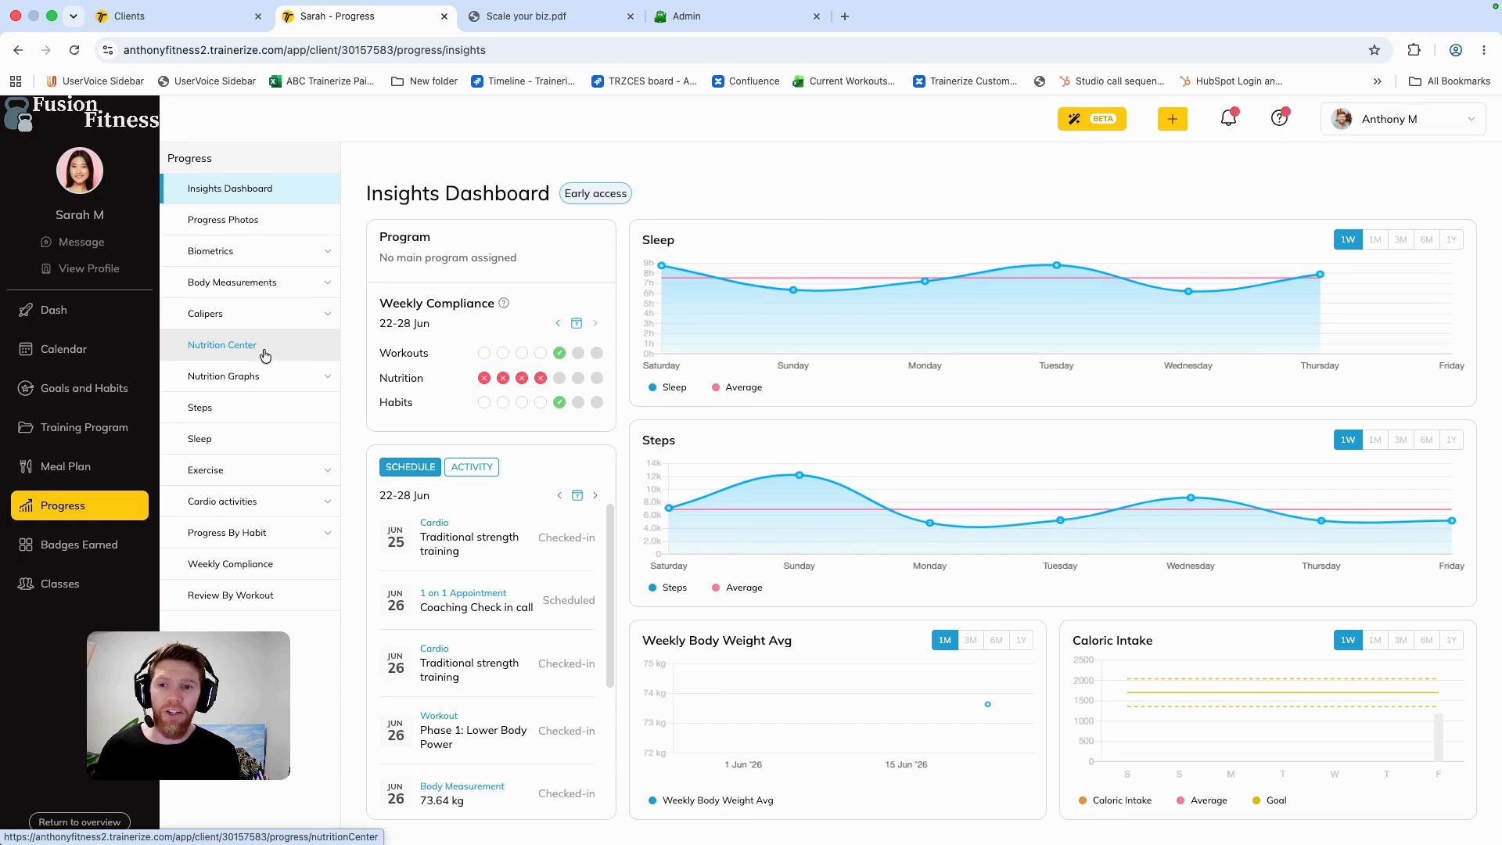
# Step: Send the client the message "Looking like a great start this week!" and close the conversation
pyautogui.click(97, 244)
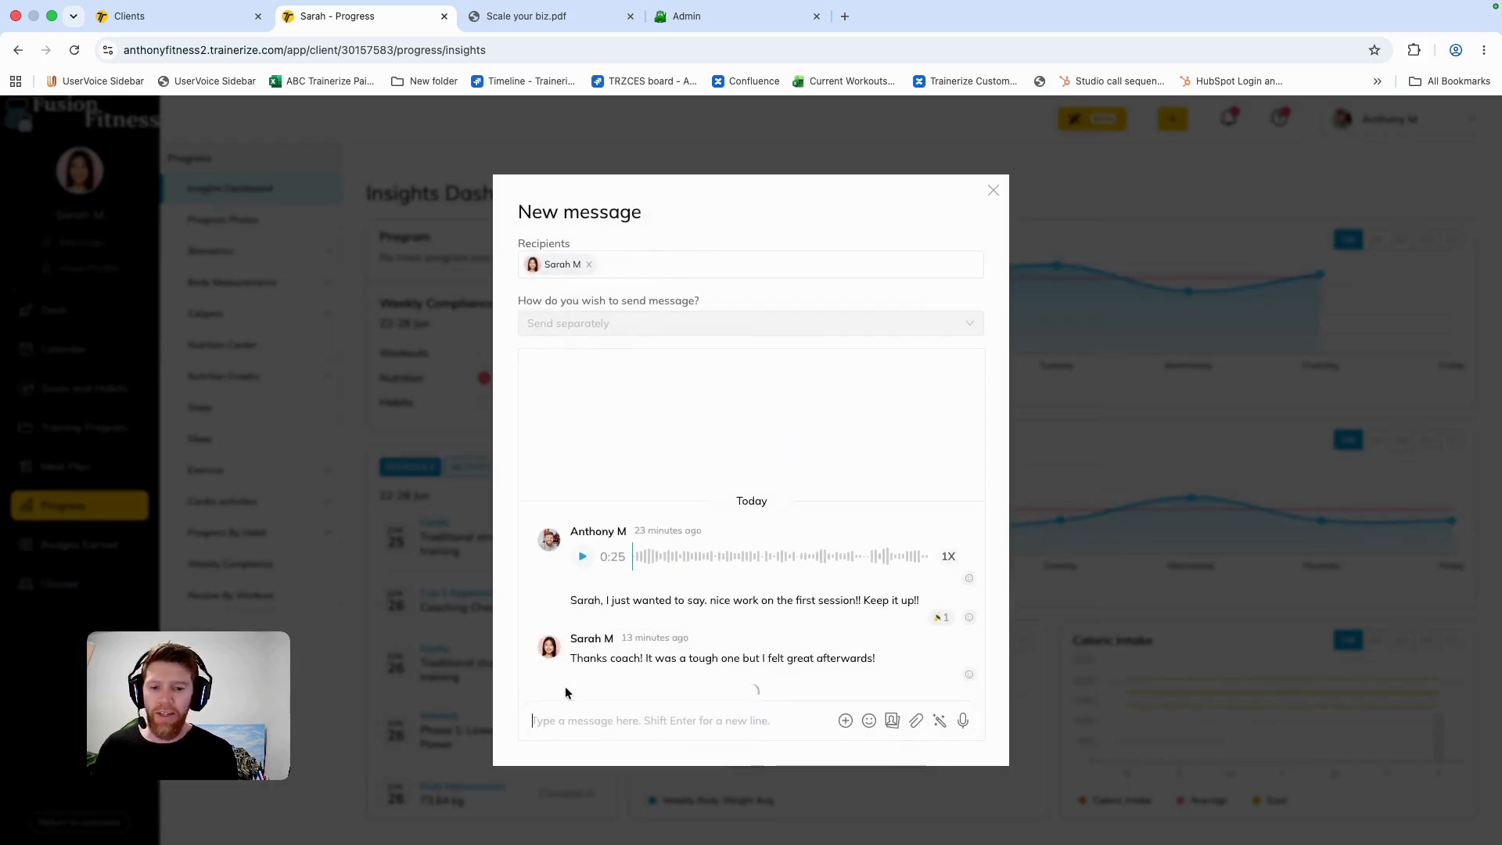
pyautogui.write('Looking like a great start this week!')
pyautogui.press('Return')
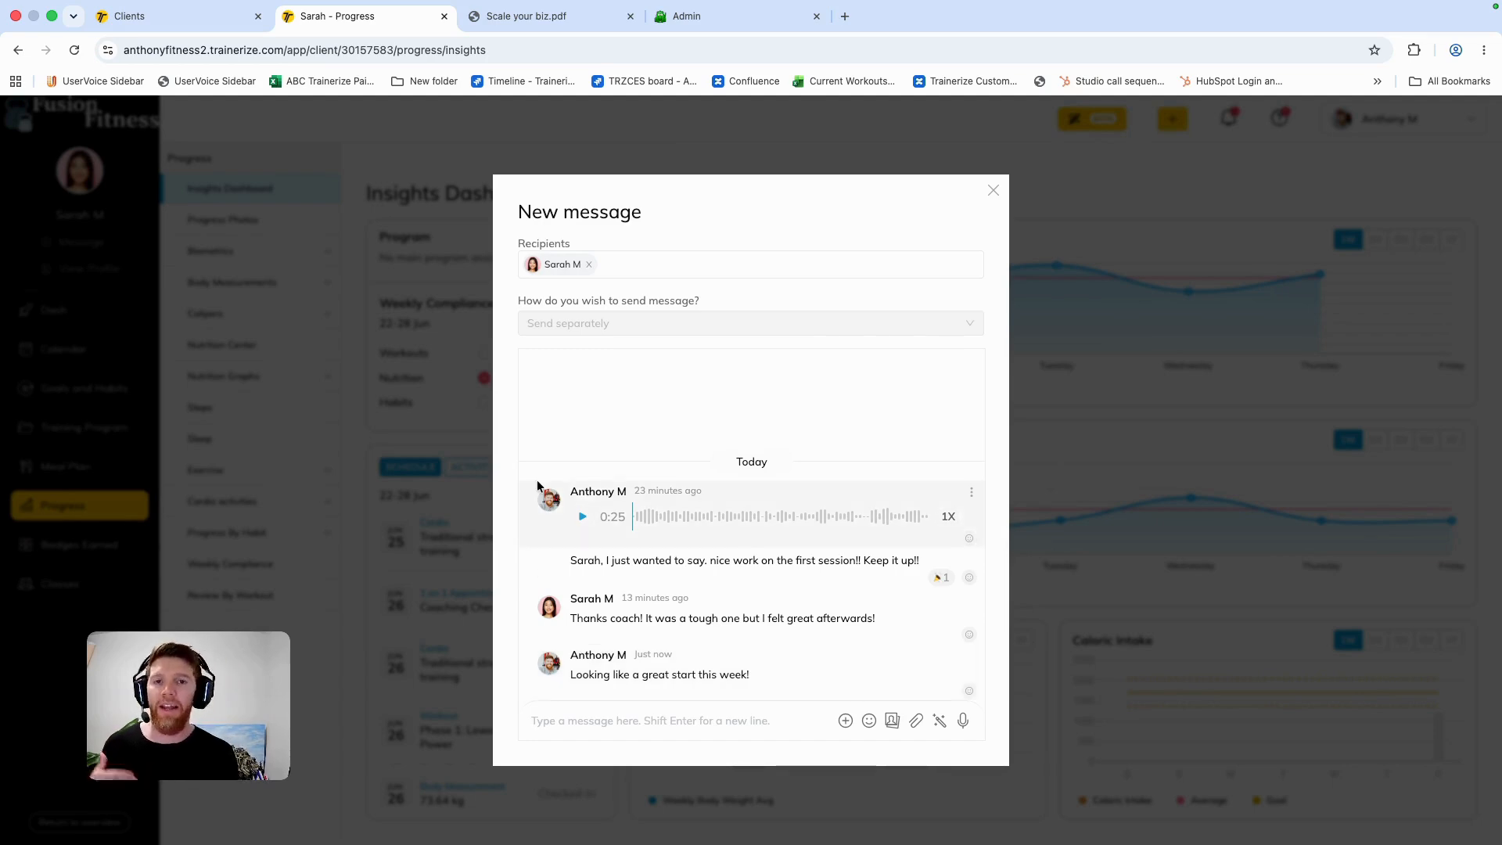
pyautogui.click(995, 190)
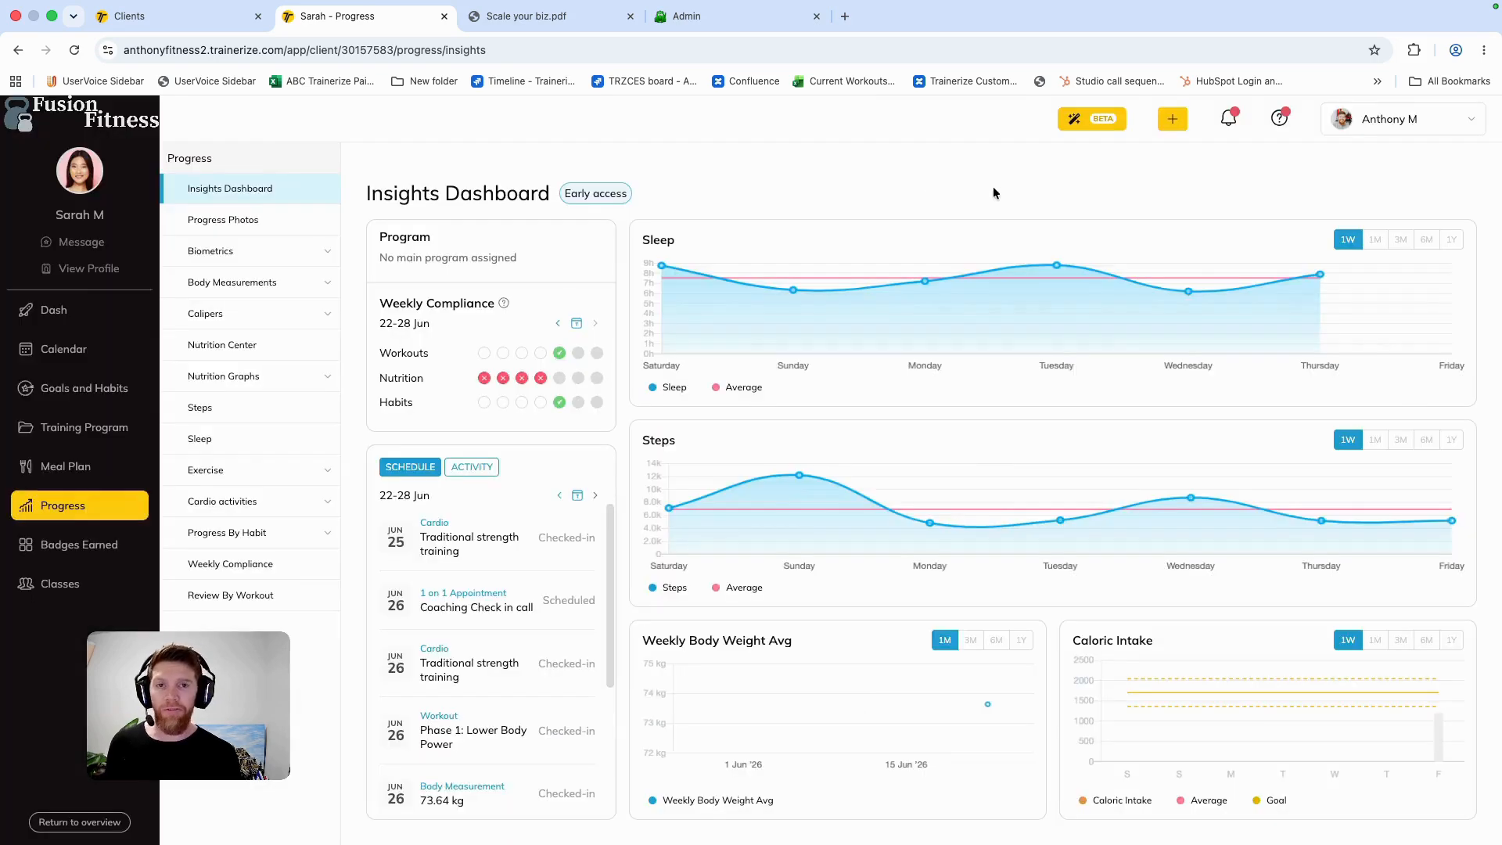
# Step: Review the client's completed Weekly Check-in form for 2 Jul 2026 from the dashboard, including the recent win answer
pyautogui.click(91, 310)
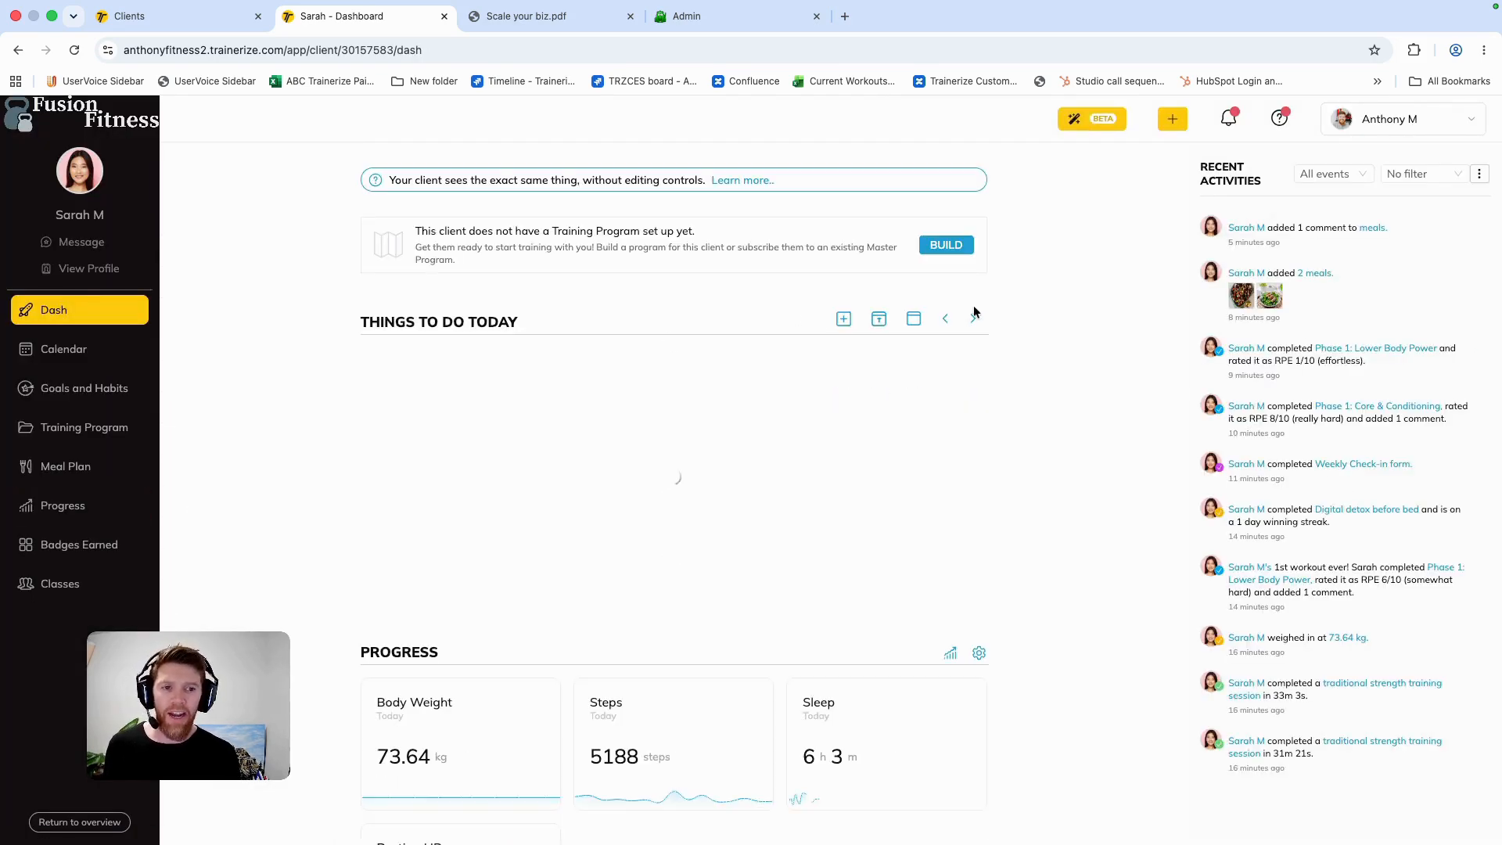
pyautogui.click(972, 319)
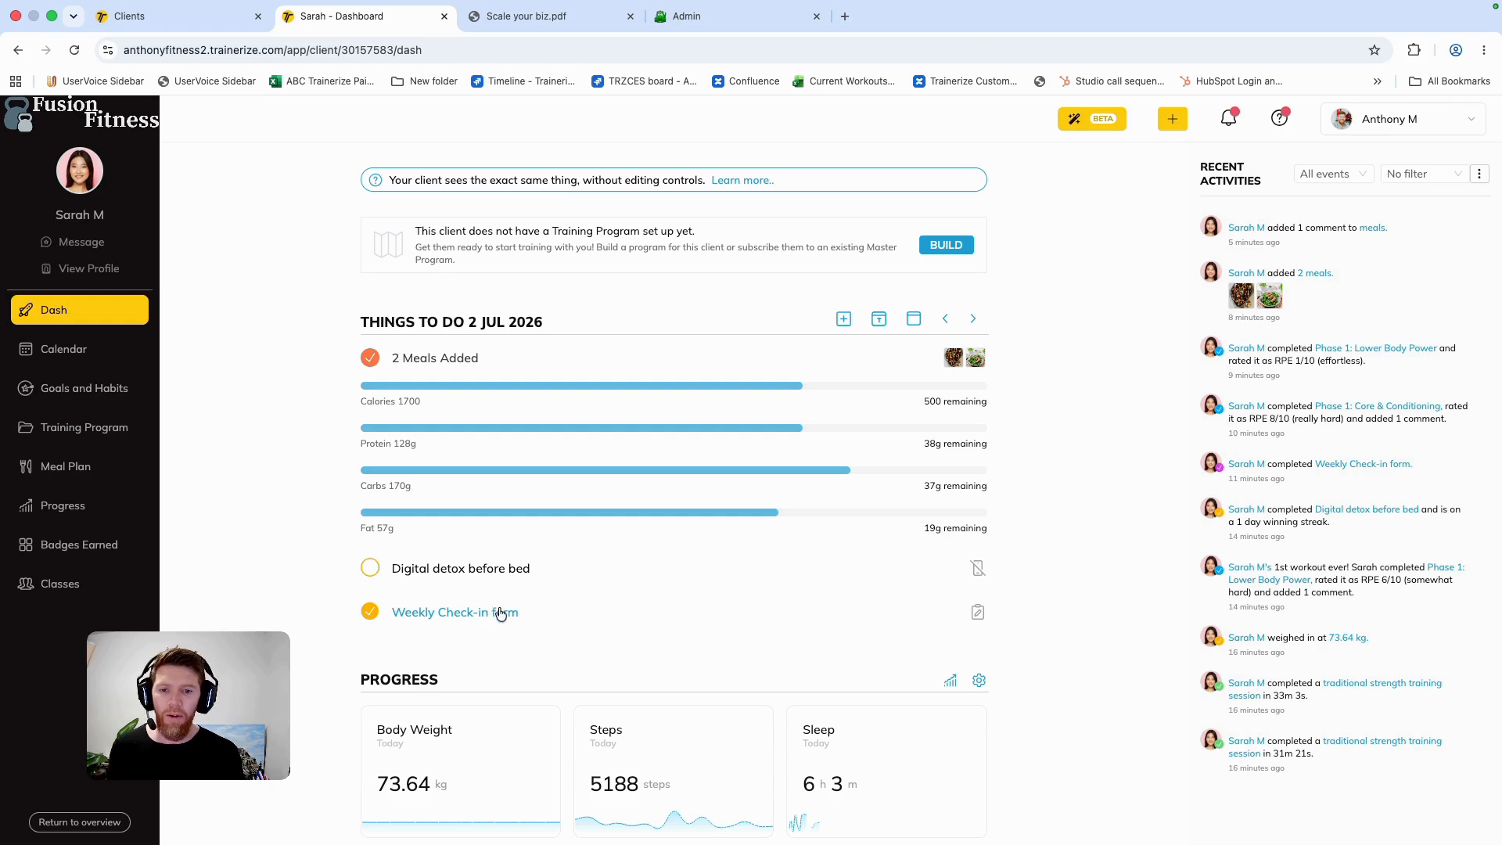
pyautogui.click(468, 612)
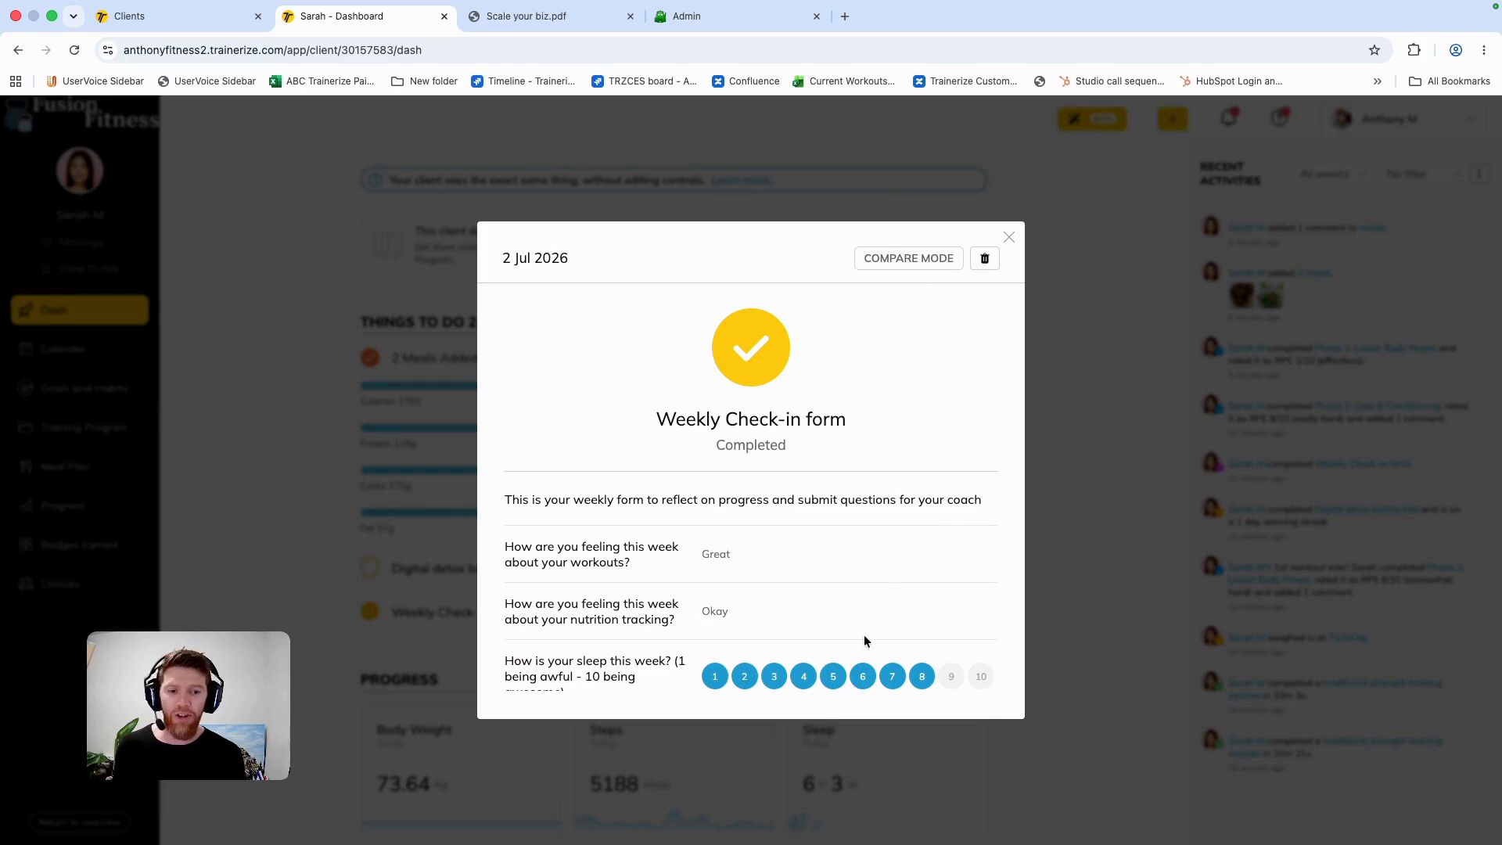
pyautogui.scroll(-5, 870, 625)
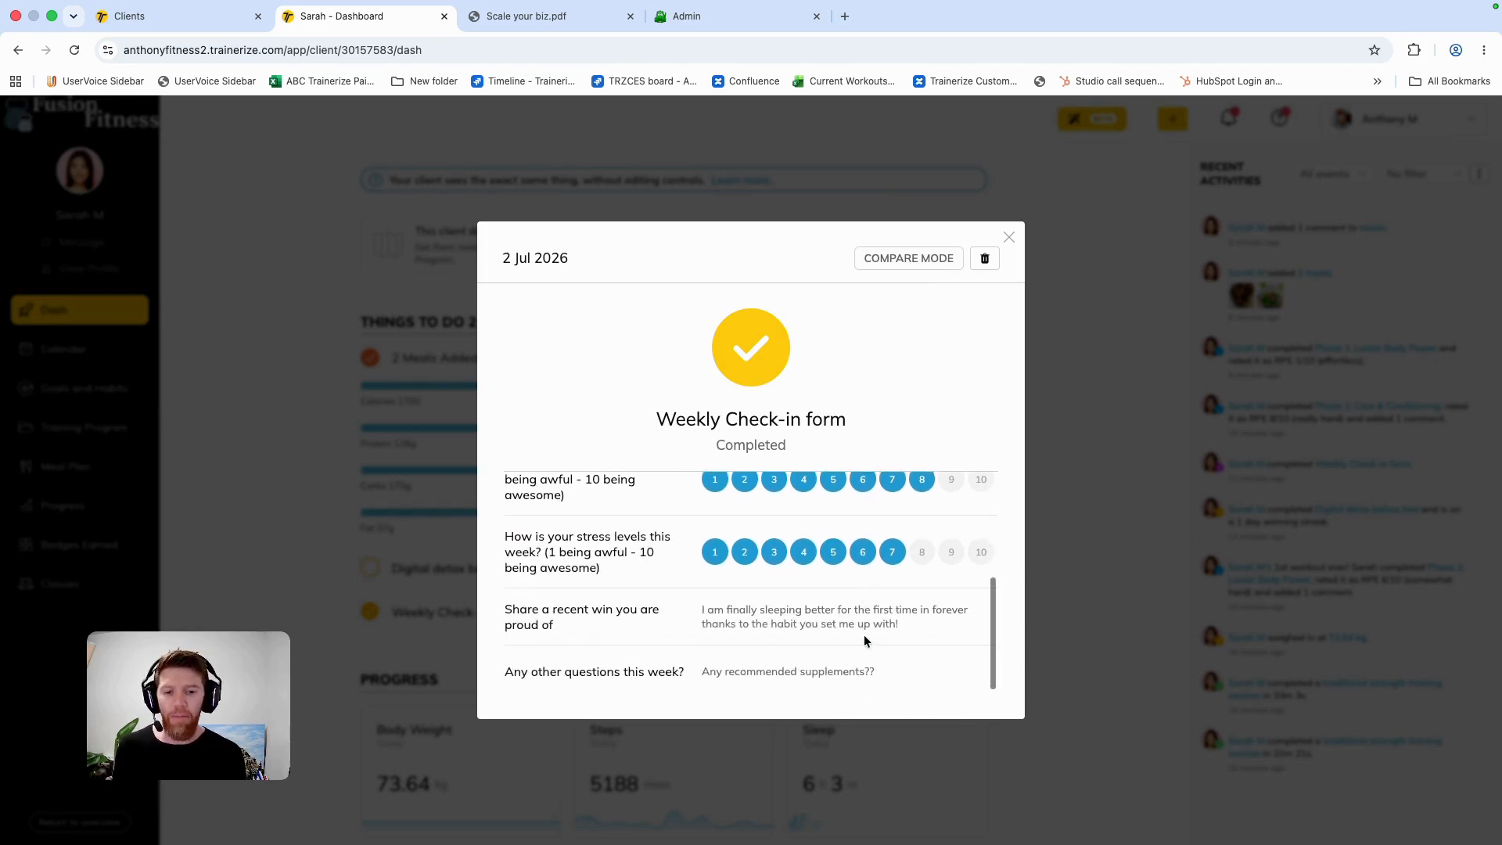
pyautogui.scroll(1, 864, 635)
pyautogui.scroll(-1, 863, 635)
pyautogui.moveTo(693, 615); pyautogui.dragTo(894, 623)
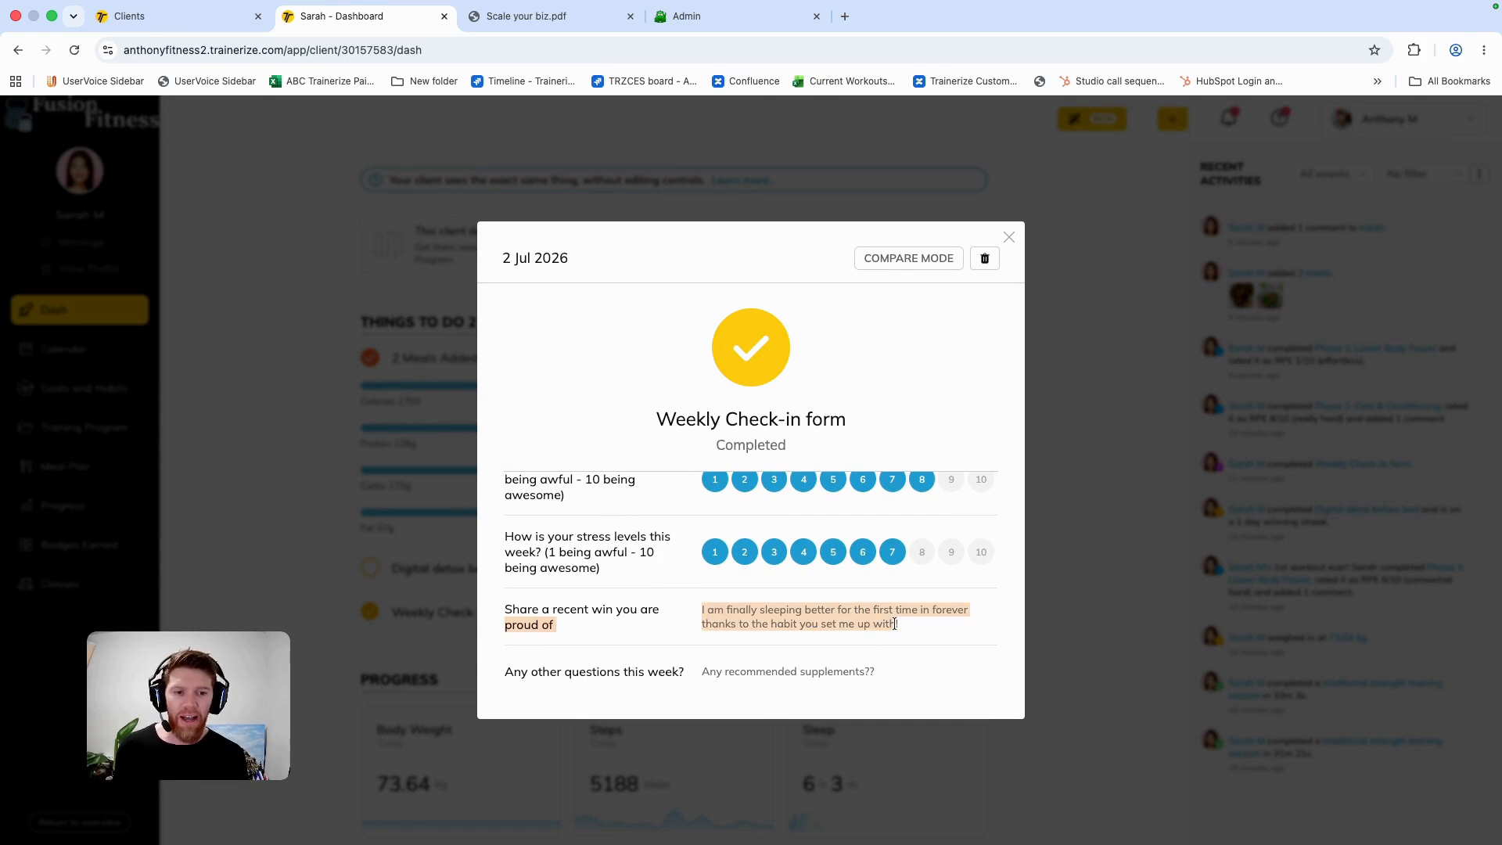
pyautogui.click(862, 646)
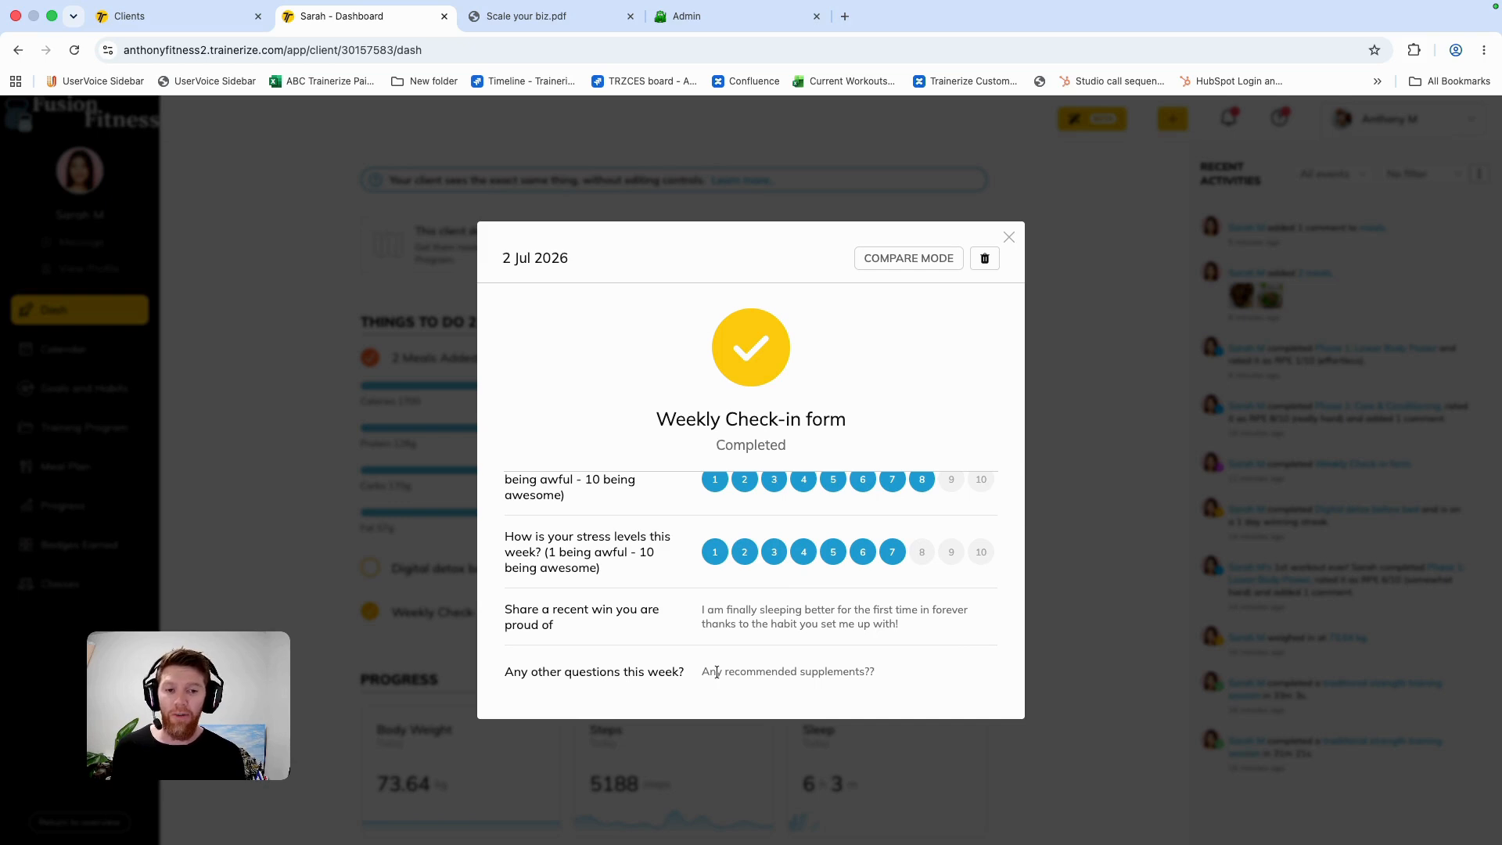
pyautogui.scroll(5, 716, 673)
pyautogui.scroll(-5, 717, 673)
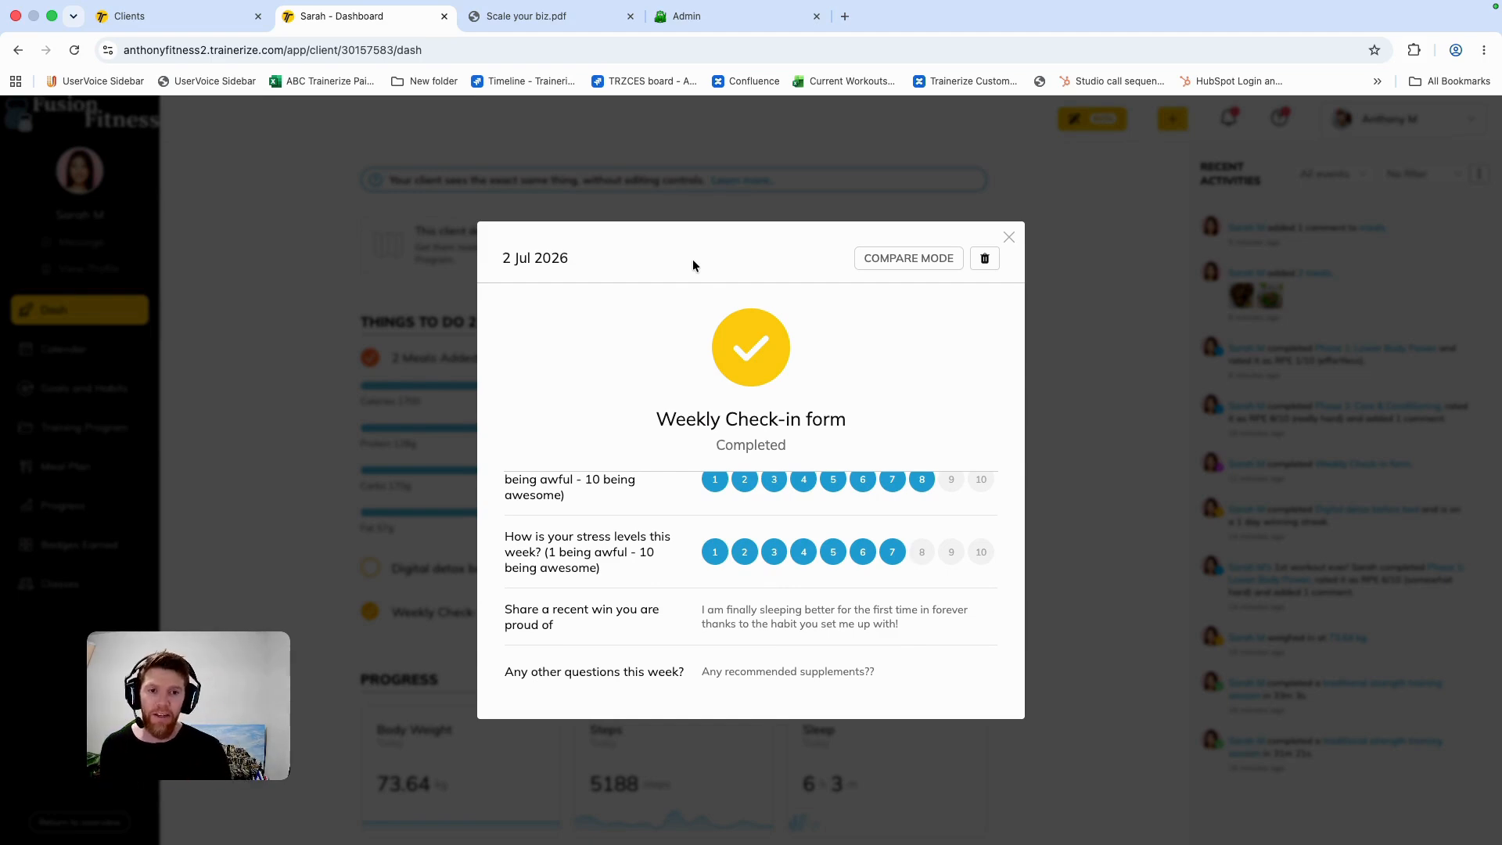
pyautogui.click(1008, 237)
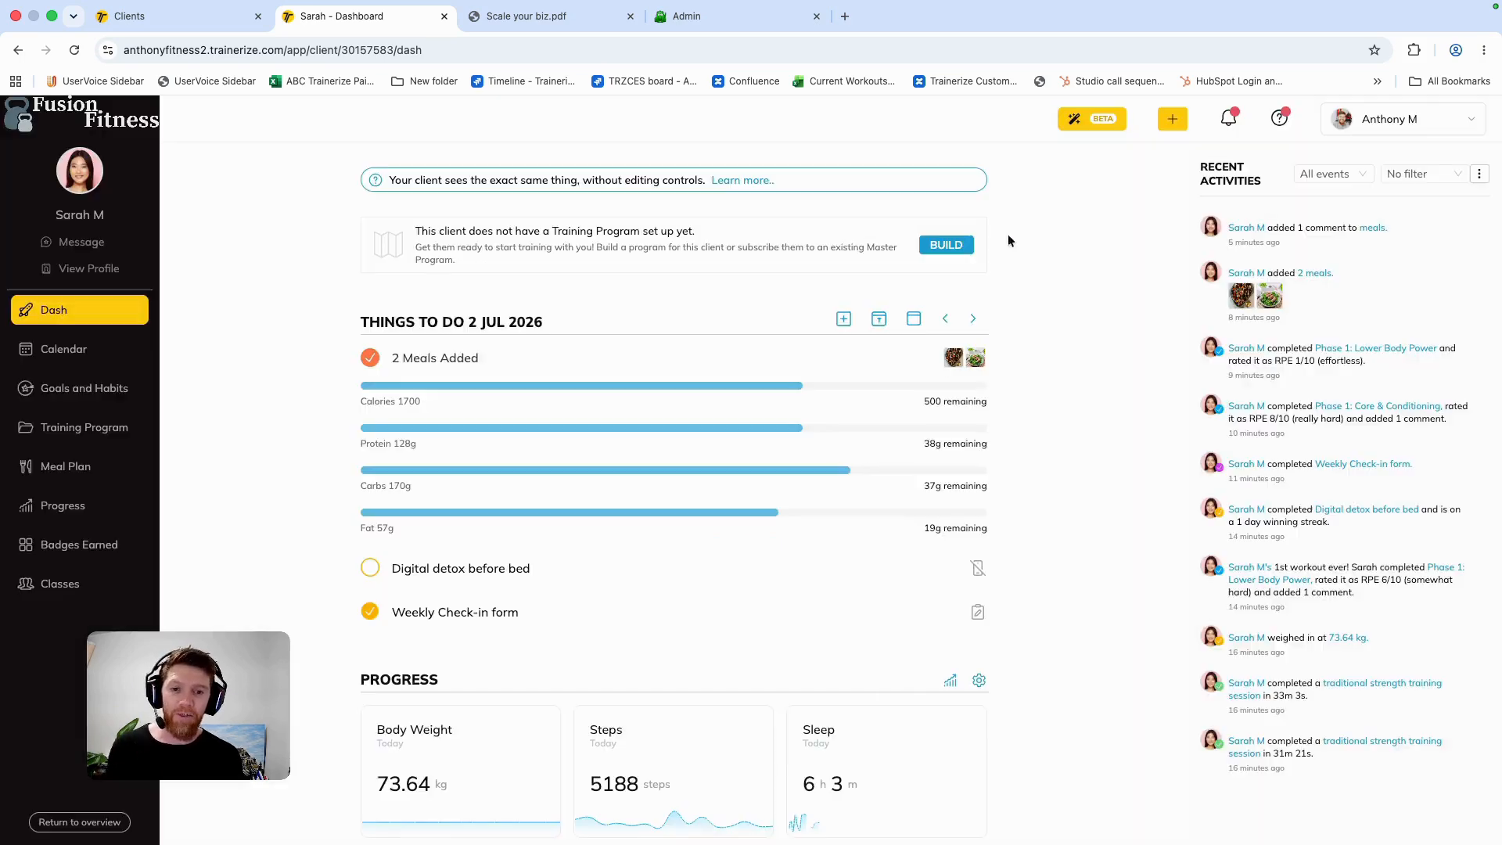
# Step: Reopen the 2 Jul 2026 Weekly Check-in form and examine the answer to Any other questions this week?
pyautogui.click(439, 615)
pyautogui.scroll(-5, 595, 618)
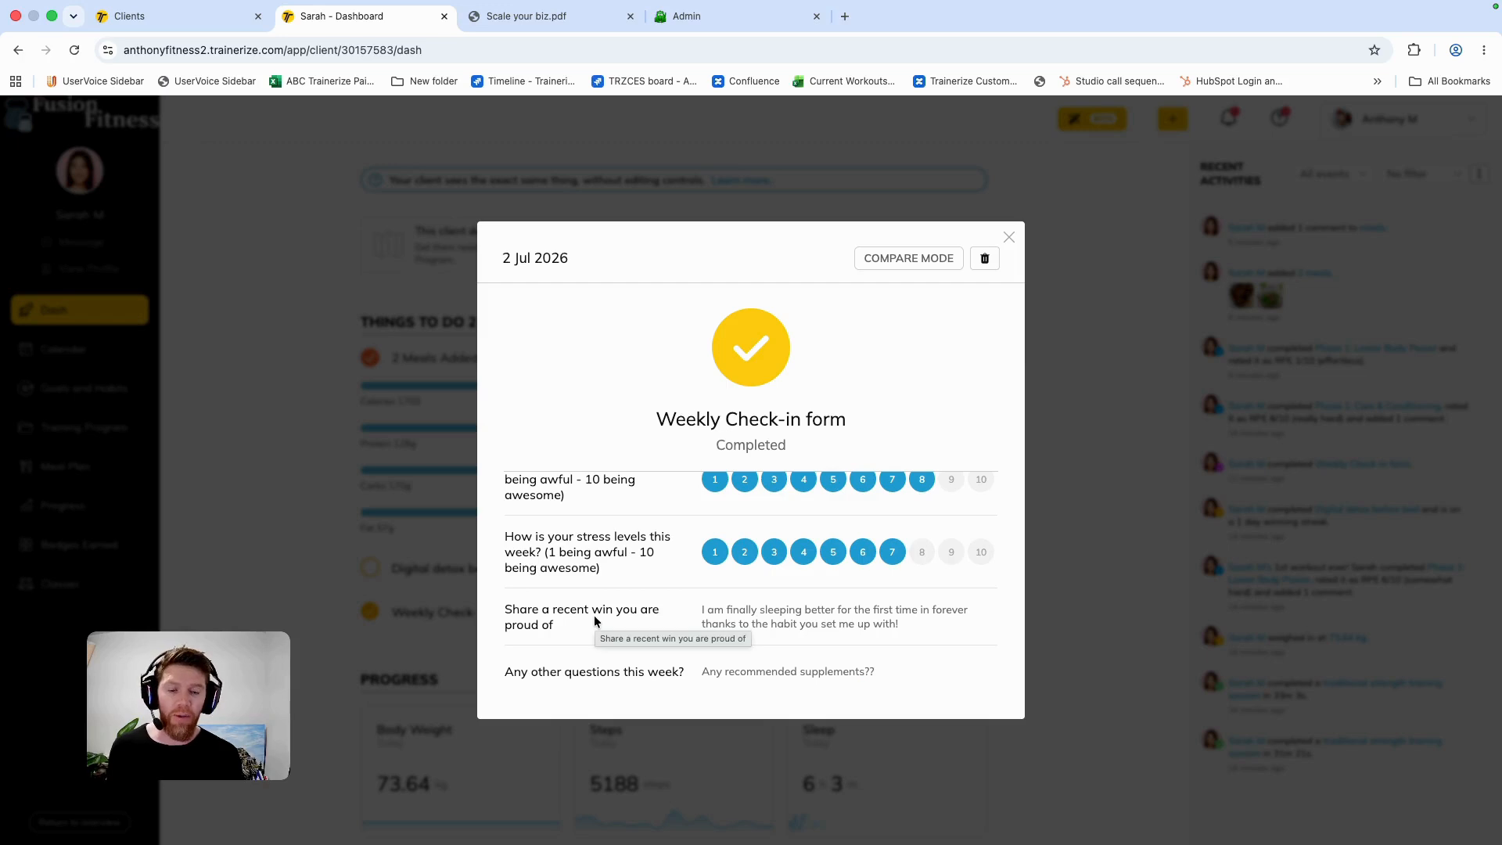
pyautogui.moveTo(698, 671); pyautogui.dragTo(890, 679)
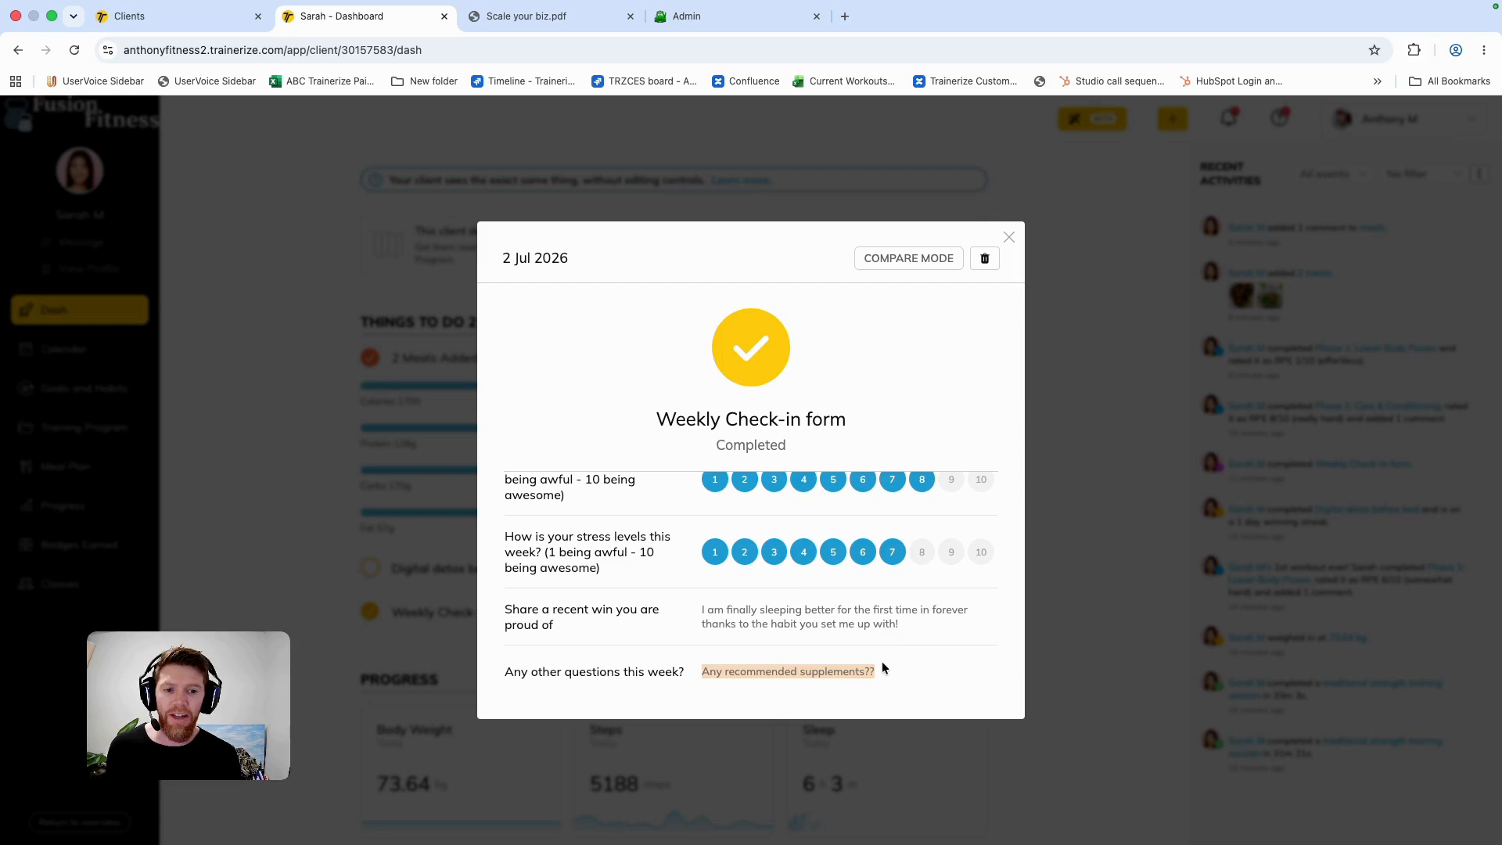
pyautogui.click(1009, 239)
# Step: Record and send the client a voice message of about 46 seconds, and close the conversation
pyautogui.click(73, 241)
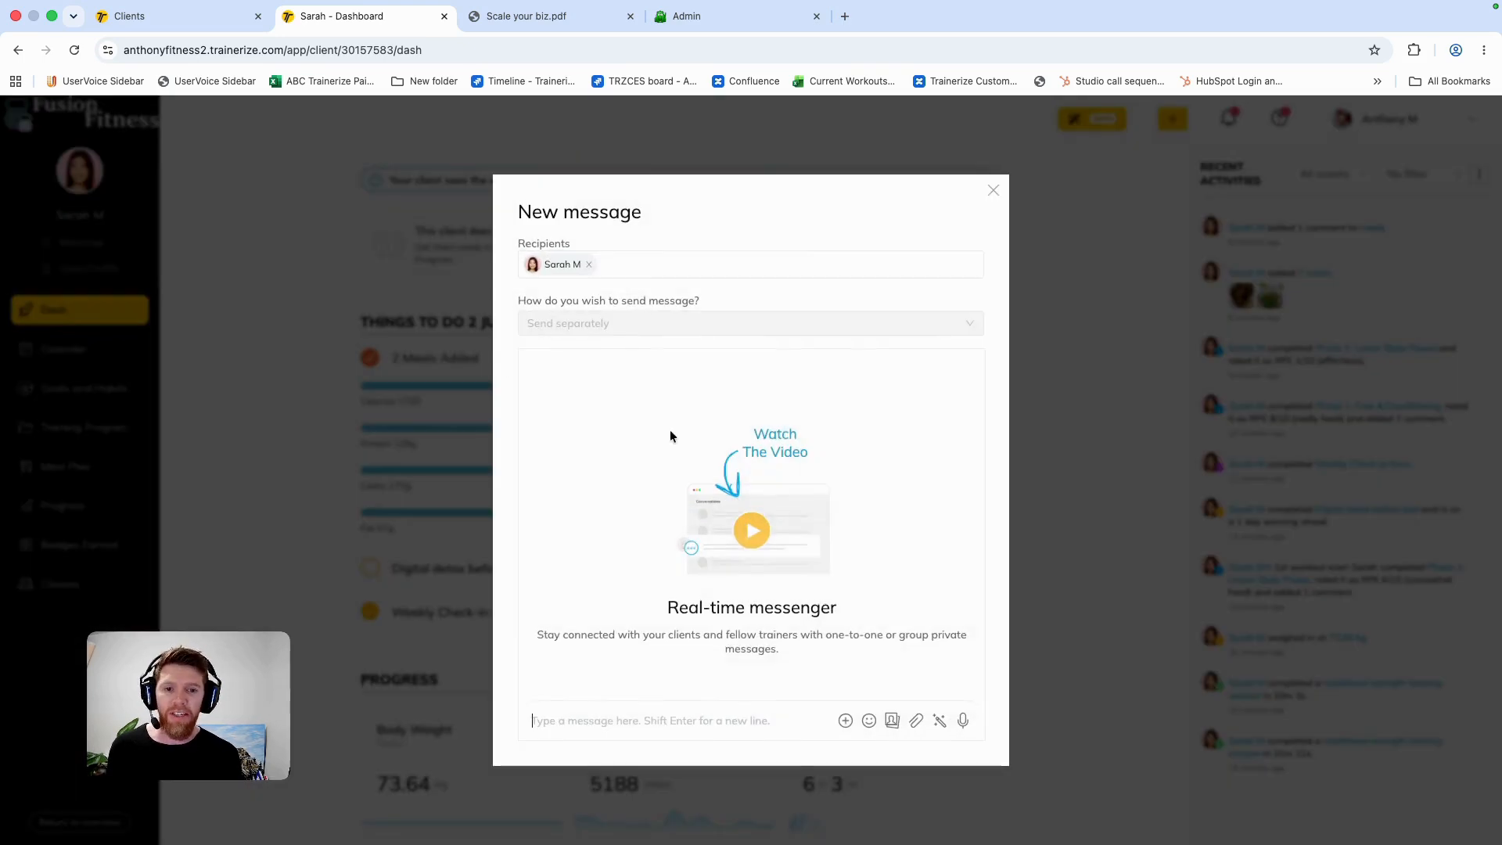
pyautogui.click(960, 719)
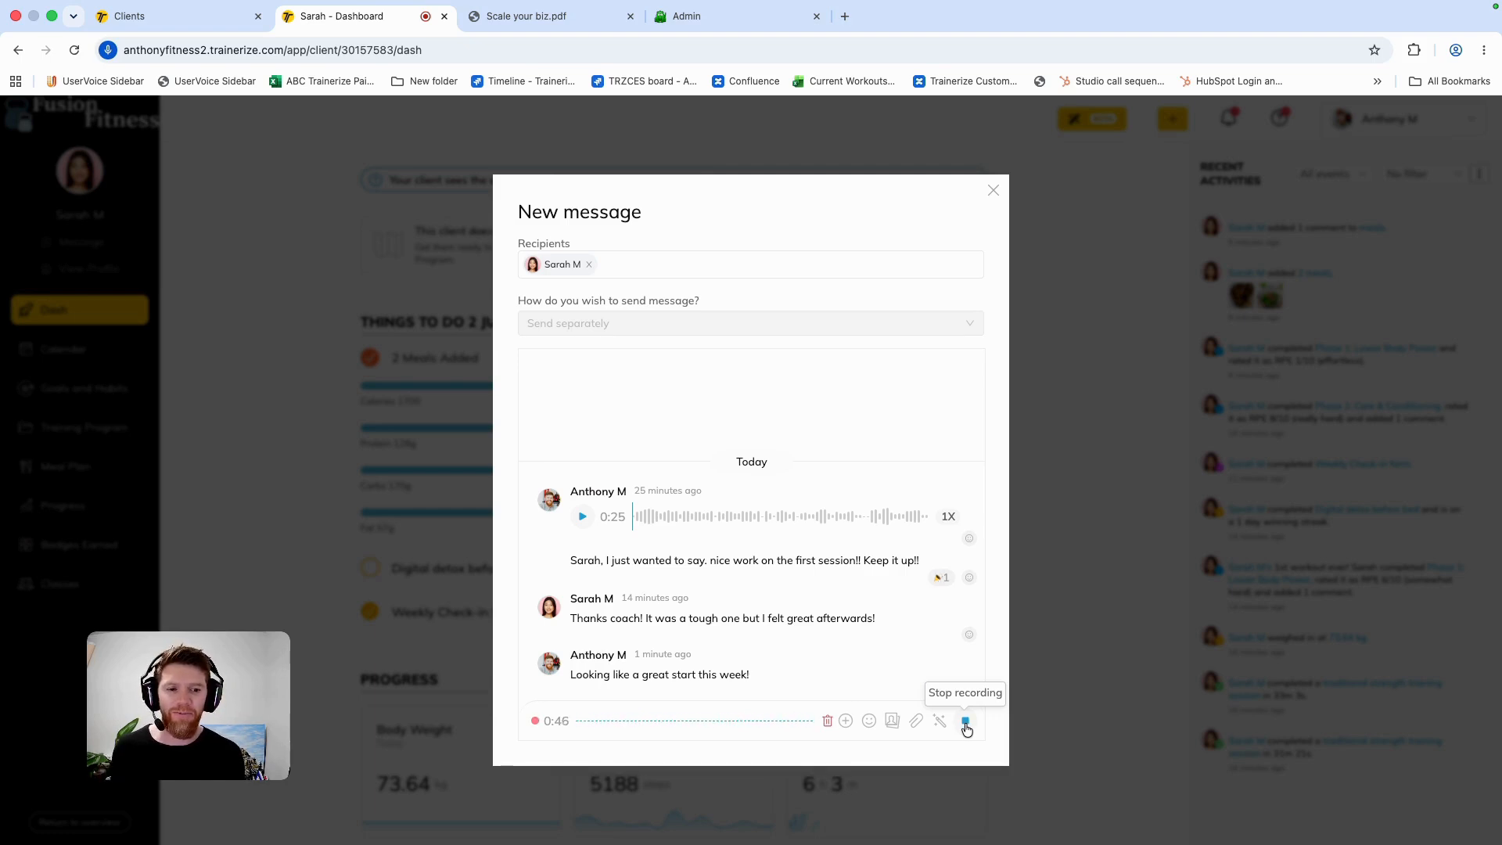
pyautogui.click(966, 726)
pyautogui.click(966, 726)
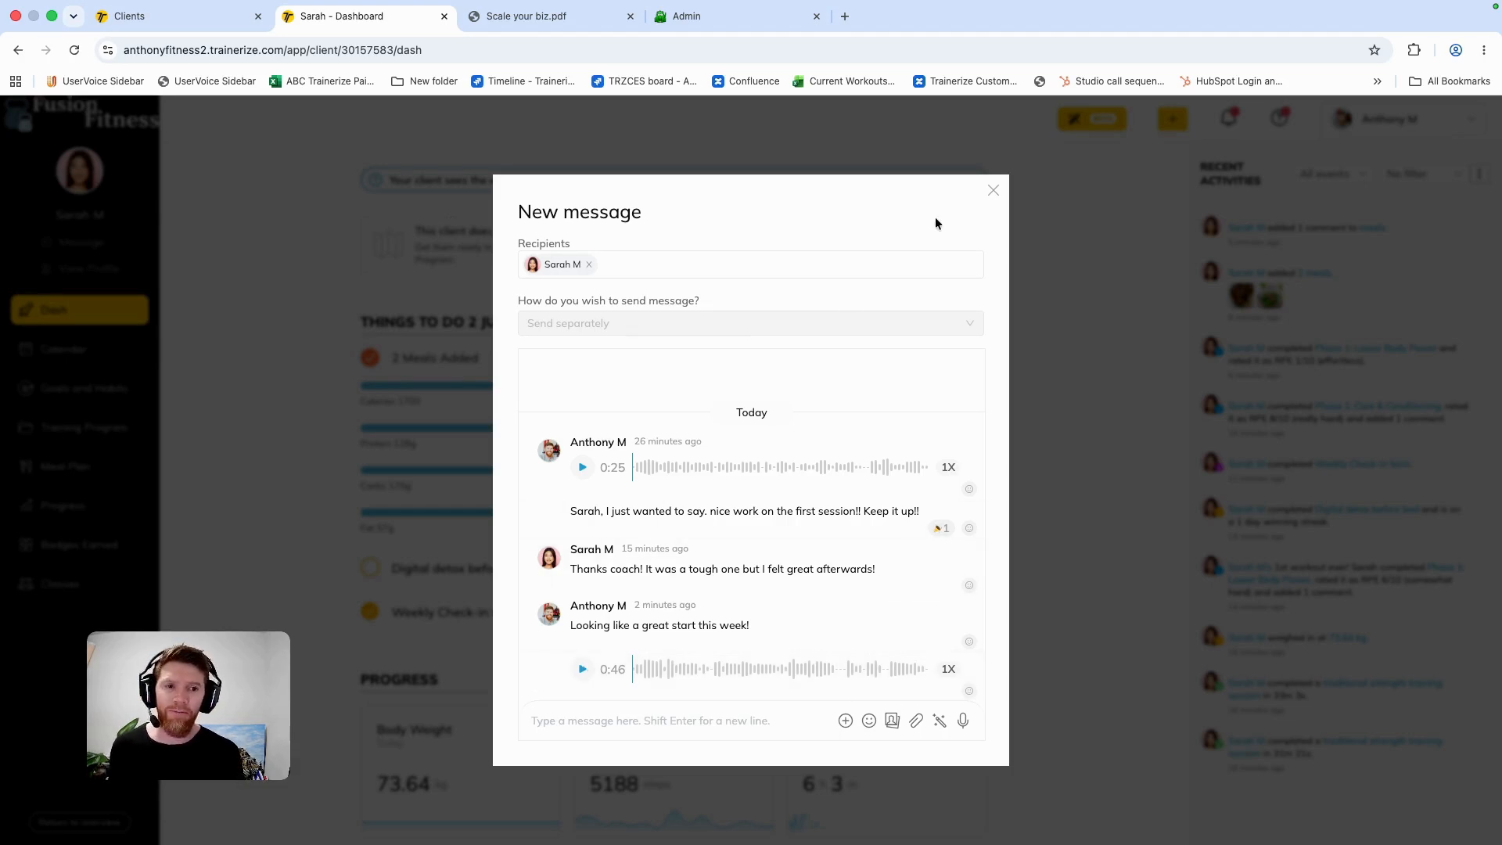
pyautogui.click(993, 190)
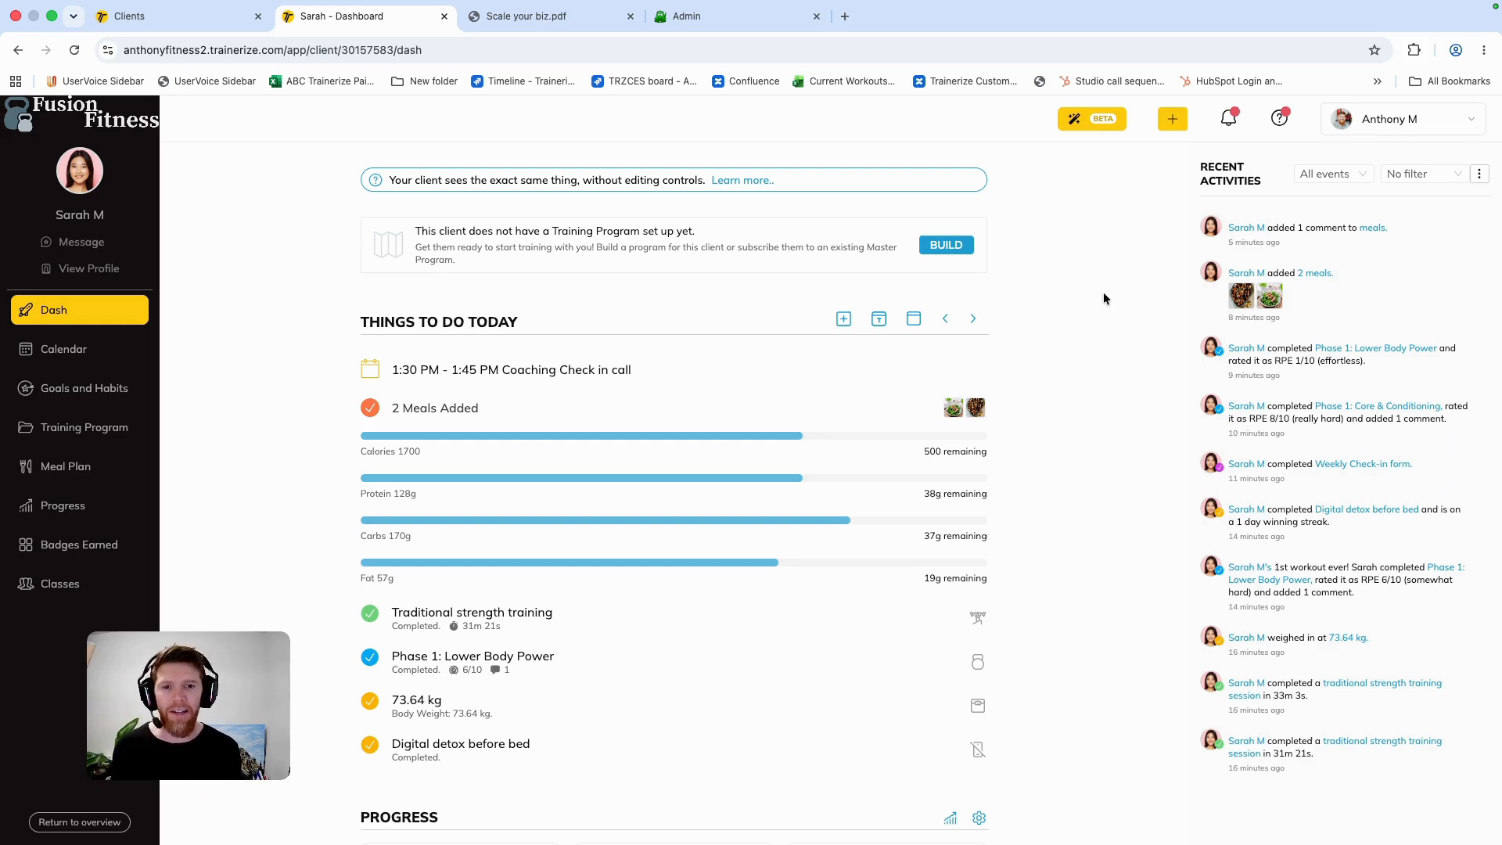
# Step: Join the video call of today's Coaching Check in call and return to the client's dashboard, closing the appointment details
pyautogui.click(534, 374)
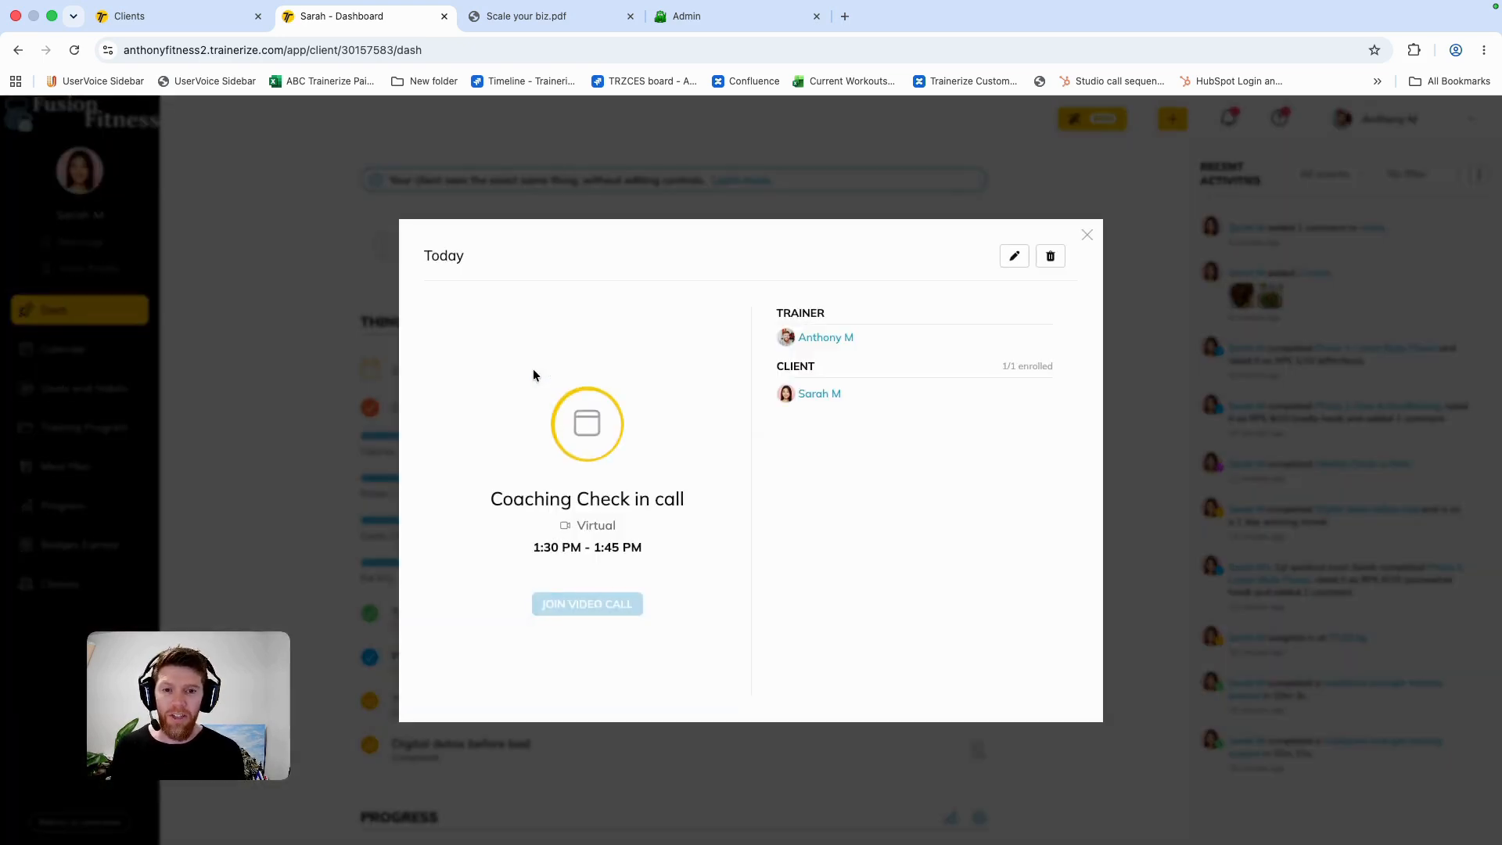
pyautogui.click(591, 606)
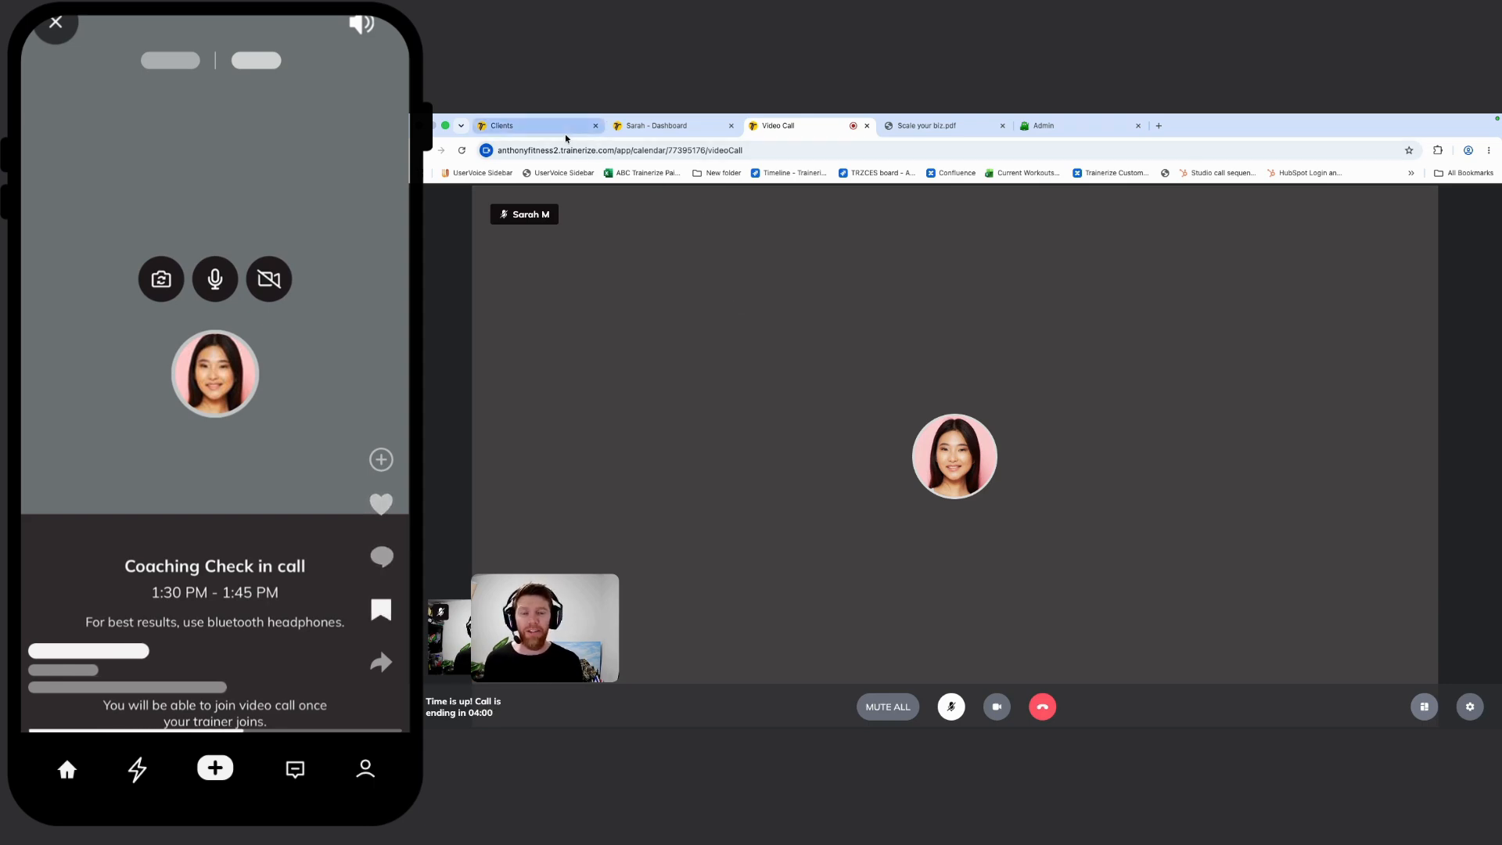
pyautogui.click(656, 126)
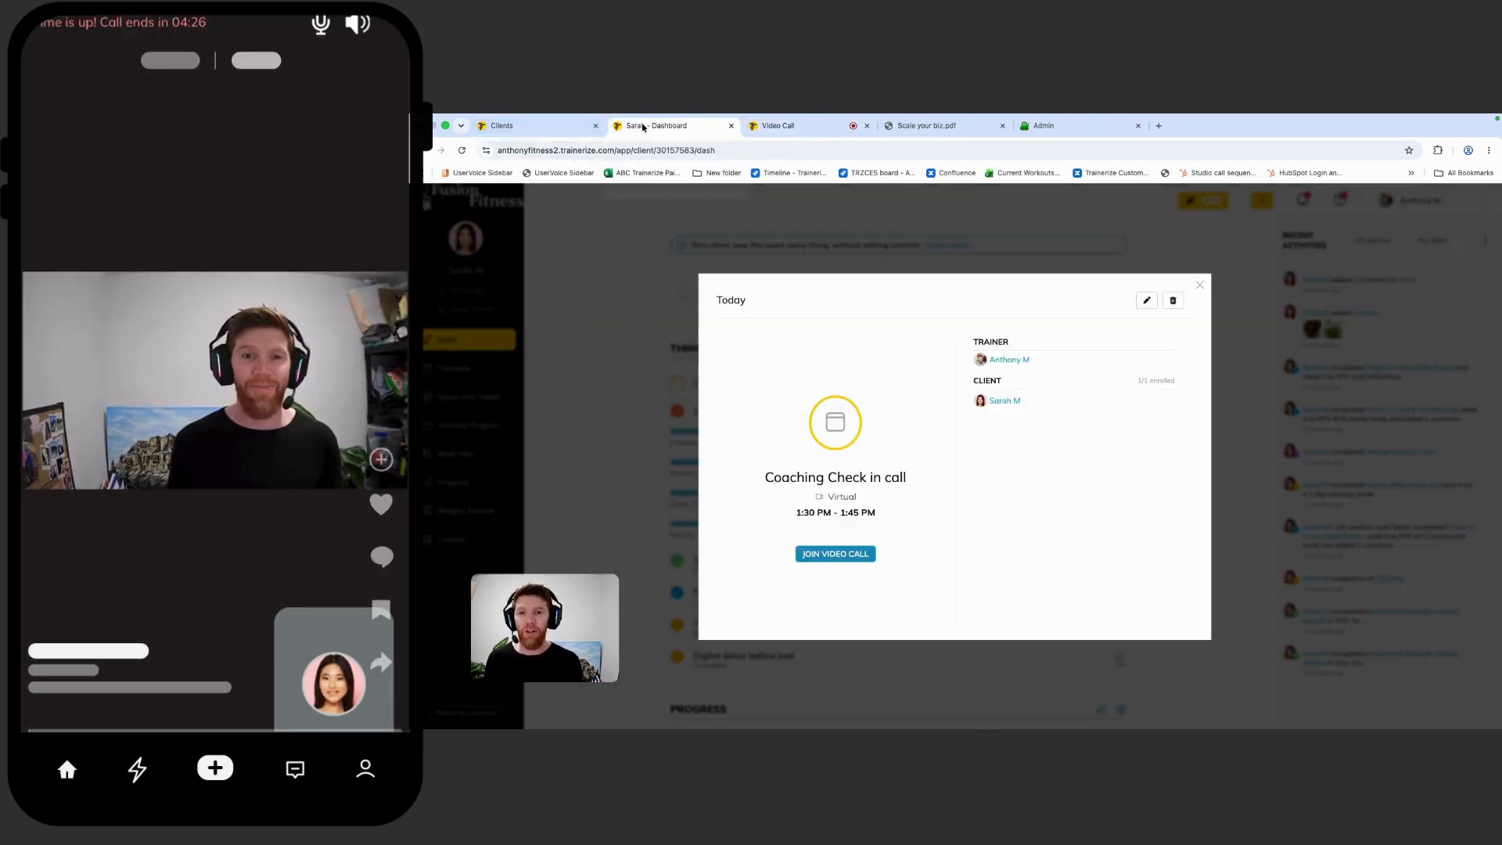
pyautogui.click(1201, 286)
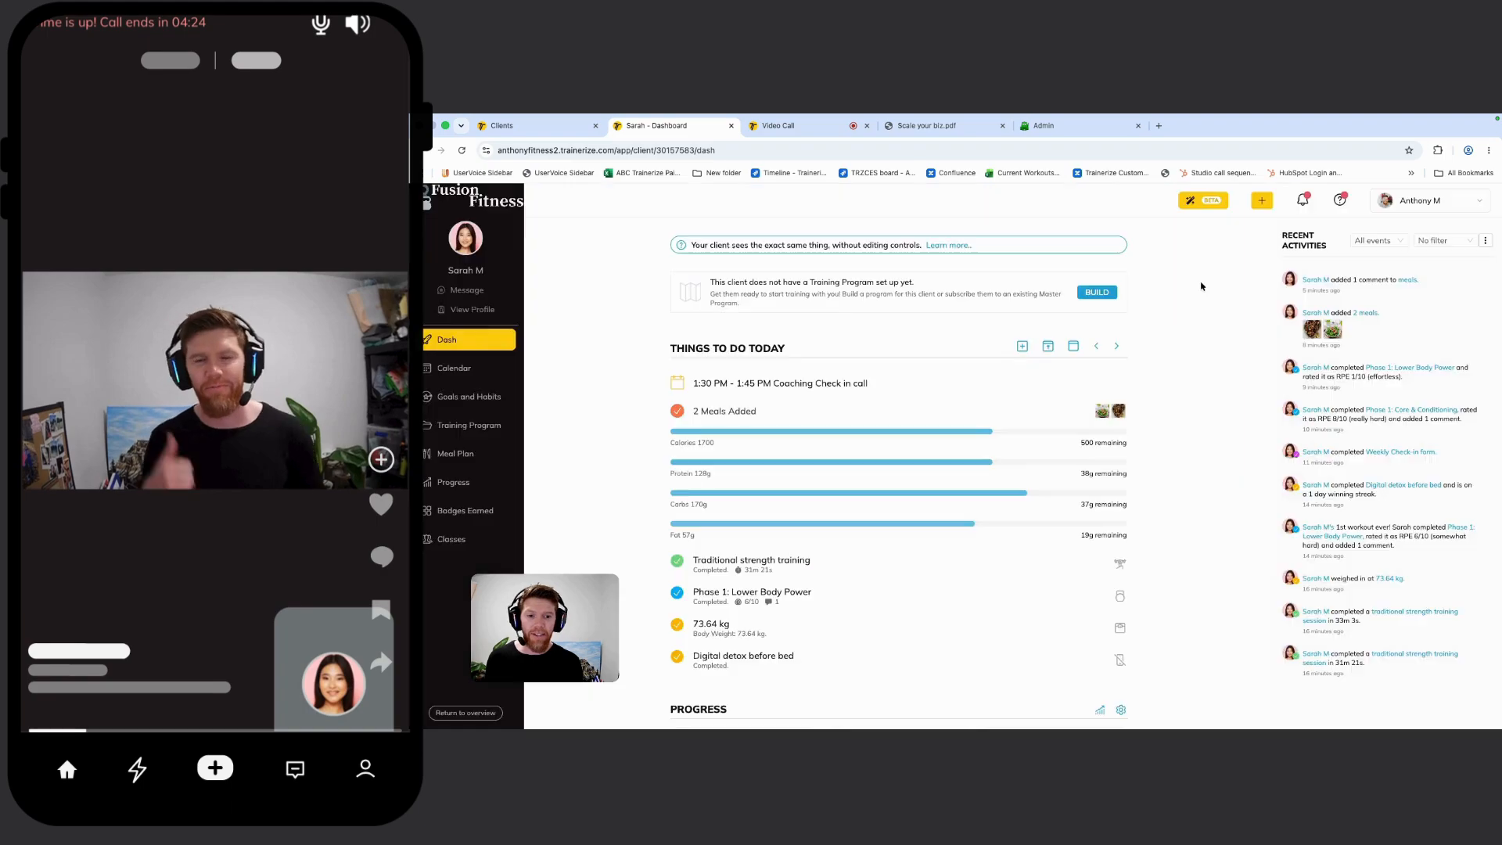
# Step: Save the trainer's note "Discussed results goals and injuries, check in next week on sleep pattern!" in the client's profile, and close the profile
pyautogui.click(472, 308)
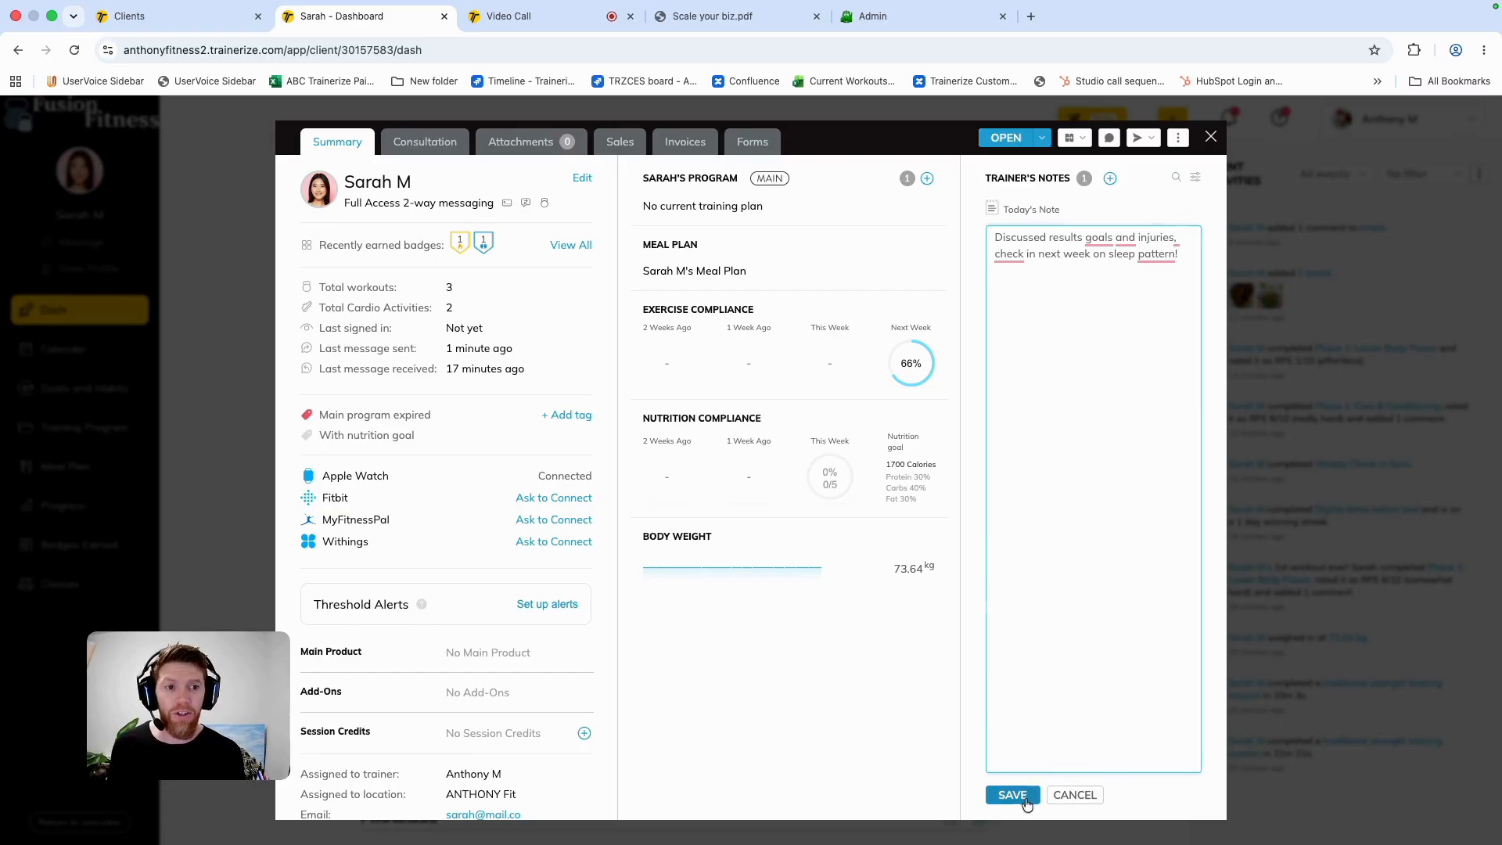
pyautogui.click(1017, 795)
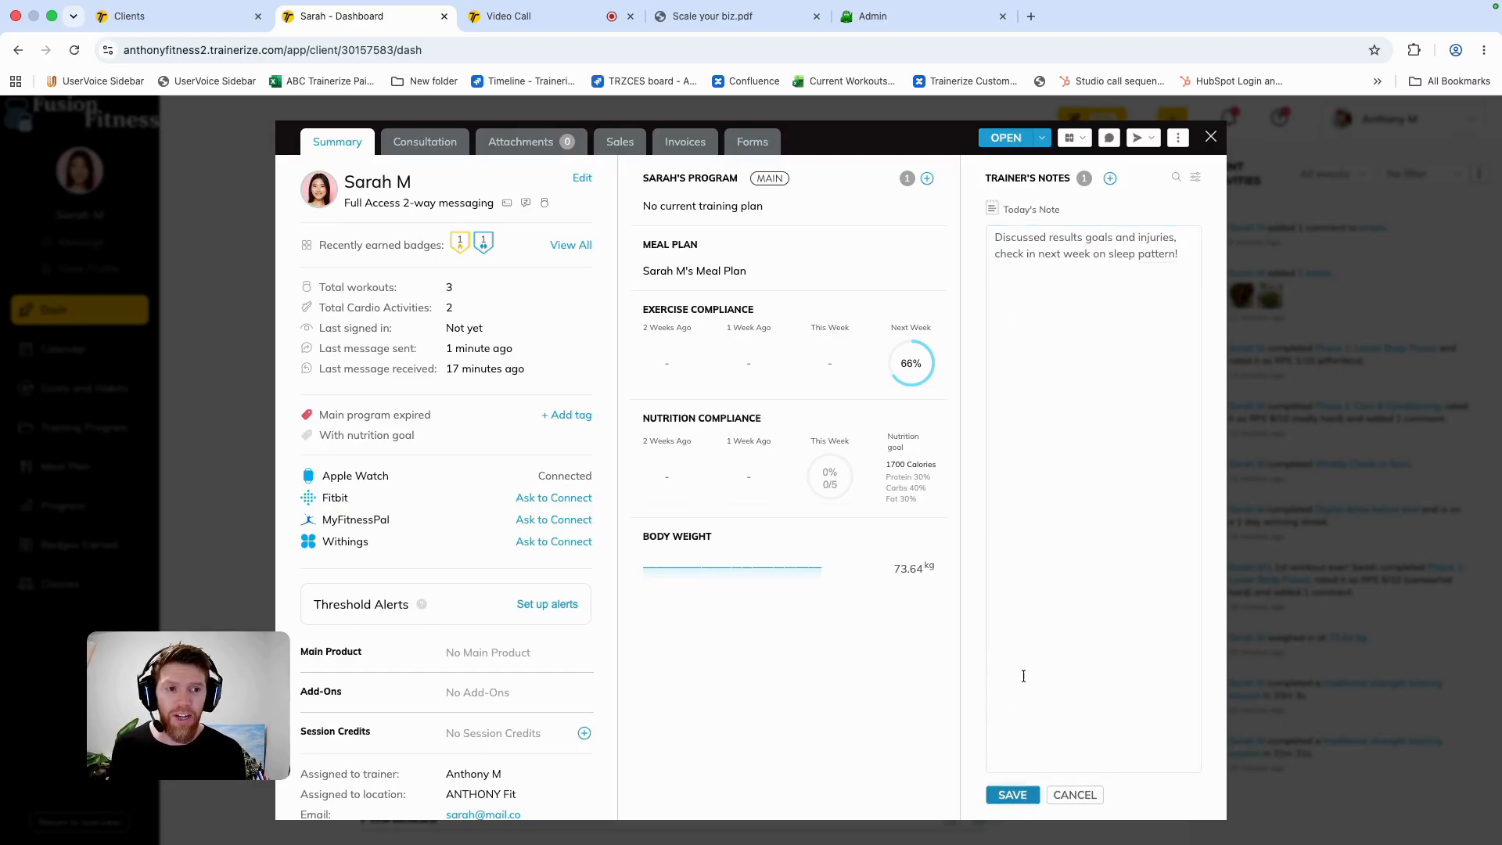
pyautogui.scroll(3, 1072, 284)
pyautogui.scroll(-3, 1081, 286)
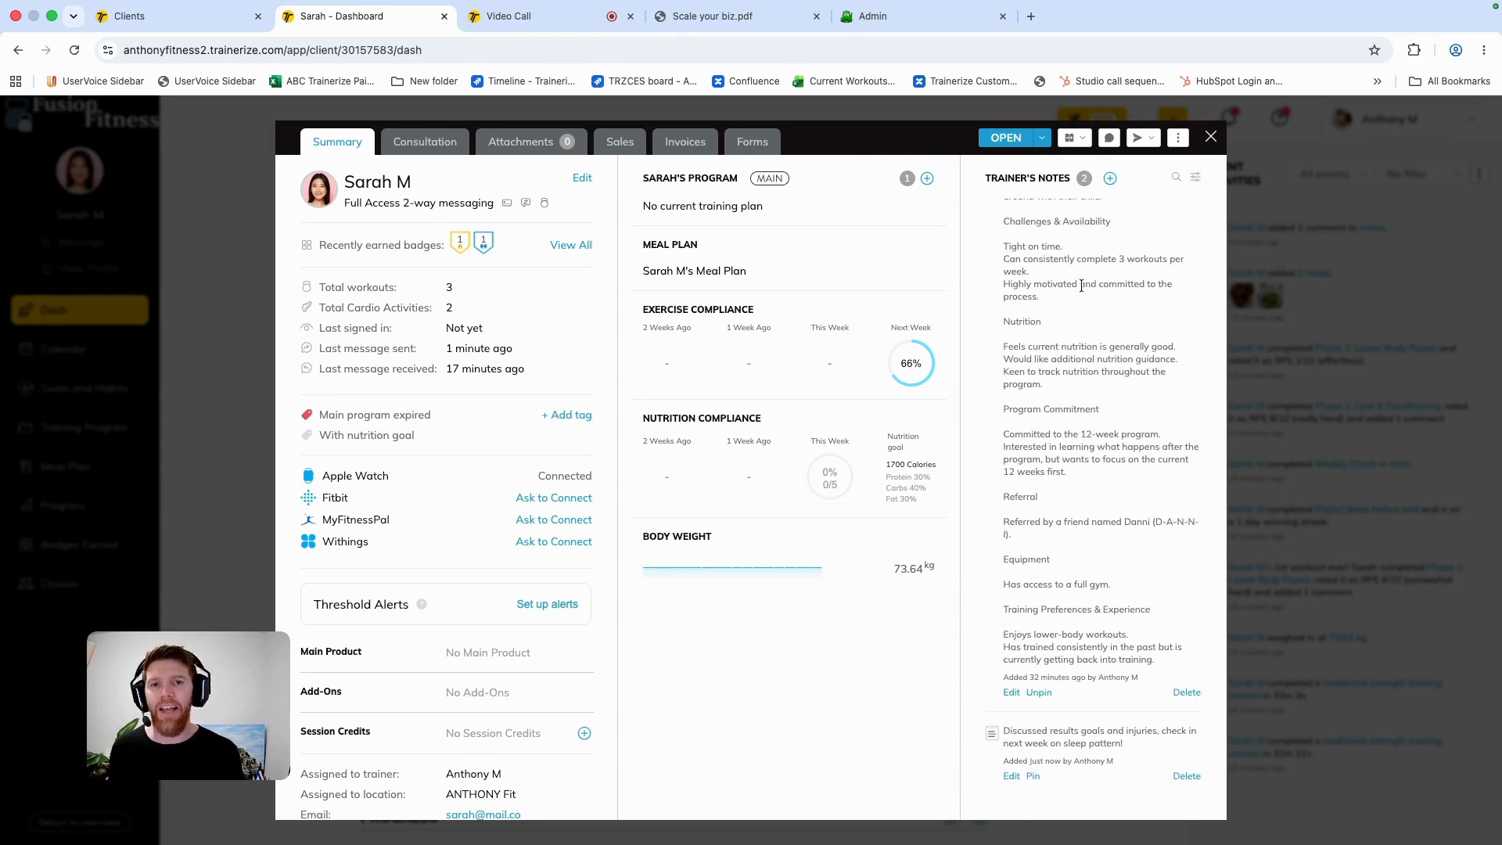
pyautogui.click(1211, 138)
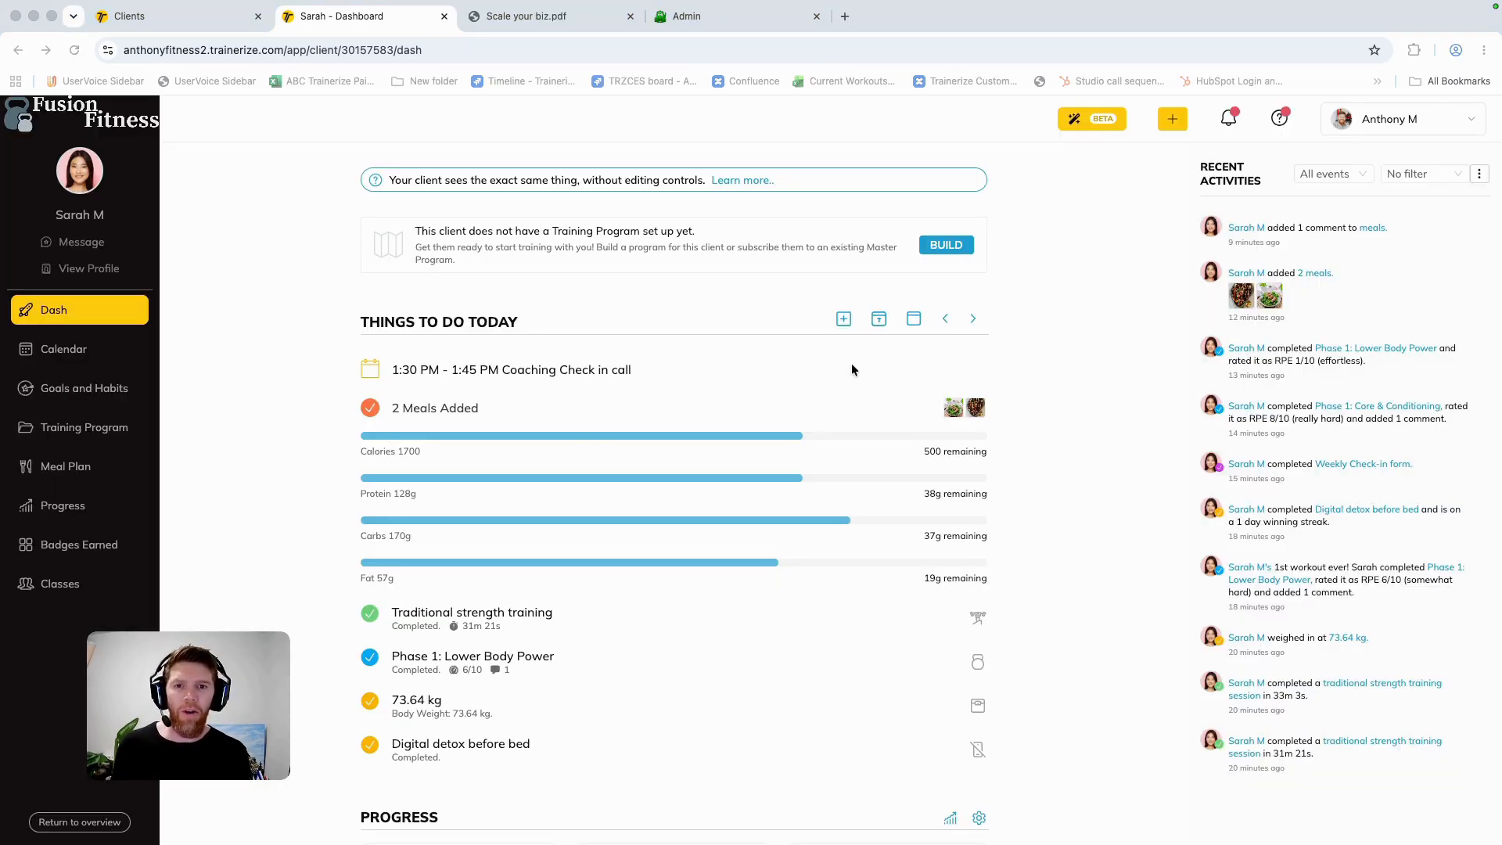
# Step: Open the completed Weekly Check-in form from the recent activities and highlight the recent win question and its answer
pyautogui.click(1343, 466)
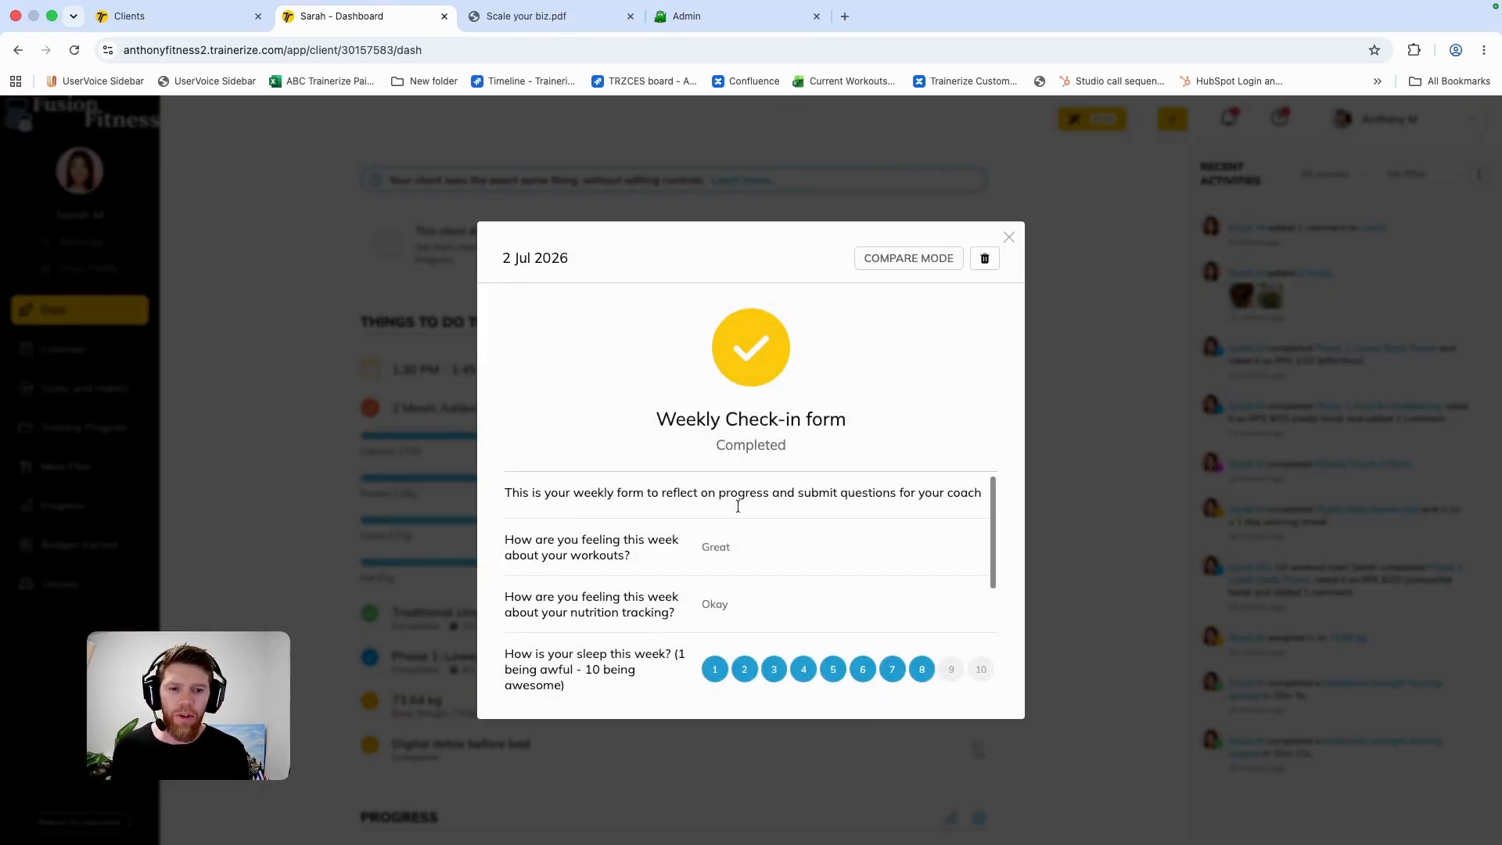
pyautogui.scroll(-3, 738, 506)
pyautogui.moveTo(503, 611); pyautogui.dragTo(657, 631)
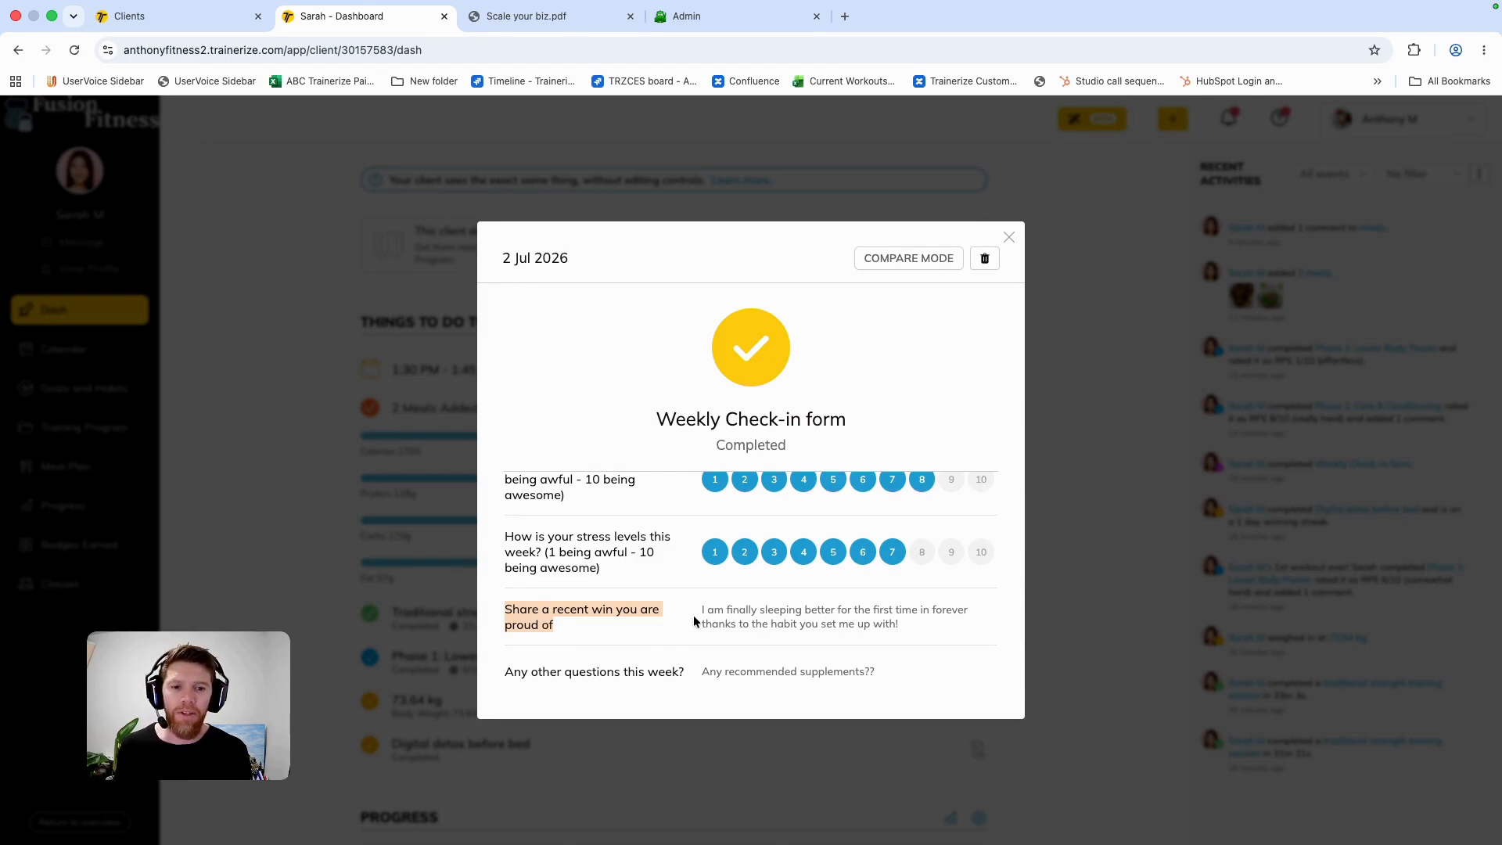
pyautogui.moveTo(696, 608)
pyautogui.mouseDown()
pyautogui.moveTo(920, 623)
pyautogui.moveTo(658, 614)
pyautogui.moveTo(700, 618)
pyautogui.mouseUp()
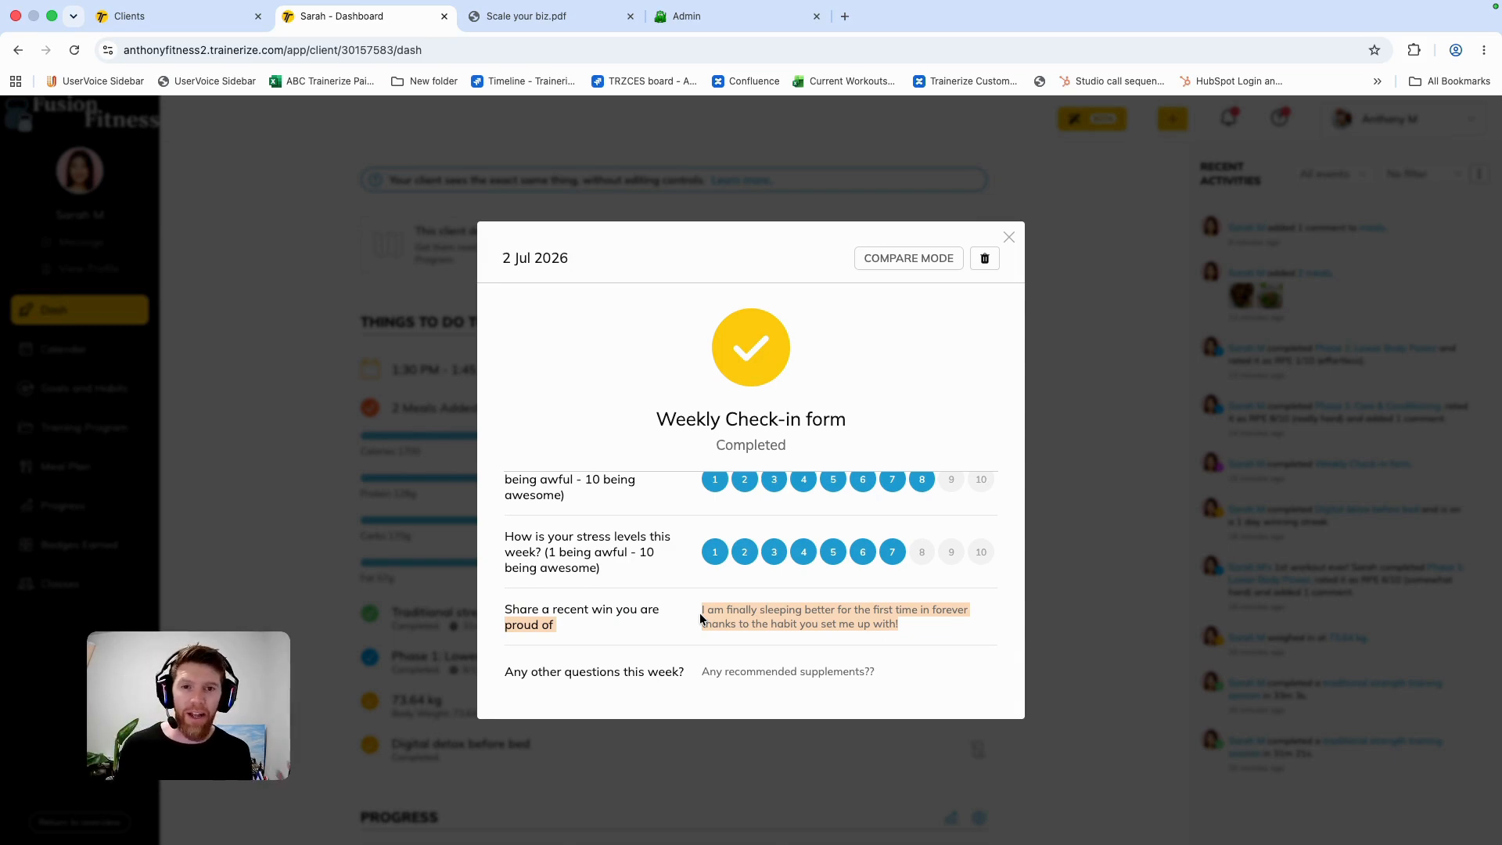
pyautogui.click(606, 386)
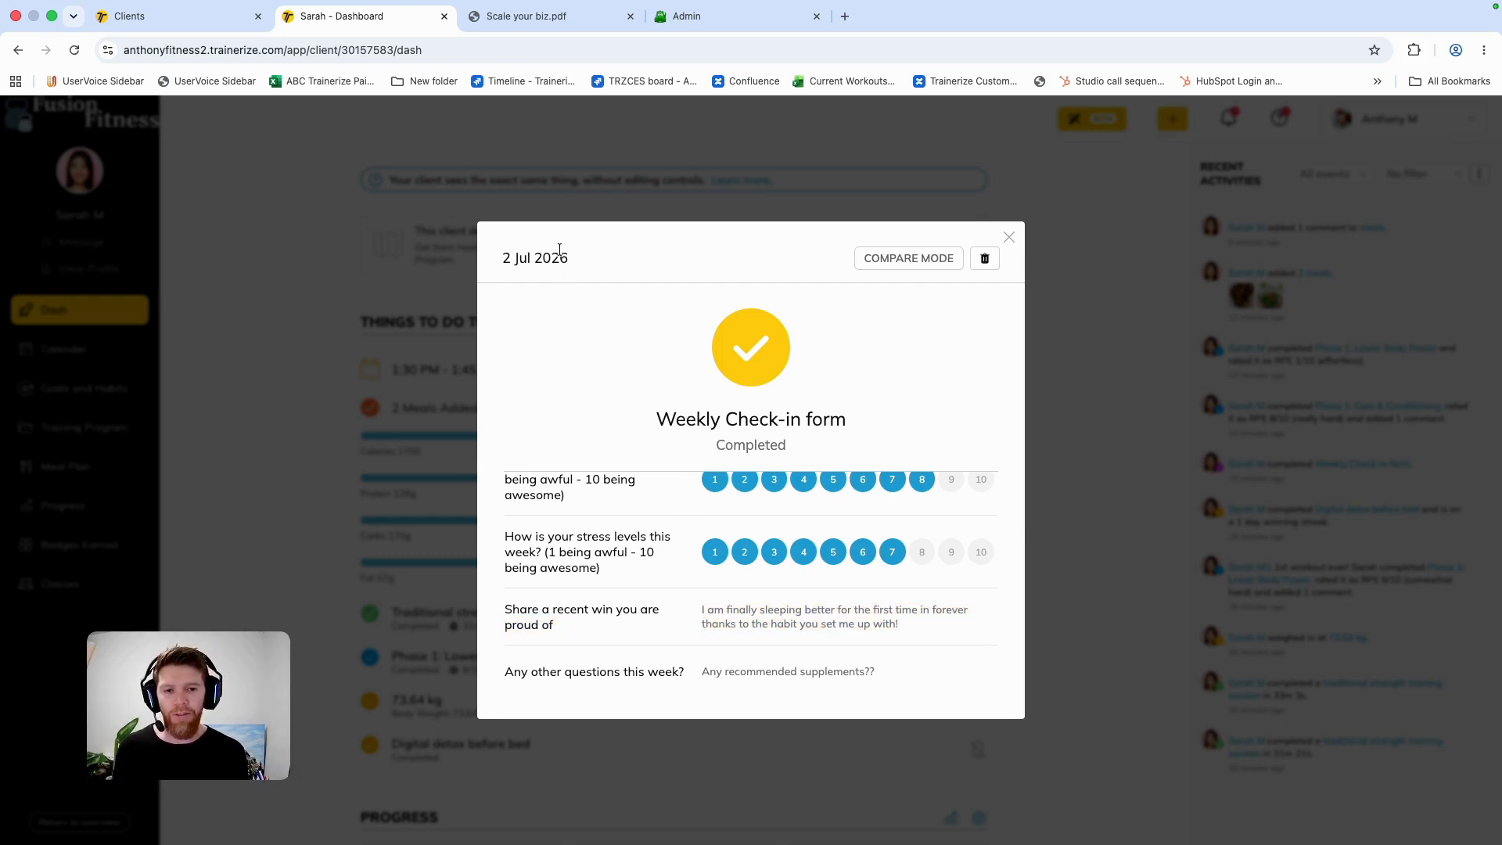
# Step: View the My weekly blueprint slide in Scale your biz.pdf, and return to the client's dashboard to close the check-in form
pyautogui.click(523, 22)
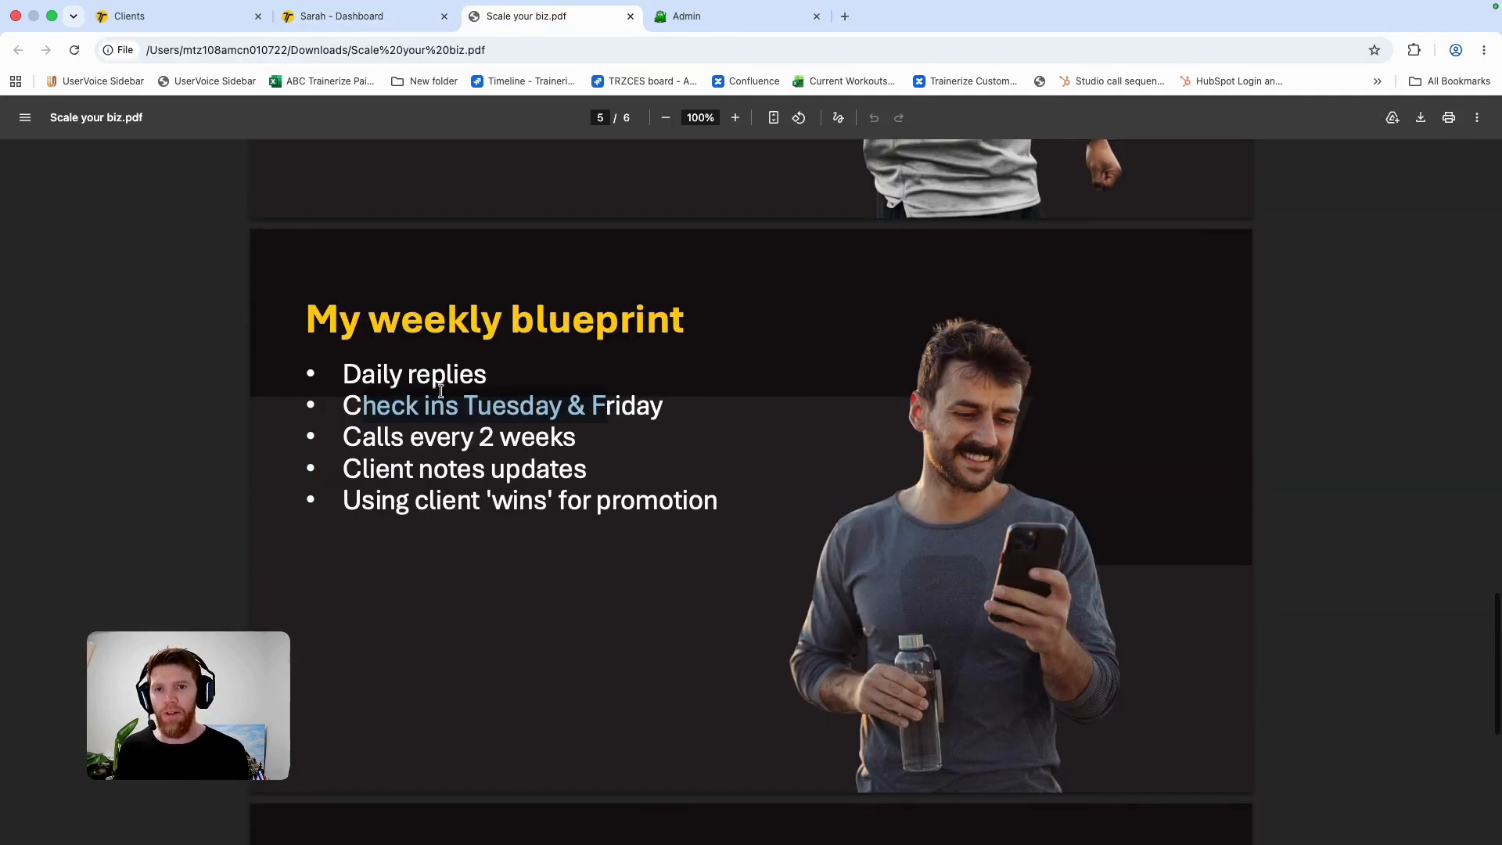
pyautogui.click(218, 19)
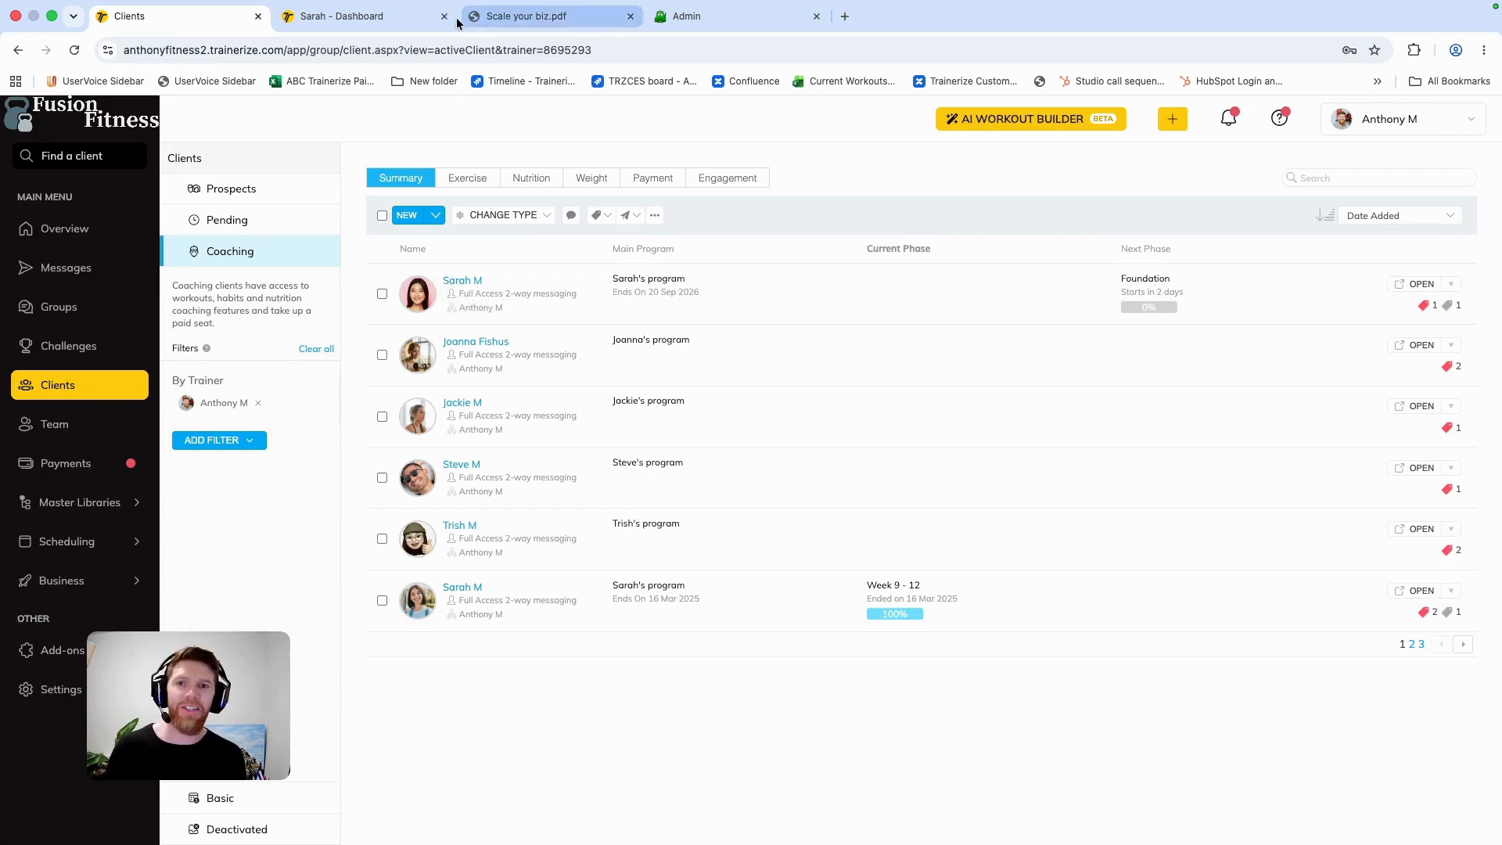
pyautogui.click(395, 19)
pyautogui.click(1010, 237)
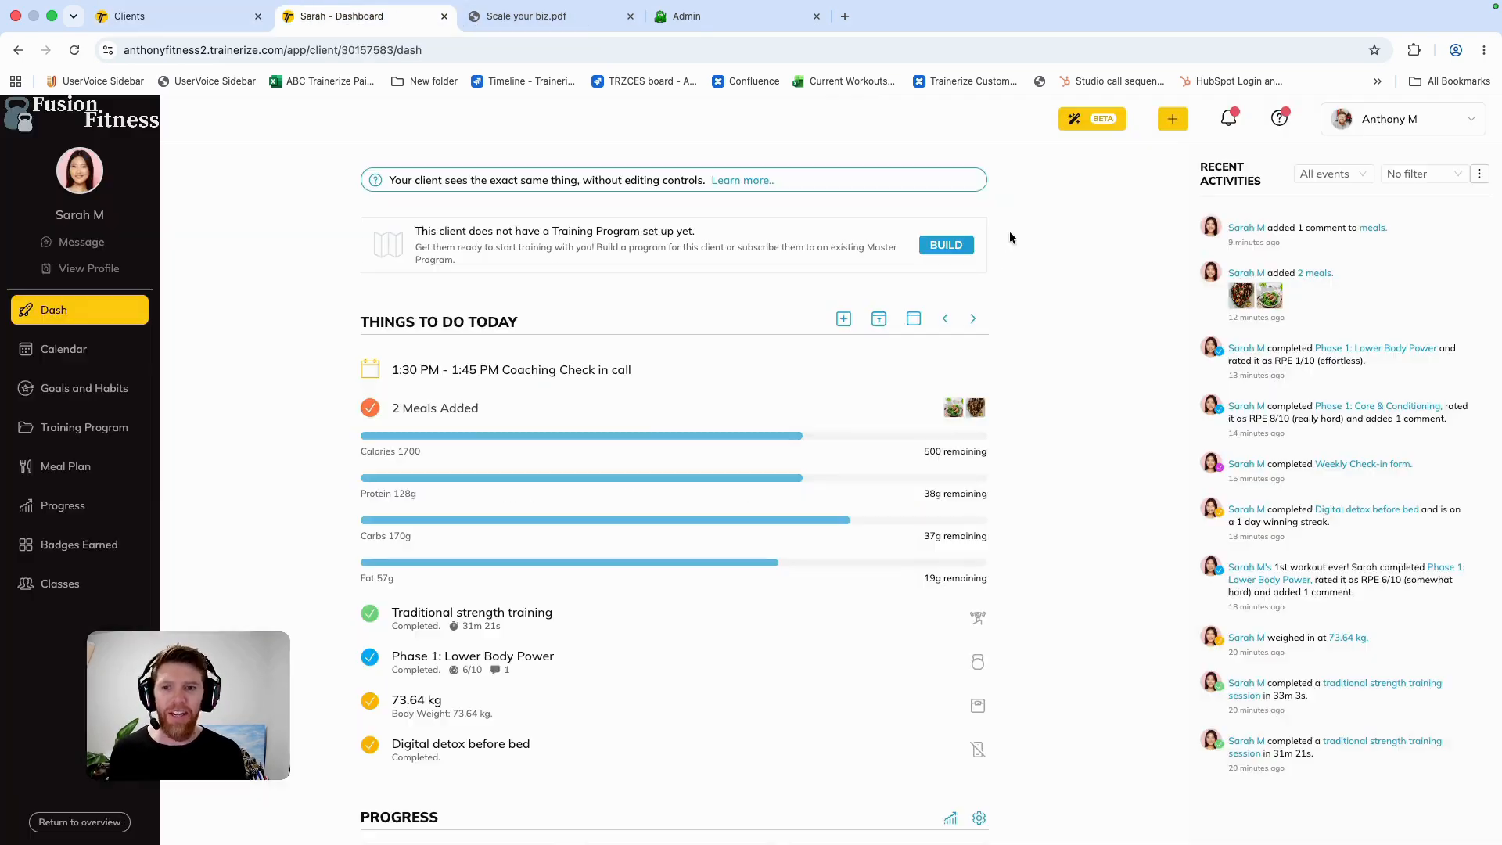
# Step: Return to Scale your biz.pdf and go past the weekly blueprint to the closing slide on page 6
pyautogui.click(555, 24)
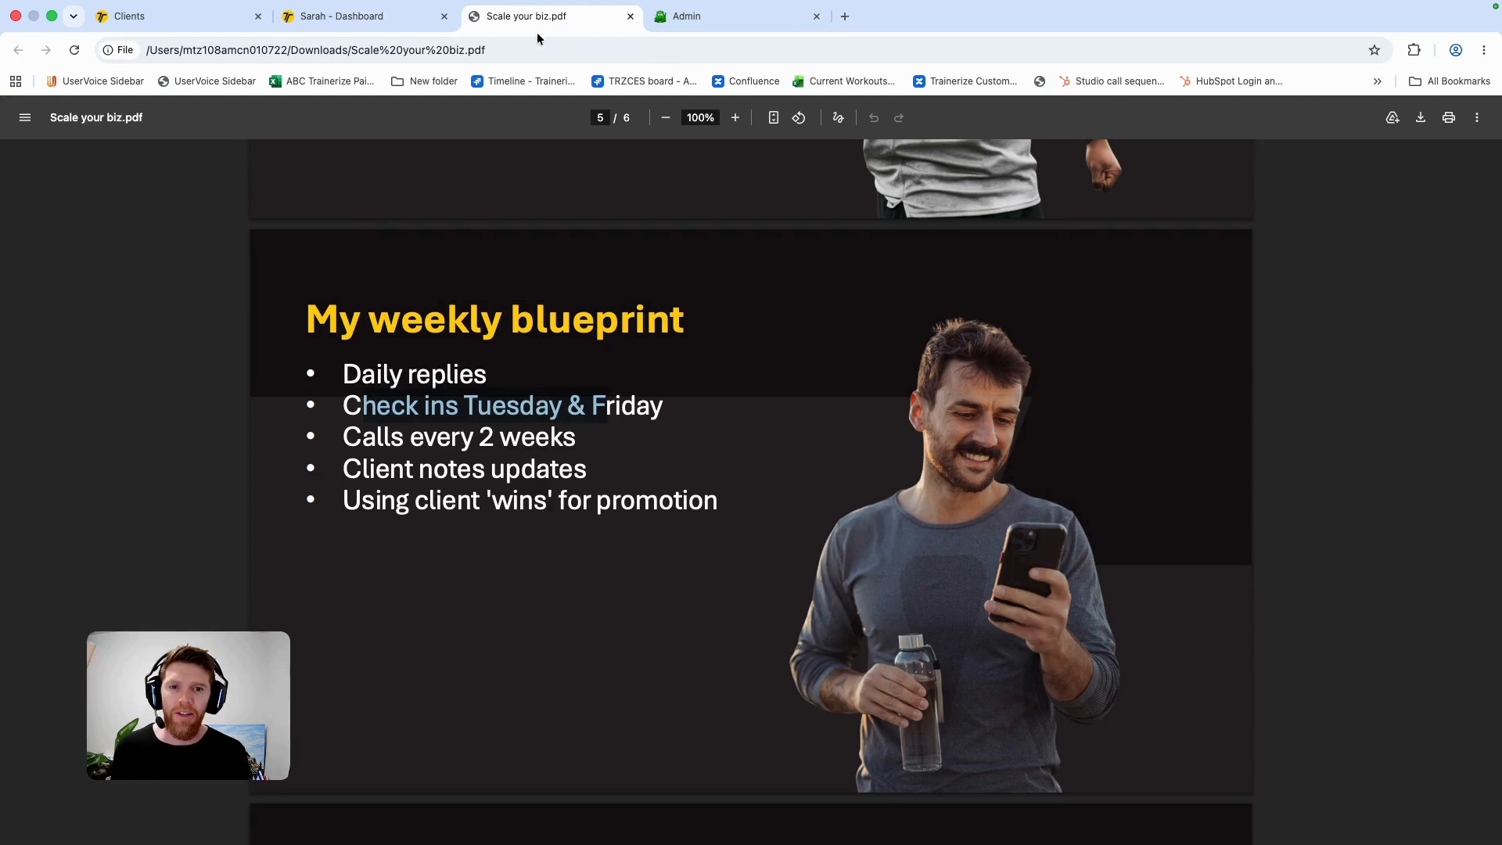
pyautogui.scroll(-1, 555, 473)
pyautogui.scroll(-1, 555, 473)
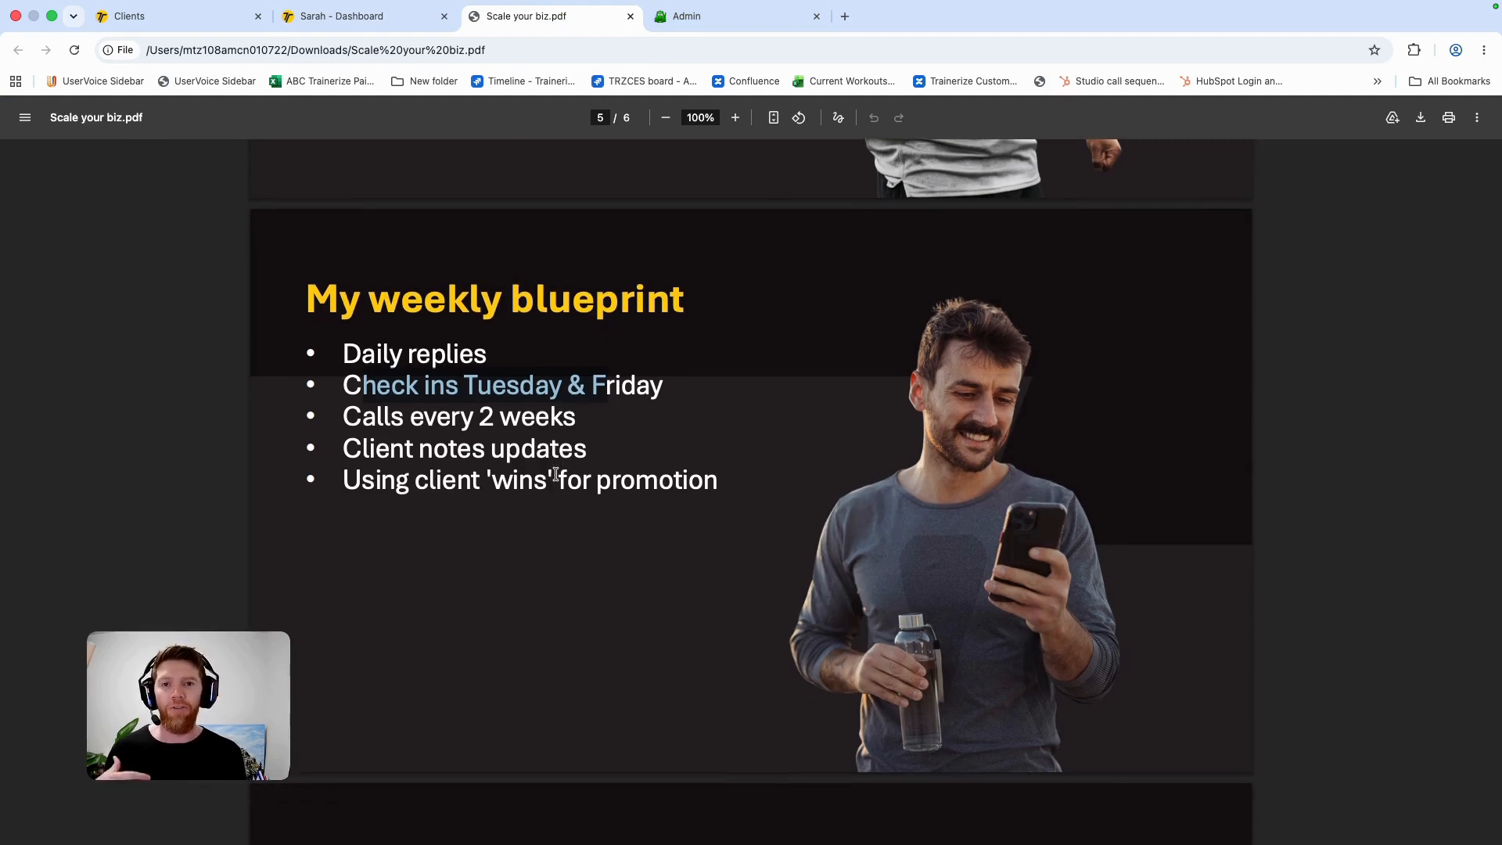
pyautogui.scroll(-6, 555, 473)
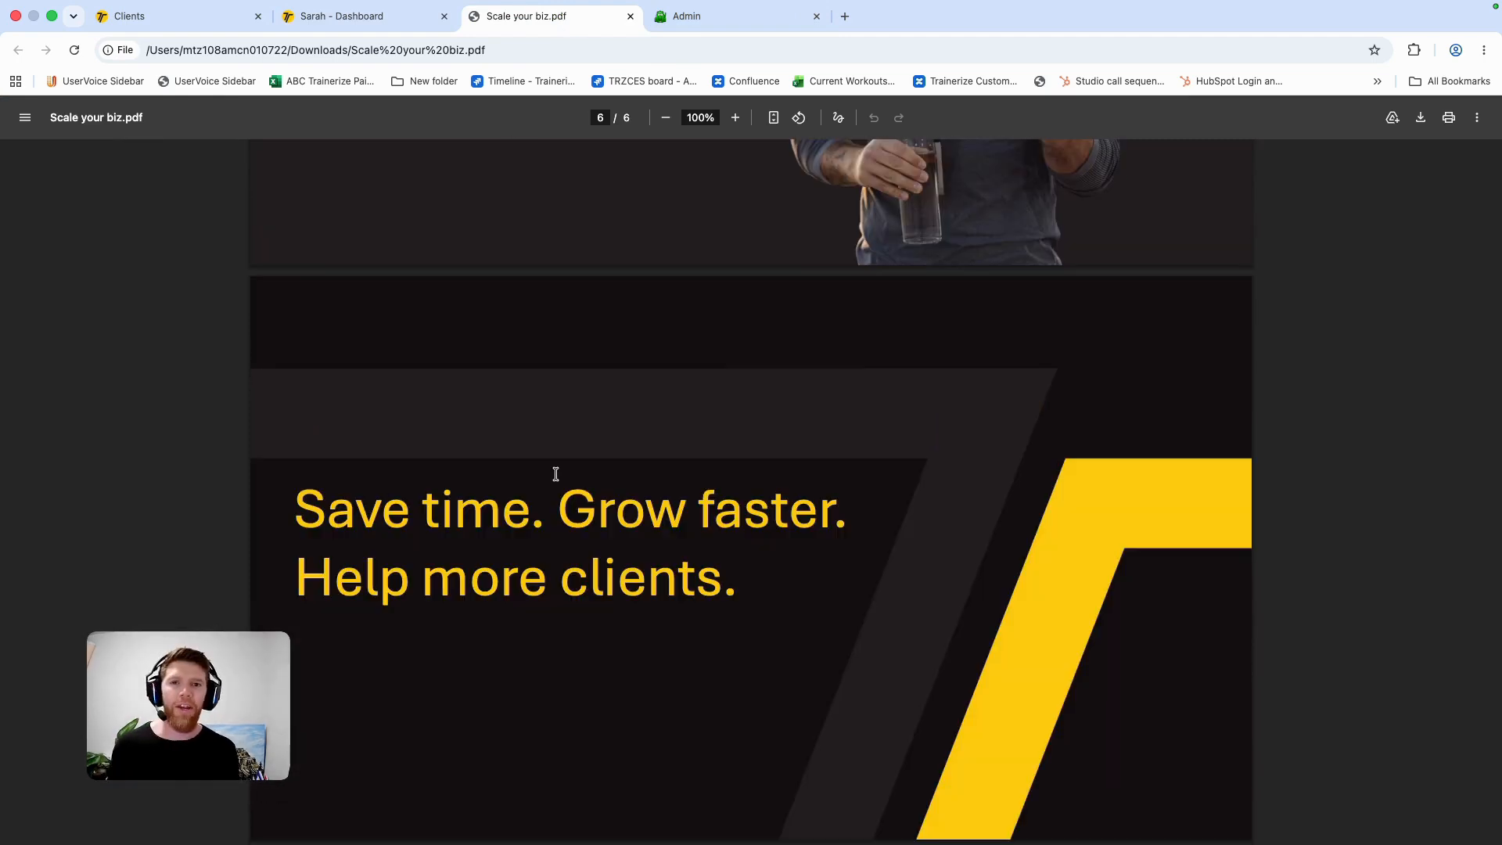